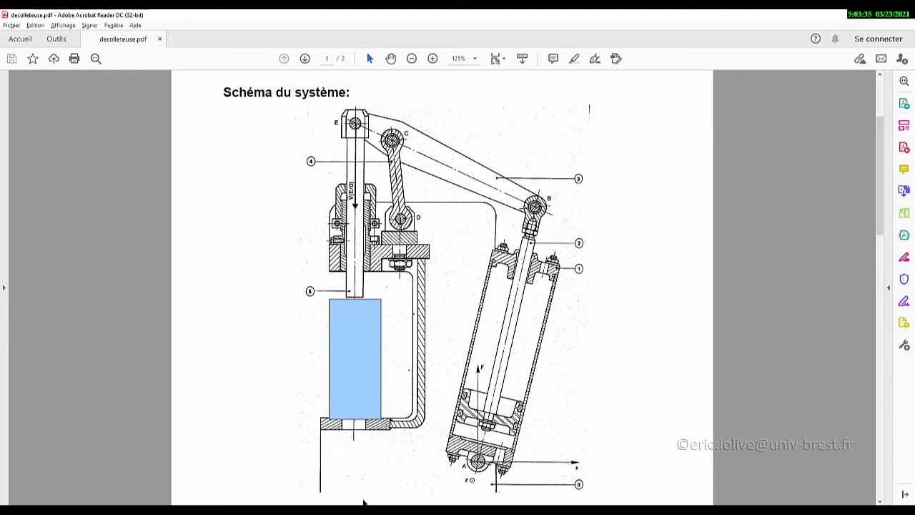
Switch to the bielle3 part in CATIA V5 and review the dimensions of the plate's profile sketch, Esquisse.1.
mouse_move(363, 509)
click(364, 477)
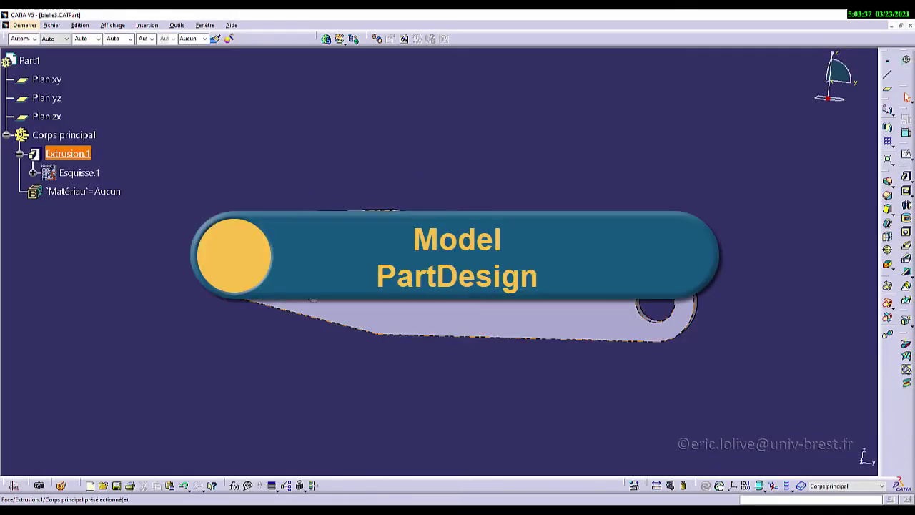
double_click(85, 173)
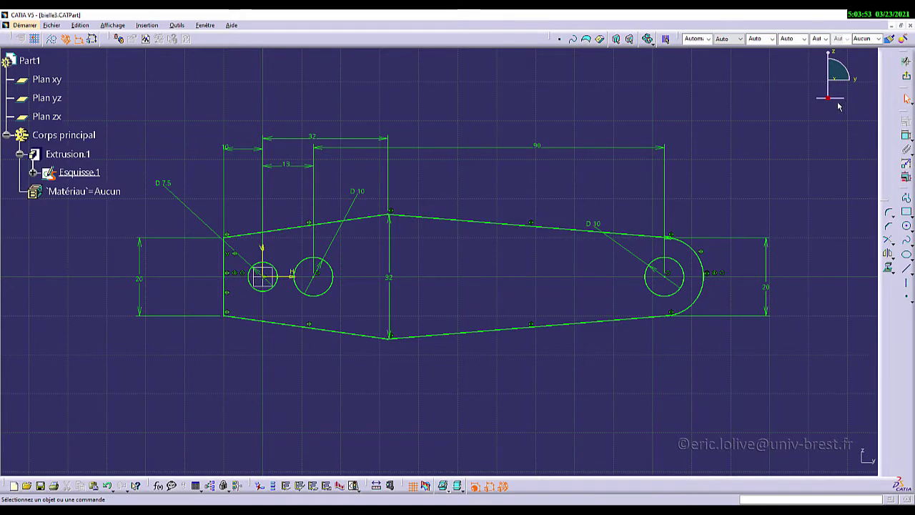
click(907, 78)
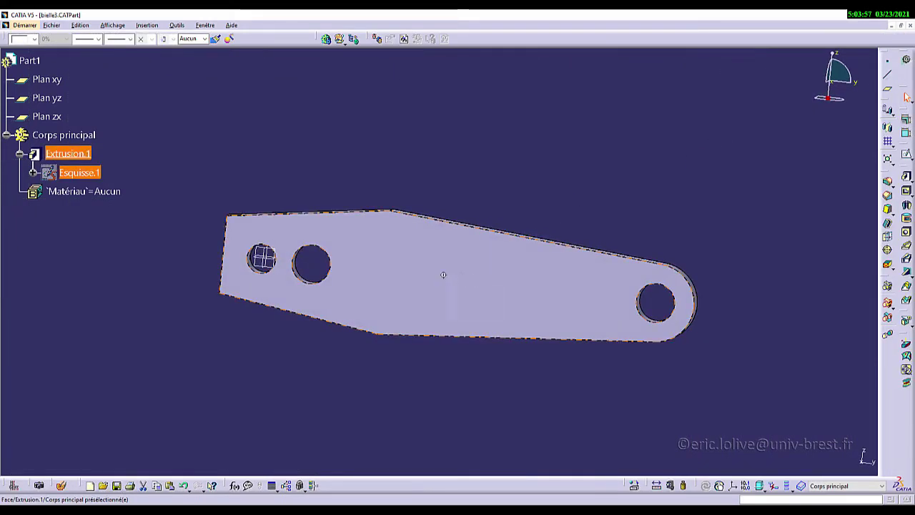
Compare the plate with the mechanism diagram in decolleteuse.pdf and examine its thickness edge-on in CATIA.
middle_drag(443, 274, 443, 235)
key(alt+Tab)
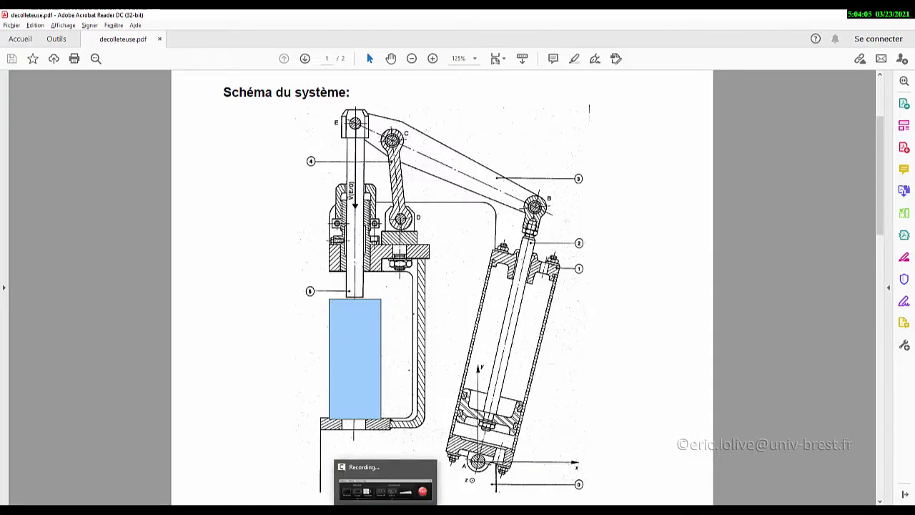
key(alt+Tab)
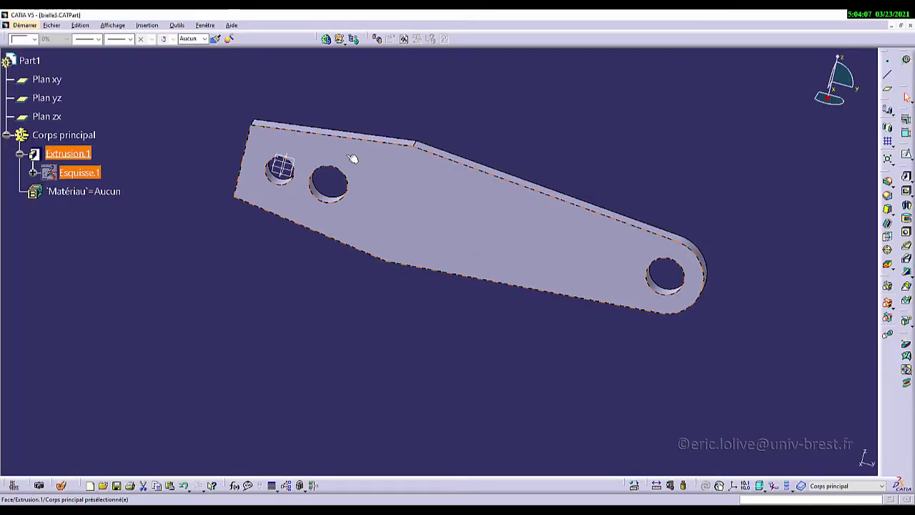
middle_drag(399, 278, 406, 272)
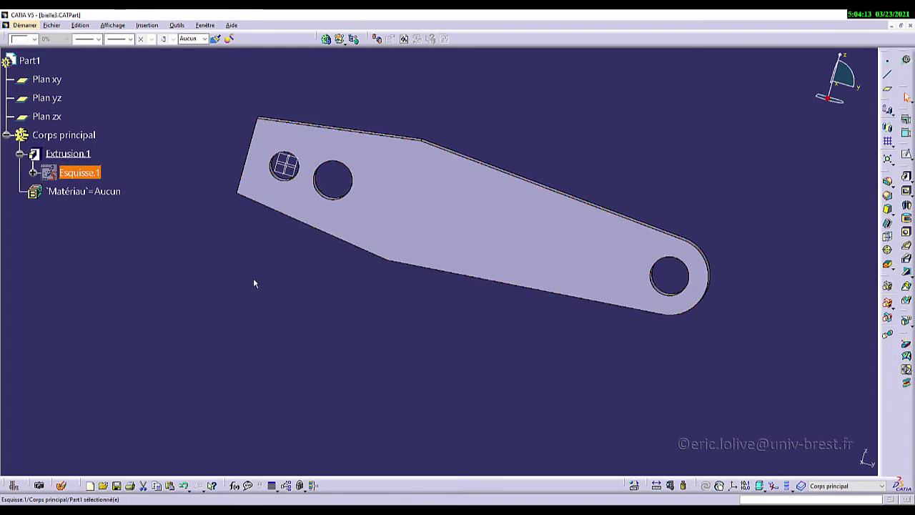
middle_drag(249, 229, 475, 290)
middle_drag(570, 215, 542, 206)
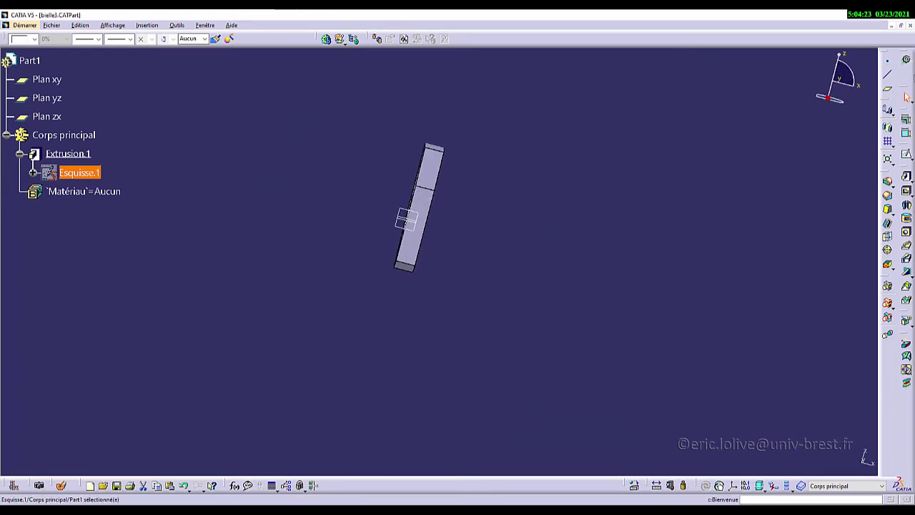
Create a reference plane of type Entre midway between the plate's two large faces, at ratio 0.5.
click(887, 89)
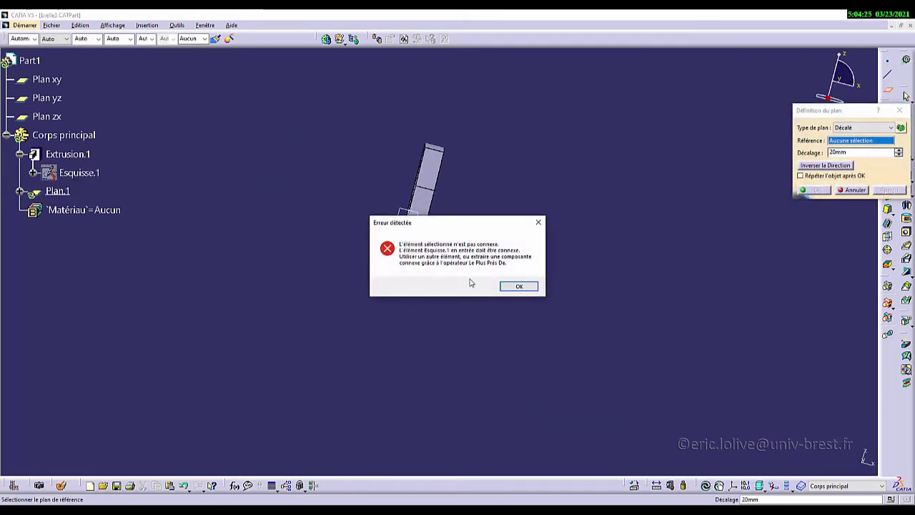
click(521, 287)
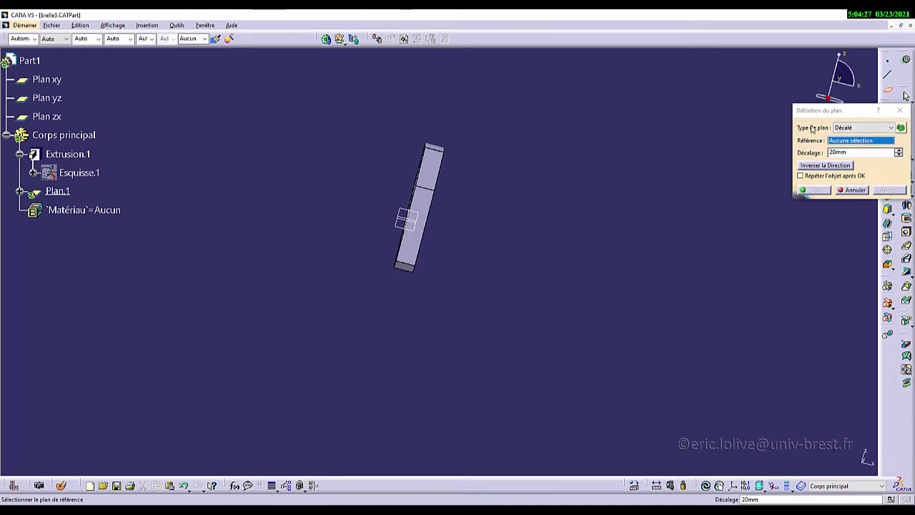
drag(809, 112, 674, 98)
click(756, 114)
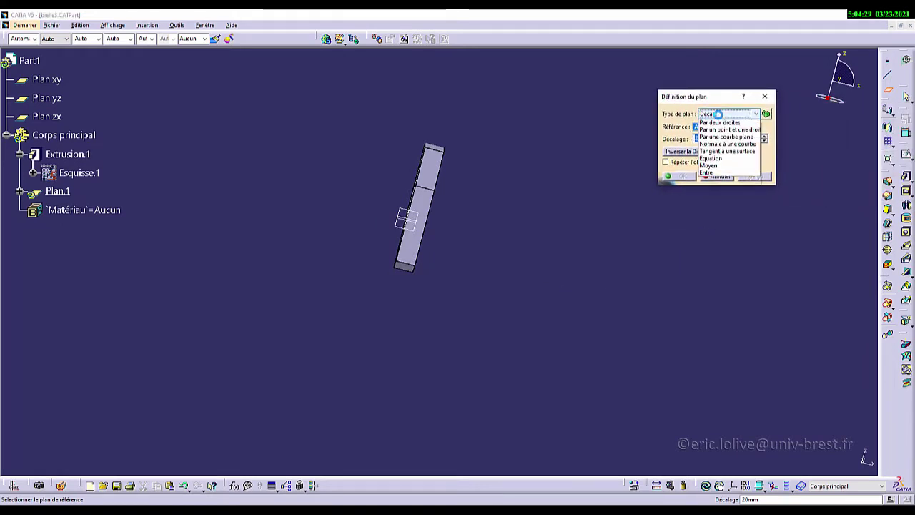
click(713, 203)
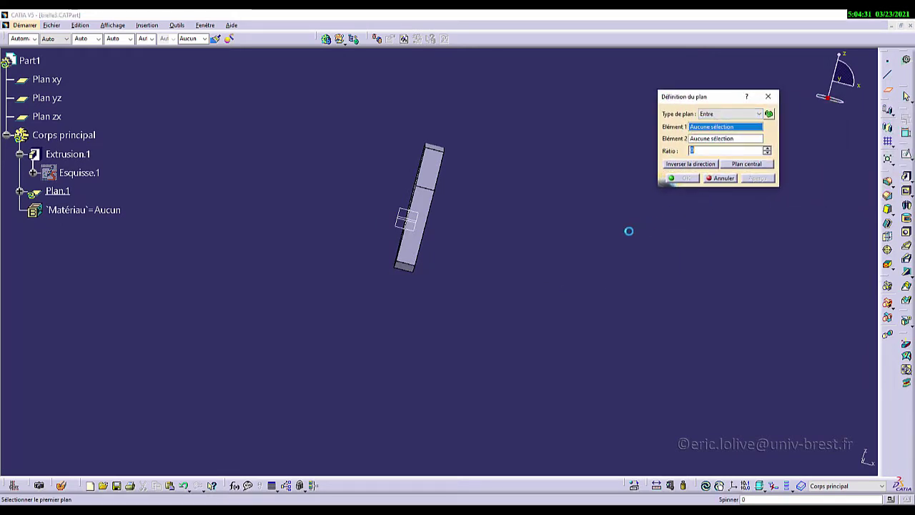
middle_drag(629, 228, 429, 196)
click(390, 208)
middle_drag(361, 190, 416, 191)
click(416, 191)
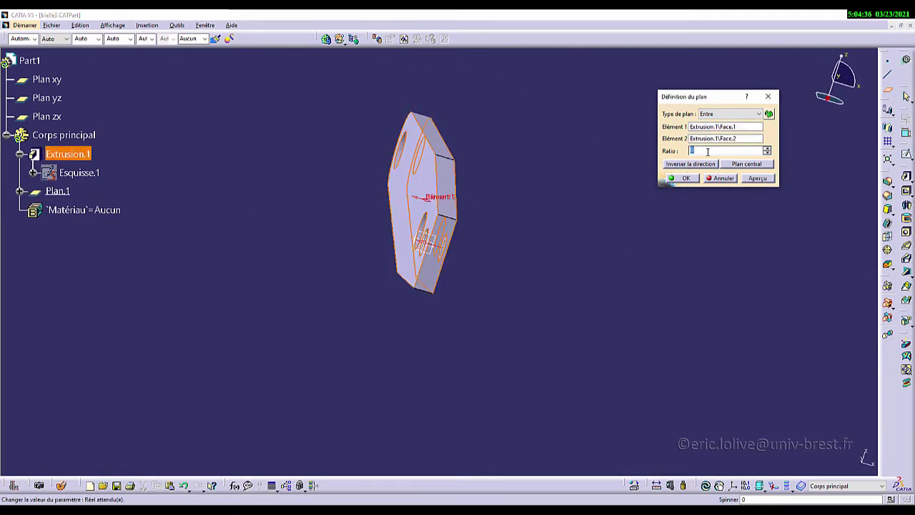
click(743, 166)
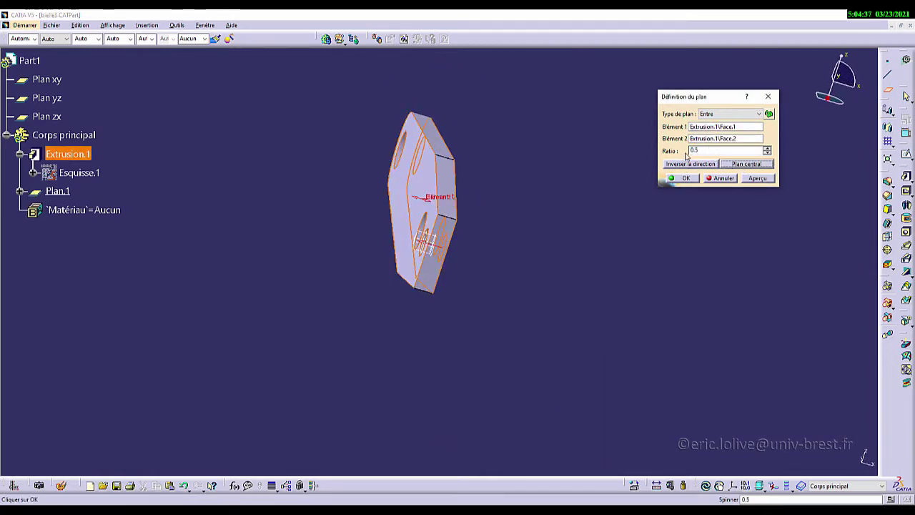
click(681, 178)
Change the display colour of the reference plane Plan.1 to blue.
middle_drag(591, 297, 527, 306)
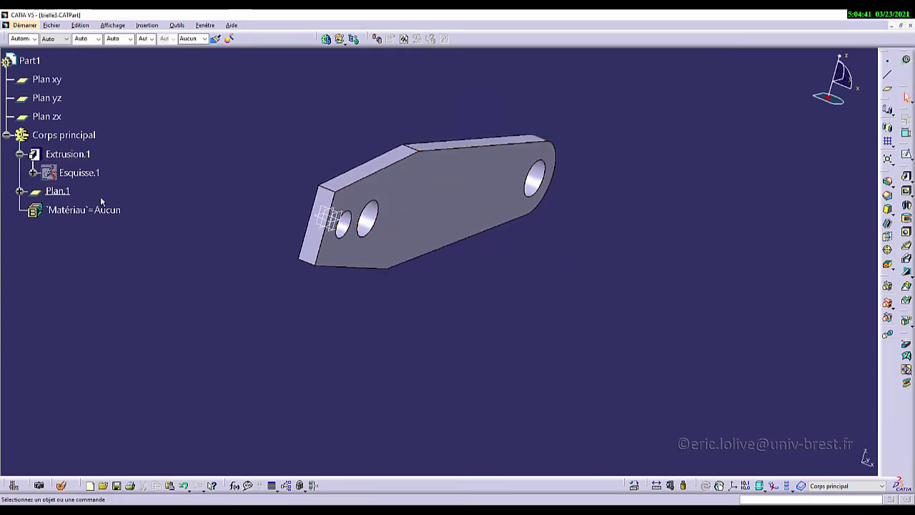
click(57, 191)
middle_drag(531, 253, 464, 229)
click(35, 40)
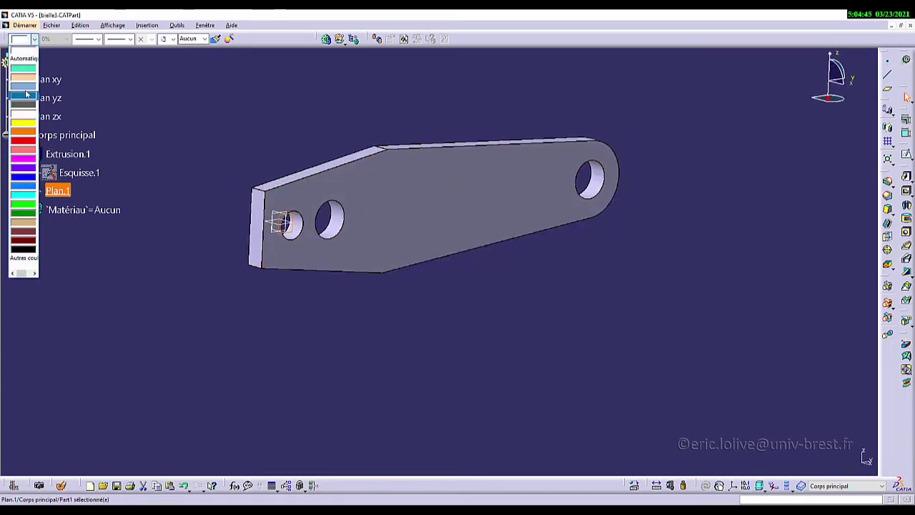
click(30, 93)
click(349, 277)
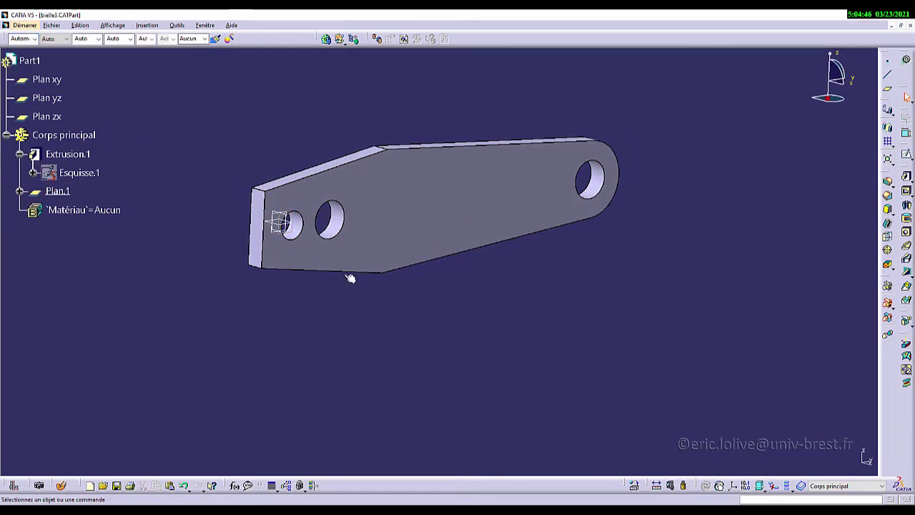
Create a new sketch on the plate's mid-plane, Plan.1.
click(296, 239)
middle_drag(403, 347, 365, 322)
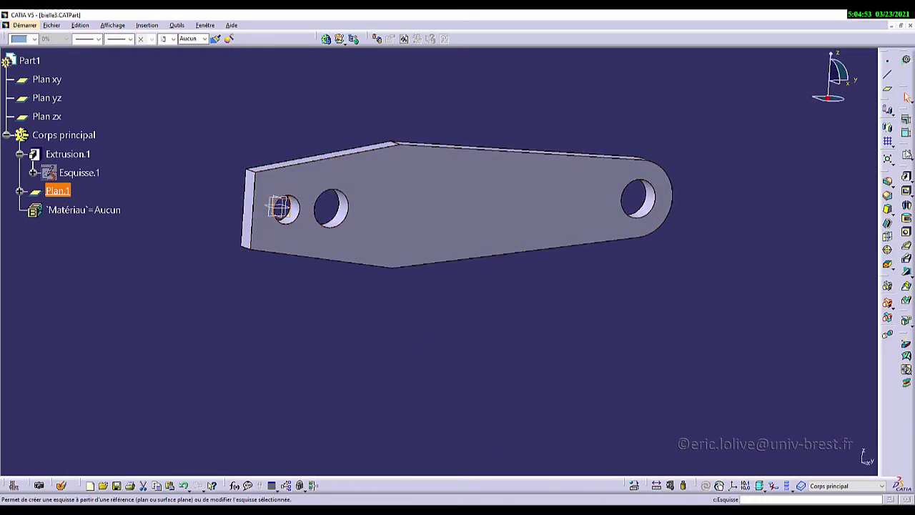
click(907, 158)
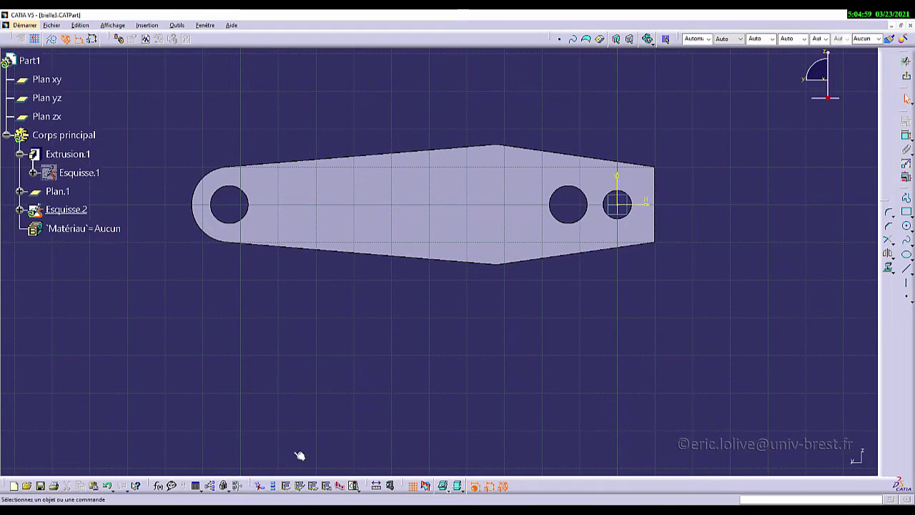
Orient the plate like the lever in the PDF mechanism diagram and check it against the diagram.
mouse_move(684, 260)
middle_down()
mouse_move(257, 262)
mouse_move(267, 266)
middle_up()
middle_drag(532, 320, 588, 330)
middle_drag(571, 320, 489, 329)
middle_drag(474, 303, 460, 256)
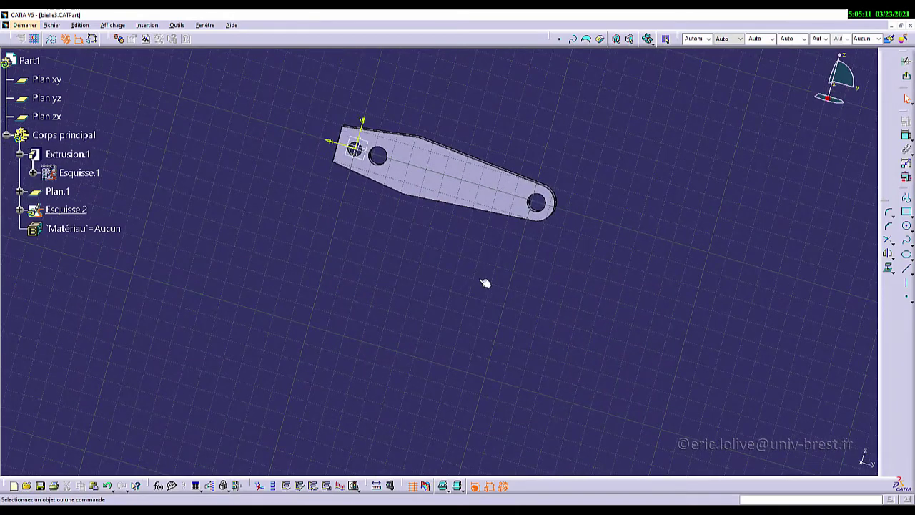
key(alt+Tab)
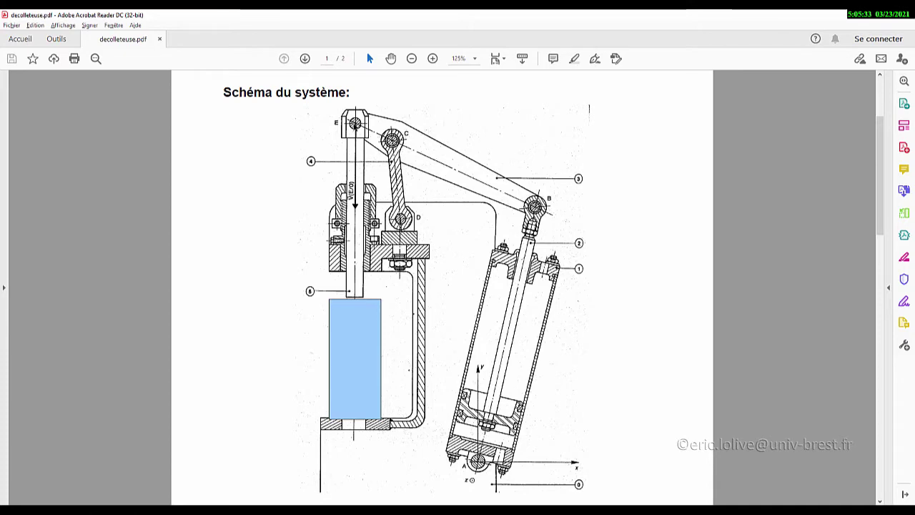
key(alt+Tab)
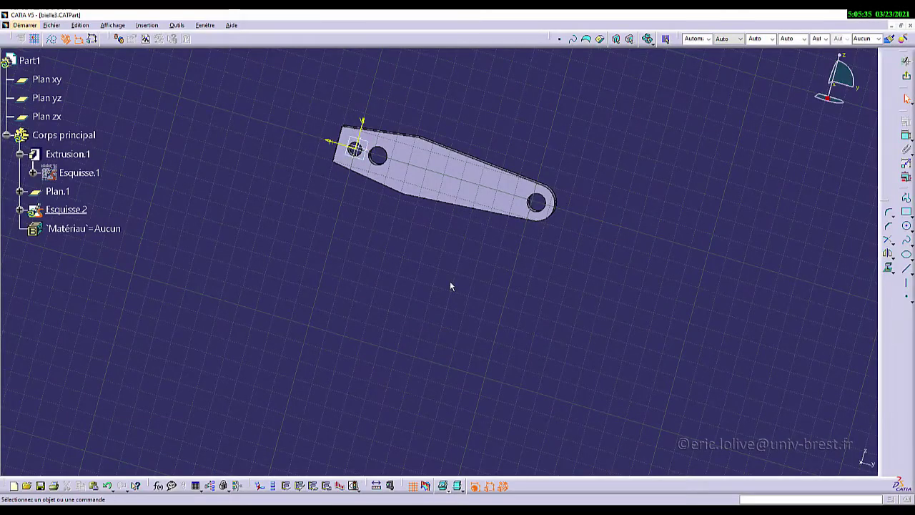
Sketch three diverging lines below the plate from one common endpoint and shift that shared point slightly.
click(907, 270)
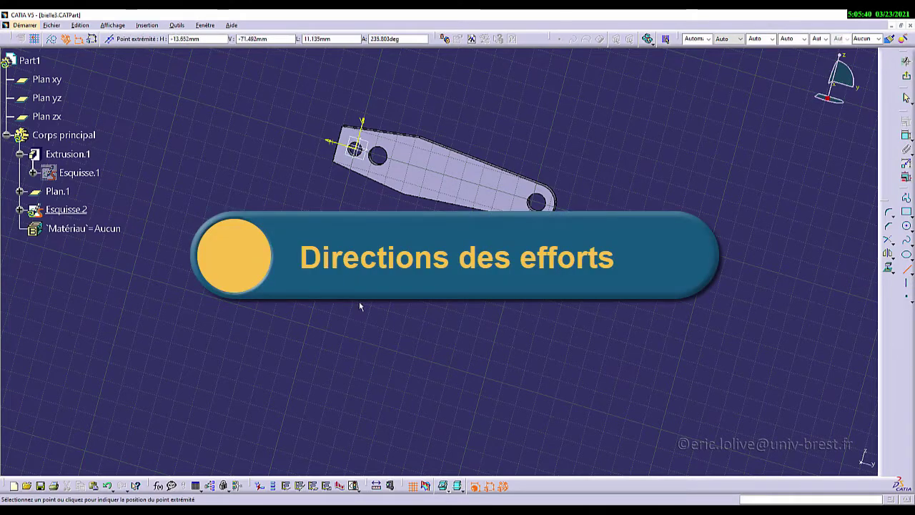
click(370, 381)
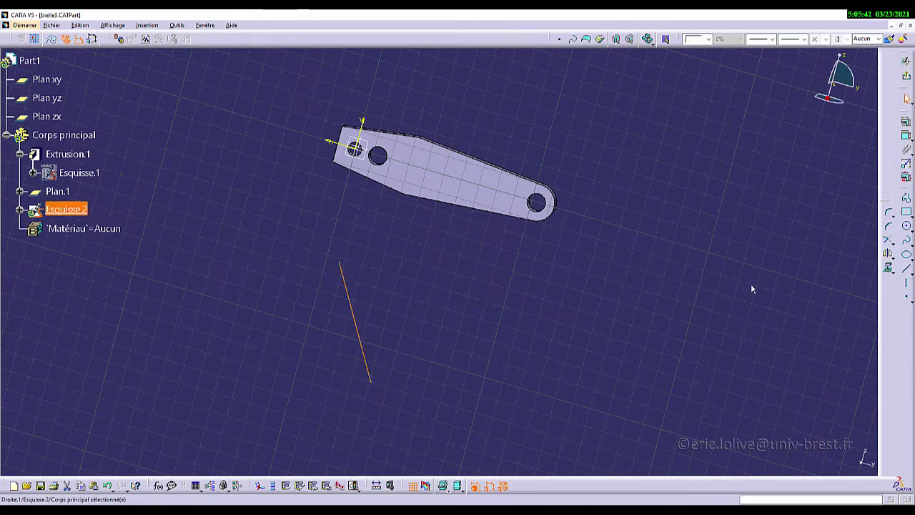
click(907, 270)
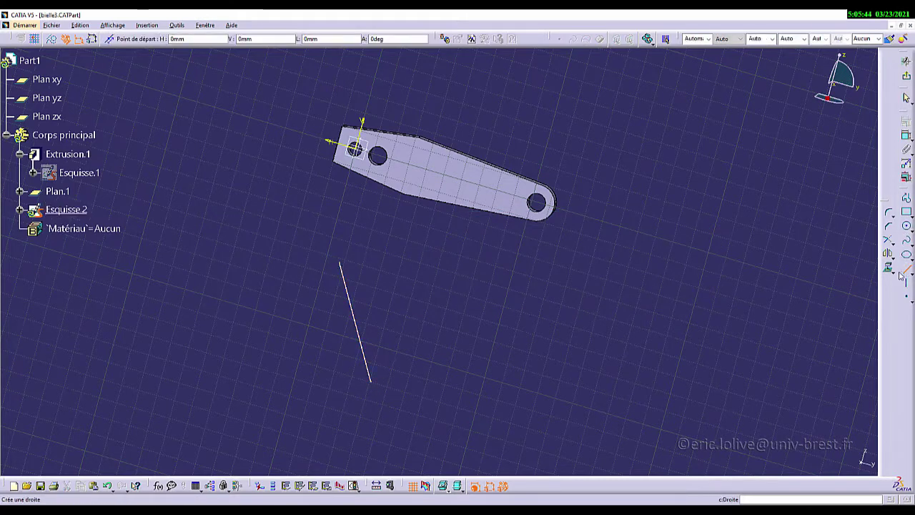
click(376, 384)
click(397, 273)
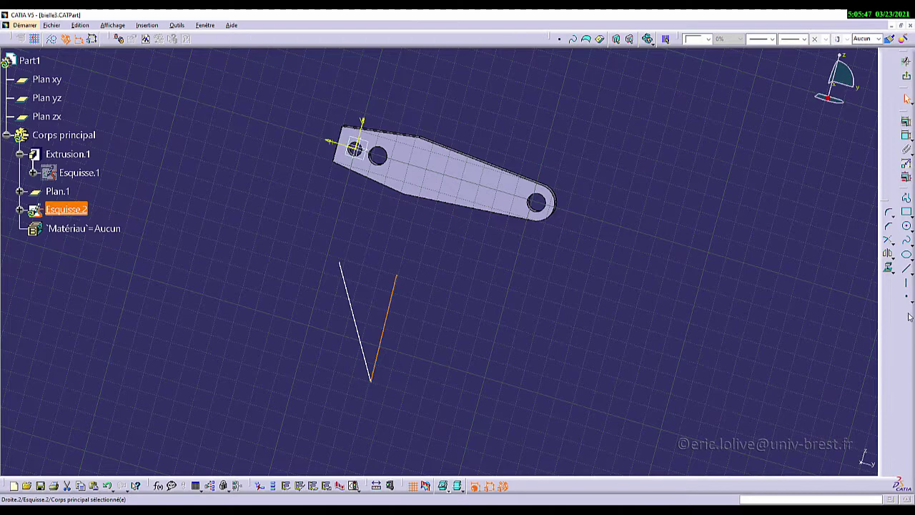
click(907, 271)
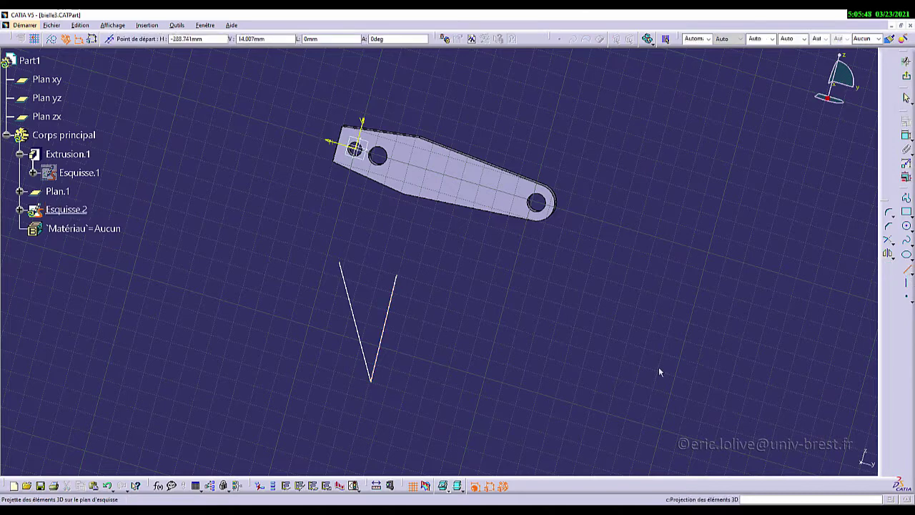
click(373, 381)
click(464, 310)
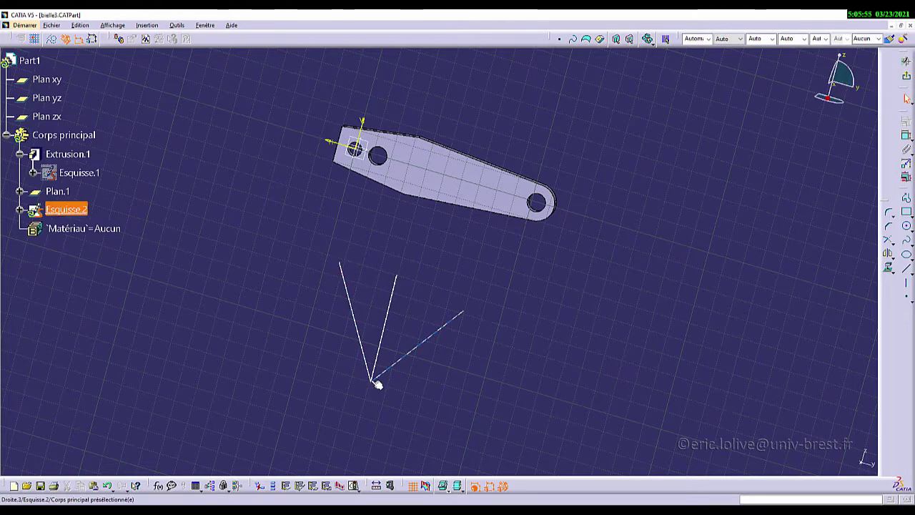
mouse_move(370, 380)
mouse_down()
mouse_move(361, 372)
mouse_move(376, 369)
mouse_up()
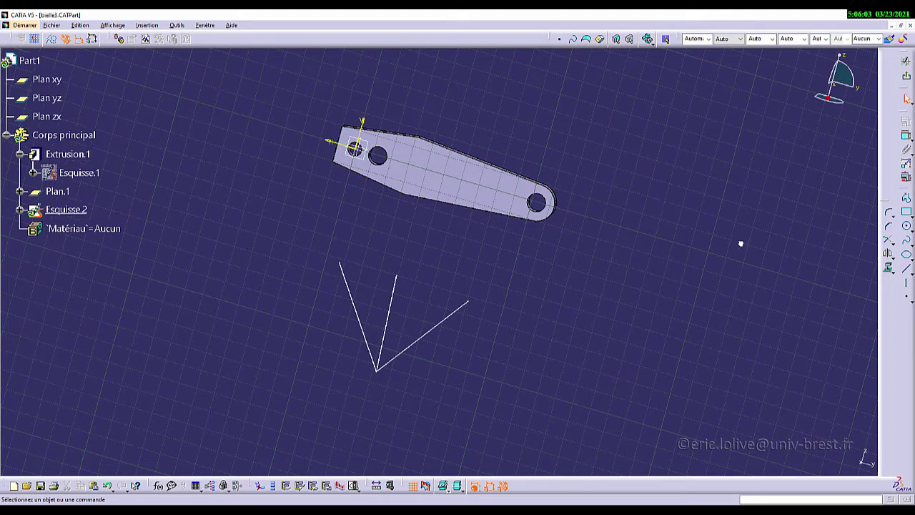
Constrain the free end of the rightmost line concentric with the hole in the plate's rounded end.
click(906, 136)
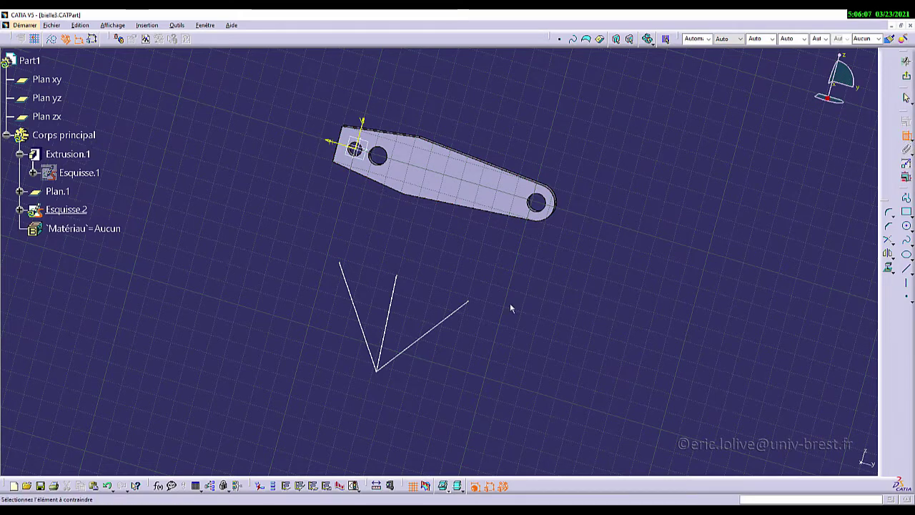
click(473, 304)
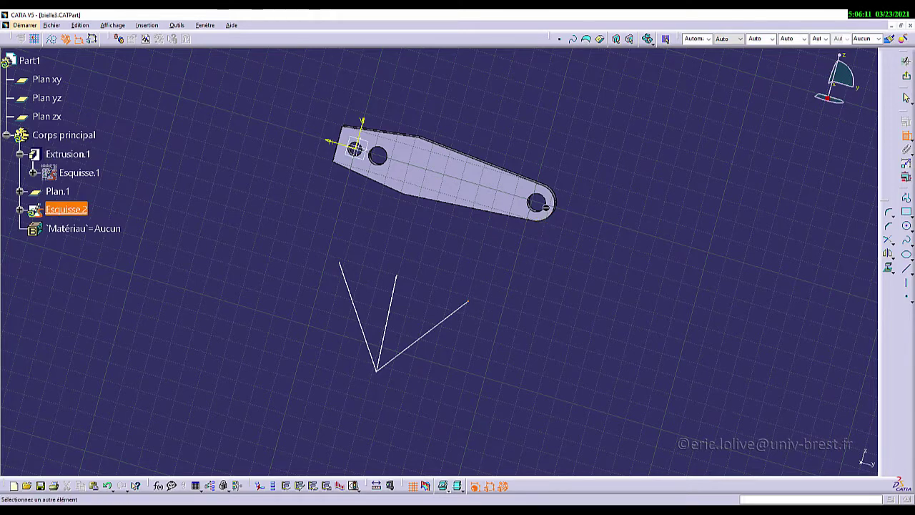
click(546, 206)
right_click(622, 204)
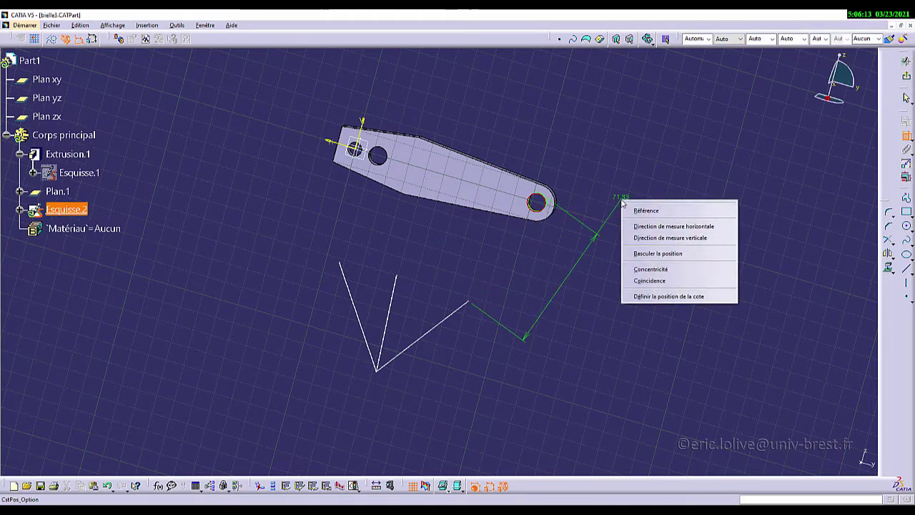
click(661, 270)
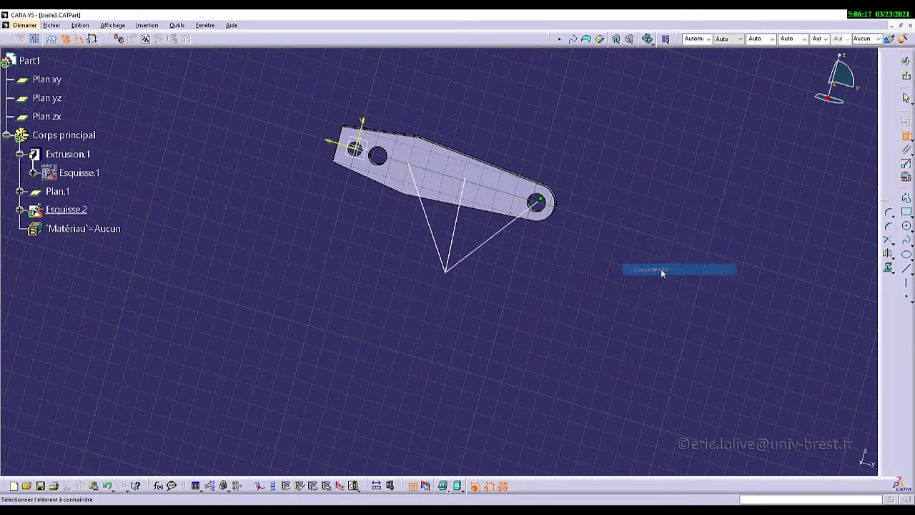
Constrain the free end of the middle line concentric with the 10 mm hole near the plate's square end.
click(468, 180)
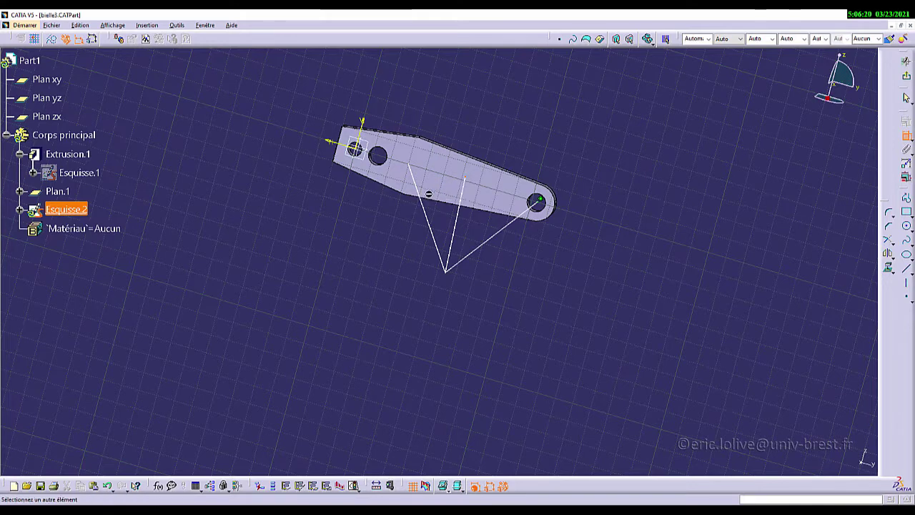
click(387, 156)
right_click(472, 127)
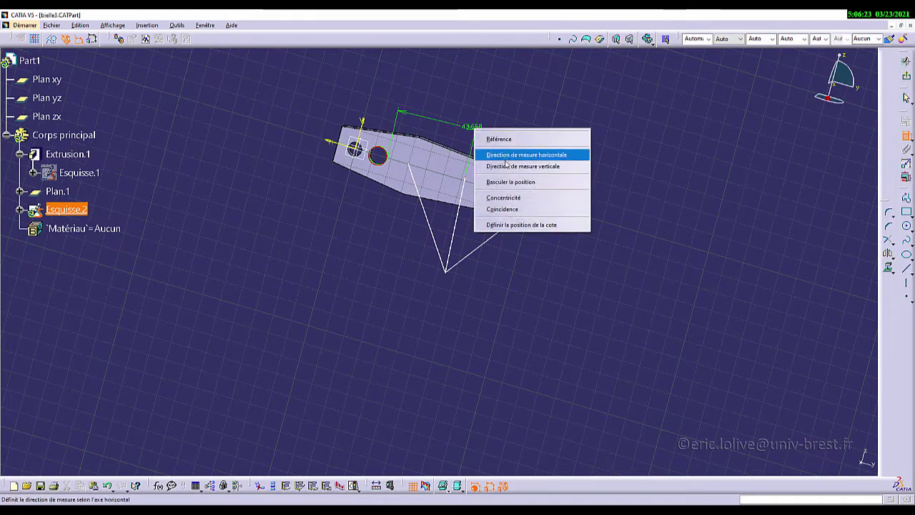
click(515, 199)
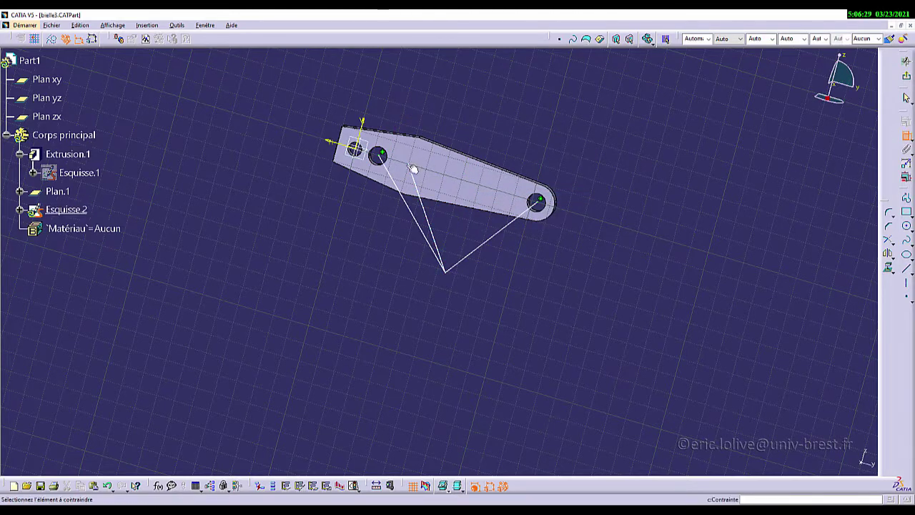
Constrain the free end of the remaining line concentric with the small hole closest to the plate's square end.
click(414, 168)
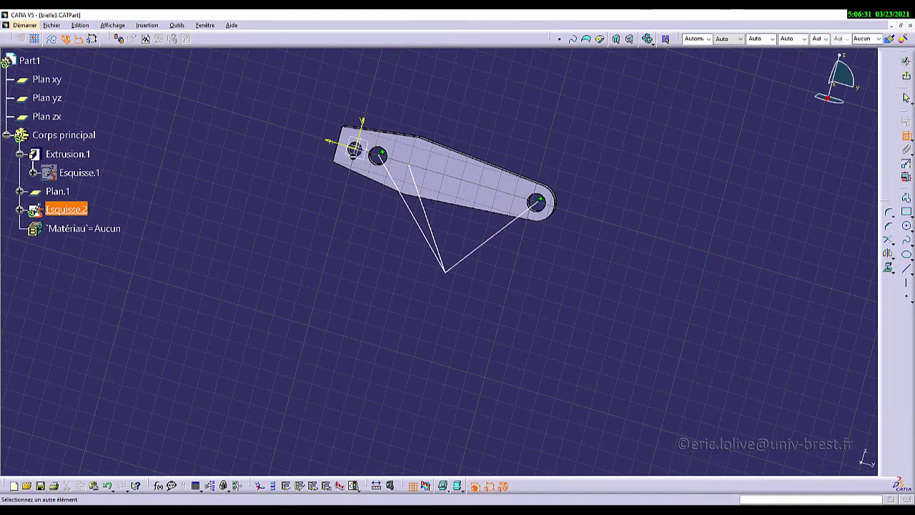
middle_drag(351, 156, 435, 271)
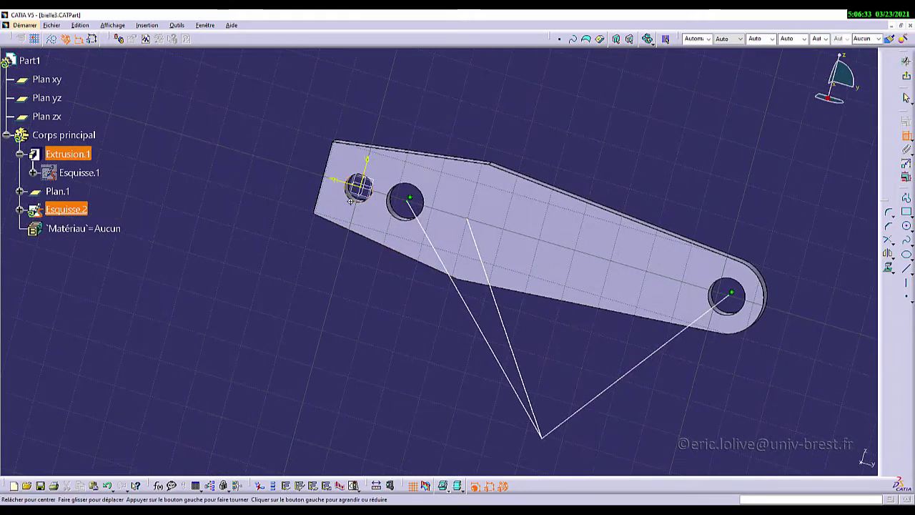
middle_drag(350, 201, 351, 167)
middle_drag(275, 164, 430, 250)
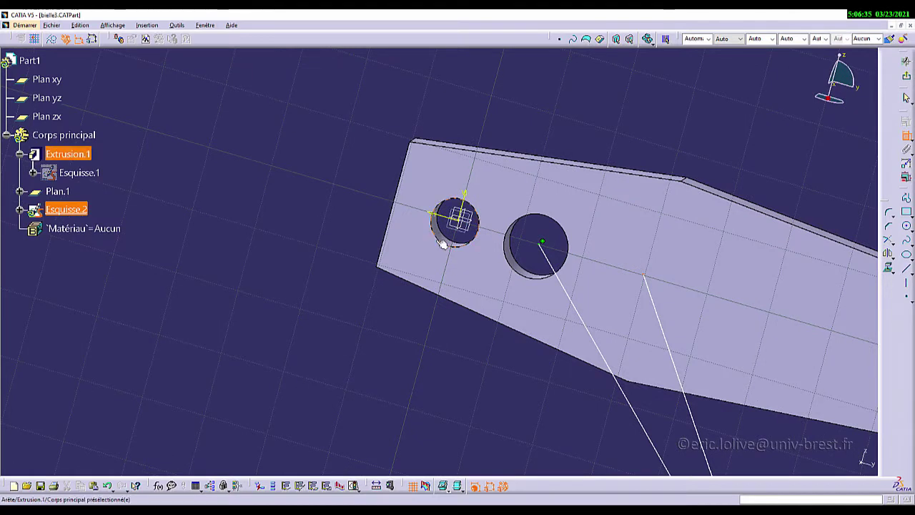
click(446, 245)
right_click(444, 245)
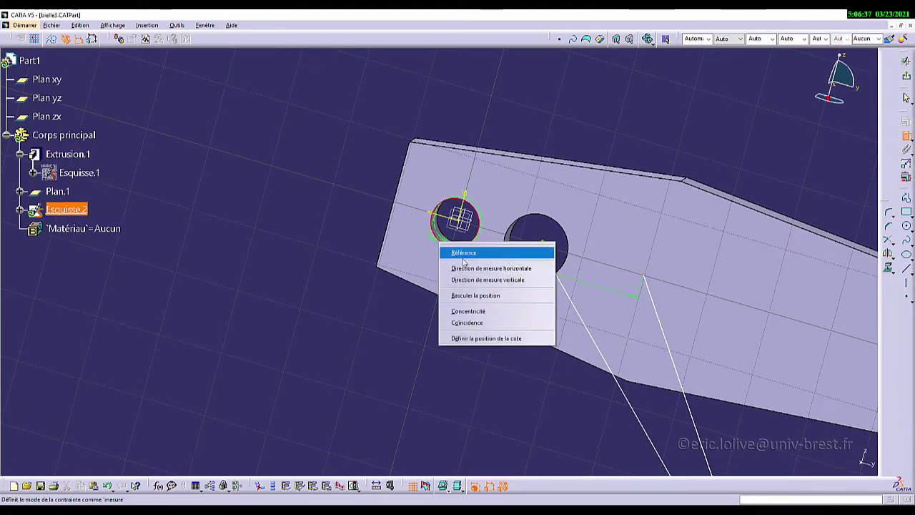
click(482, 315)
middle_drag(404, 259, 295, 211)
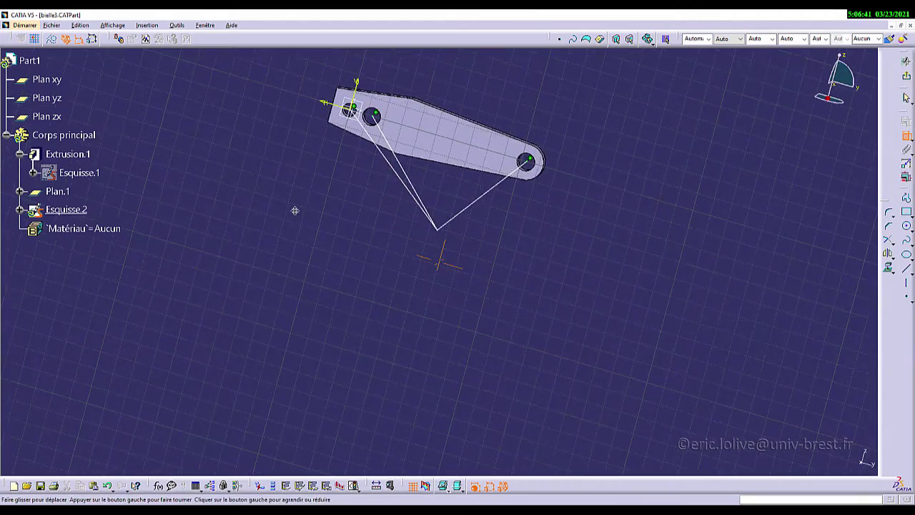
Move the three lines' shared endpoint much farther below the plate, roughly under its rounded end.
middle_drag(566, 327, 525, 346)
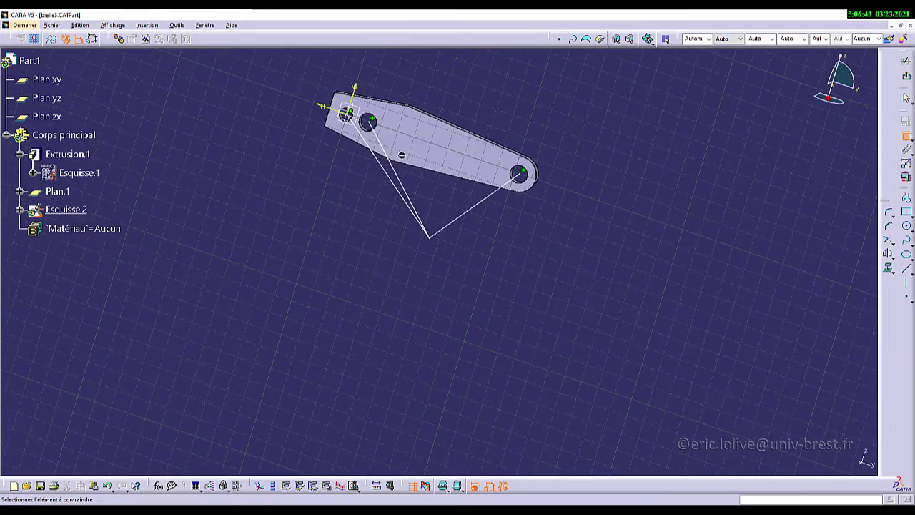
click(433, 238)
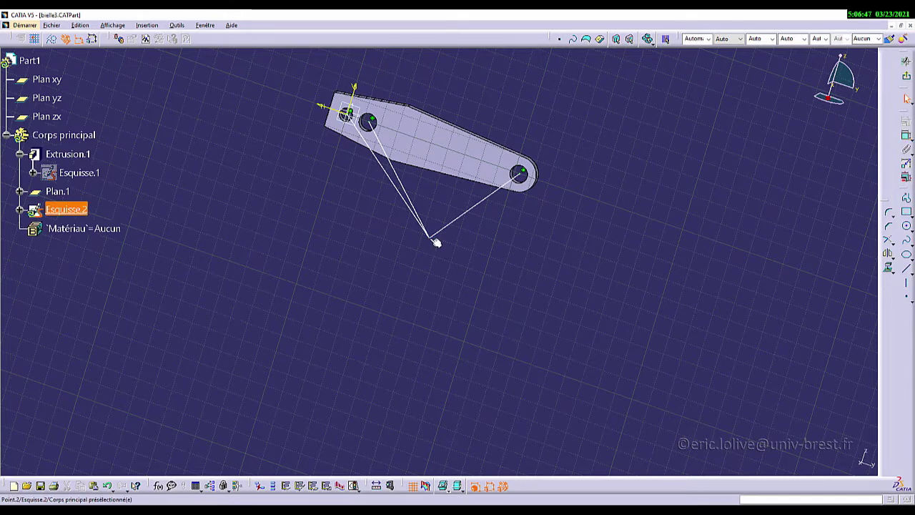
mouse_move(436, 243)
mouse_down()
mouse_move(532, 315)
mouse_move(401, 341)
mouse_move(514, 391)
mouse_move(422, 304)
mouse_move(327, 374)
mouse_move(476, 403)
mouse_move(479, 413)
mouse_up()
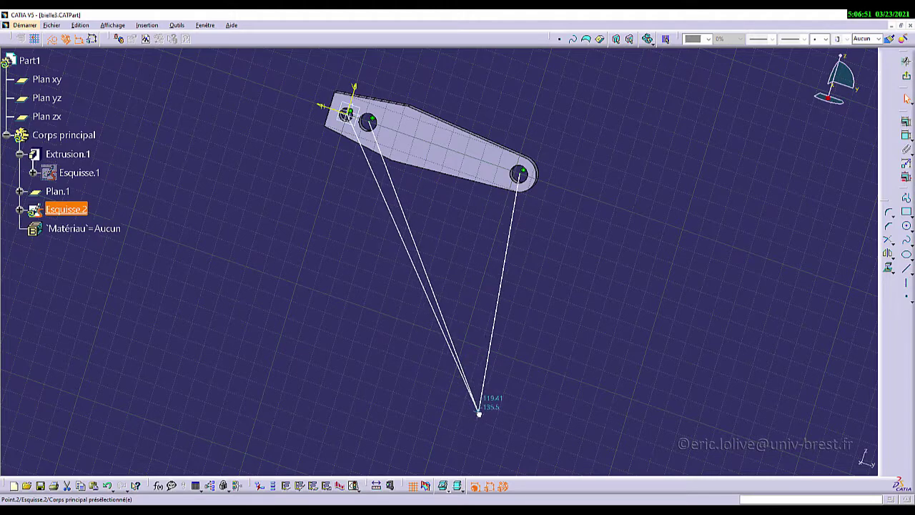
click(547, 369)
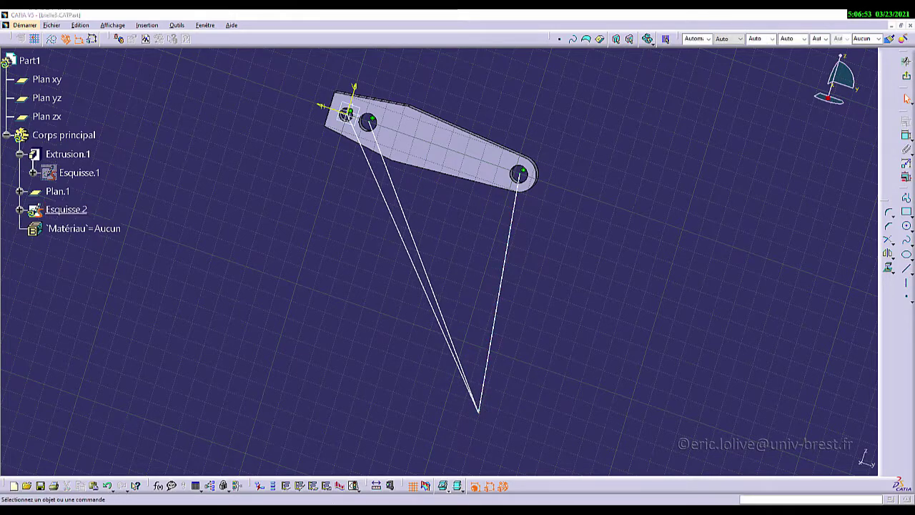
Switch to decolleteuse.pdf in Acrobat Reader and look up the angle (BA,BC) in the geometry data on page 2.
key(alt+Tab)
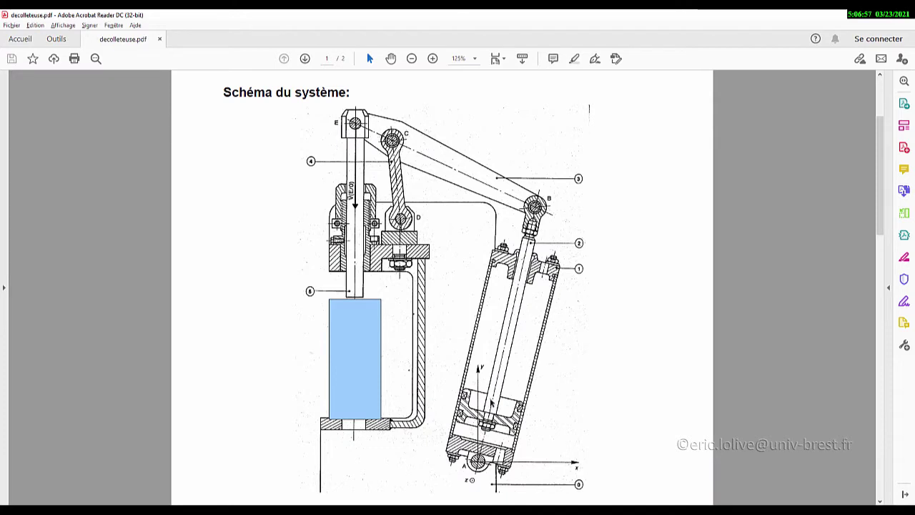
scroll(534, 354, down, 3)
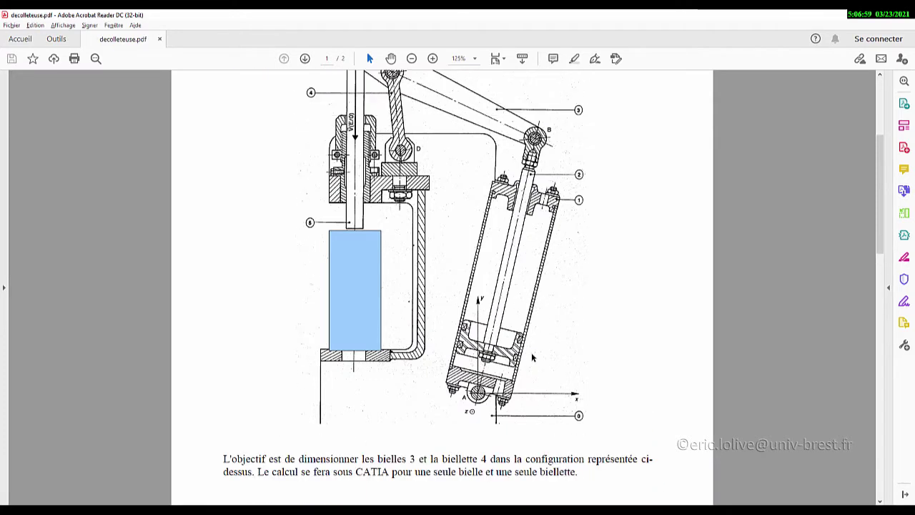
scroll(532, 357, up, 2)
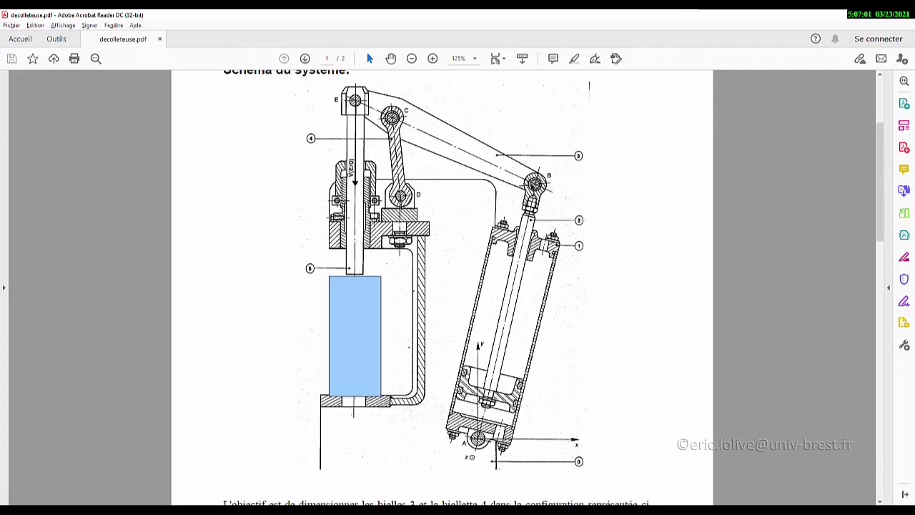
scroll(479, 429, down, 15)
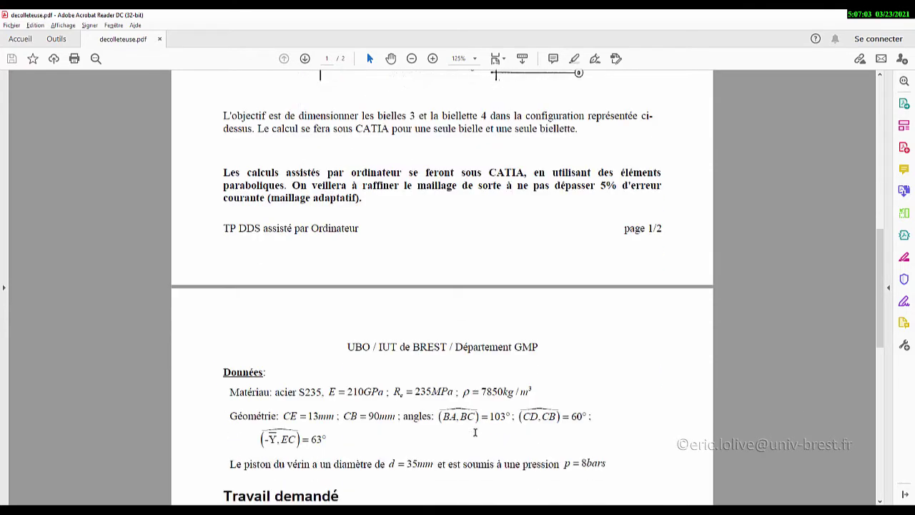
scroll(475, 431, down, 2)
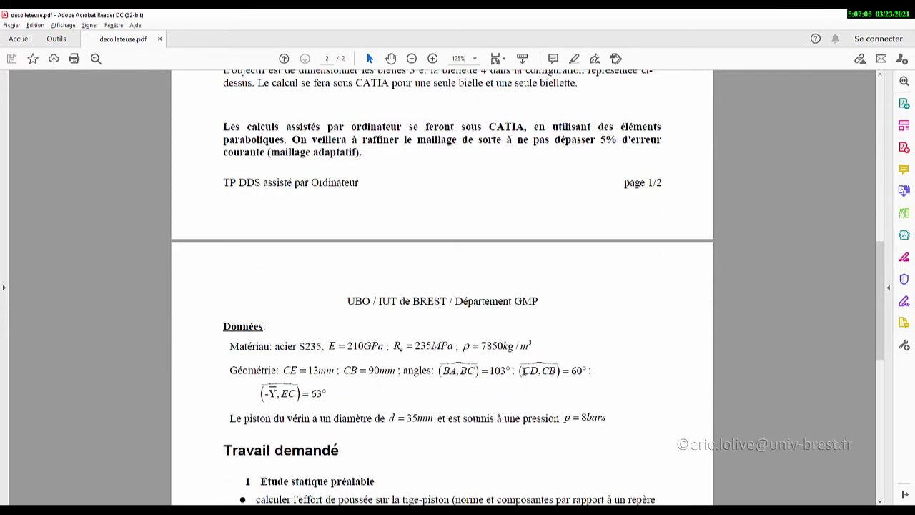
drag(438, 371, 498, 377)
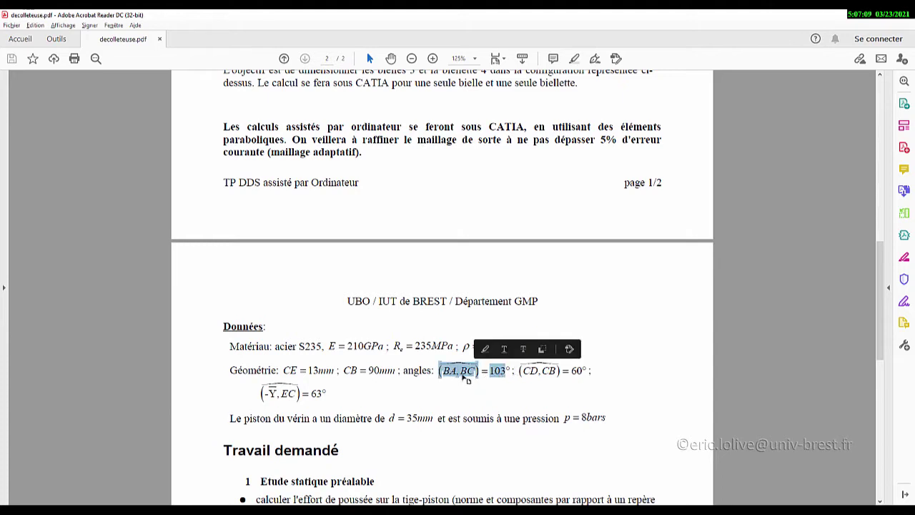
click(475, 371)
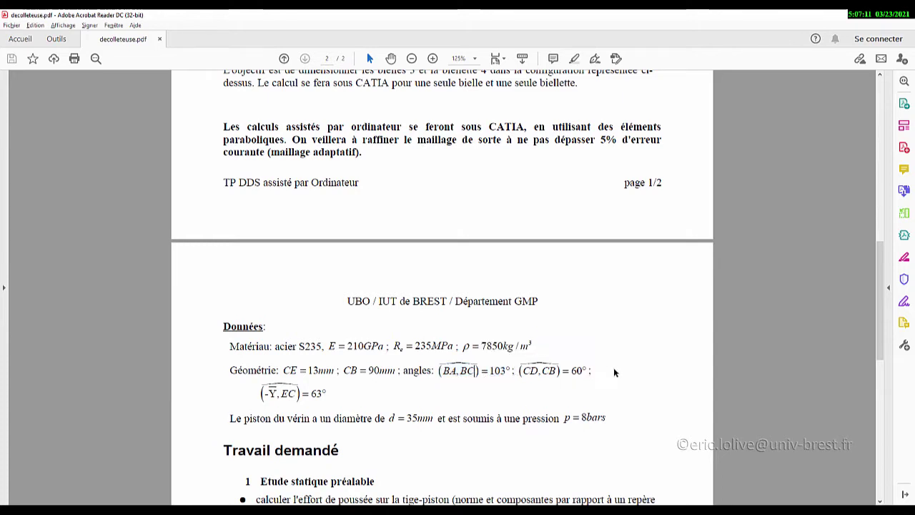
Return to the CATIA sketch and constrain the angle between the horizontal axis and the line from the rounded-end hole to 103°.
key(alt+Tab)
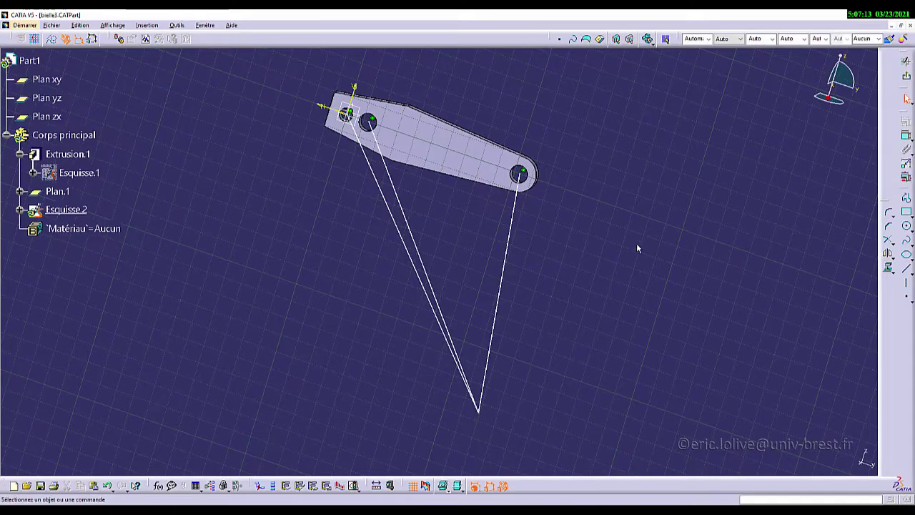
click(905, 138)
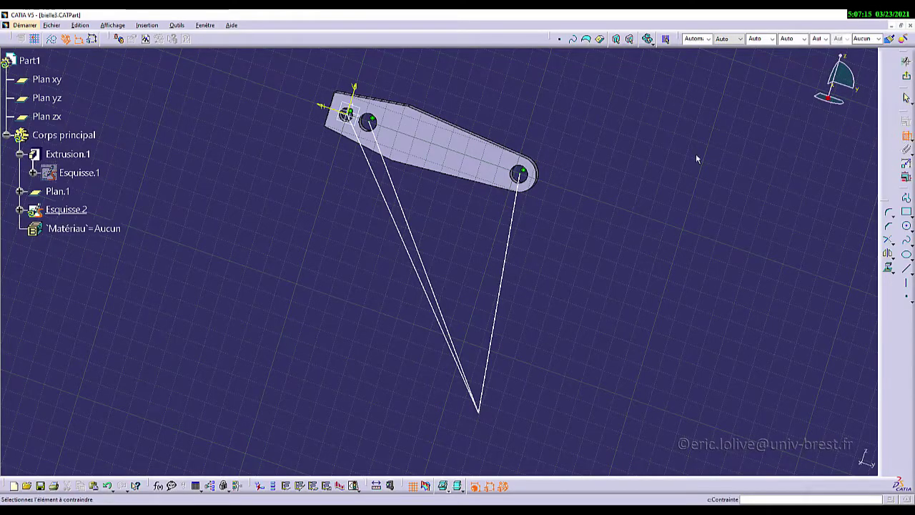
click(329, 108)
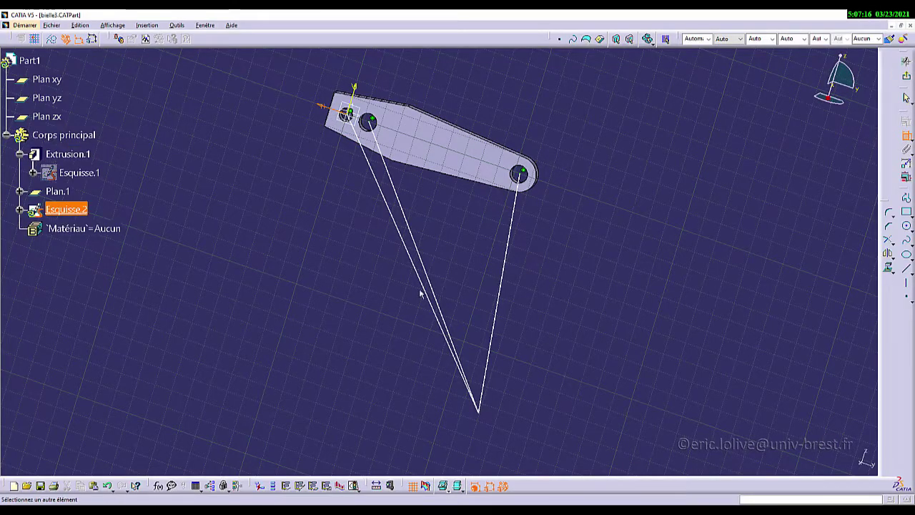
click(503, 291)
double_click(322, 223)
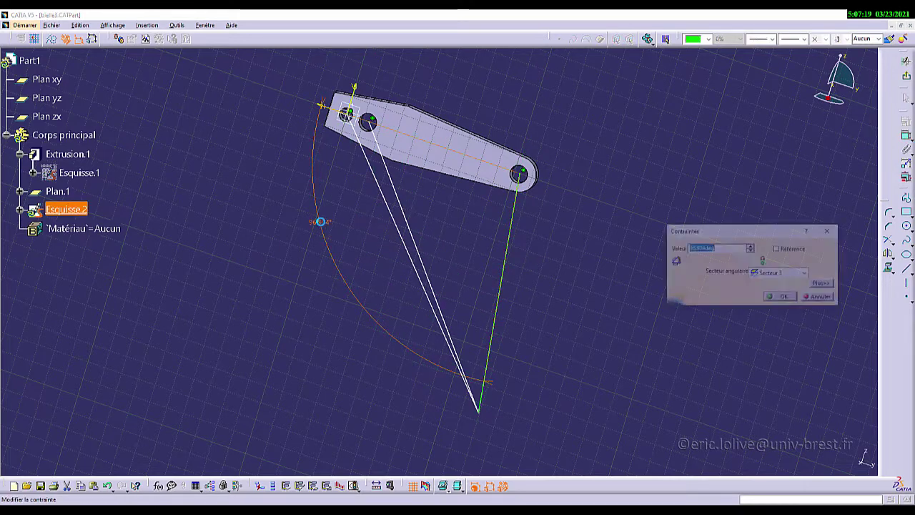
text(103)
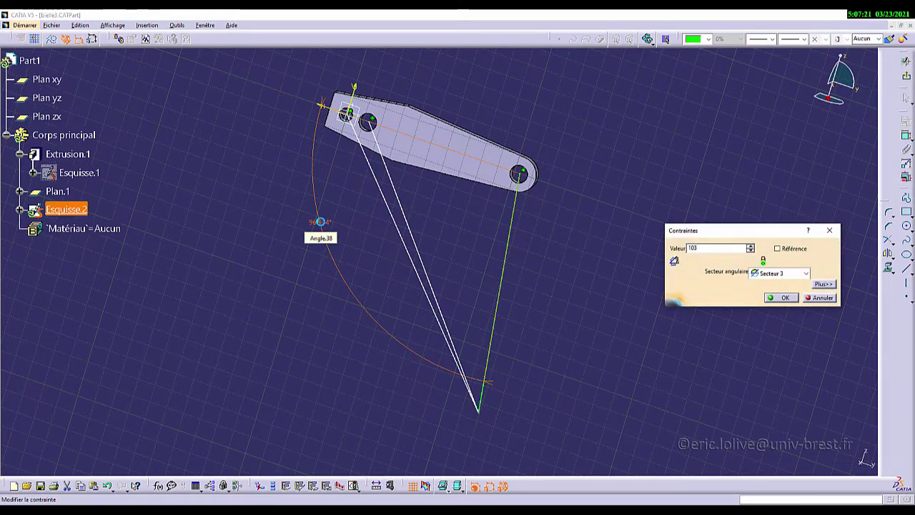
key(Return)
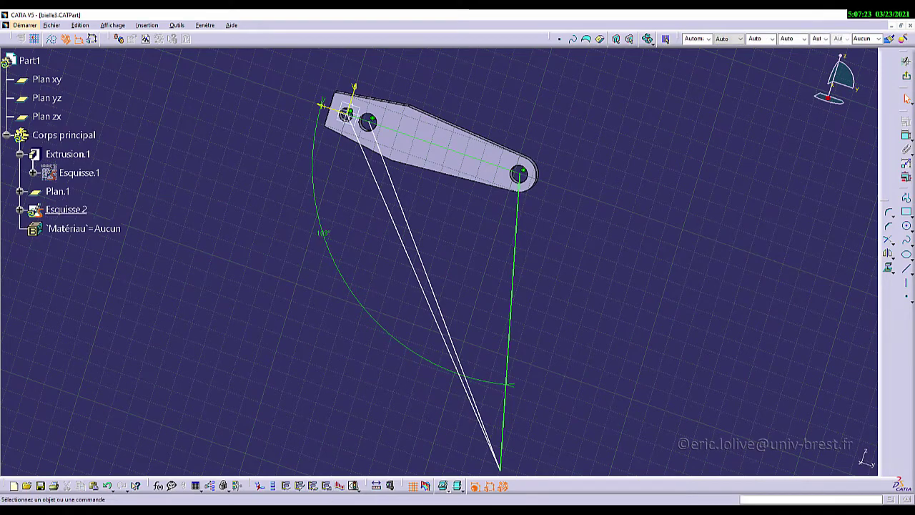
Switch to decolleteuse.pdf, look up the angle (CD,CB) in the geometry data, and compare it with the mechanism diagram.
key(alt+Tab)
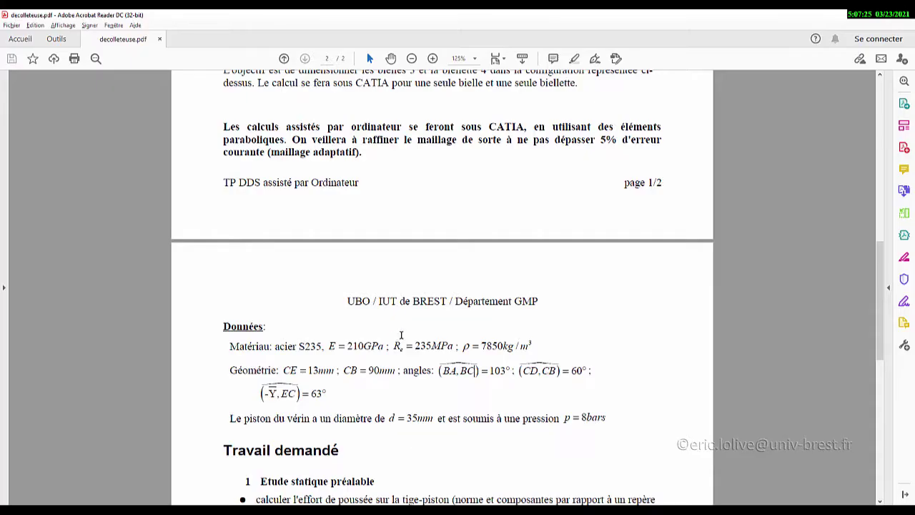
scroll(397, 368, up, 10)
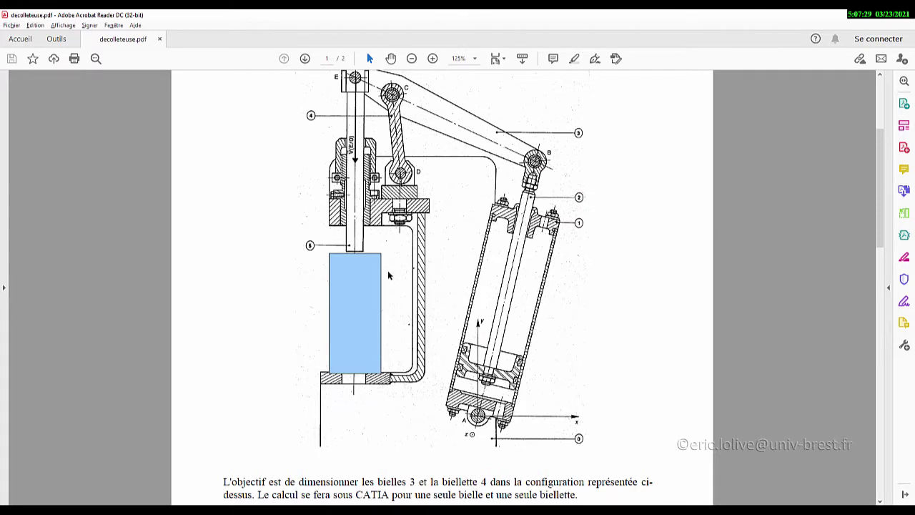
scroll(389, 275, up, 2)
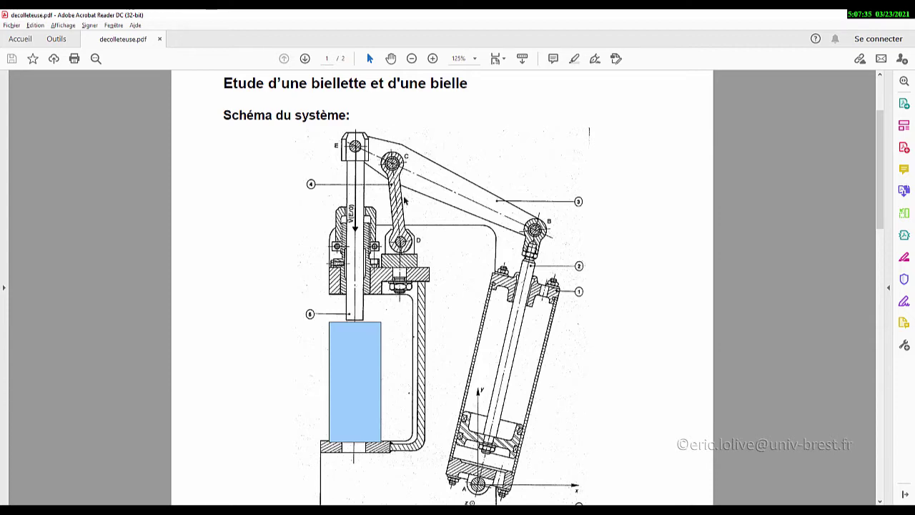
scroll(411, 314, down, 6)
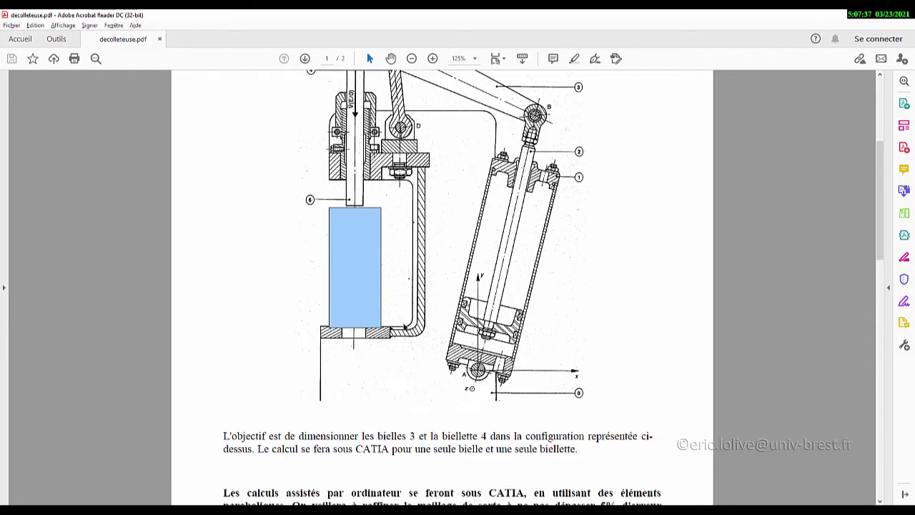
scroll(404, 329, down, 3)
scroll(404, 329, down, 4)
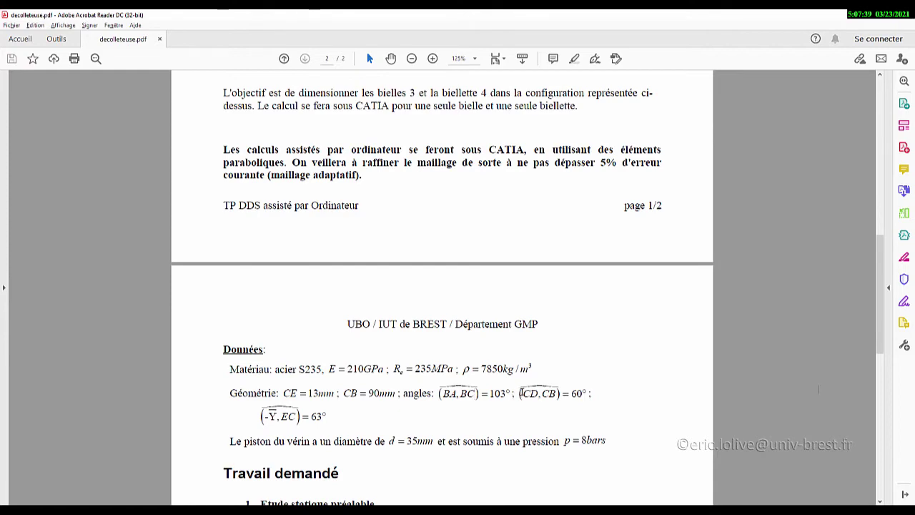
drag(520, 394, 571, 393)
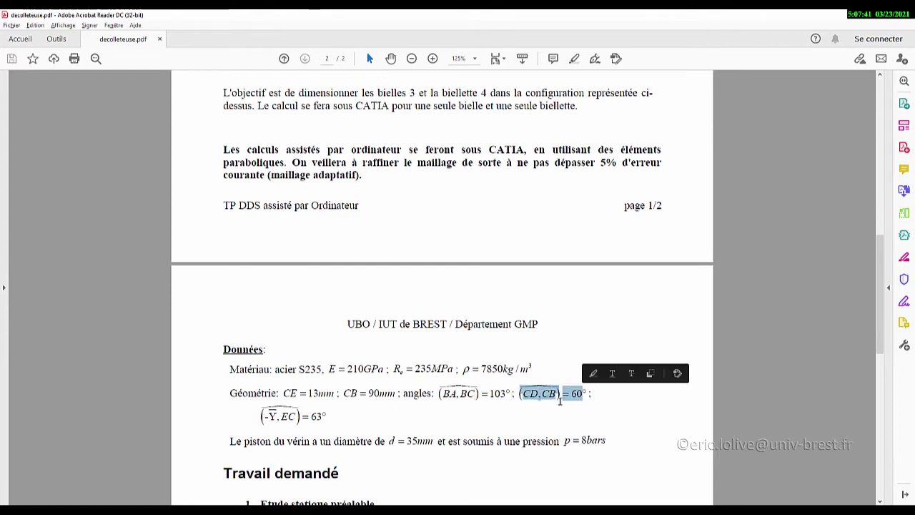
scroll(482, 328, up, 15)
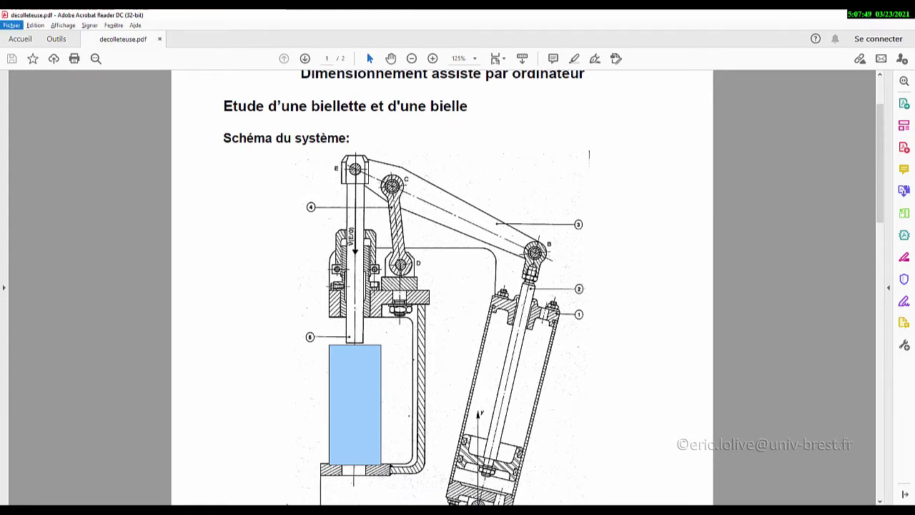
Return to the CATIA sketch and constrain the angle between the horizontal axis and the line from the 10 mm hole to 60°.
key(alt+Tab)
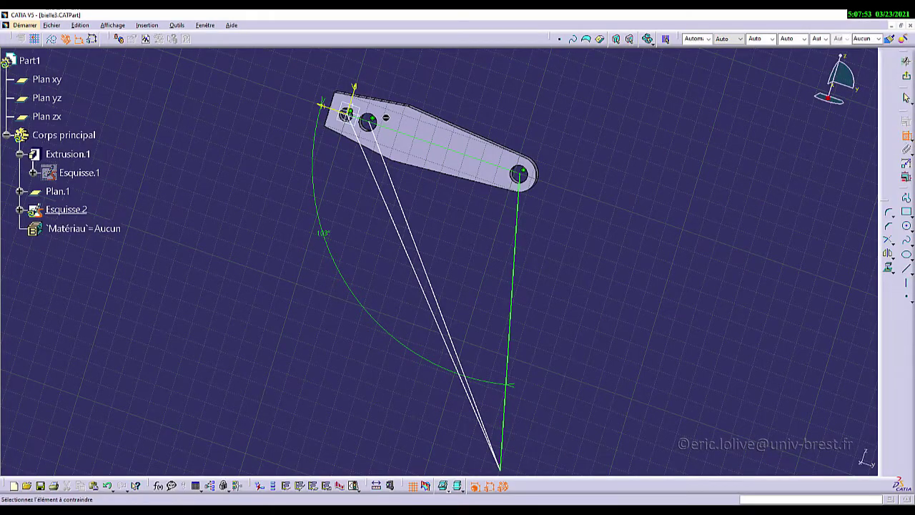
click(334, 111)
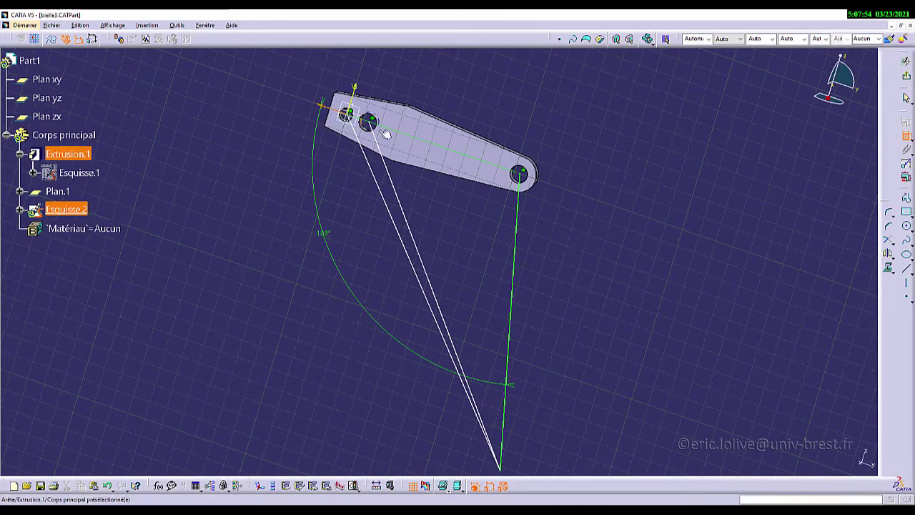
click(403, 196)
click(439, 205)
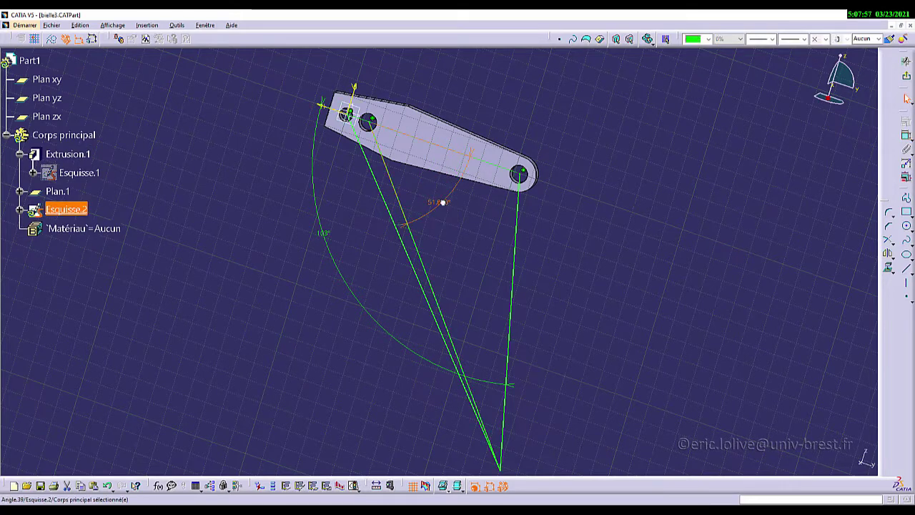
double_click(449, 207)
text(60)
key(Return)
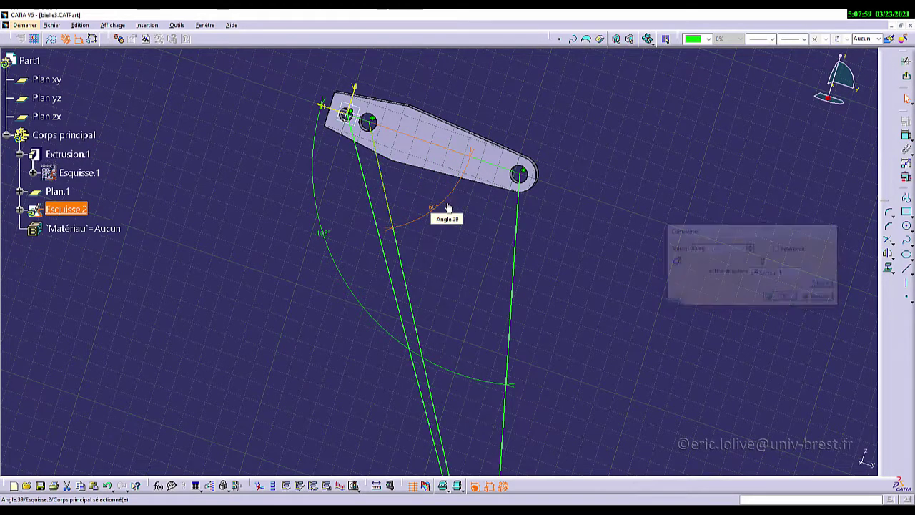
mouse_move(556, 188)
middle_down()
mouse_move(558, 245)
mouse_move(535, 194)
middle_up()
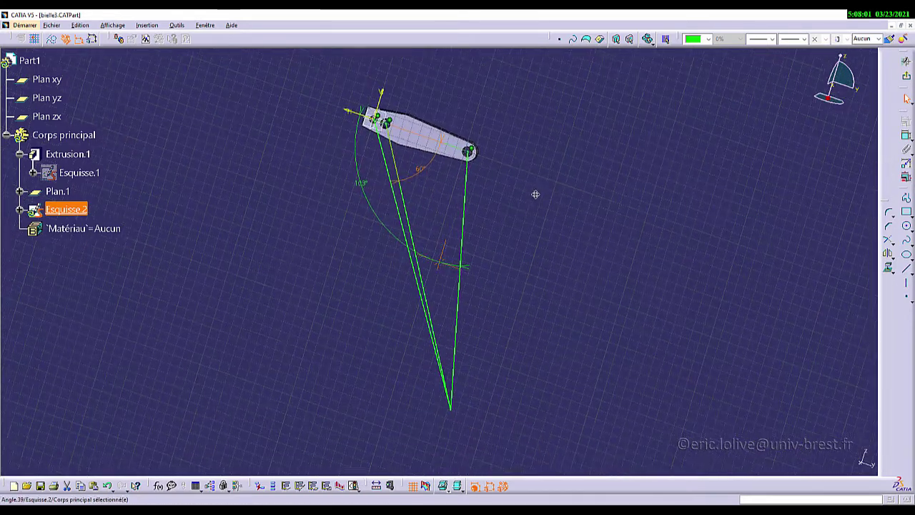
mouse_move(603, 303)
middle_down()
mouse_move(586, 311)
mouse_move(604, 312)
middle_up()
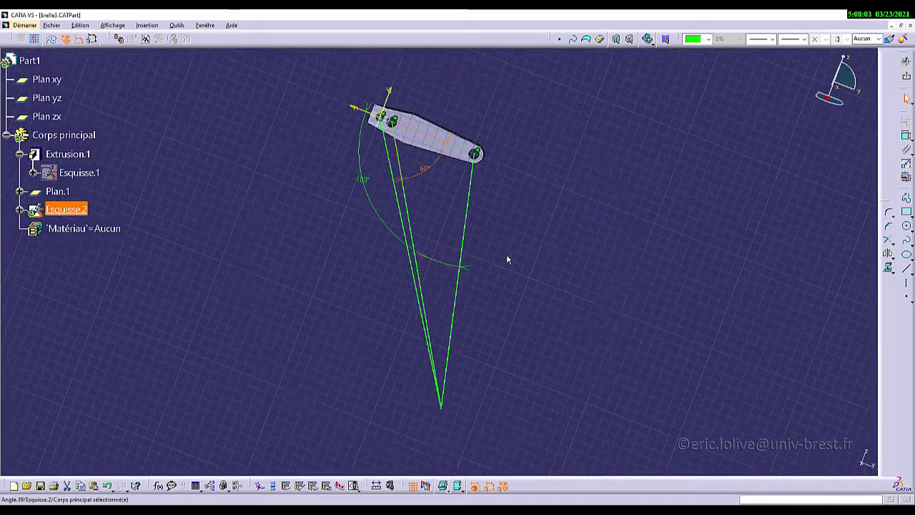
Sketch a closed triangle in the empty area beside the lever using the Profile tool, with its first side about 130 mm long.
click(529, 242)
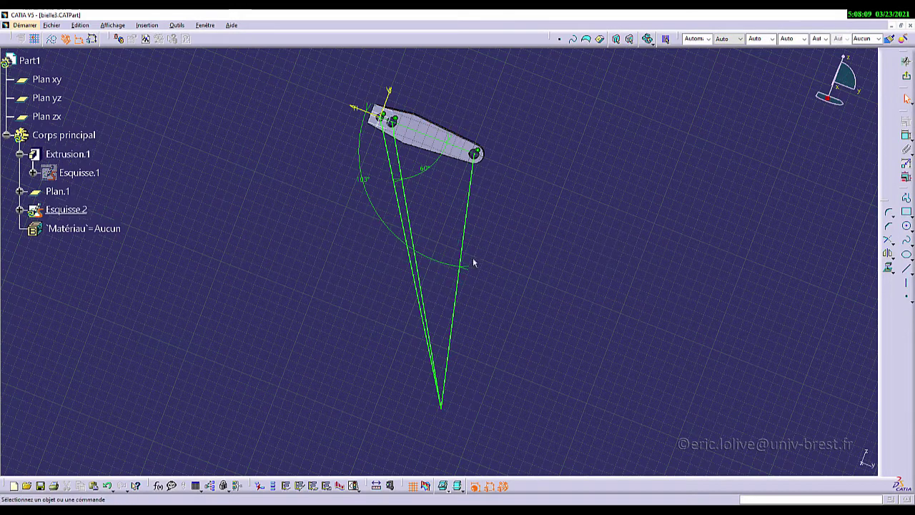
click(906, 198)
click(582, 226)
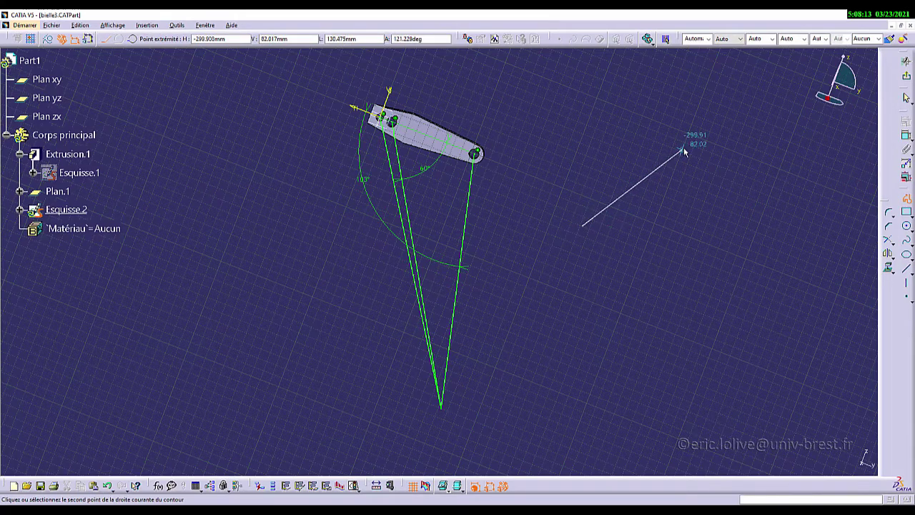
click(685, 149)
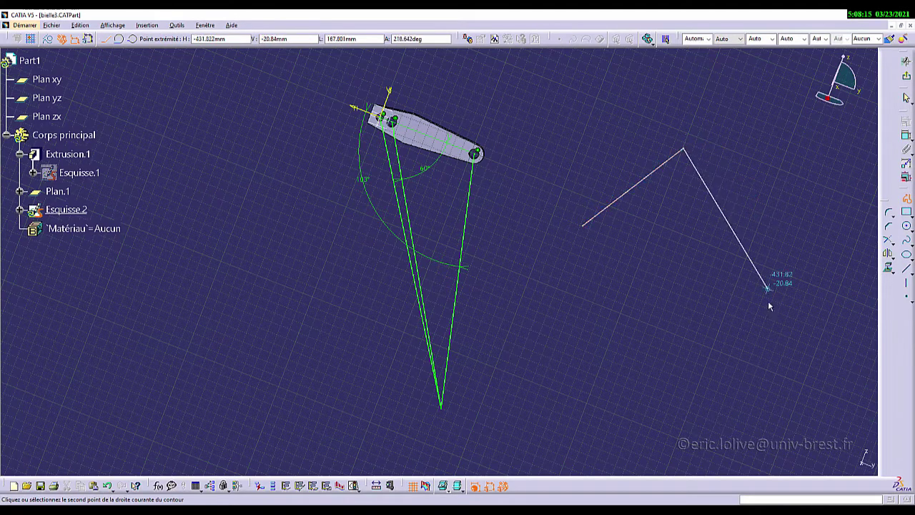
click(745, 337)
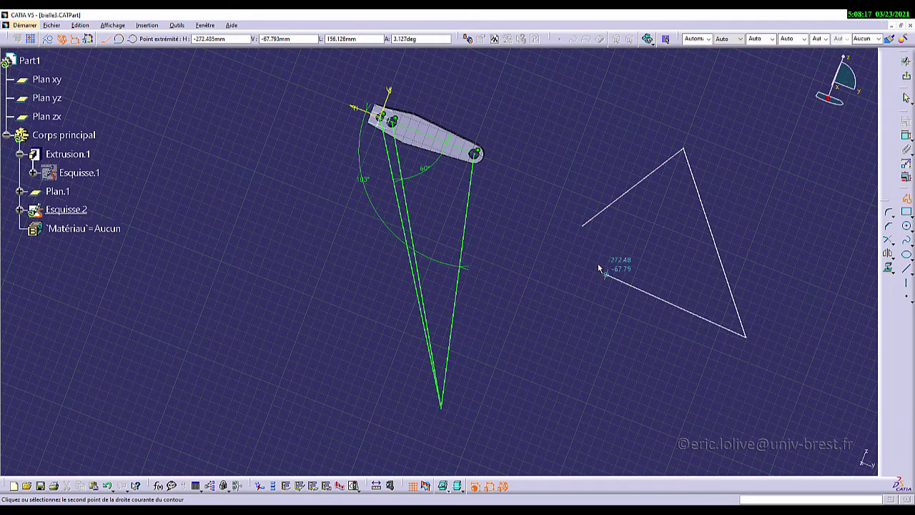
click(583, 224)
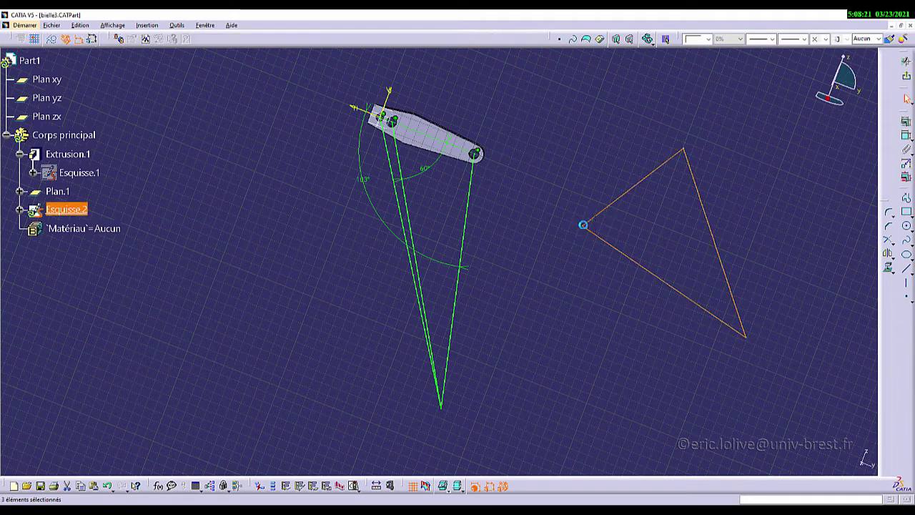
click(771, 263)
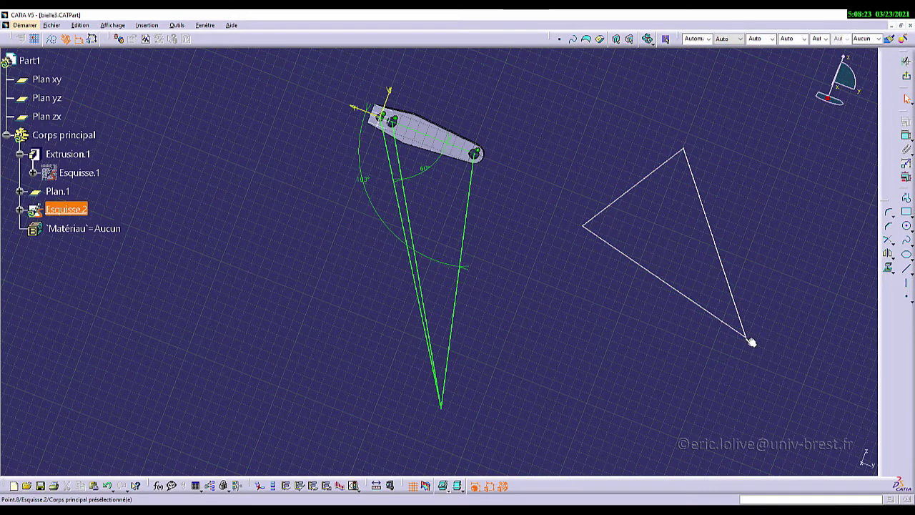
Reshape the triangle by moving its lowest vertex inward, and apply a Fix constraint to the vertex nearest the lever.
drag(746, 337, 707, 355)
drag(586, 233, 579, 222)
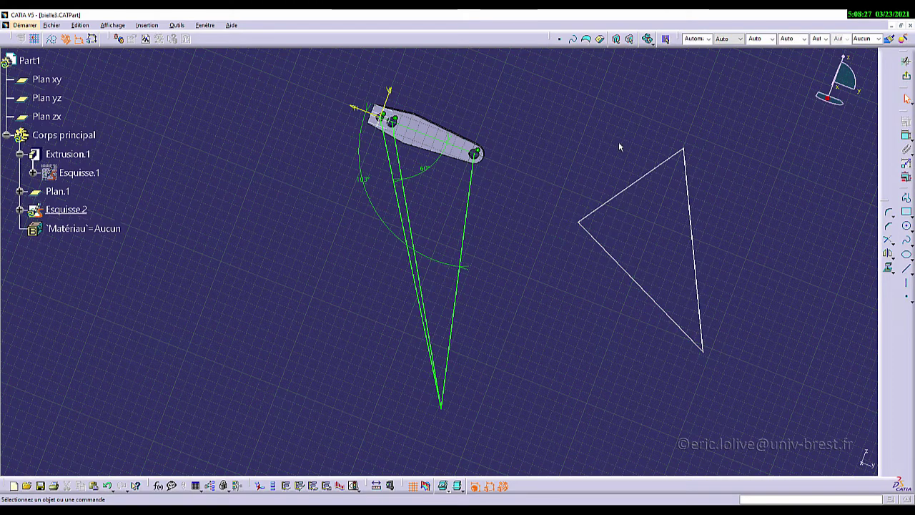
click(583, 223)
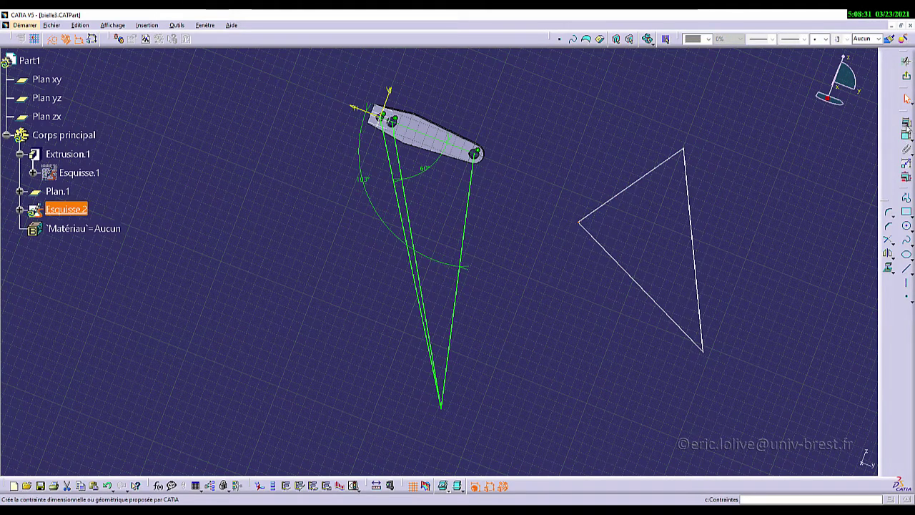
click(905, 163)
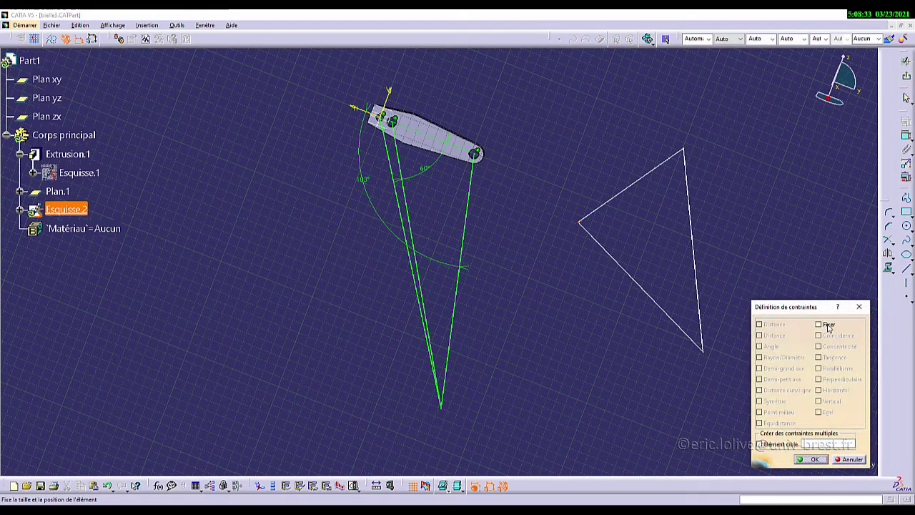
click(811, 459)
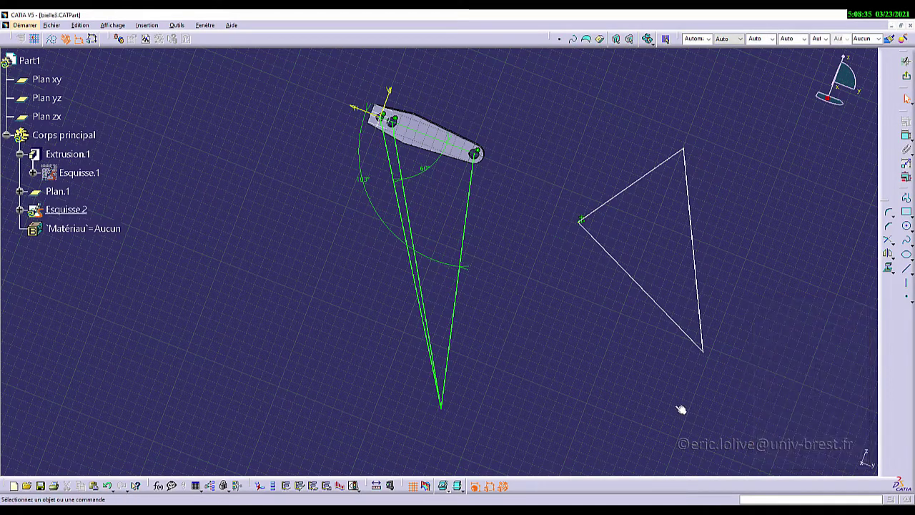
Pull the two triangle sides that meet at the fixed vertex to test how the shape moves around it.
drag(590, 239, 578, 254)
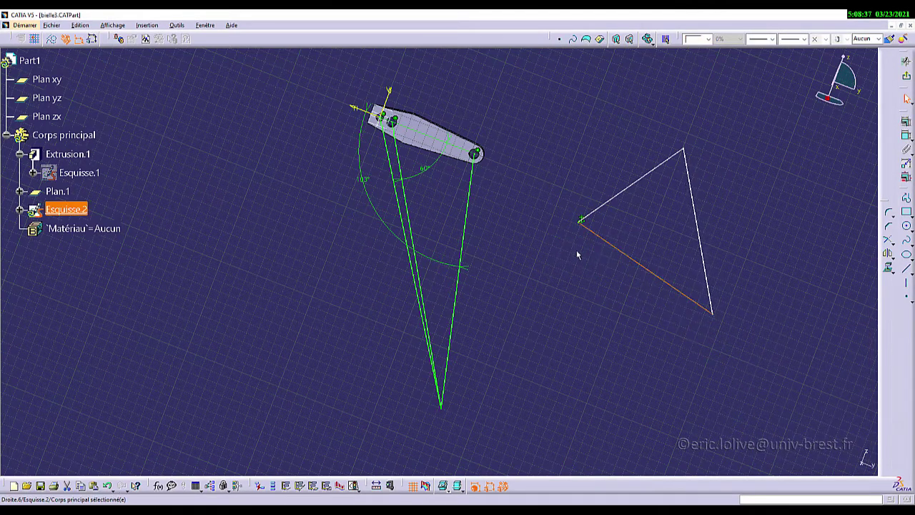
drag(620, 194, 647, 192)
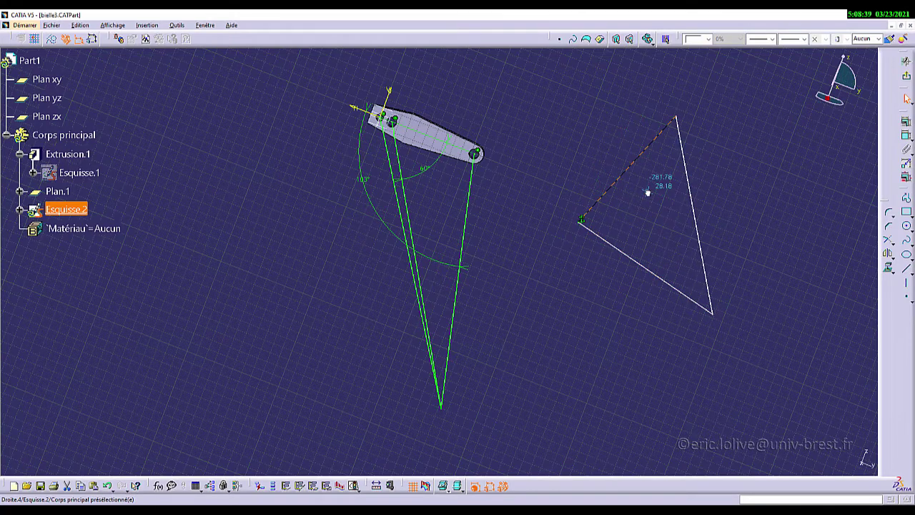
middle_drag(572, 296, 461, 288)
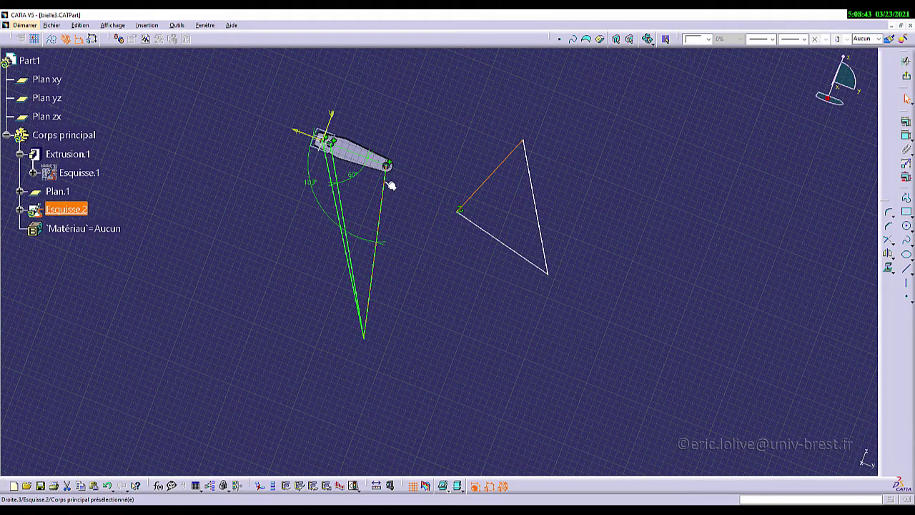
click(536, 190)
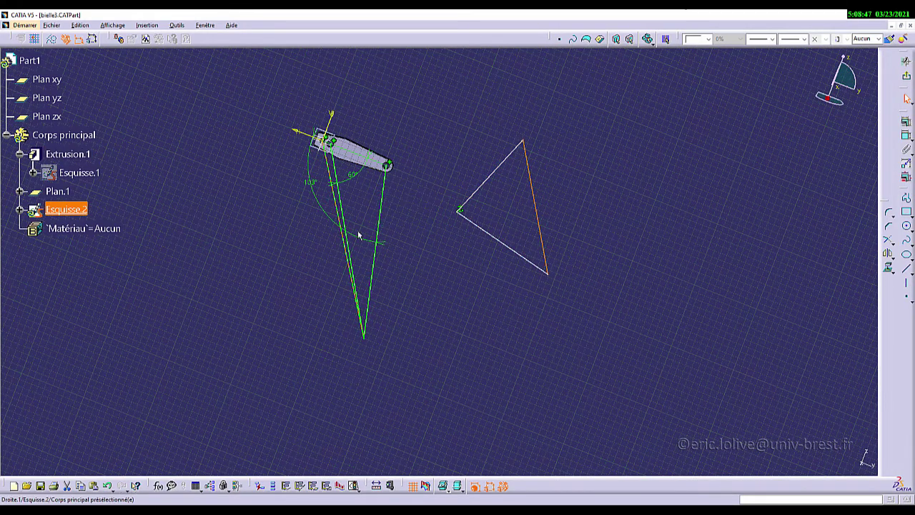
click(637, 243)
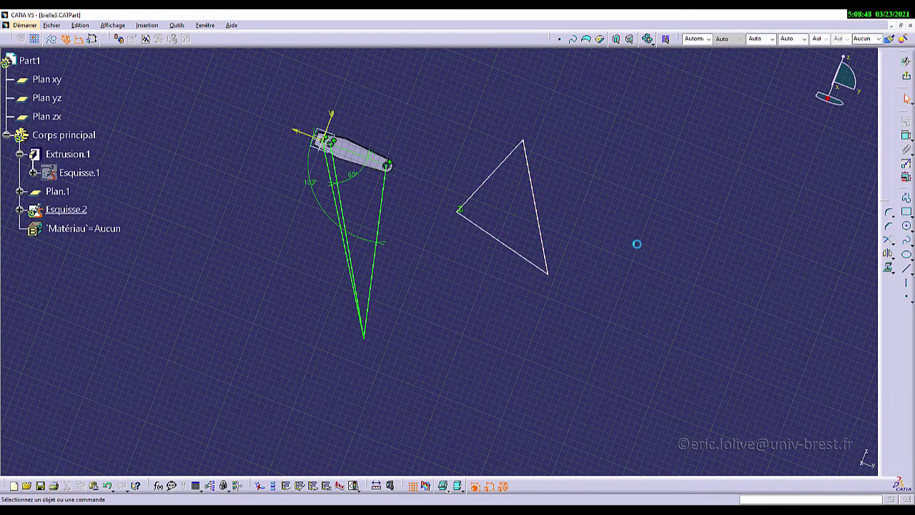
Constrain the triangle side opposite the fixed vertex parallel to the force line from the lever's rounded-end hole.
click(906, 135)
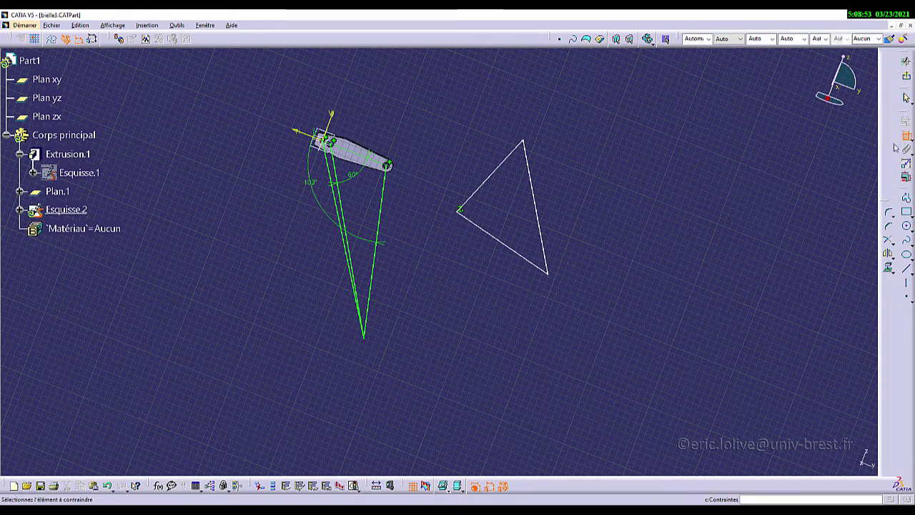
click(383, 200)
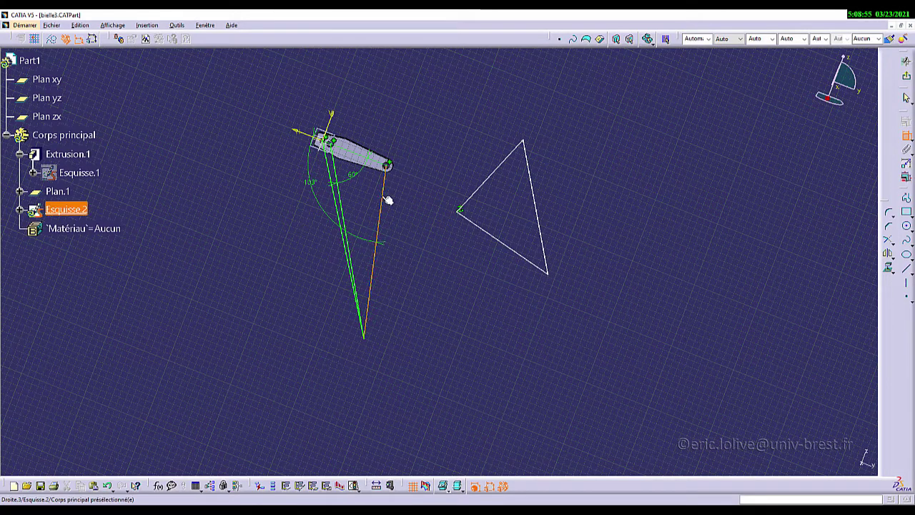
click(542, 212)
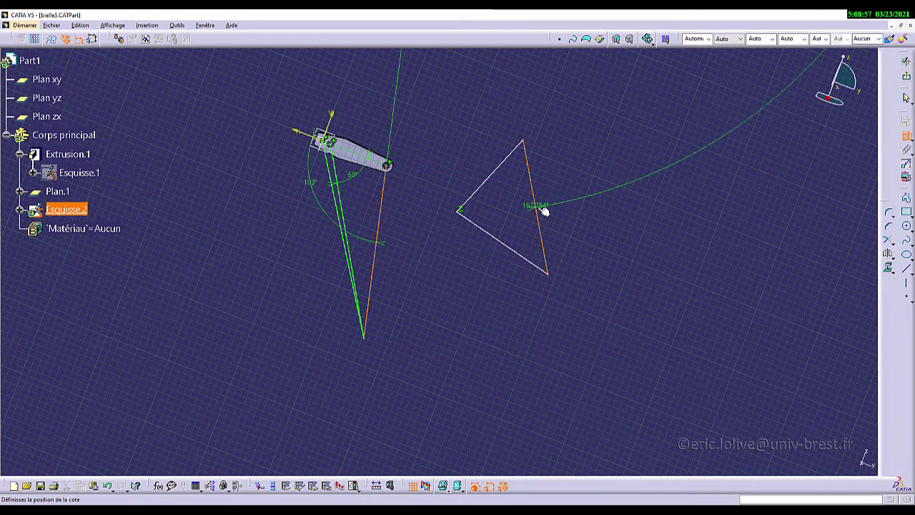
right_click(555, 200)
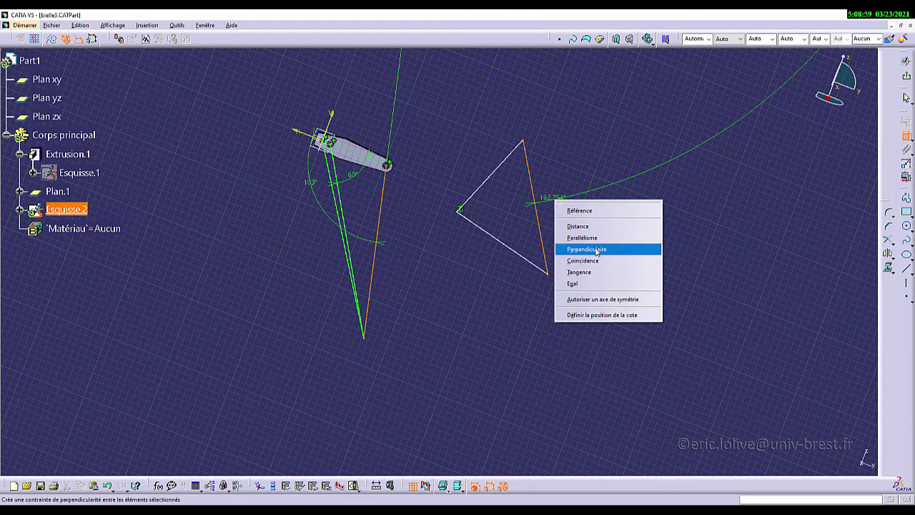
click(586, 237)
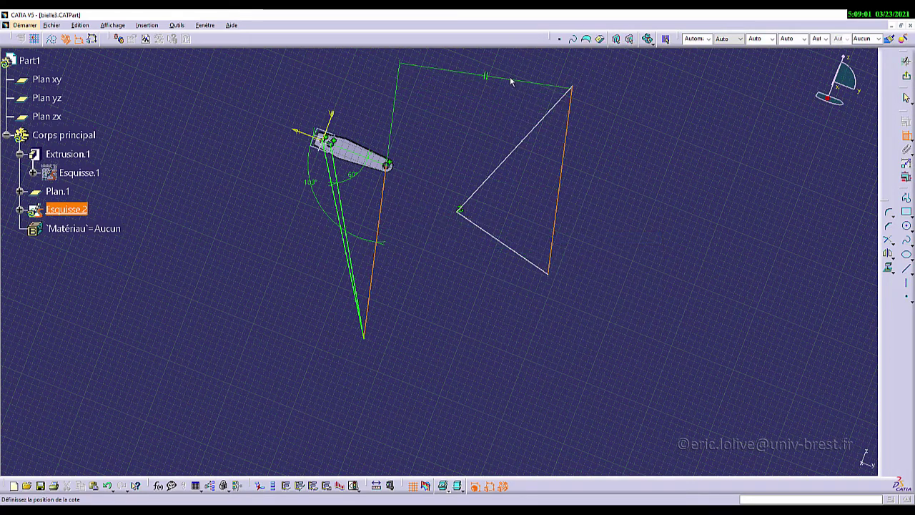
click(509, 77)
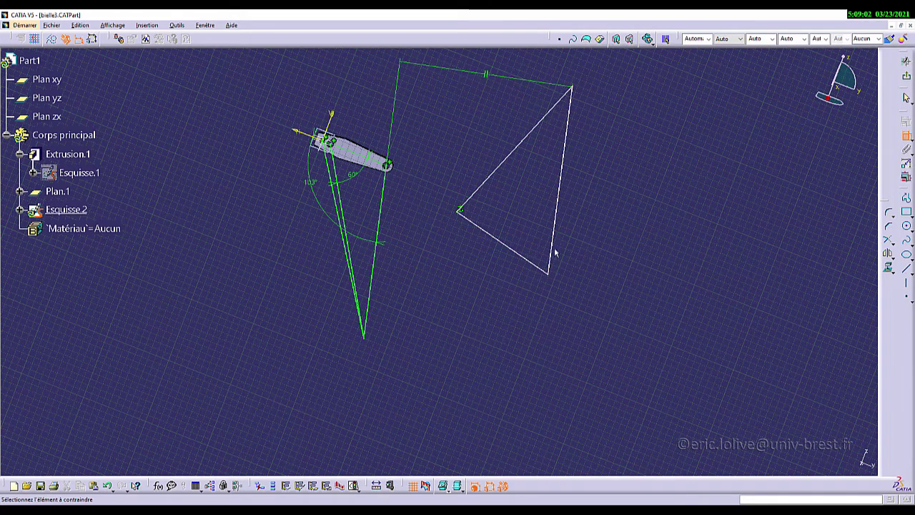
Constrain the triangle's upper side from the fixed vertex parallel to the force line from the 10 mm hole.
click(347, 204)
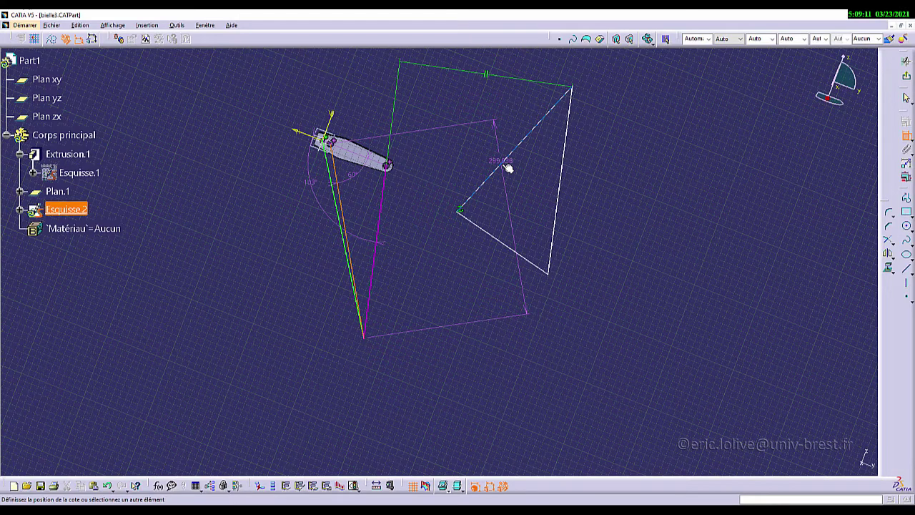
click(506, 167)
right_click(489, 138)
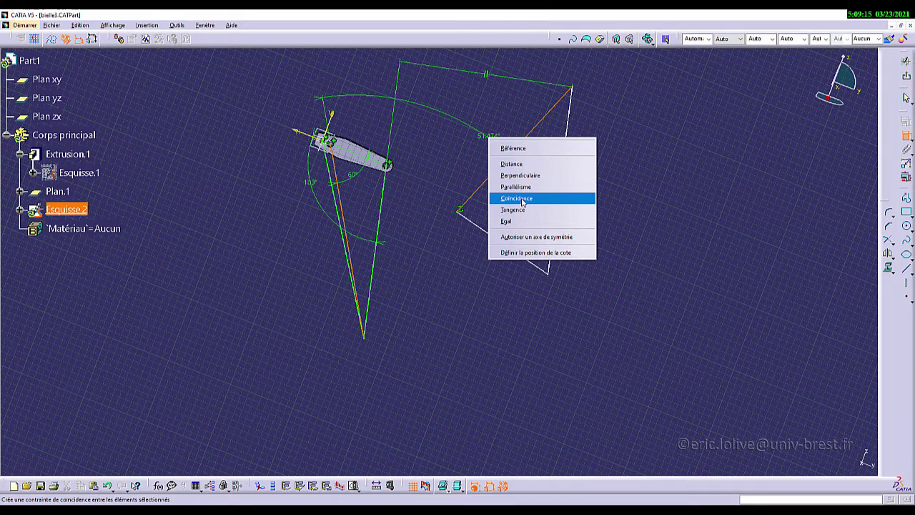
click(522, 187)
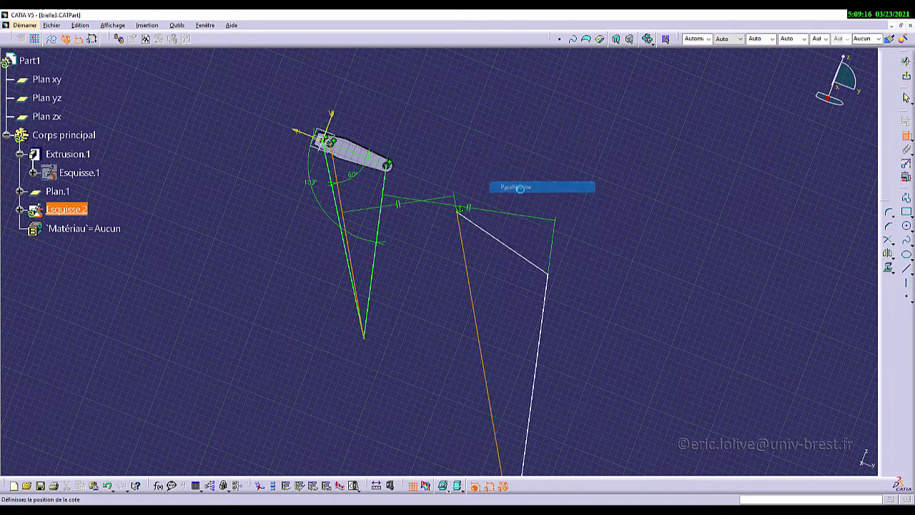
click(428, 107)
middle_drag(501, 293, 504, 198)
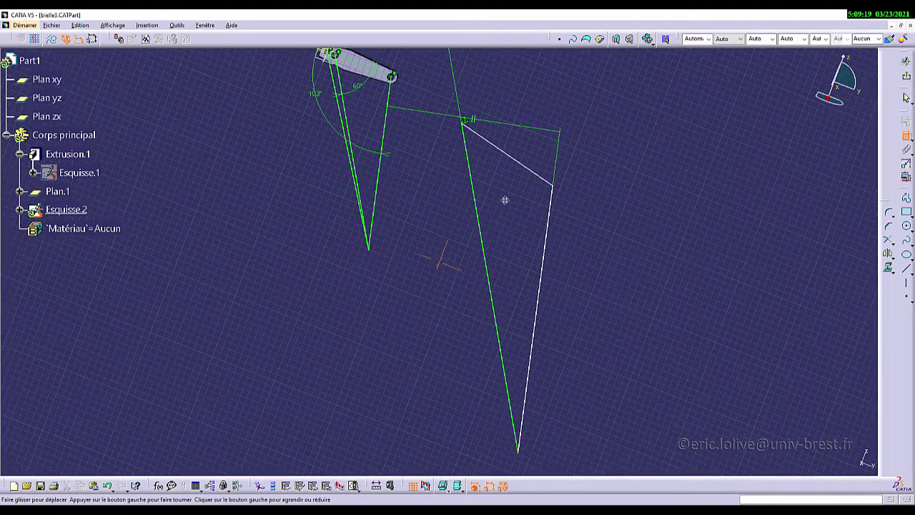
Constrain the triangle's remaining side parallel to the force line from the hole at the lever's square end.
click(345, 119)
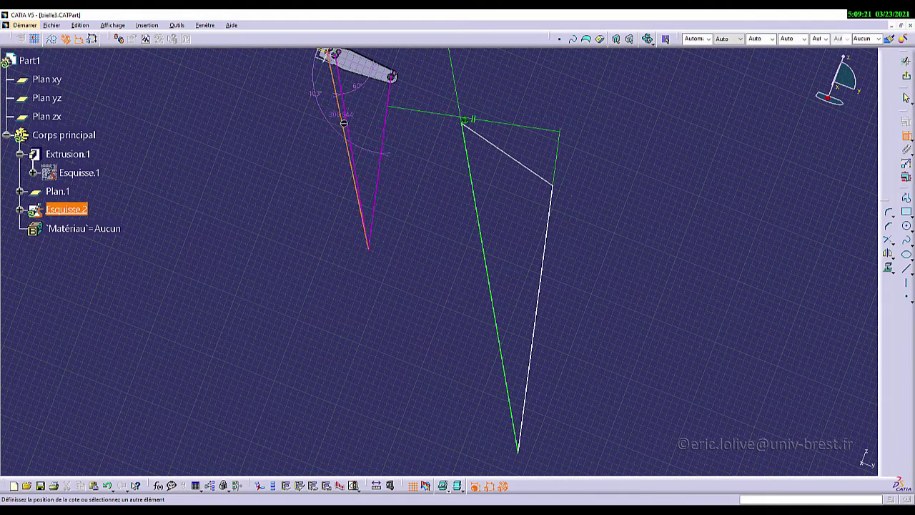
click(515, 161)
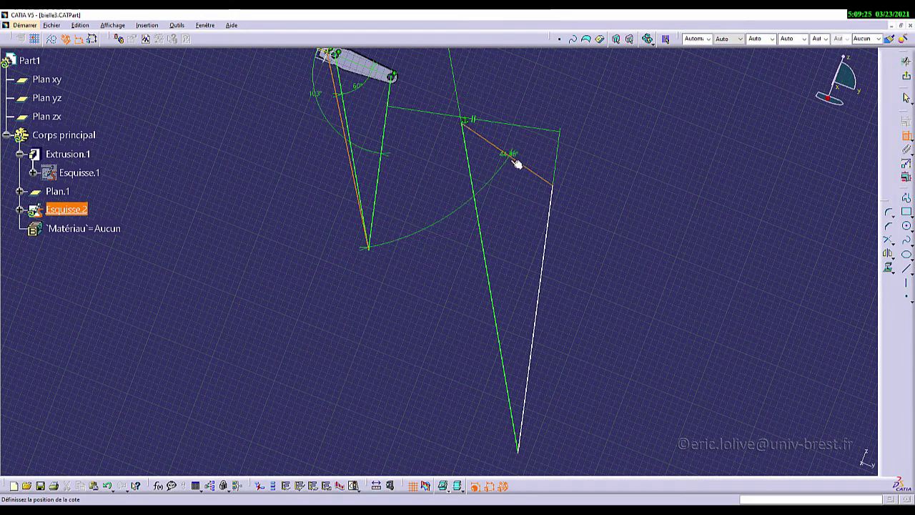
right_click(515, 177)
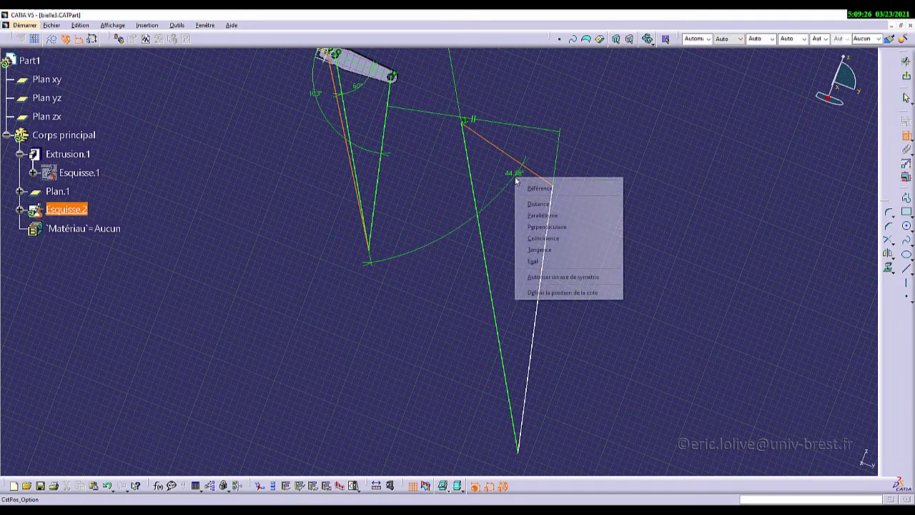
click(553, 218)
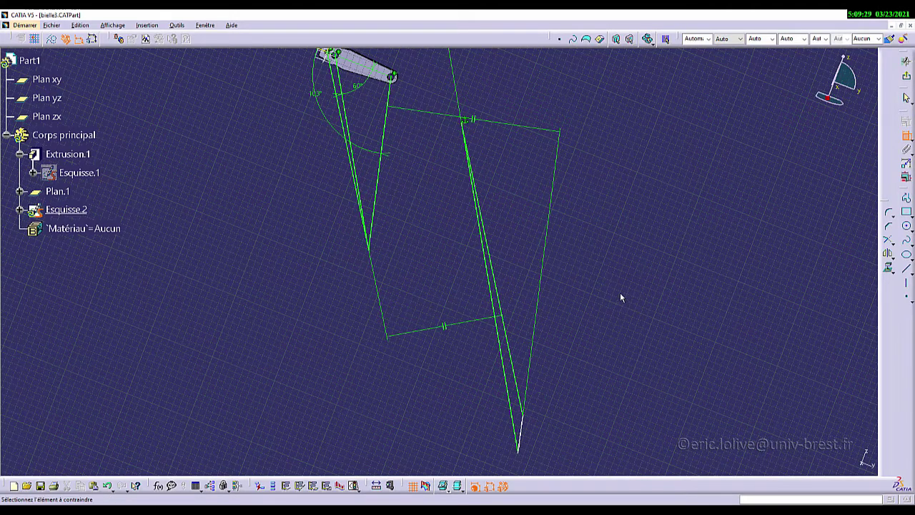
mouse_move(621, 297)
middle_down()
mouse_move(605, 242)
mouse_move(604, 266)
mouse_move(327, 255)
mouse_move(364, 279)
mouse_move(419, 271)
mouse_move(343, 231)
mouse_move(339, 255)
mouse_move(421, 224)
mouse_move(378, 248)
mouse_move(380, 313)
mouse_move(315, 344)
mouse_move(320, 317)
mouse_move(377, 285)
middle_up()
mouse_move(555, 380)
middle_down()
mouse_move(578, 341)
mouse_move(569, 344)
middle_up()
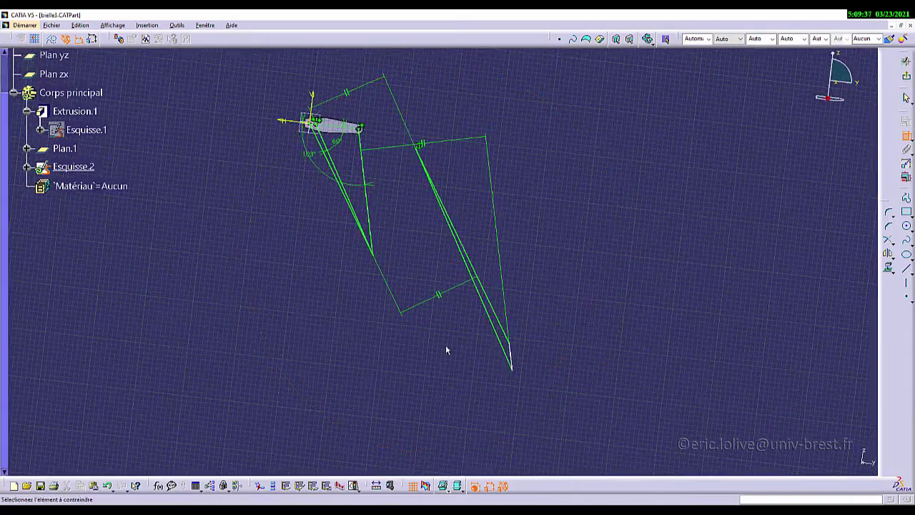
middle_drag(445, 349, 446, 249)
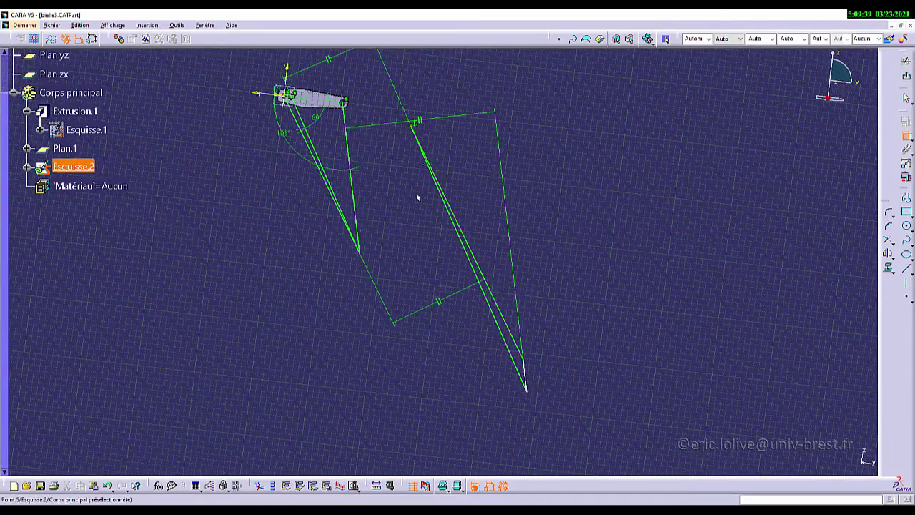
click(520, 348)
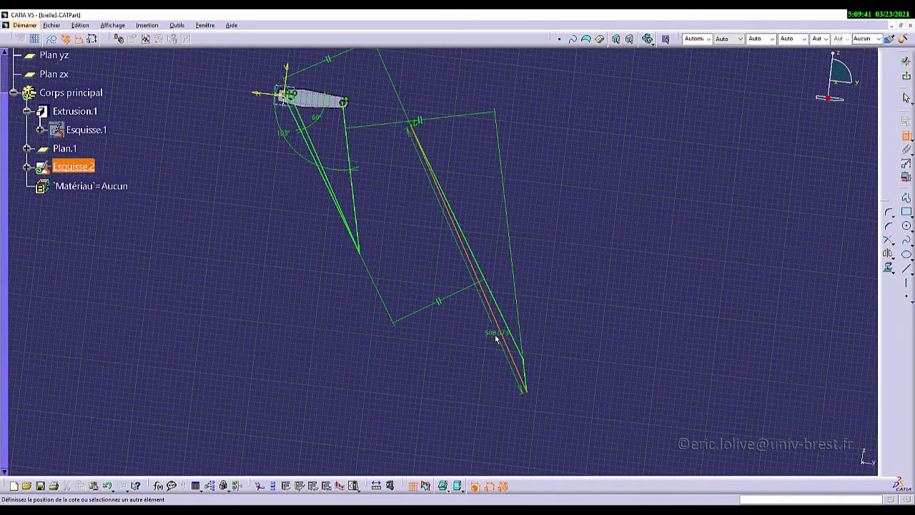
key(Escape)
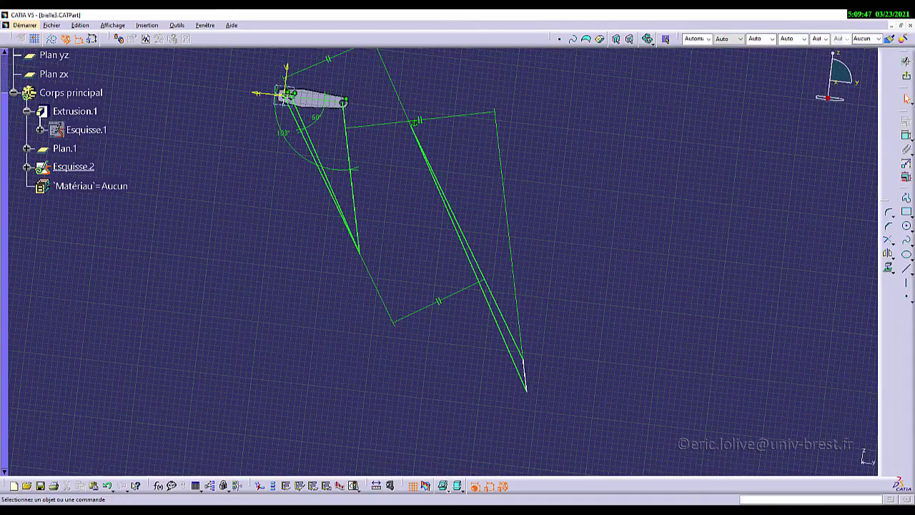
Switch to decolleteuse.pdf and look up the piston diameter and pressure along with the system diagram.
click(316, 510)
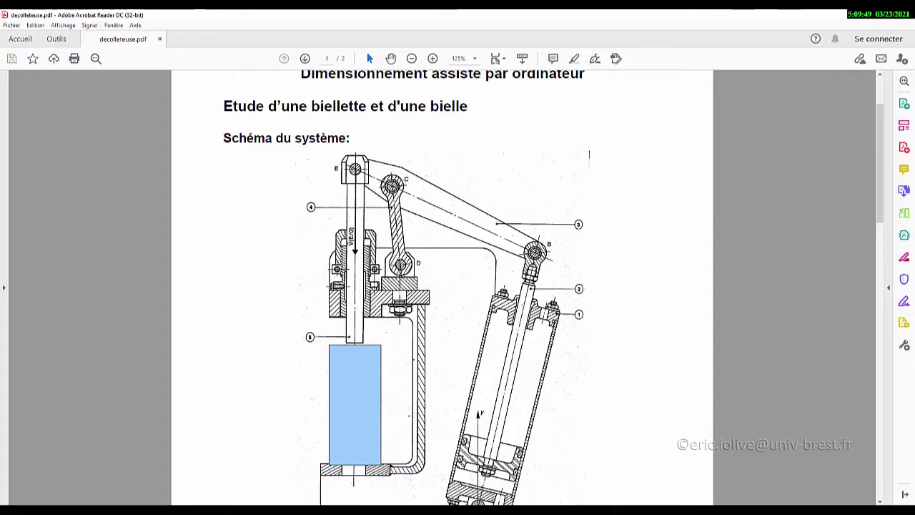
scroll(410, 443, down, 3)
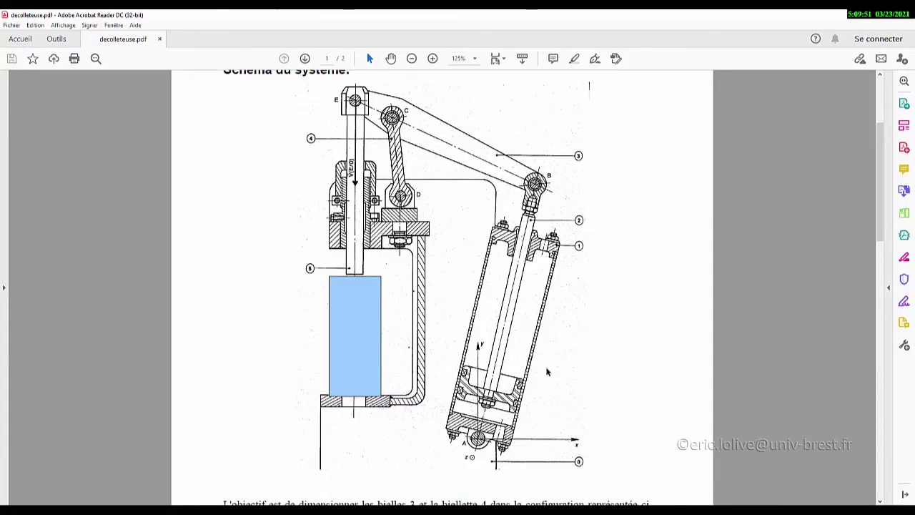
scroll(493, 322, down, 18)
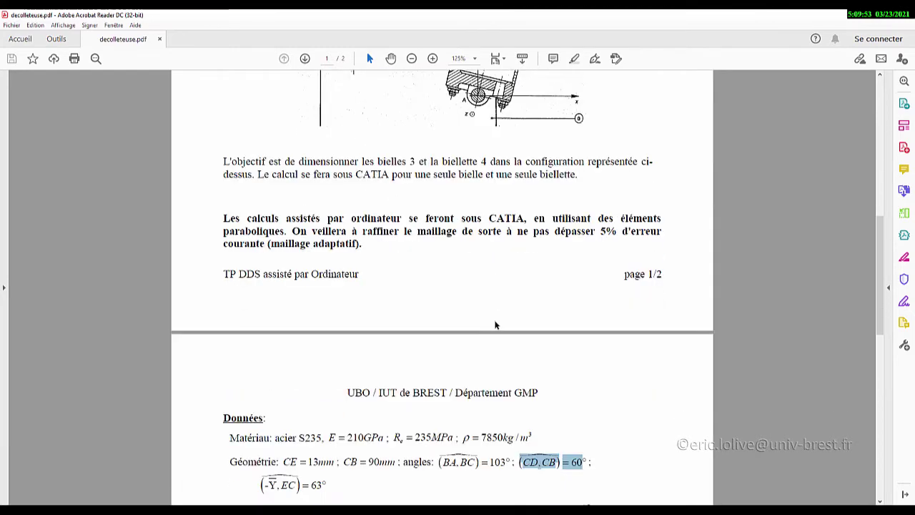
scroll(296, 350, down, 11)
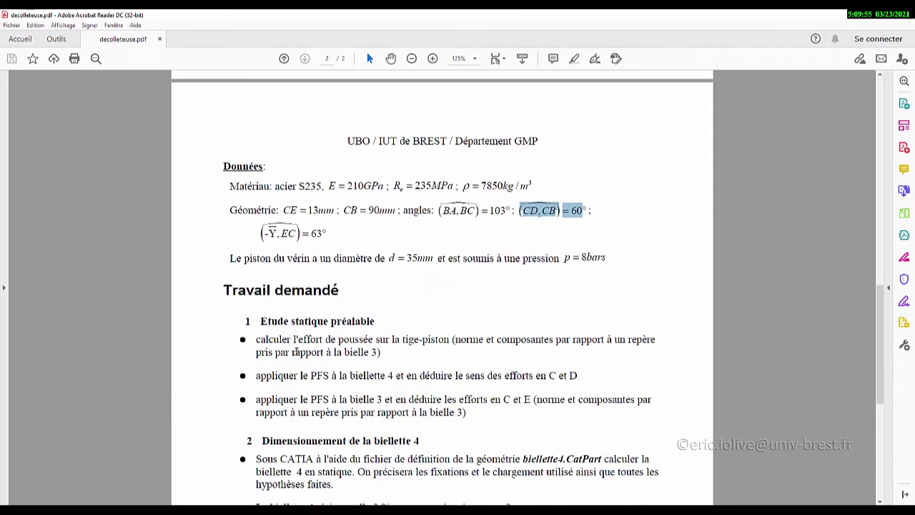
scroll(300, 226, up, 1)
drag(390, 212, 444, 212)
drag(565, 213, 593, 212)
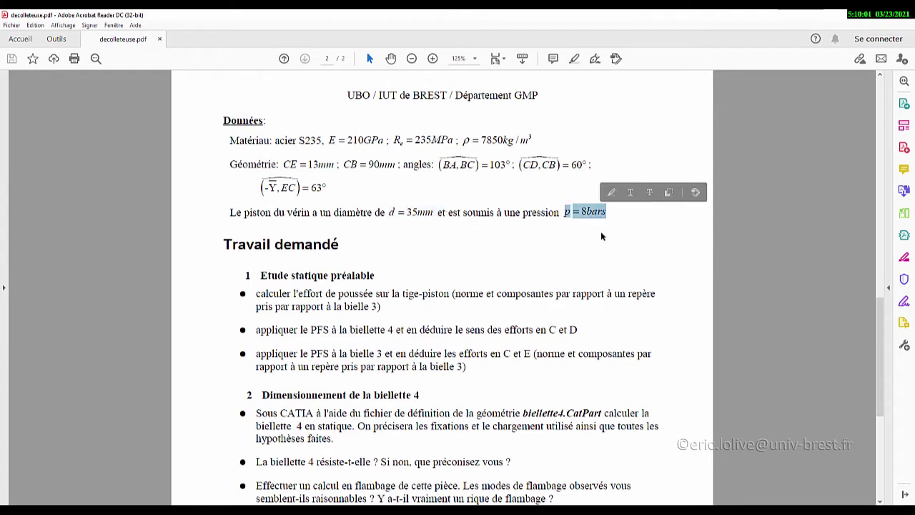
scroll(600, 230, up, 10)
scroll(601, 235, up, 7)
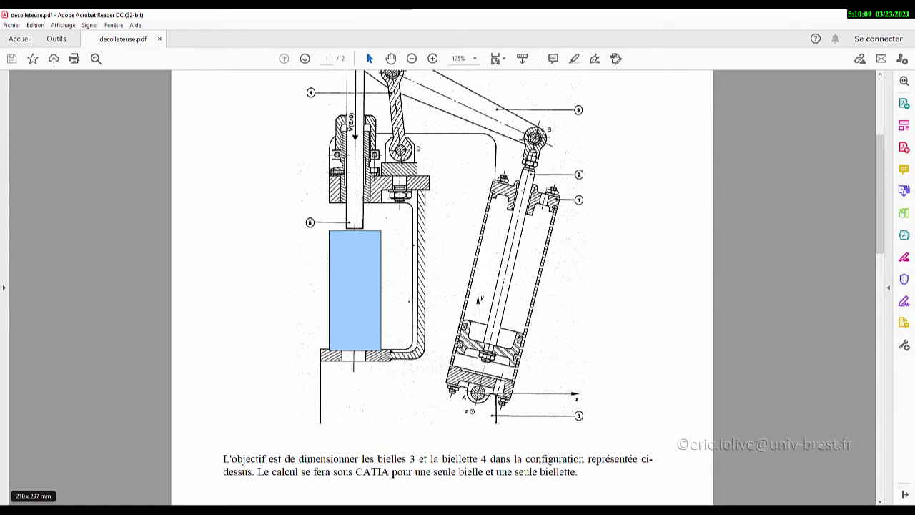
Open the Windows Calculator in scientific mode and enlarge its window to full screen.
key(super)
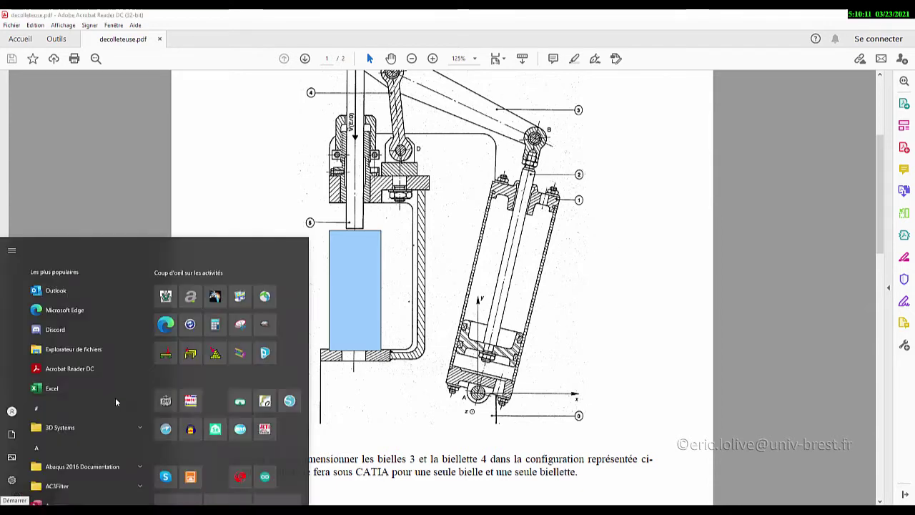
click(217, 287)
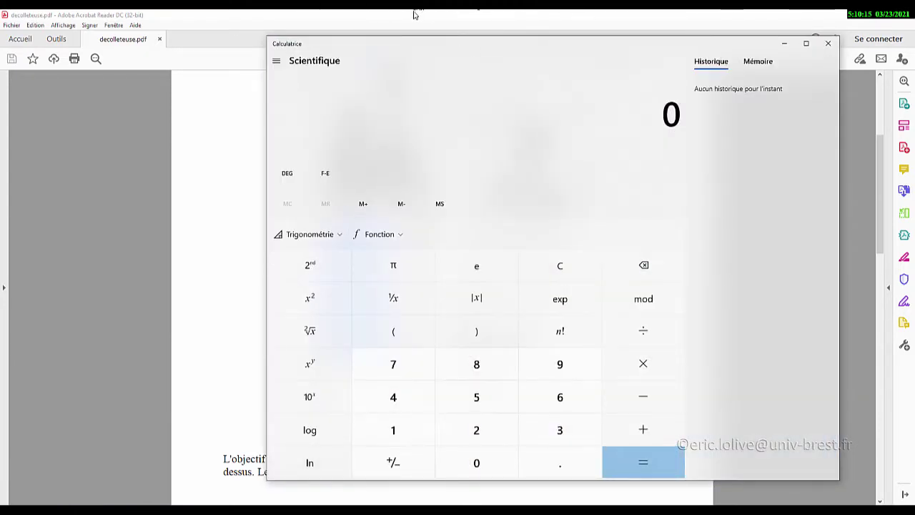
drag(453, 52, 397, 9)
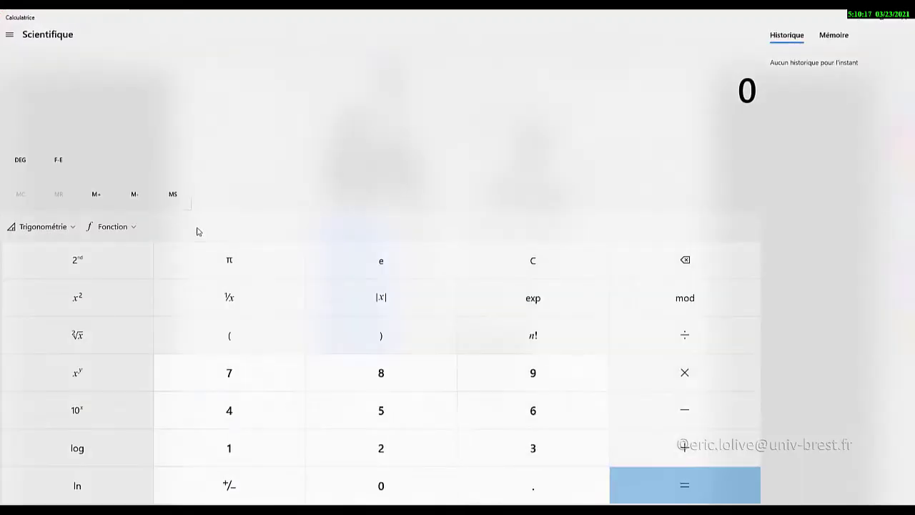
Recheck the piston diameter and pressure in decolleteuse.pdf and return to the calculator.
key(alt+Tab)
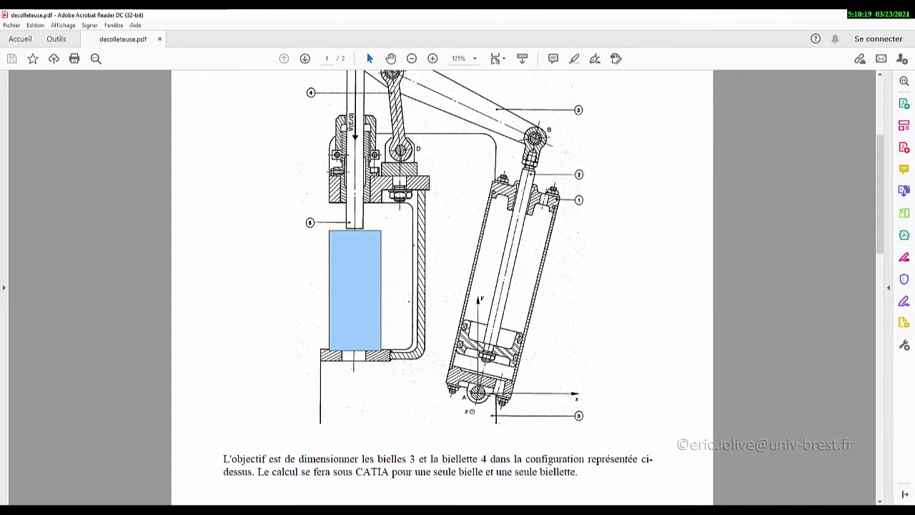
scroll(384, 428, down, 5)
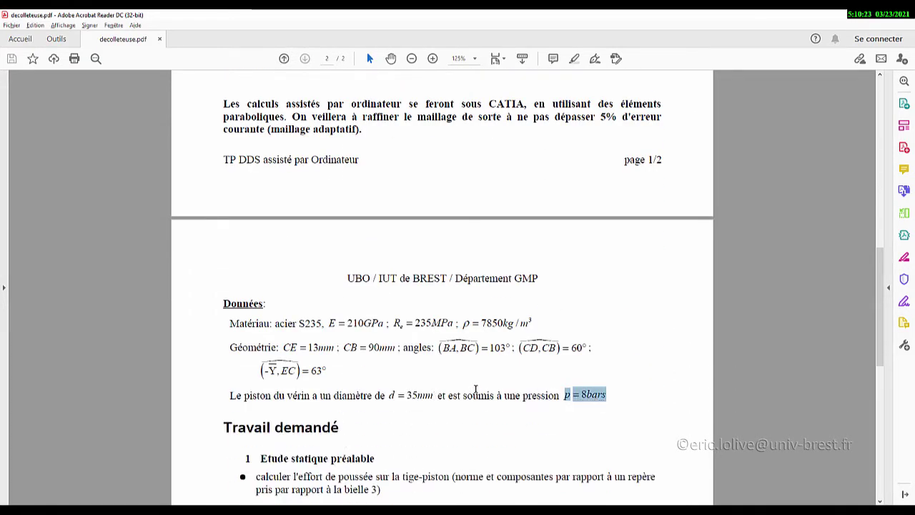
key(alt+Tab)
key(alt+Tab)
key(alt+Tab)
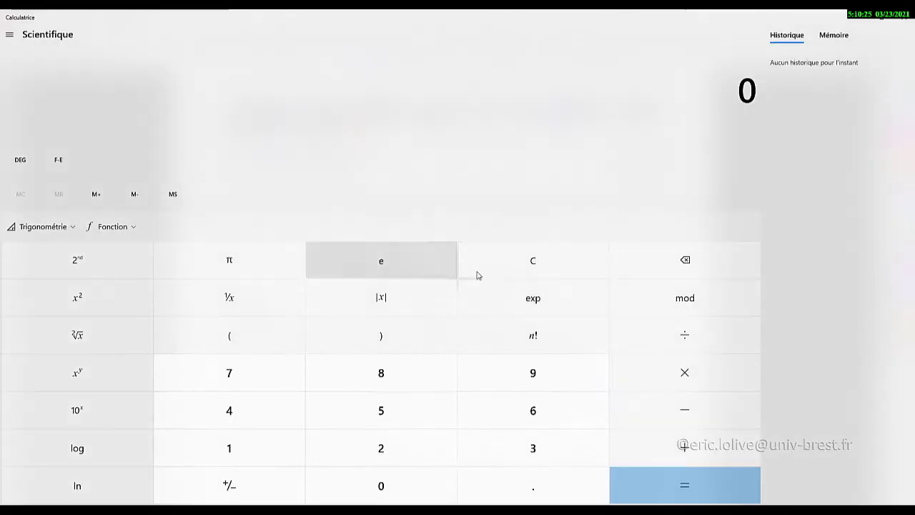
click(243, 262)
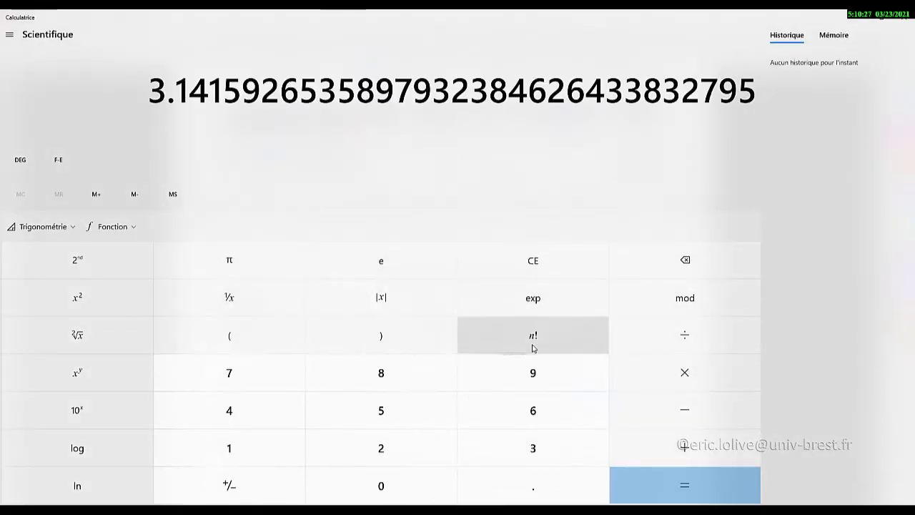
click(688, 373)
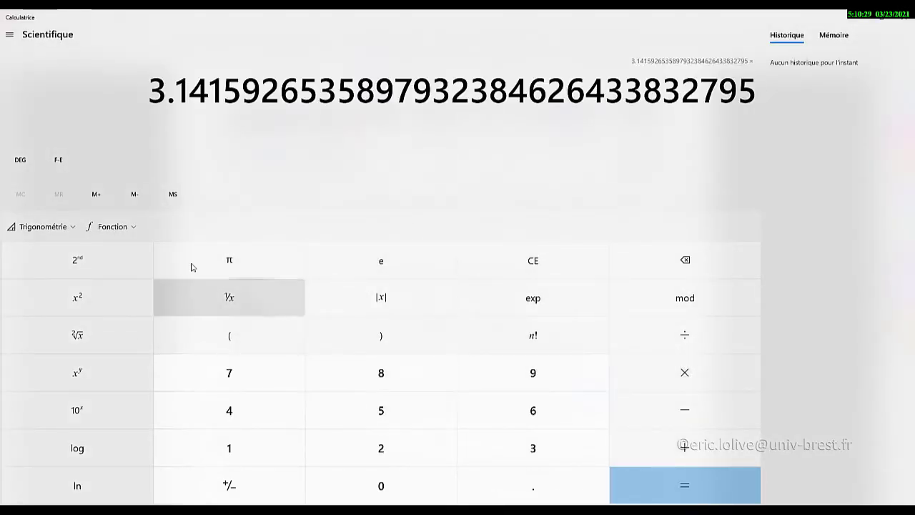
click(535, 452)
click(398, 414)
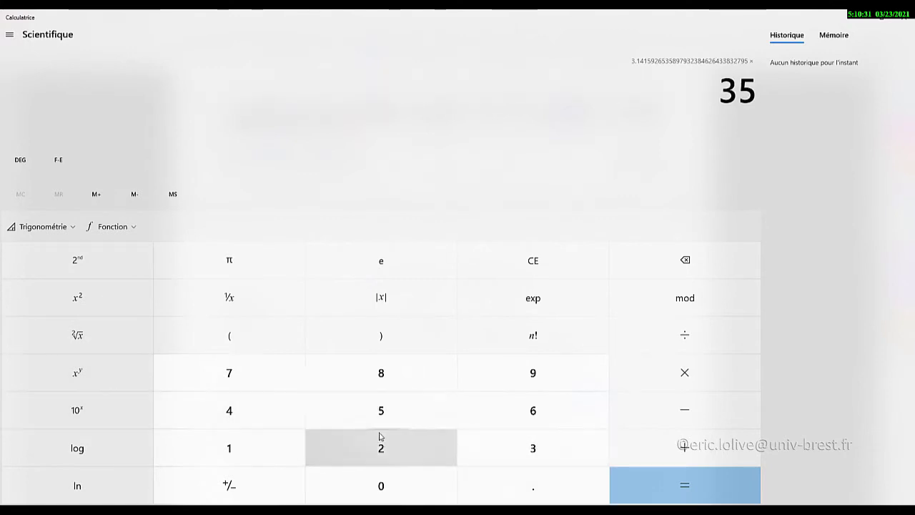
click(96, 307)
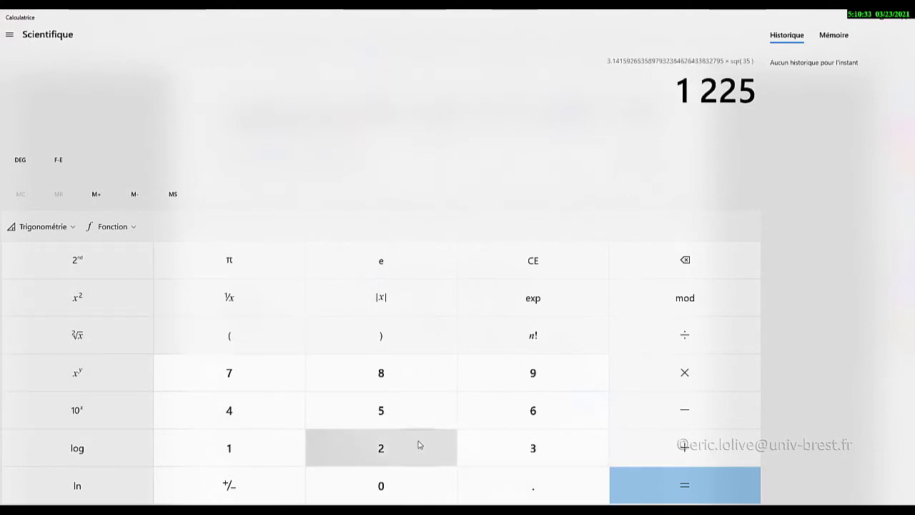
click(684, 374)
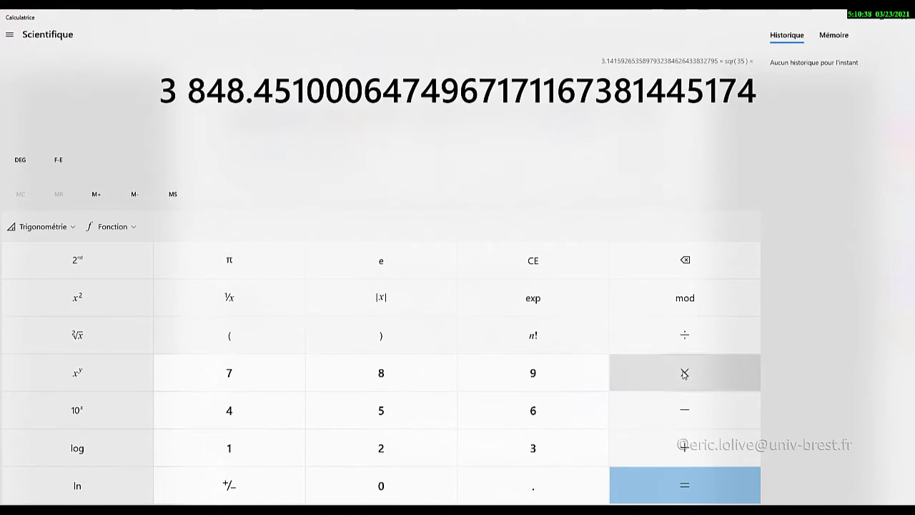
click(535, 488)
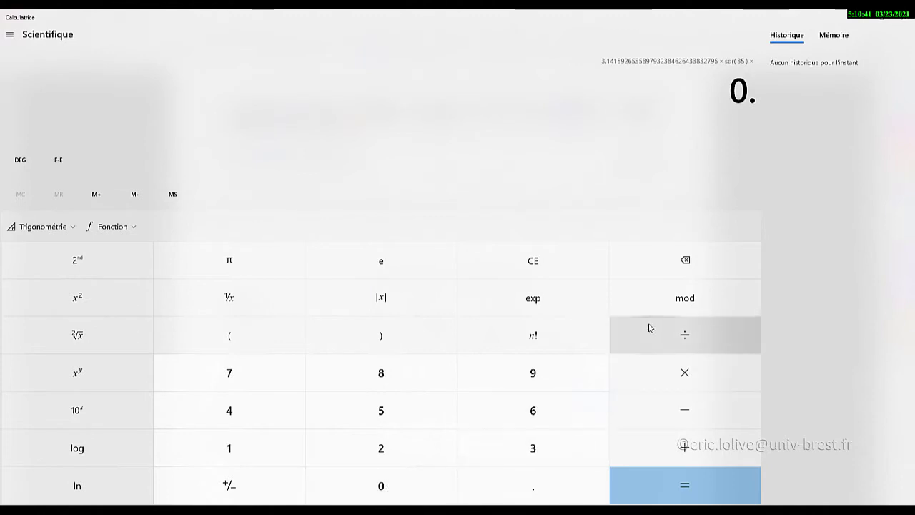
click(686, 261)
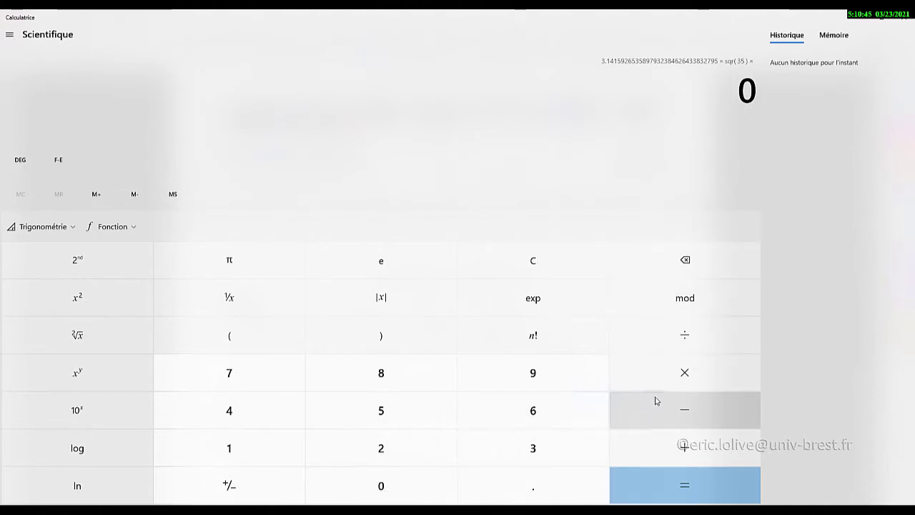
click(684, 342)
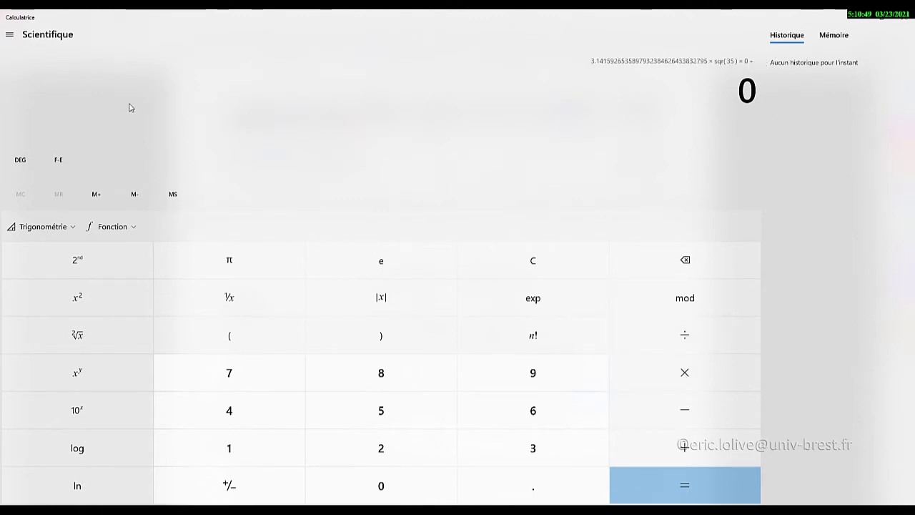
click(535, 267)
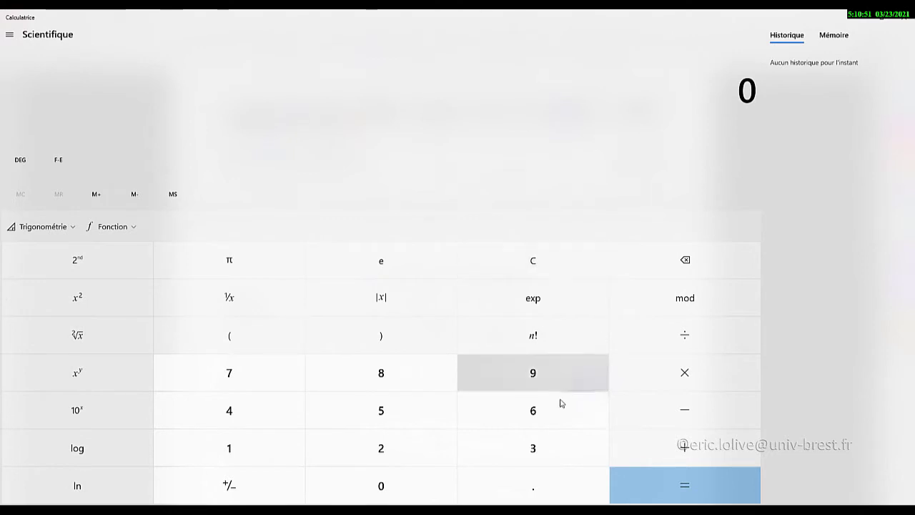
Calculate the piston thrust force as π × 35² ÷ 4 × 0.8.
click(229, 261)
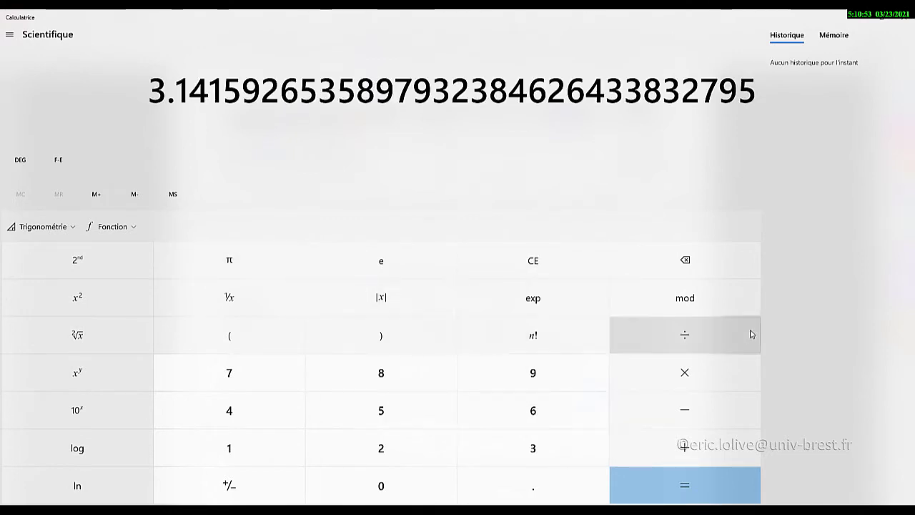
click(679, 379)
click(530, 454)
click(353, 412)
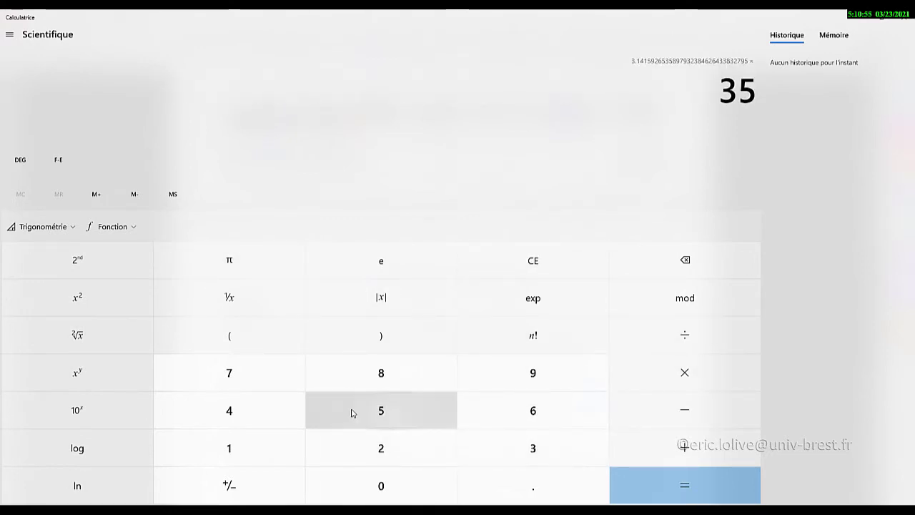
click(100, 298)
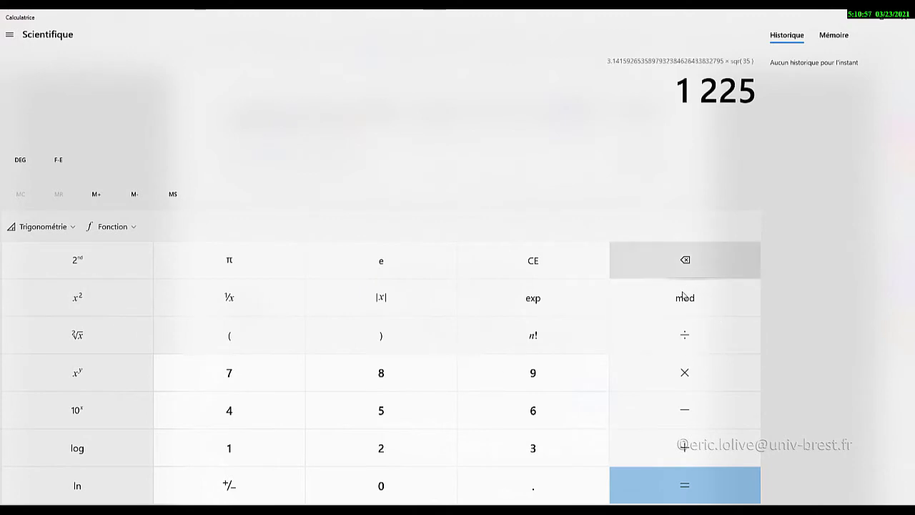
click(677, 336)
click(232, 408)
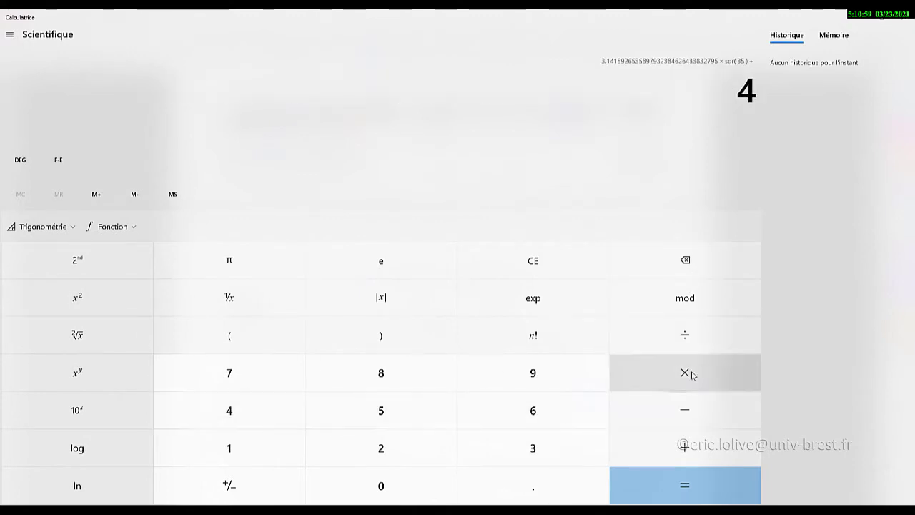
click(687, 374)
click(396, 486)
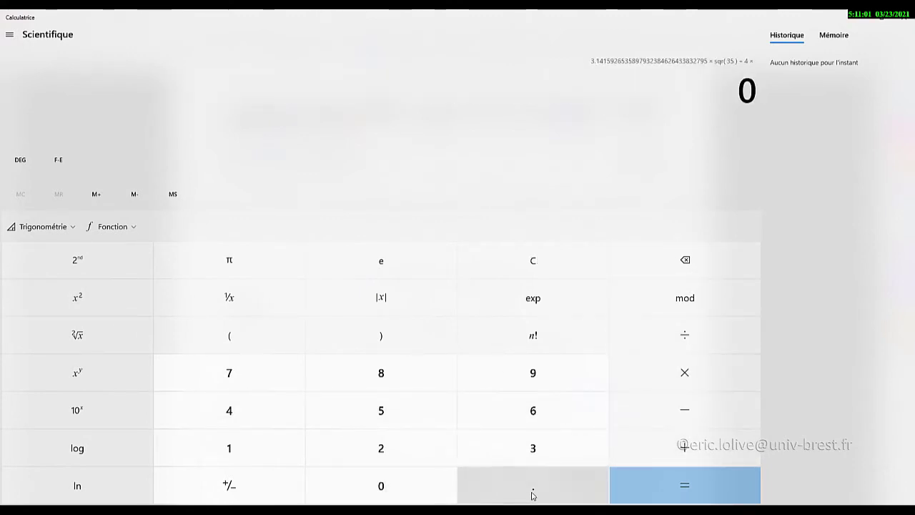
click(533, 493)
click(418, 376)
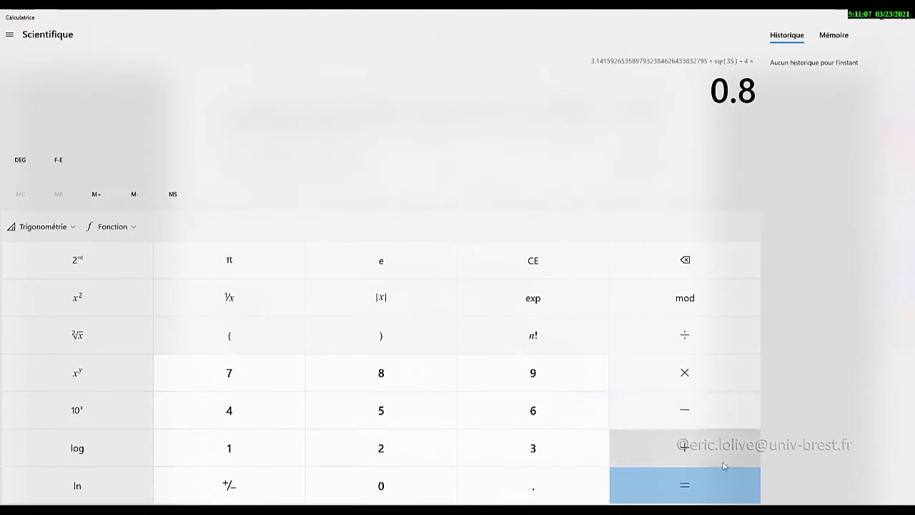
click(686, 484)
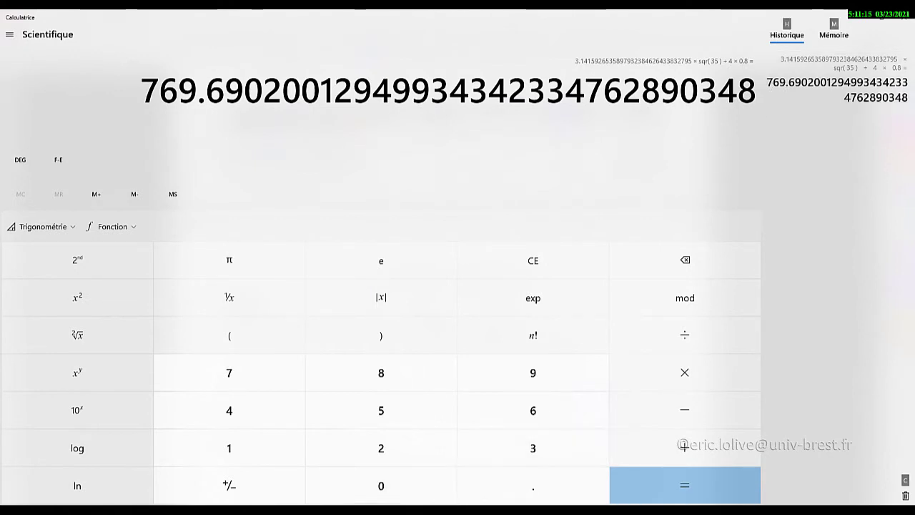
Switch to CATIA and dimension the short side of the force triangle, setting its length to 77.
key(alt+Tab)
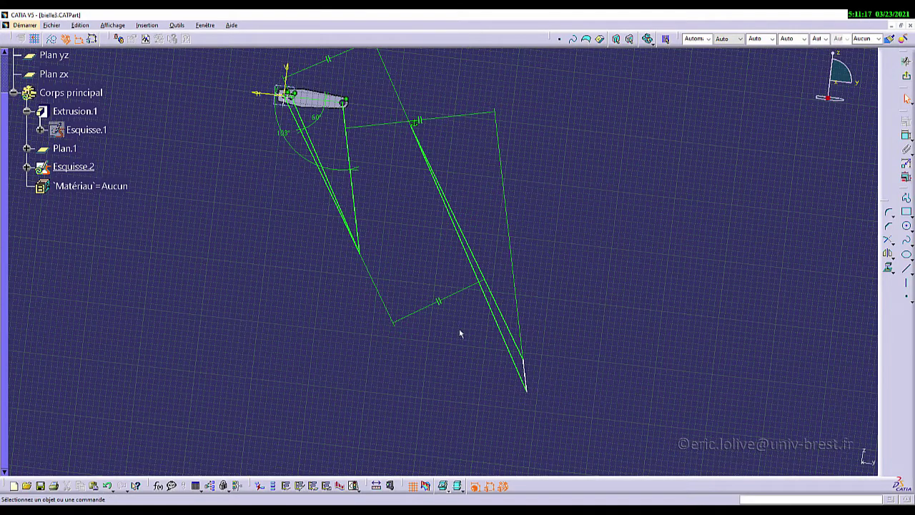
mouse_move(418, 278)
middle_down()
mouse_move(408, 259)
mouse_move(413, 276)
middle_up()
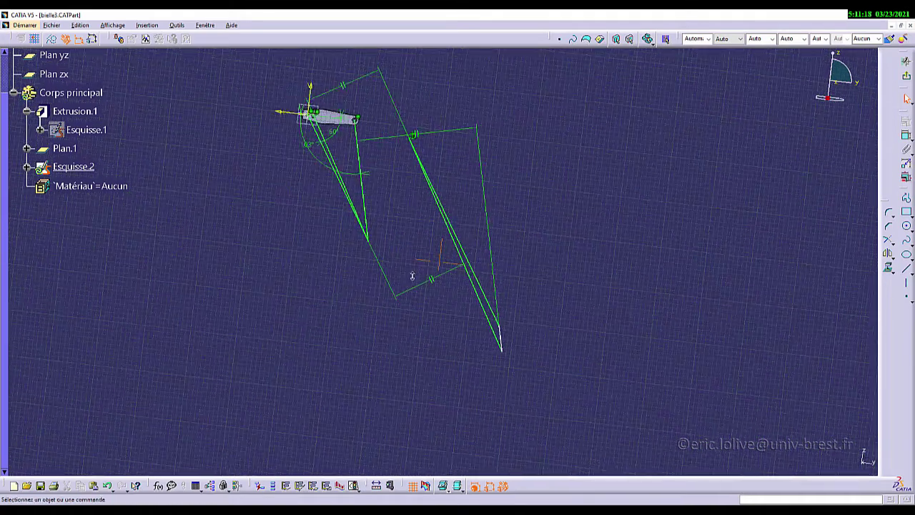
click(363, 163)
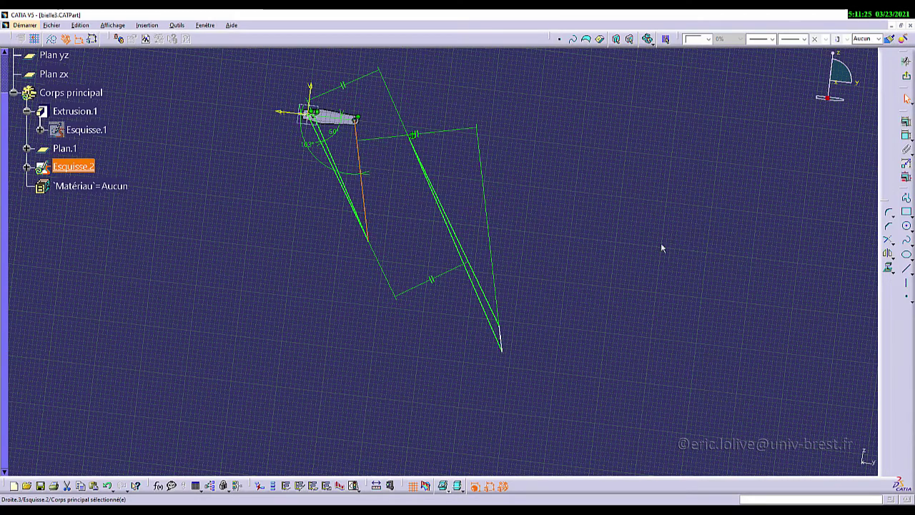
click(906, 135)
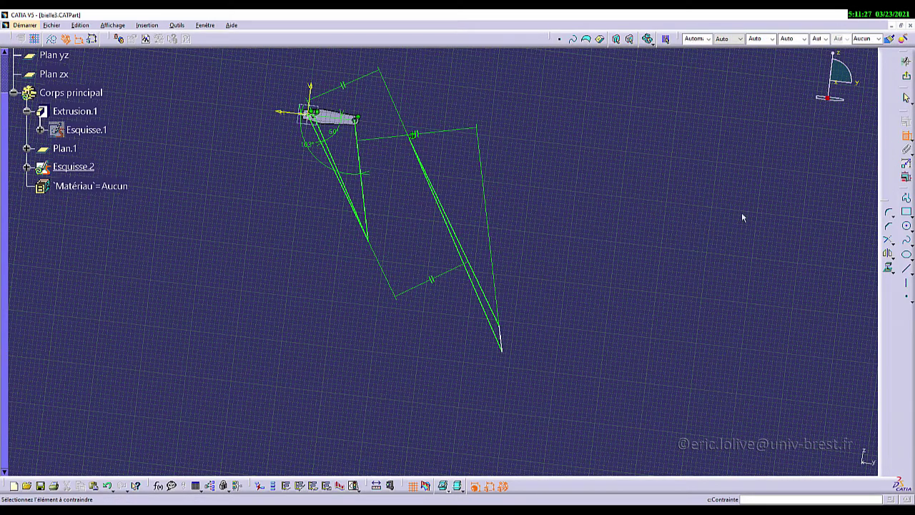
click(503, 347)
click(622, 326)
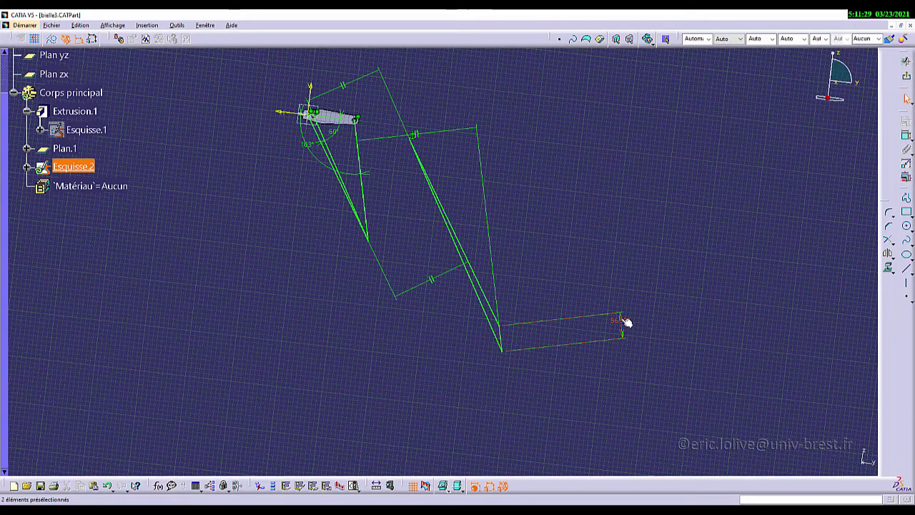
double_click(625, 322)
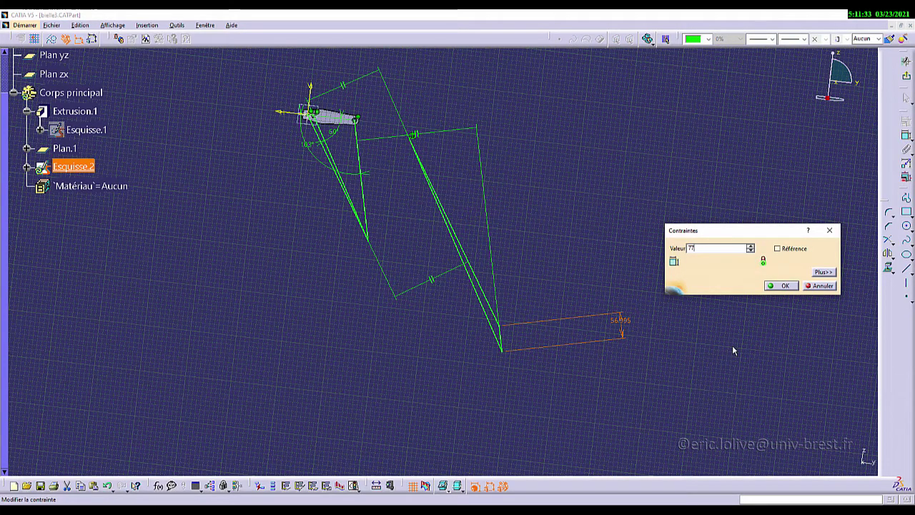
click(784, 286)
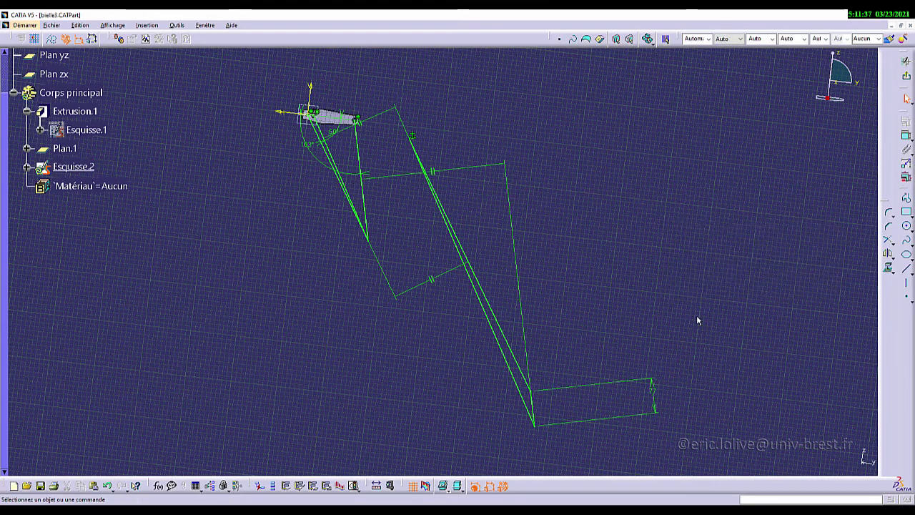
Dimension the length of the force triangle's upper long side and make it a reference dimension.
click(906, 135)
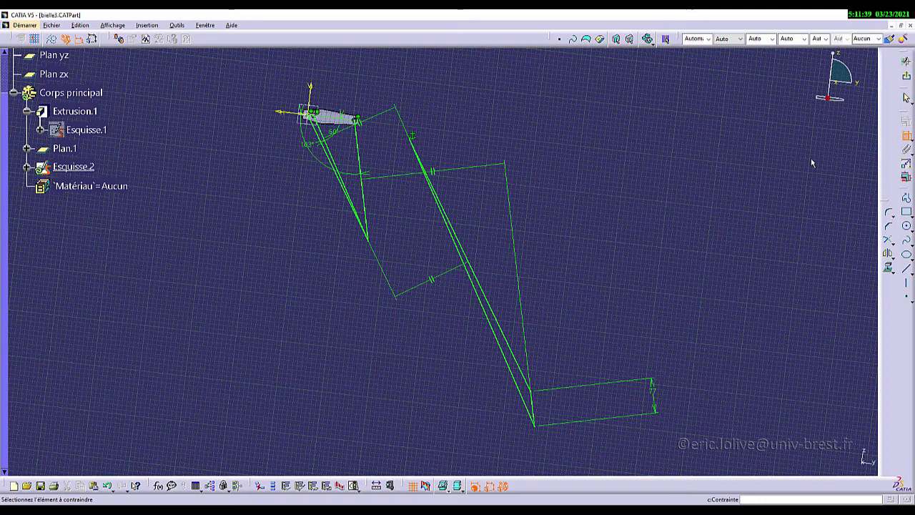
click(501, 315)
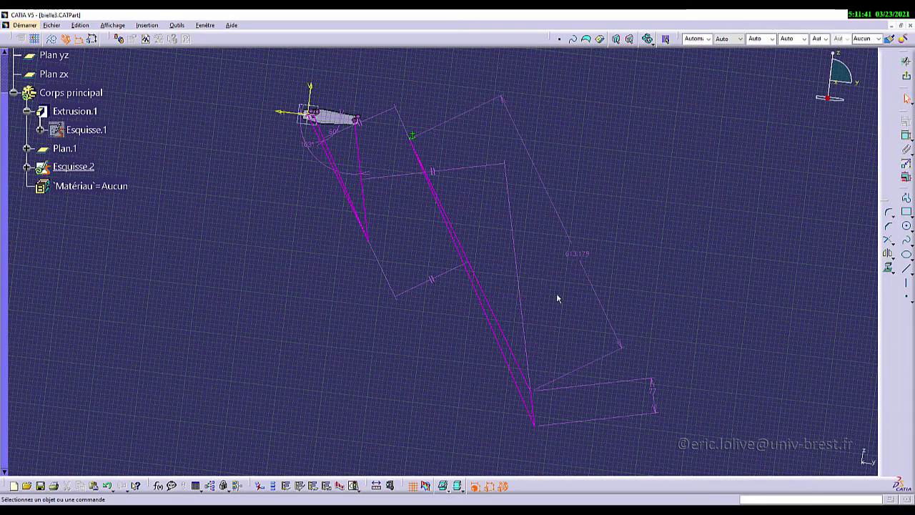
click(590, 262)
double_click(580, 256)
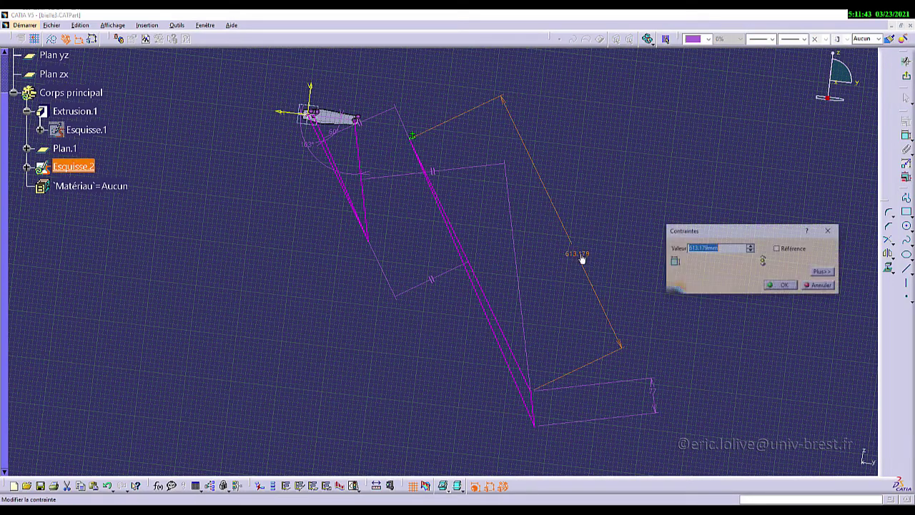
click(781, 248)
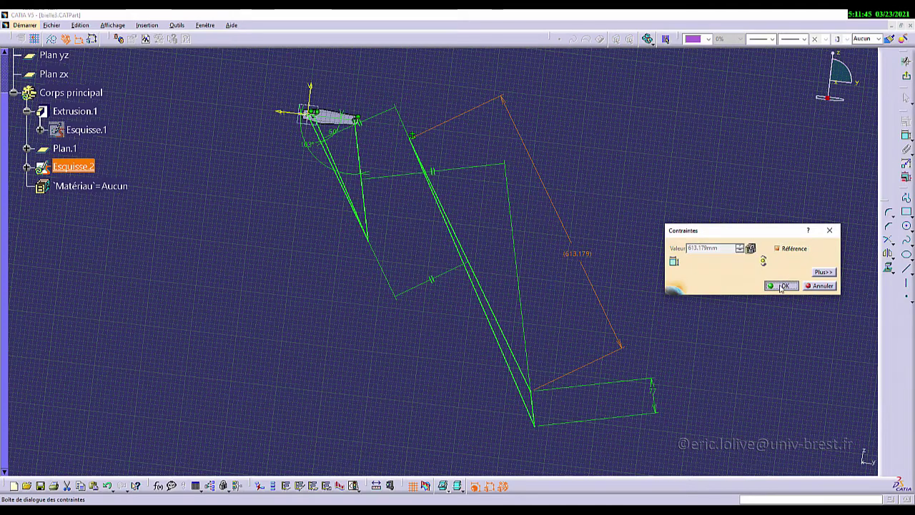
click(781, 286)
Add a reference length dimension to the other long side of the force triangle.
click(907, 138)
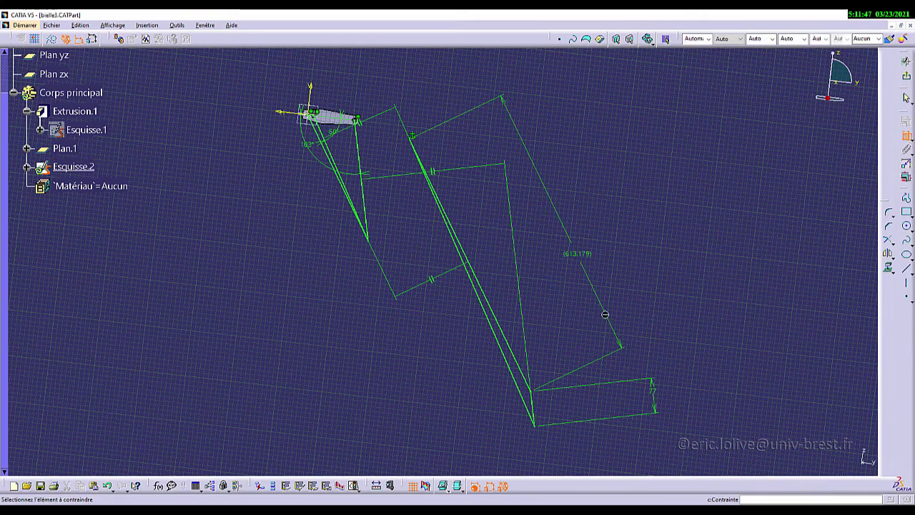
click(511, 367)
right_click(453, 358)
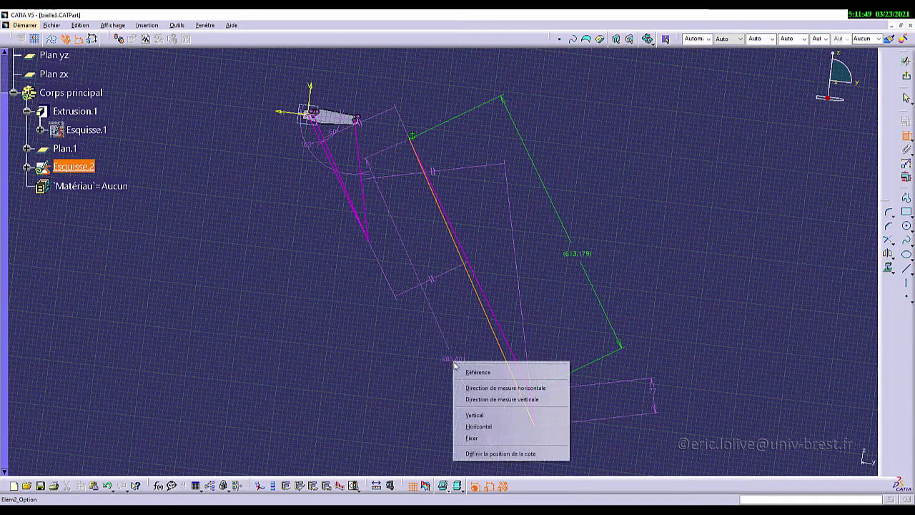
click(469, 369)
click(466, 363)
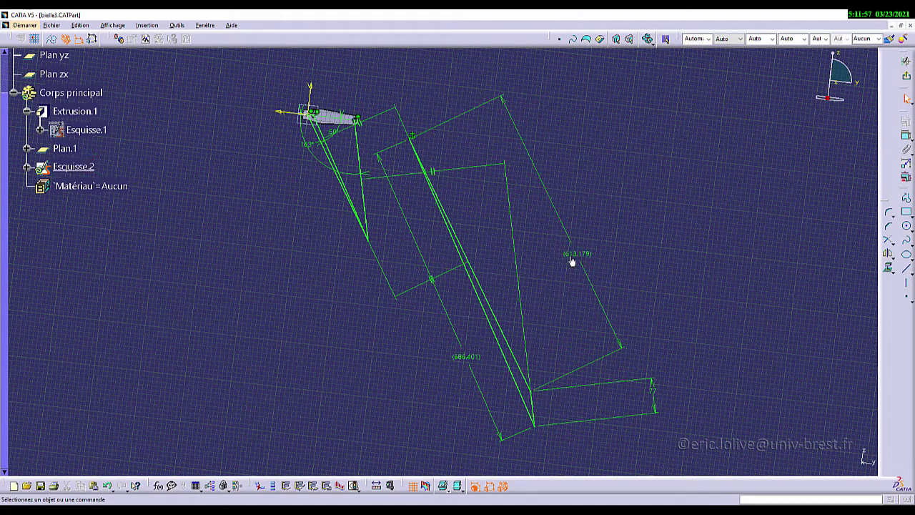
Examine the force triangle's sides and reference lengths against the parallel force direction lines at the lever's holes.
click(505, 334)
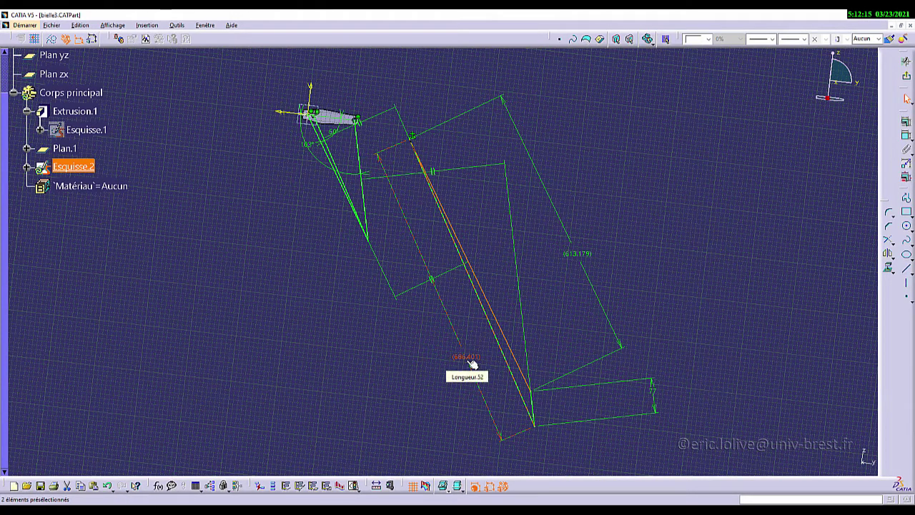
mouse_move(413, 316)
middle_down()
mouse_move(421, 278)
mouse_move(419, 298)
middle_up()
click(465, 337)
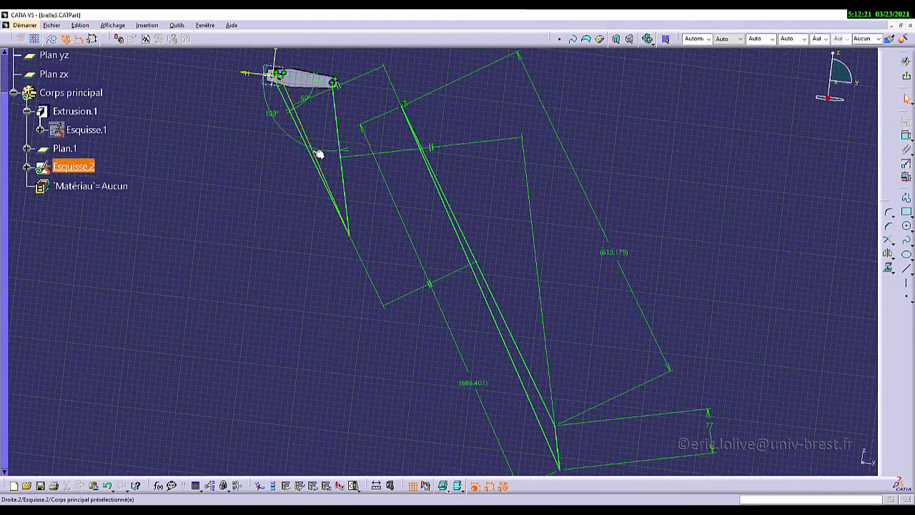
click(352, 82)
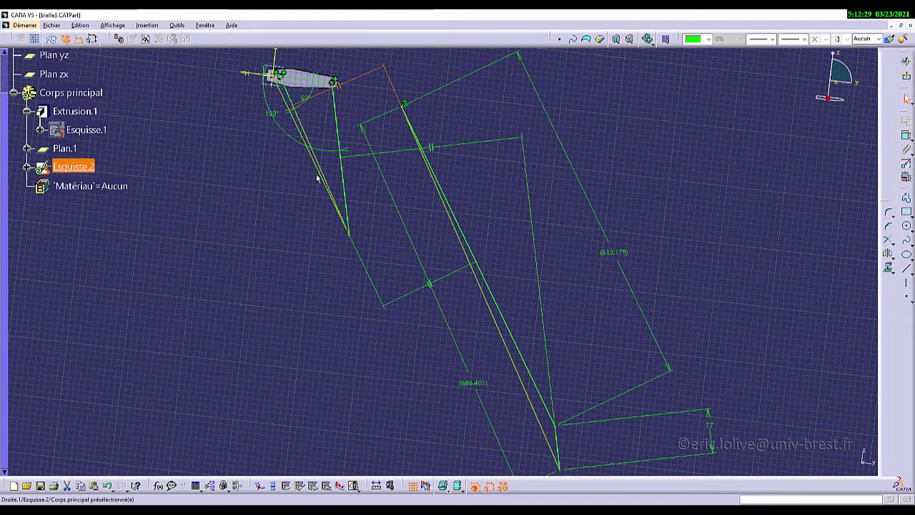
mouse_move(478, 279)
middle_down()
mouse_move(446, 165)
mouse_move(464, 219)
middle_up()
click(447, 169)
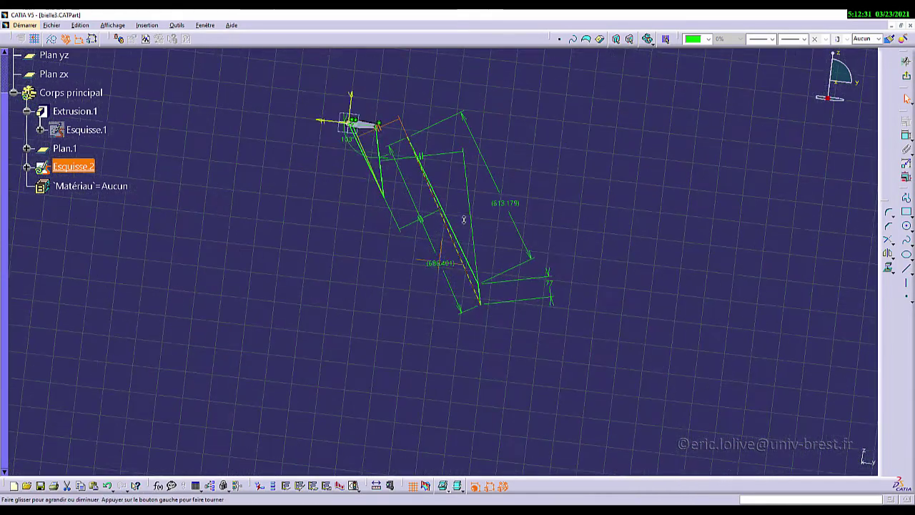
middle_drag(548, 335, 543, 284)
click(545, 335)
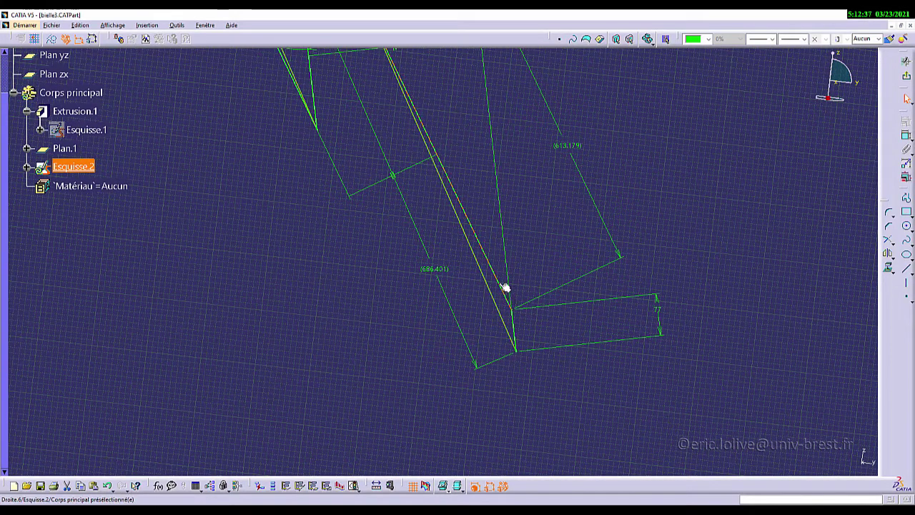
click(462, 228)
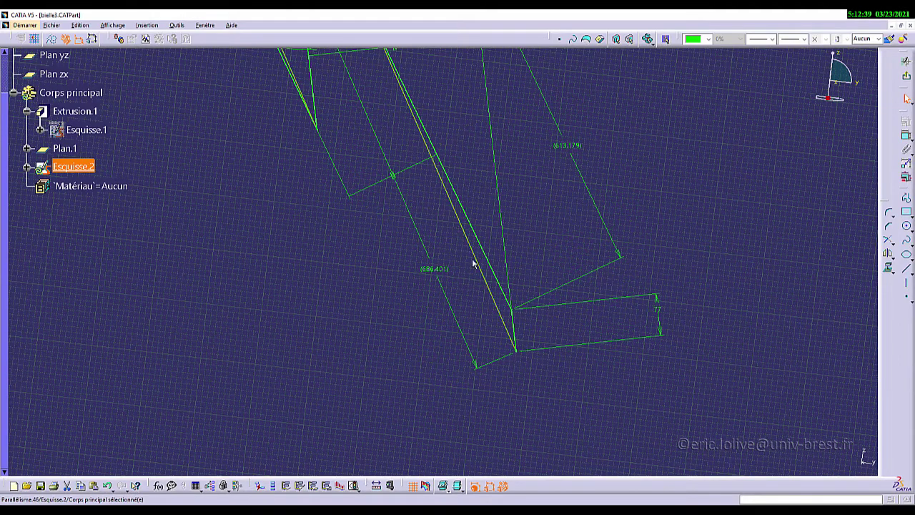
scroll(502, 333, down, 1)
middle_drag(471, 316, 555, 473)
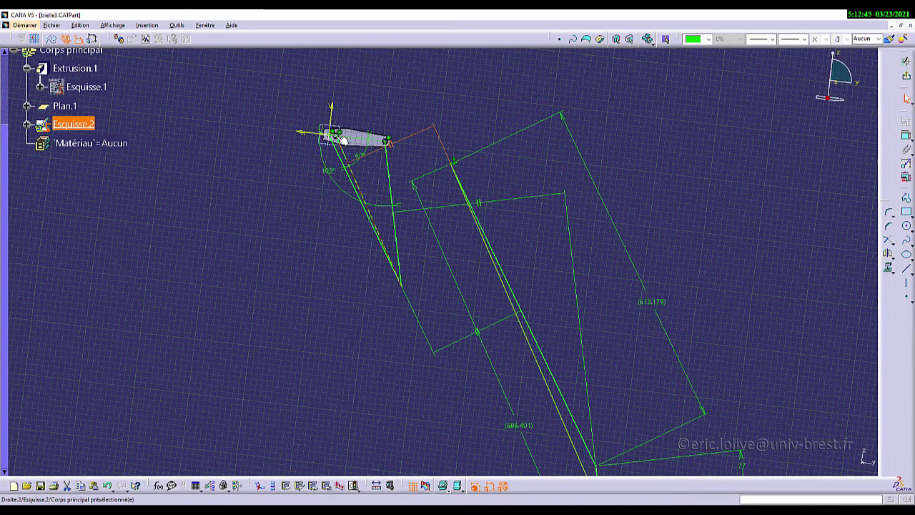
mouse_move(343, 152)
middle_down()
mouse_move(361, 198)
mouse_move(369, 98)
mouse_move(677, 275)
middle_up()
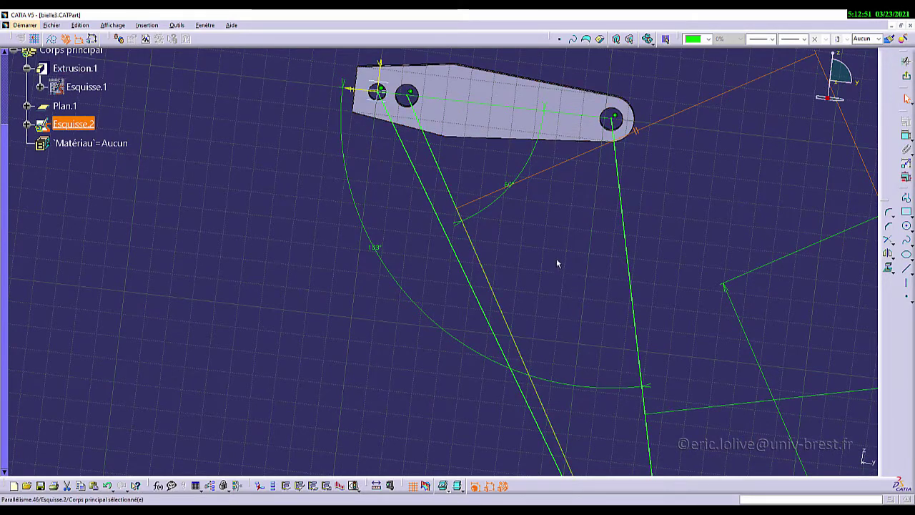
middle_drag(557, 262, 566, 293)
middle_drag(610, 347, 496, 164)
mouse_move(530, 236)
middle_down()
mouse_move(539, 336)
mouse_move(398, 173)
middle_up()
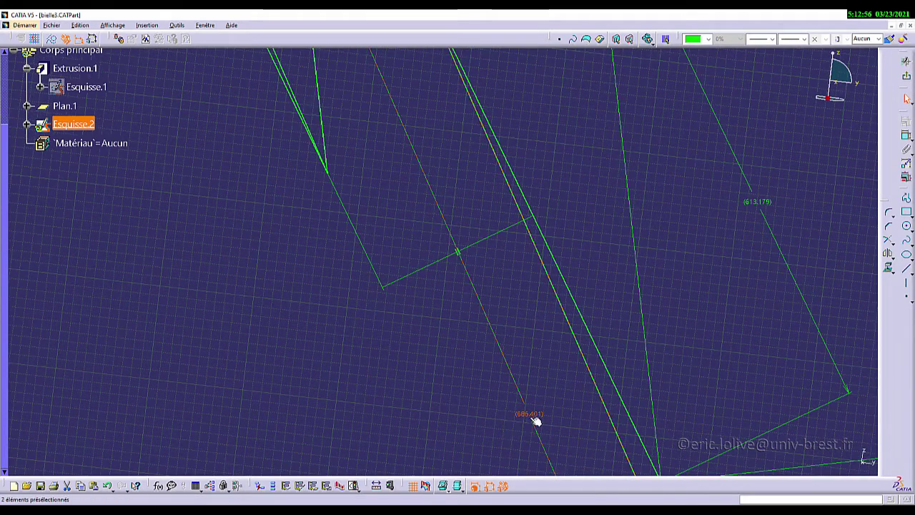
mouse_move(486, 265)
middle_down()
mouse_move(479, 181)
mouse_move(629, 215)
middle_up()
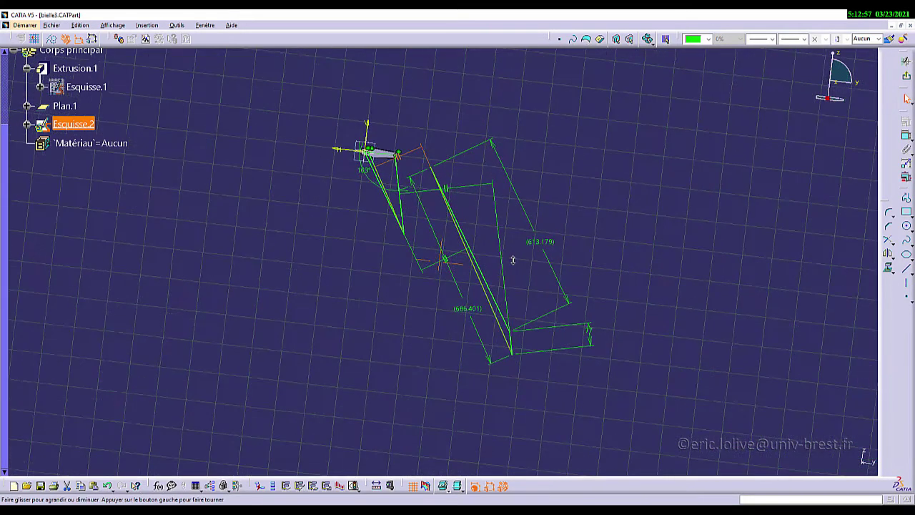
click(643, 217)
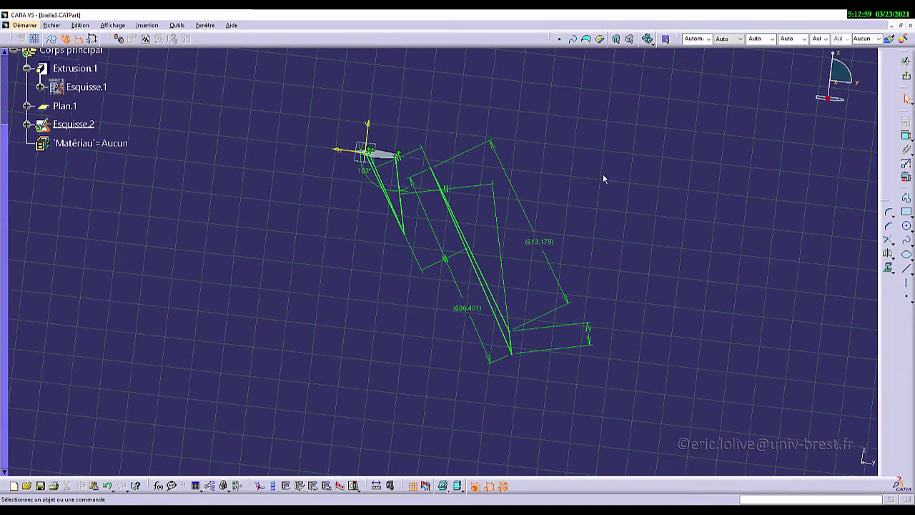
Convert the force triangle's lines in Esquisse.2 to construction elements.
mouse_move(415, 120)
mouse_down()
mouse_move(480, 229)
mouse_move(653, 381)
mouse_up()
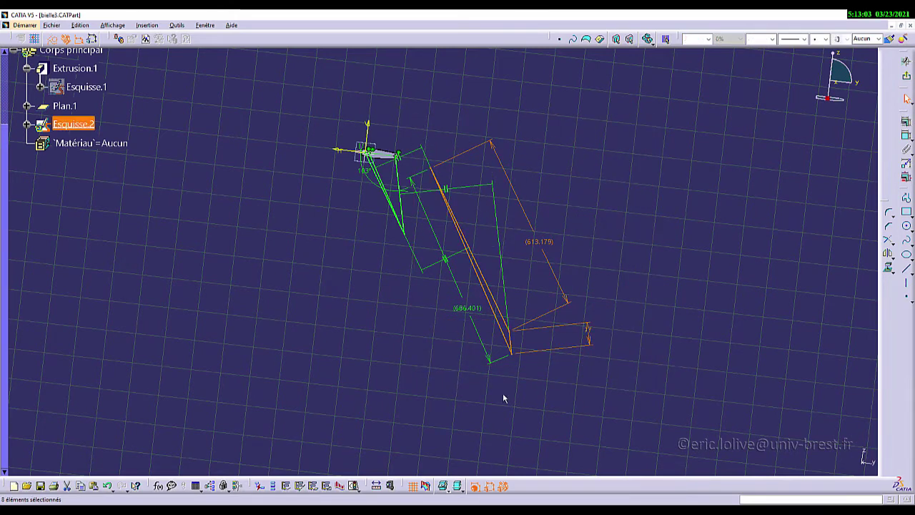
click(53, 39)
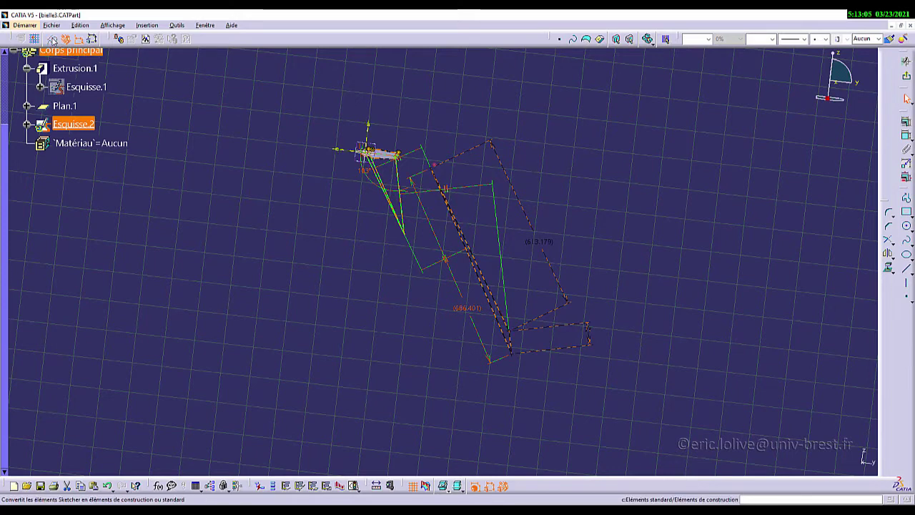
click(672, 312)
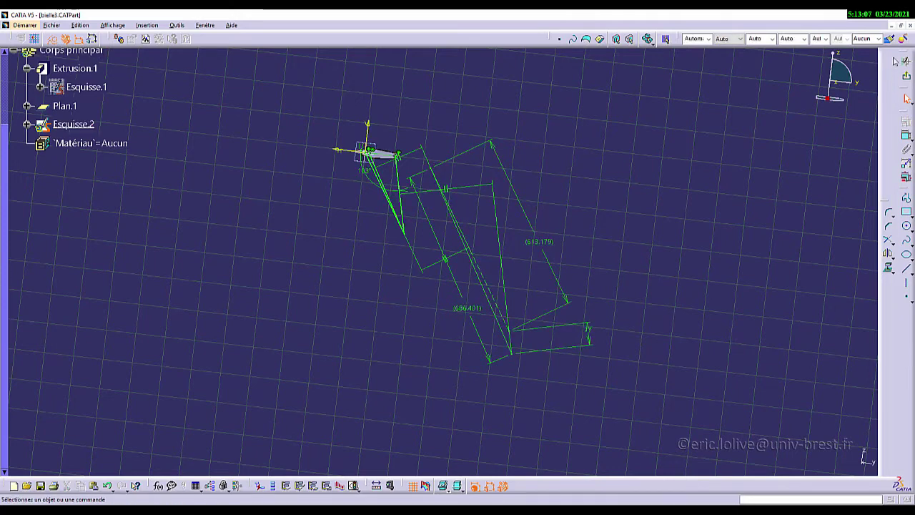
Exit the sketch and save the part bielle3.CATPart.
click(907, 78)
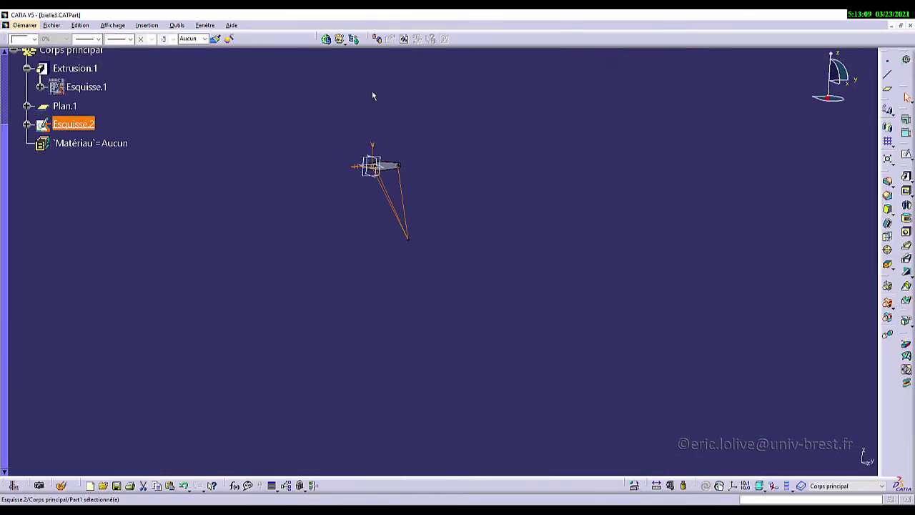
middle_drag(436, 255, 643, 447)
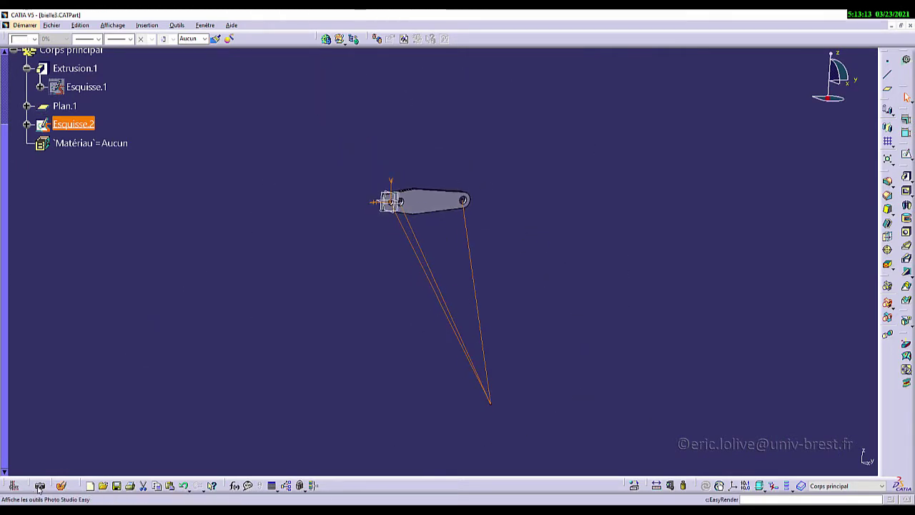
click(55, 28)
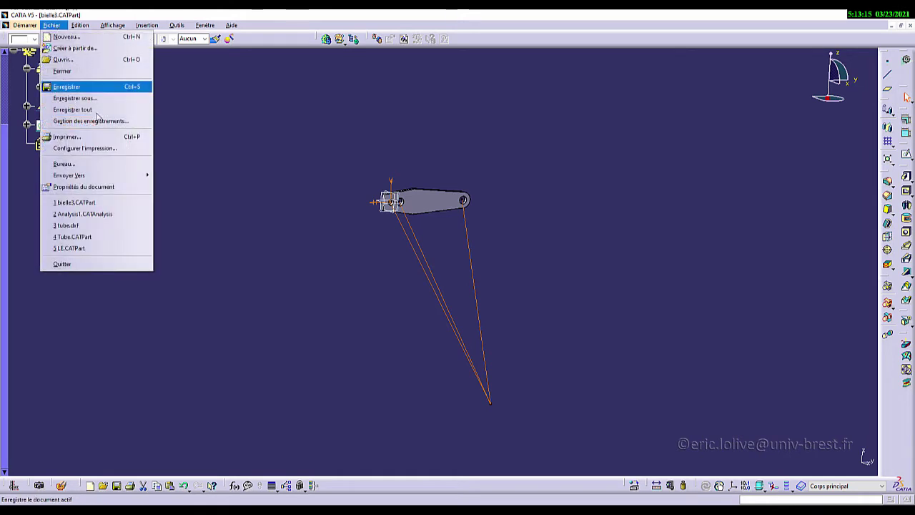
click(93, 89)
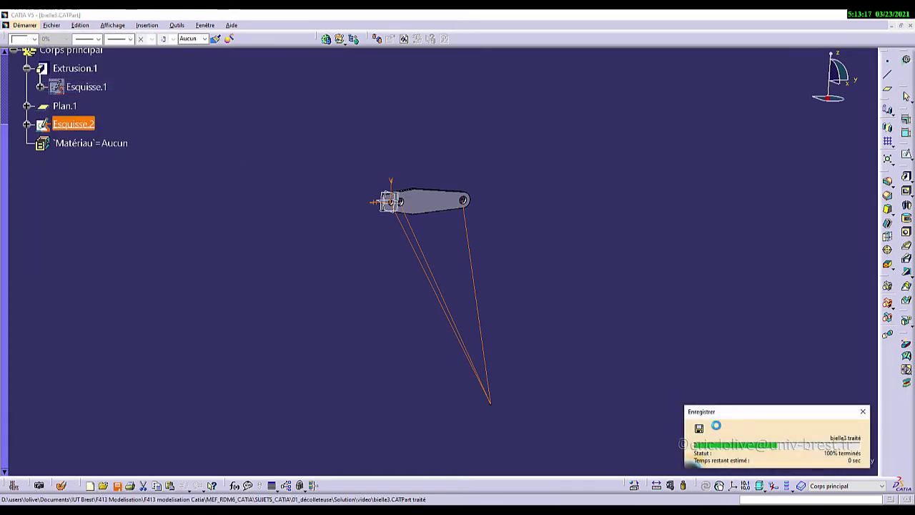
Create a standard axis system with its origin at the sketch vertex in the rounded-end hole and X along the force line starting there.
middle_click(410, 206)
middle_drag(541, 272, 474, 243)
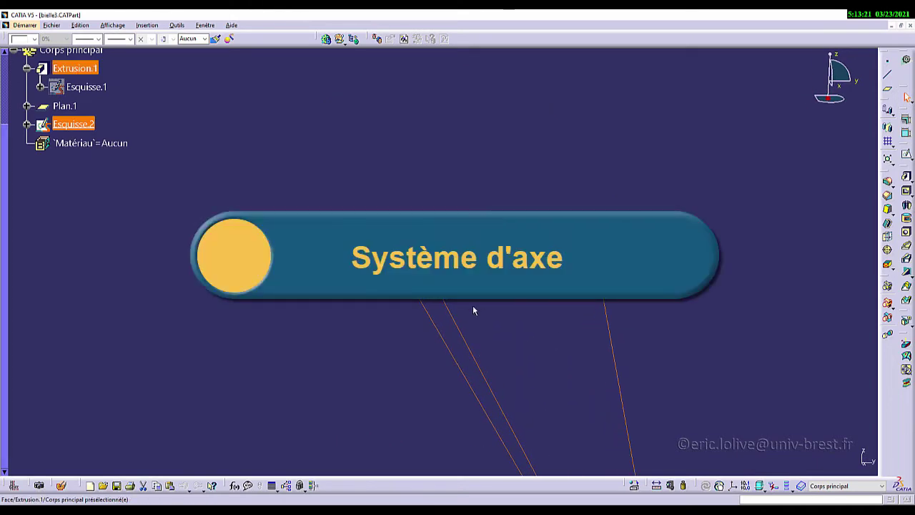
middle_drag(472, 307, 445, 205)
scroll(446, 204, down, 1)
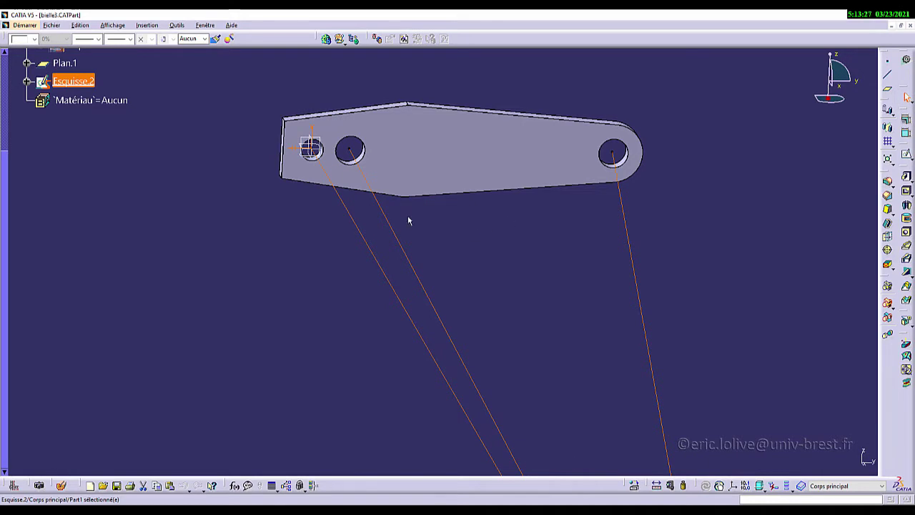
click(147, 25)
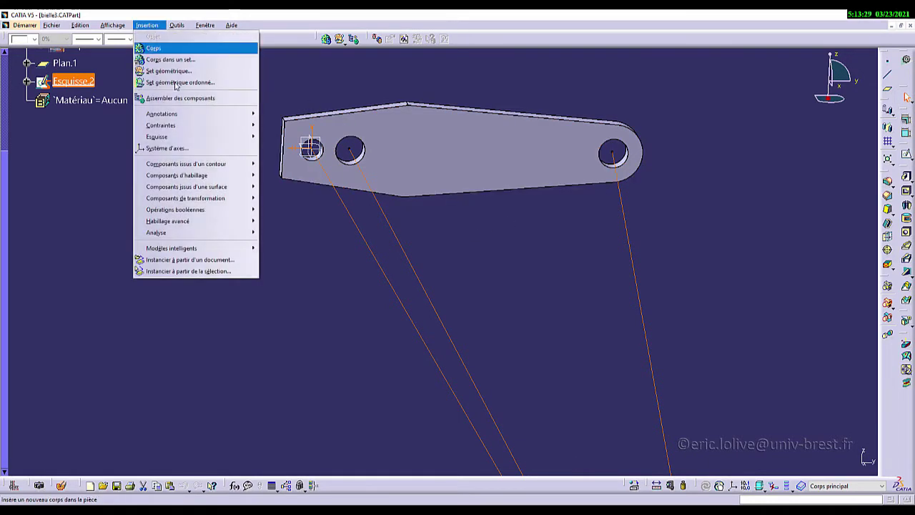
click(189, 149)
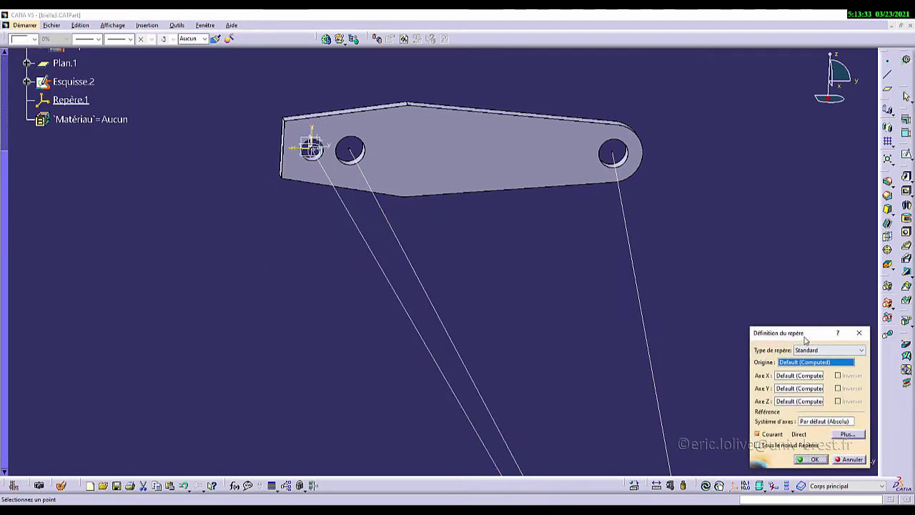
drag(799, 329, 753, 100)
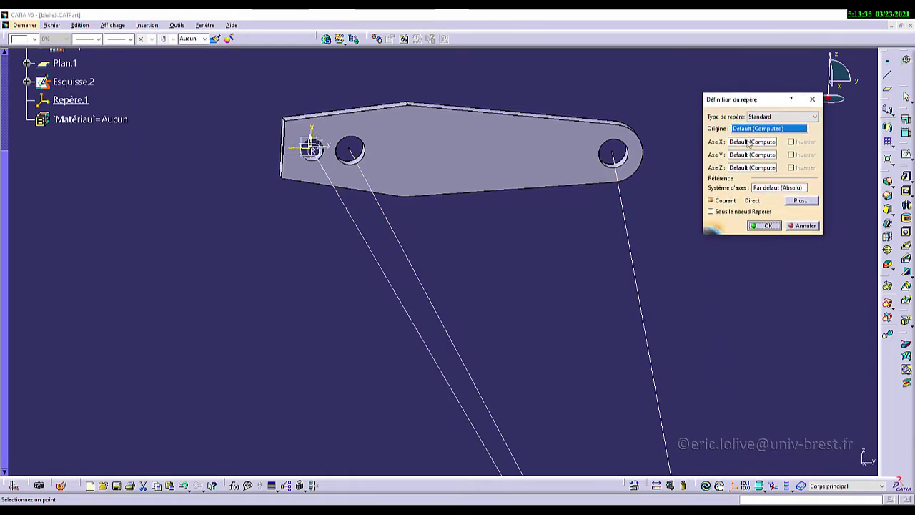
click(616, 154)
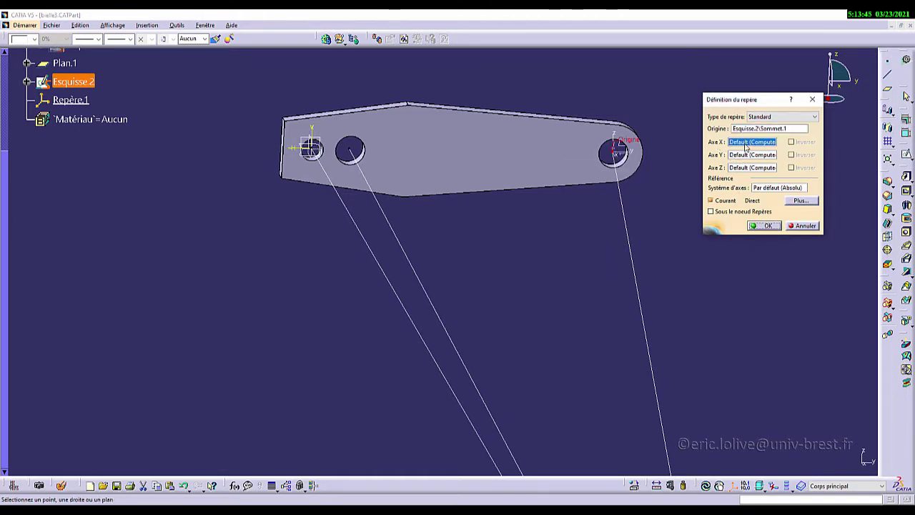
click(632, 235)
middle_drag(562, 272, 501, 277)
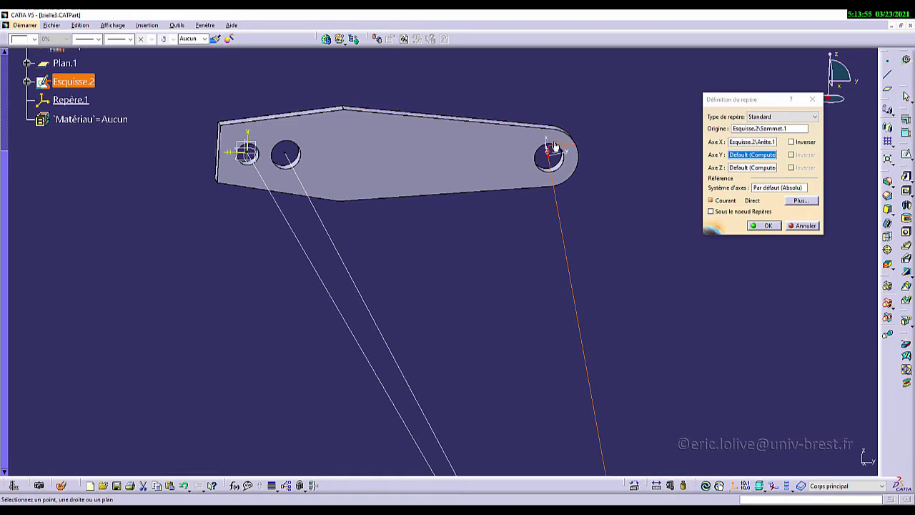
click(767, 225)
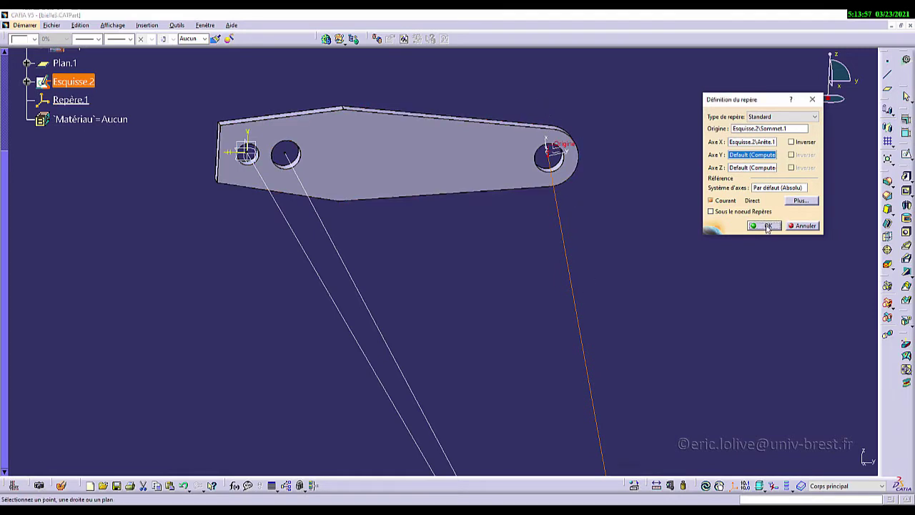
Create a standard axis system with its origin at the sketch vertex in the middle hole and its X axis reversed along that hole's force line.
click(153, 25)
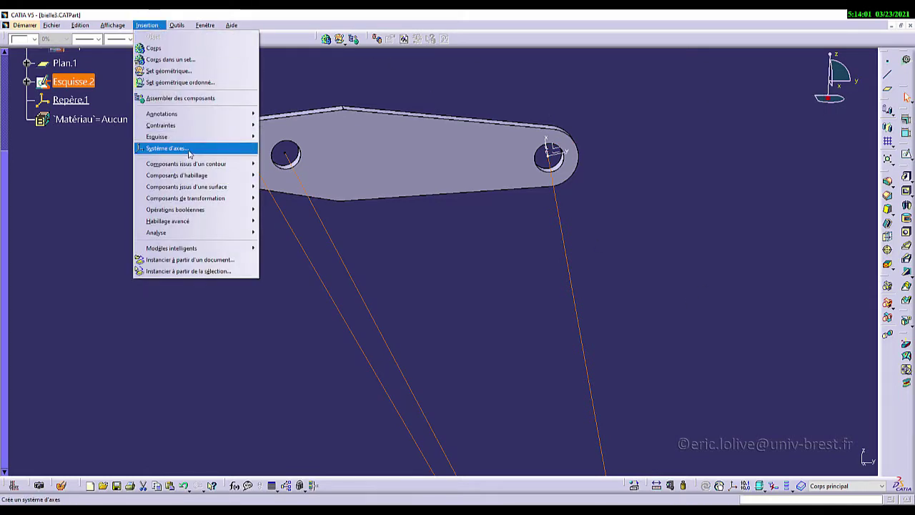
click(166, 148)
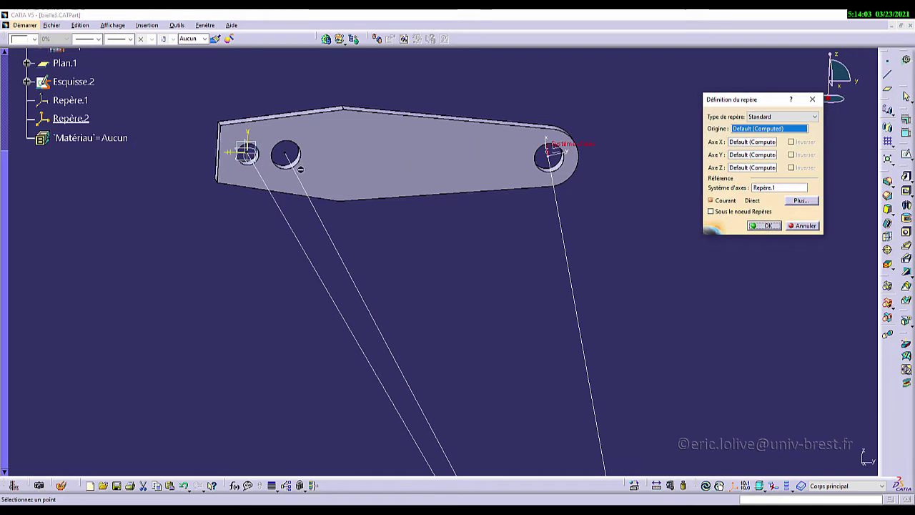
click(285, 153)
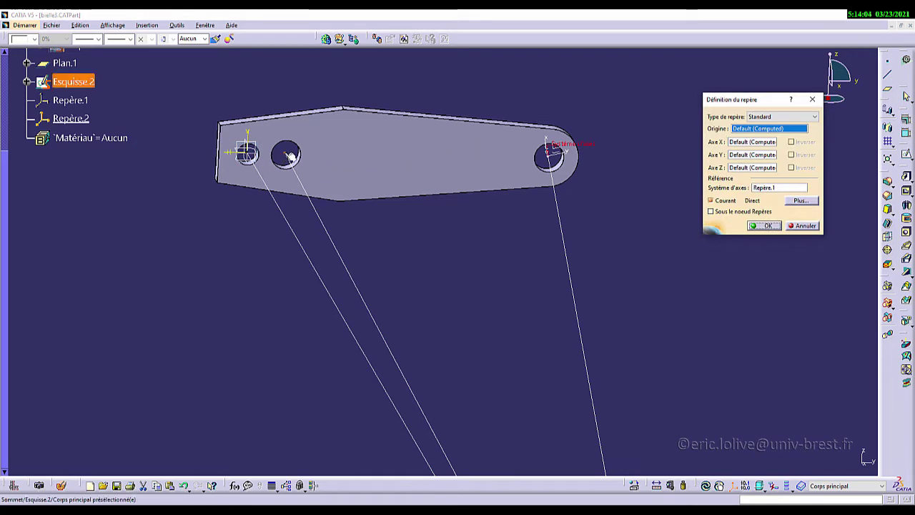
click(336, 241)
middle_drag(388, 276, 441, 258)
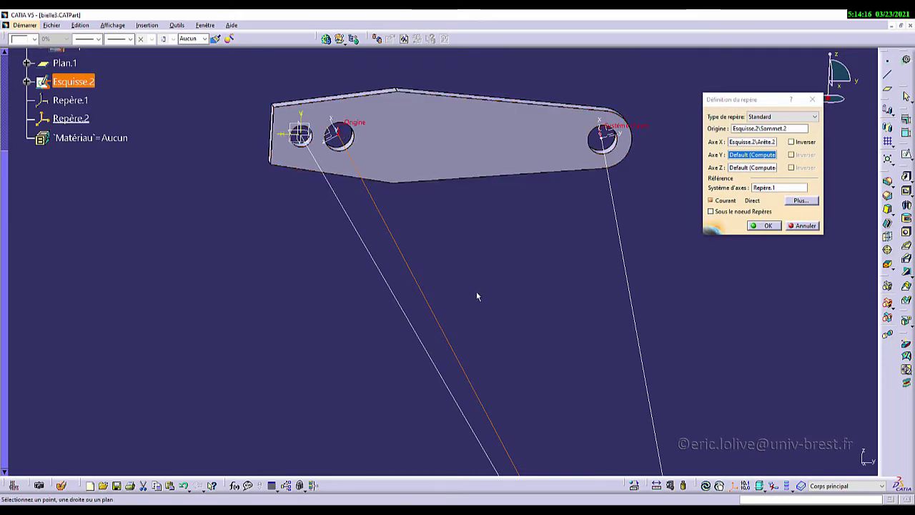
click(804, 143)
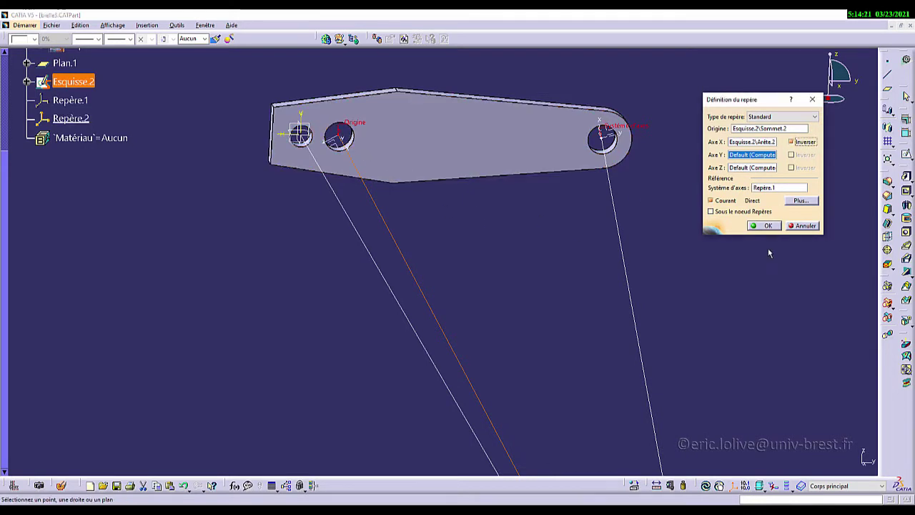
click(768, 226)
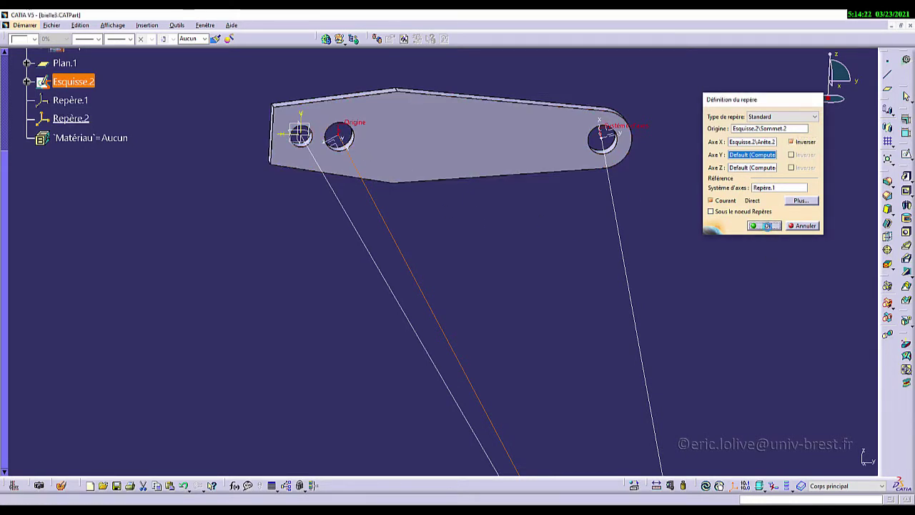
Create a standard axis system with its origin at the small hole's centre and its X axis reversed along the force line starting there.
click(148, 25)
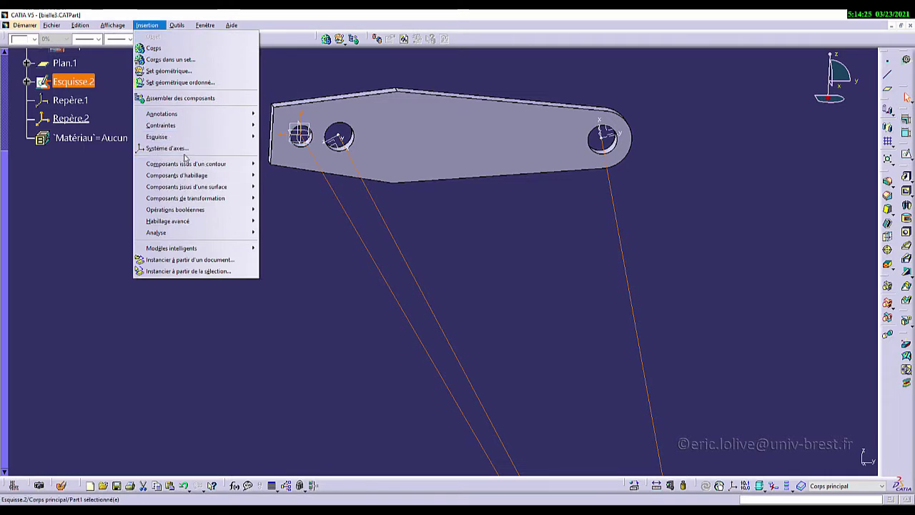
click(181, 149)
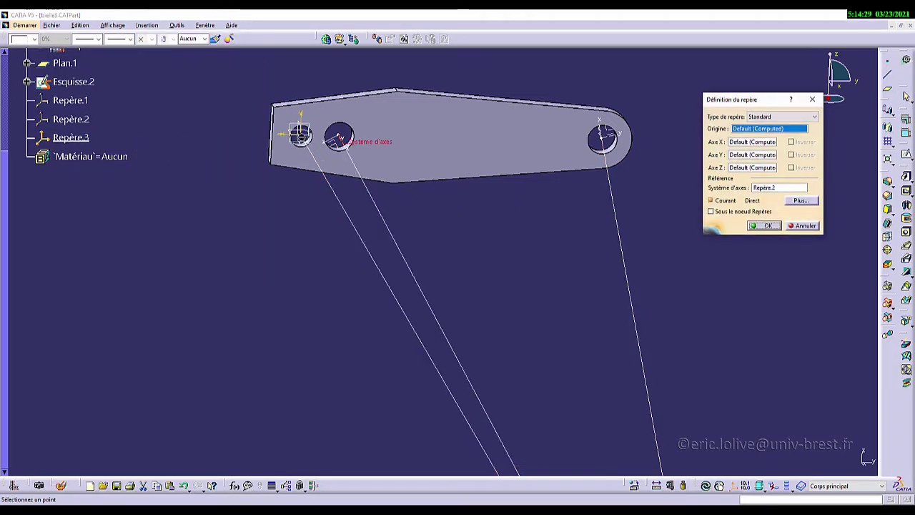
click(304, 138)
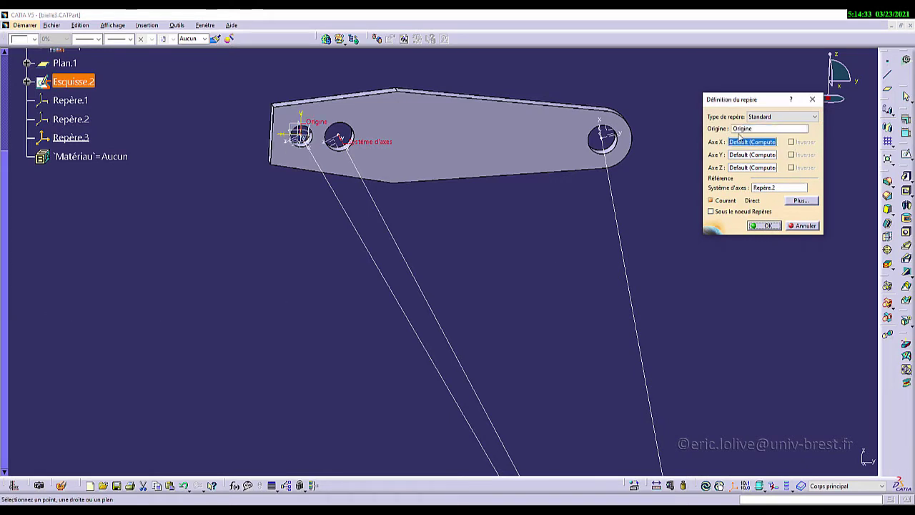
click(359, 229)
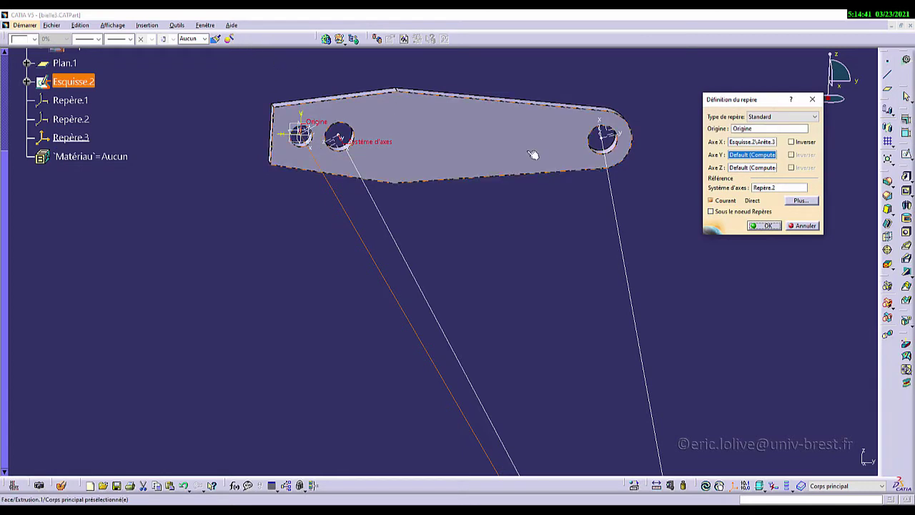
click(793, 142)
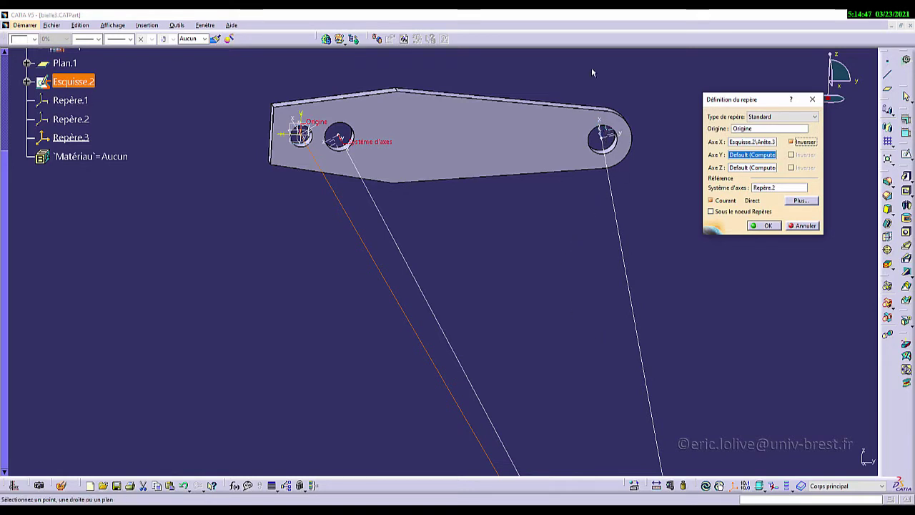
click(766, 225)
Hide the force-line sketch Esquisse.2.
middle_drag(502, 301, 436, 257)
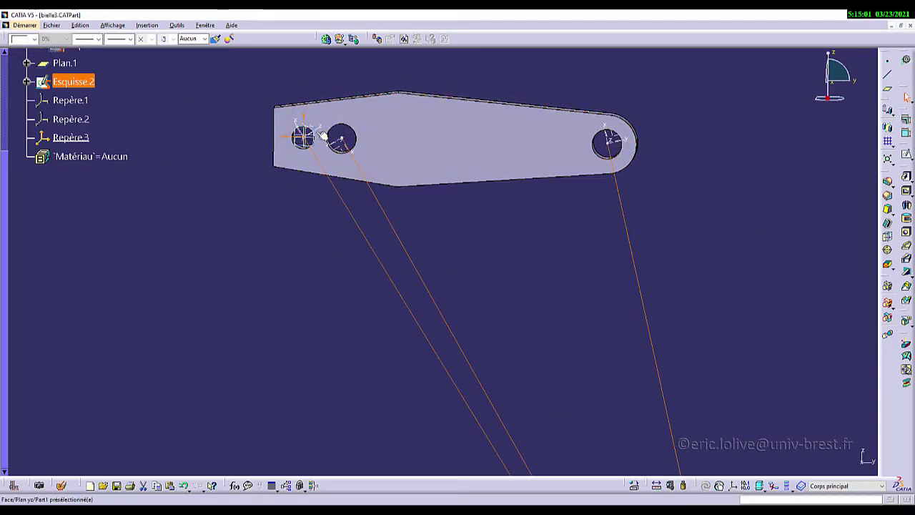
click(403, 211)
right_click(81, 84)
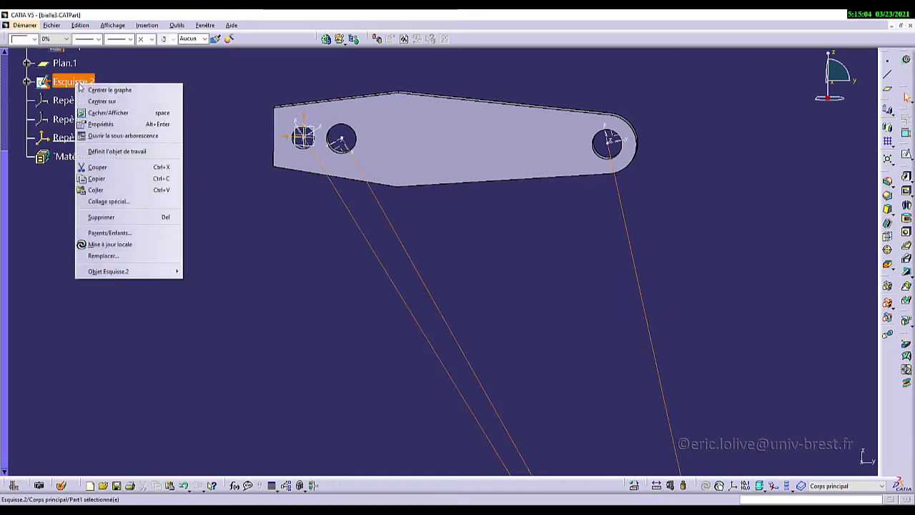
click(109, 113)
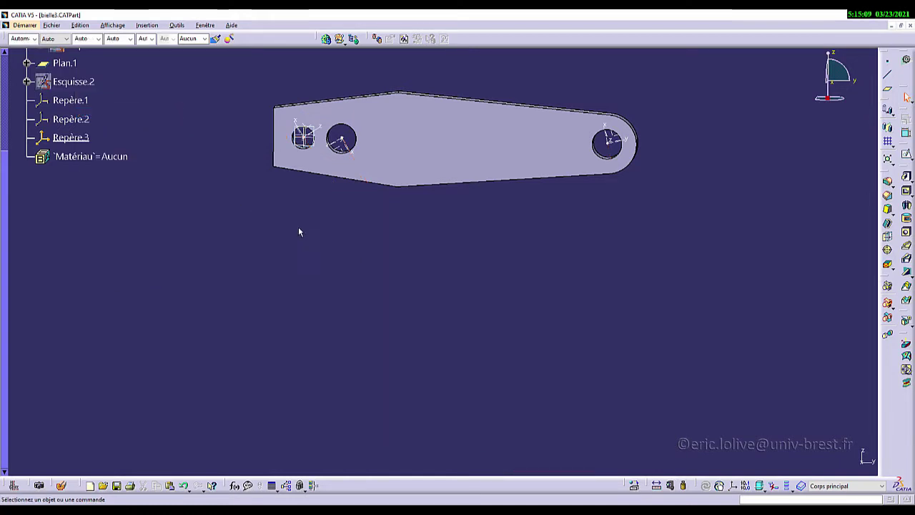
Hide the three reference planes, Plan xy, Plan yz and Plan zx.
middle_drag(341, 226, 455, 285)
middle_drag(334, 230, 319, 234)
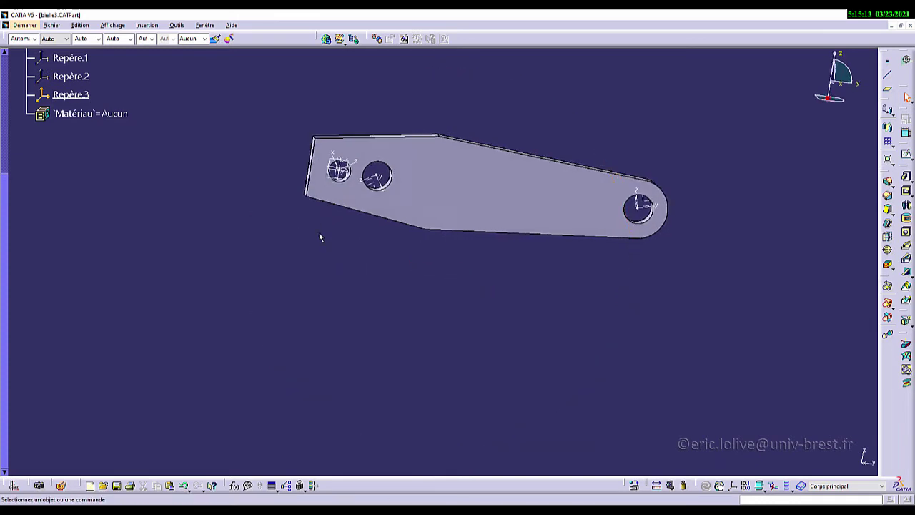
scroll(228, 247, up, 3)
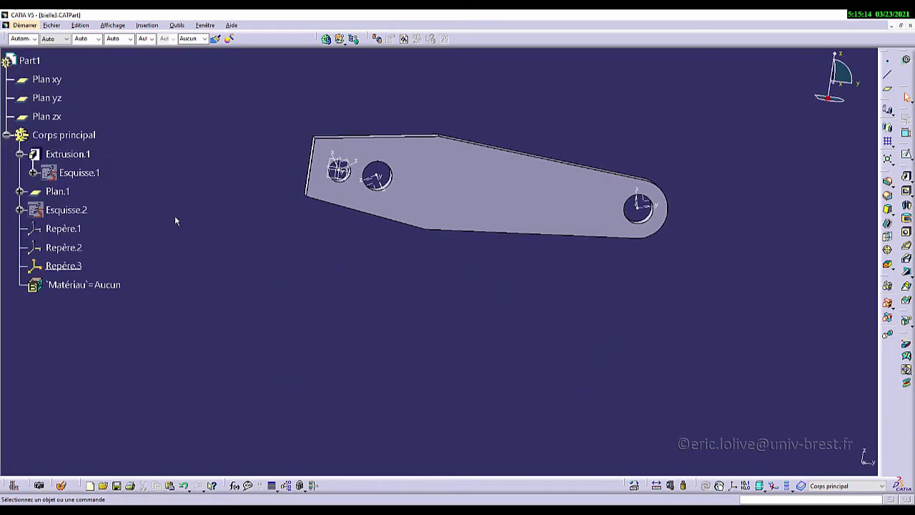
click(58, 81)
key(ctrl+h)
click(55, 99)
key(ctrl+h)
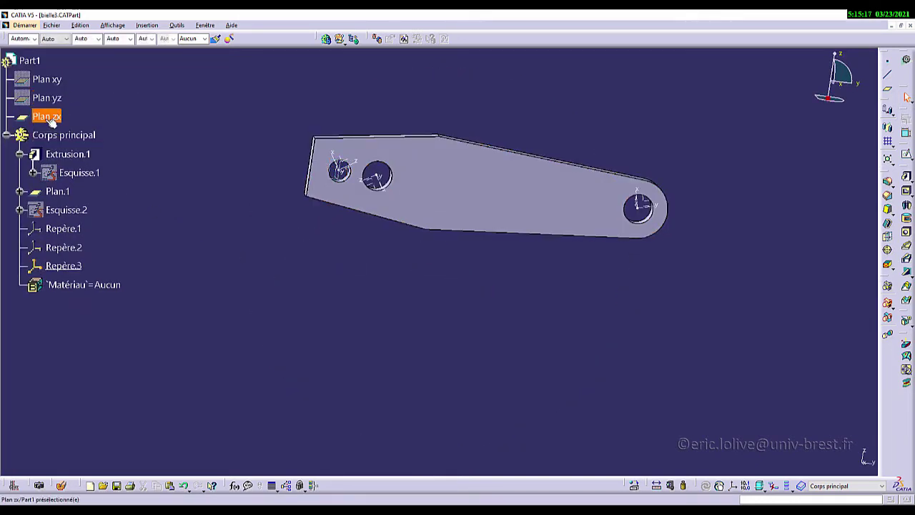
click(52, 120)
key(ctrl+h)
mouse_move(445, 278)
middle_down()
mouse_move(419, 261)
mouse_move(436, 247)
mouse_move(456, 267)
middle_up()
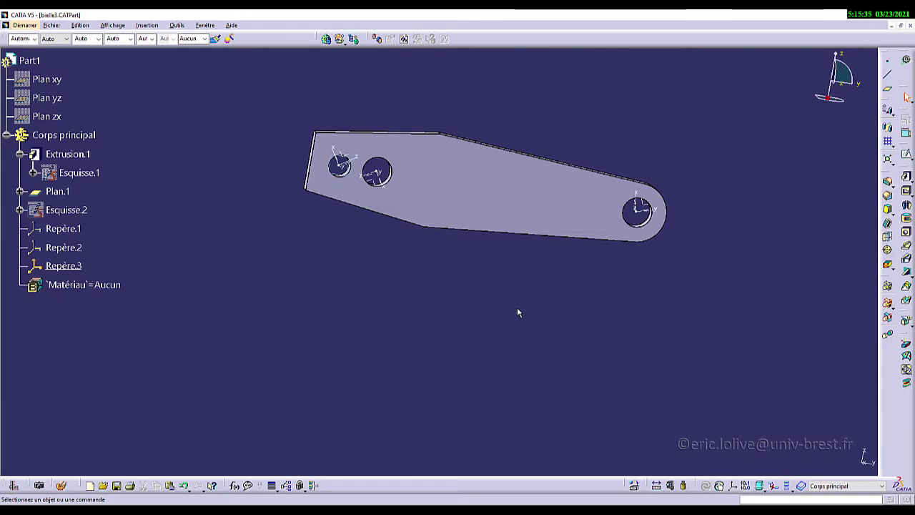
Switch to the Generative Shape Design workbench and start a new sketch on the lever's large flat face.
click(907, 60)
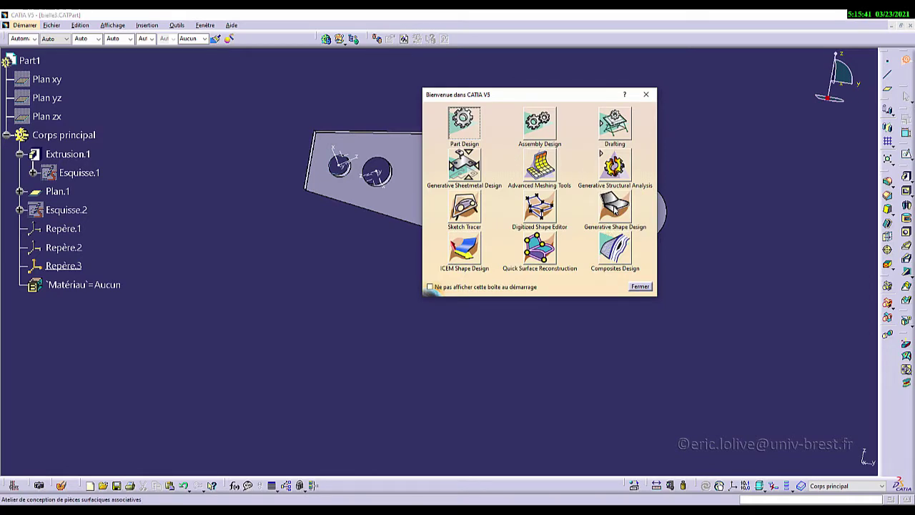
click(614, 208)
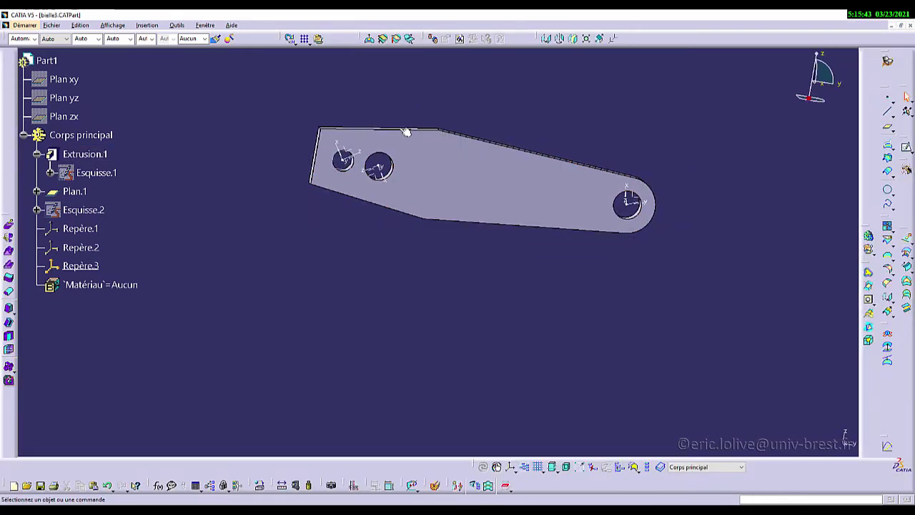
click(483, 178)
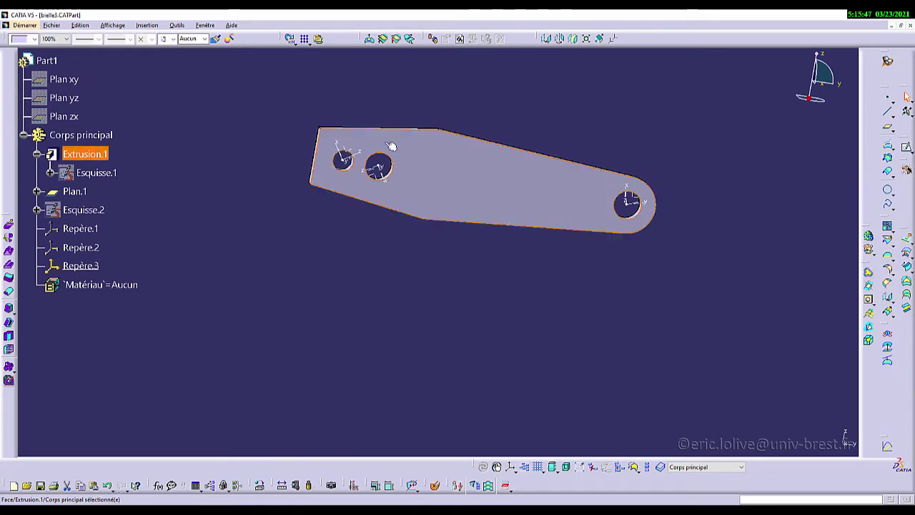
click(905, 148)
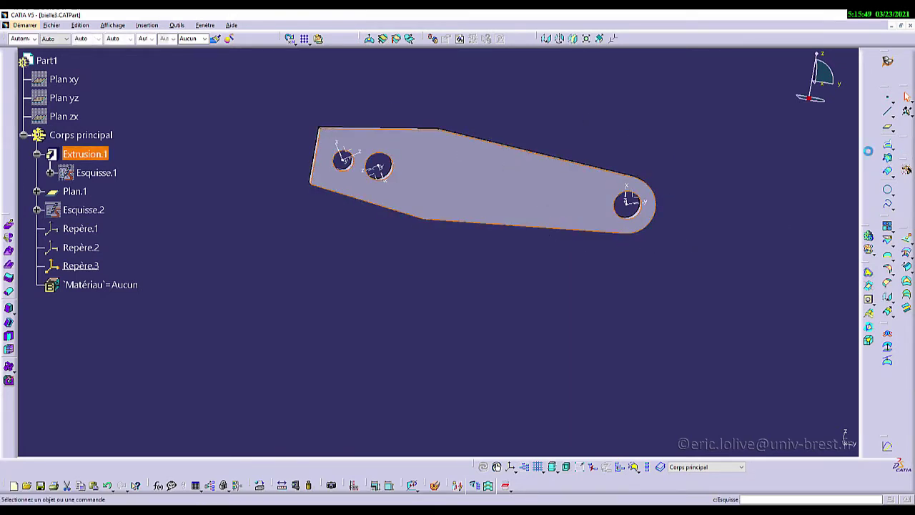
middle_drag(548, 316, 452, 288)
middle_drag(619, 287, 615, 313)
middle_drag(549, 293, 499, 269)
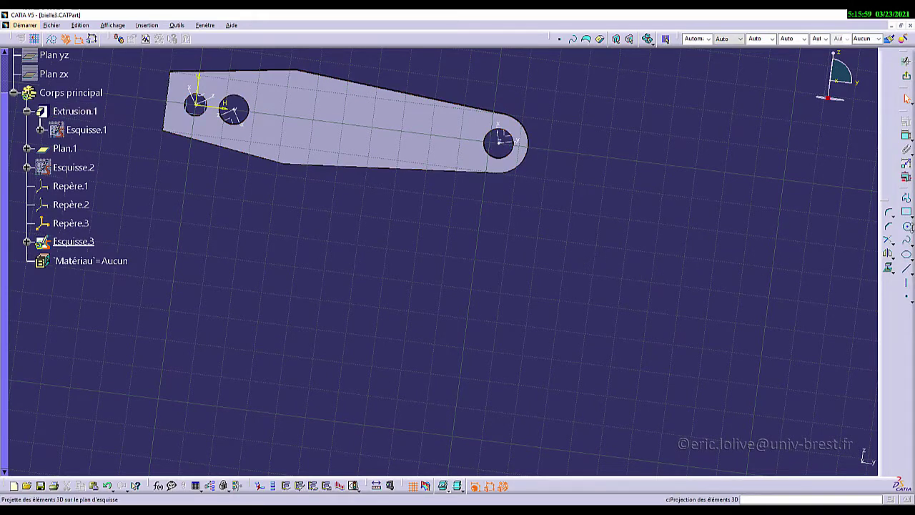
Draw a centre-based arc with a radius of about 20 mm in the empty area below the lever's rounded end.
click(906, 241)
click(905, 240)
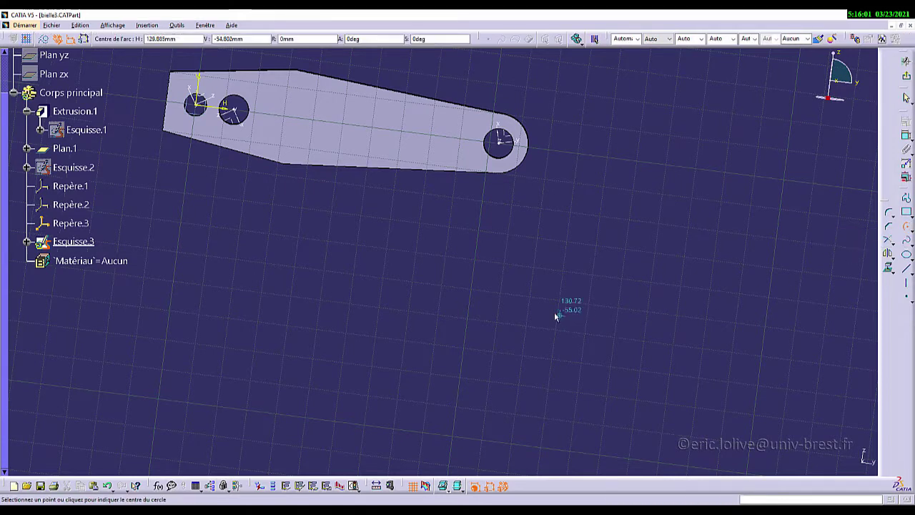
click(586, 313)
click(528, 313)
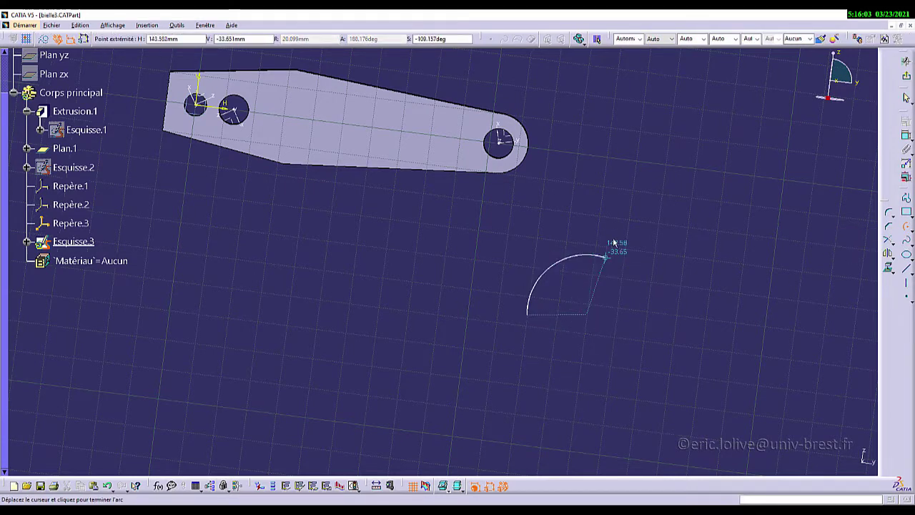
click(614, 262)
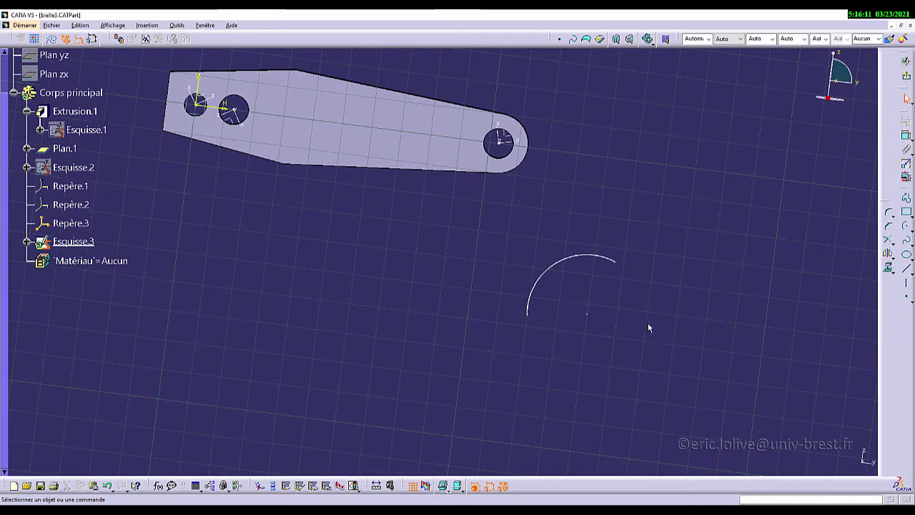
Draw lines from the arc's centre to both of its endpoints, plus a third line from the centre crossing the arc.
click(906, 270)
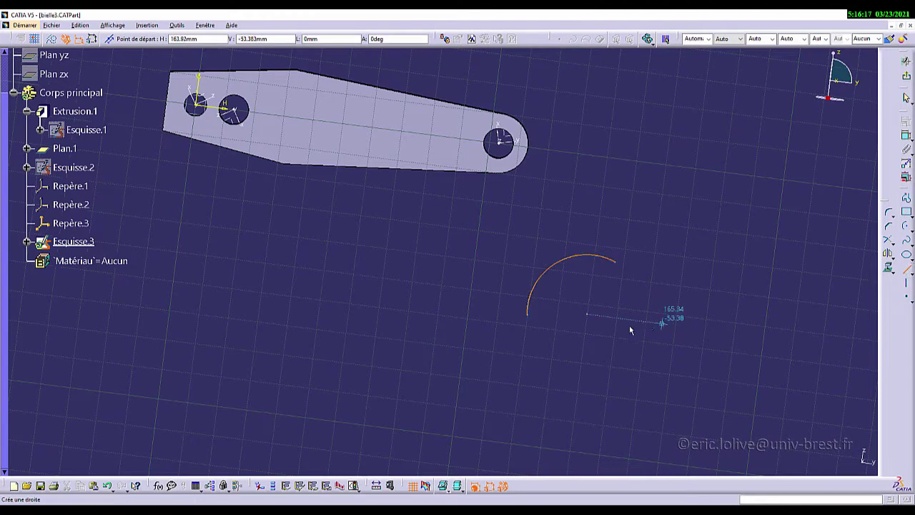
click(587, 314)
click(528, 316)
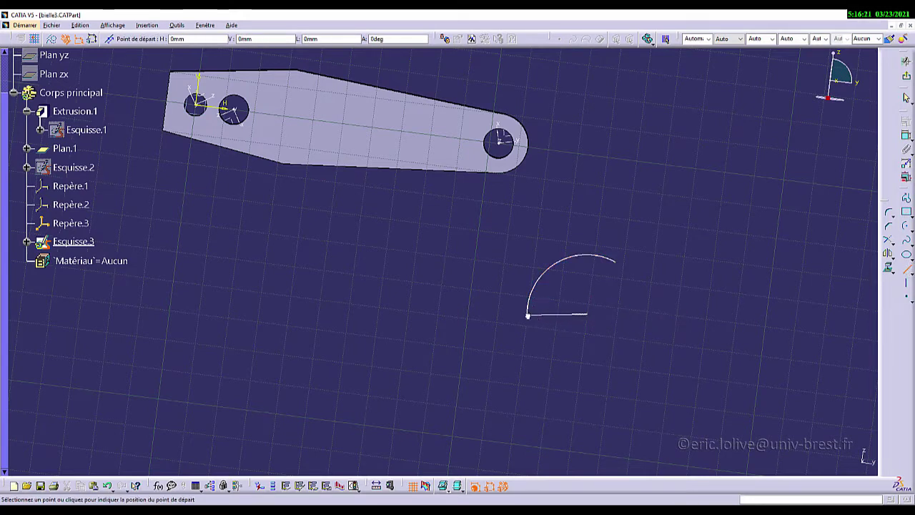
click(587, 314)
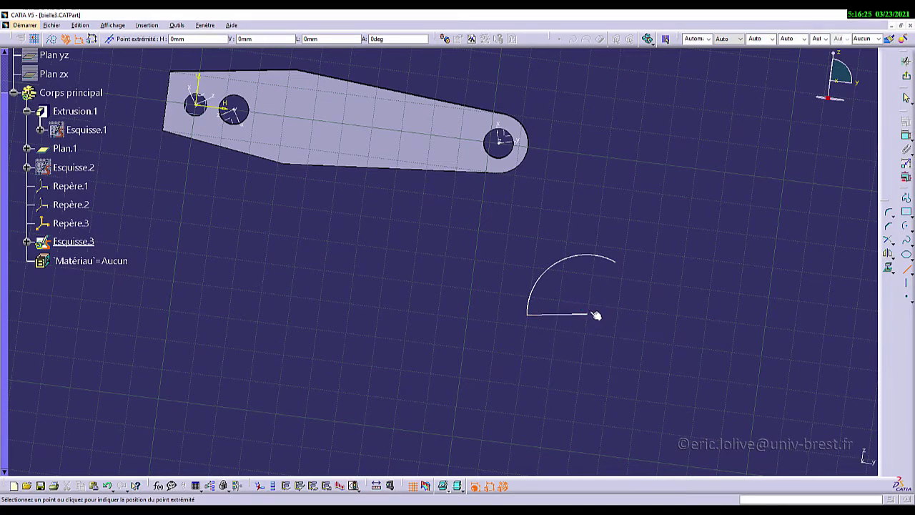
click(616, 262)
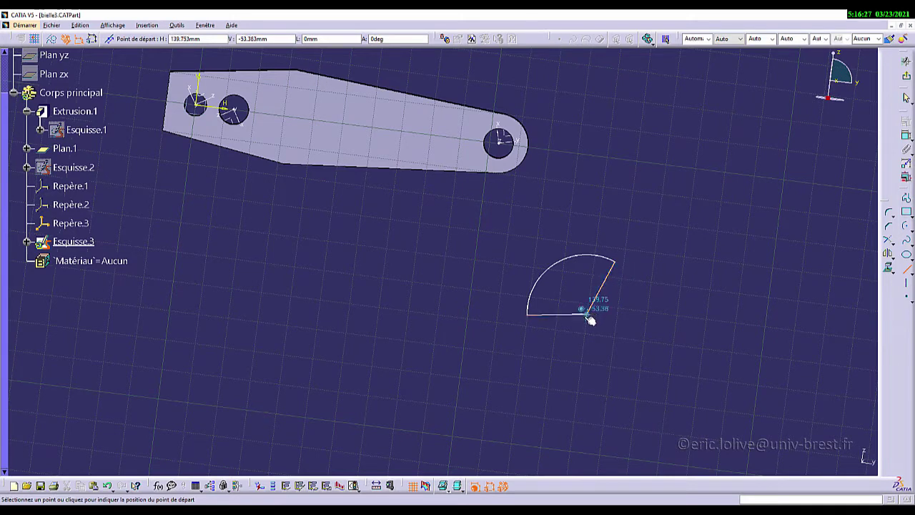
click(530, 229)
key(Escape)
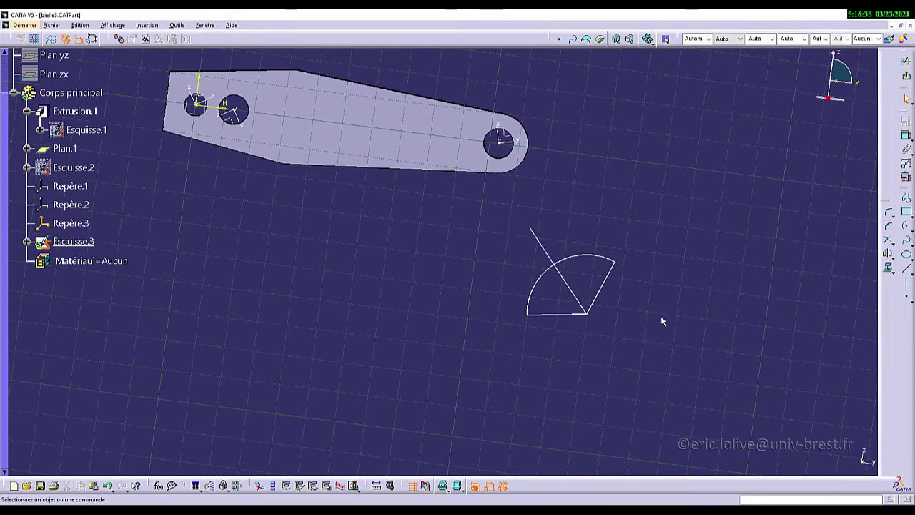
Convert the three lines at the arc's centre to construction elements.
ctrl+click(574, 293)
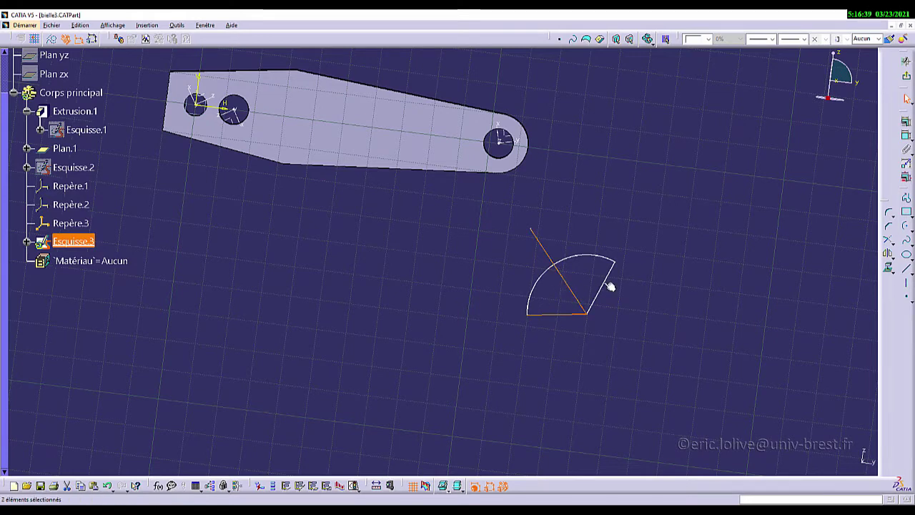
ctrl+click(609, 285)
click(53, 40)
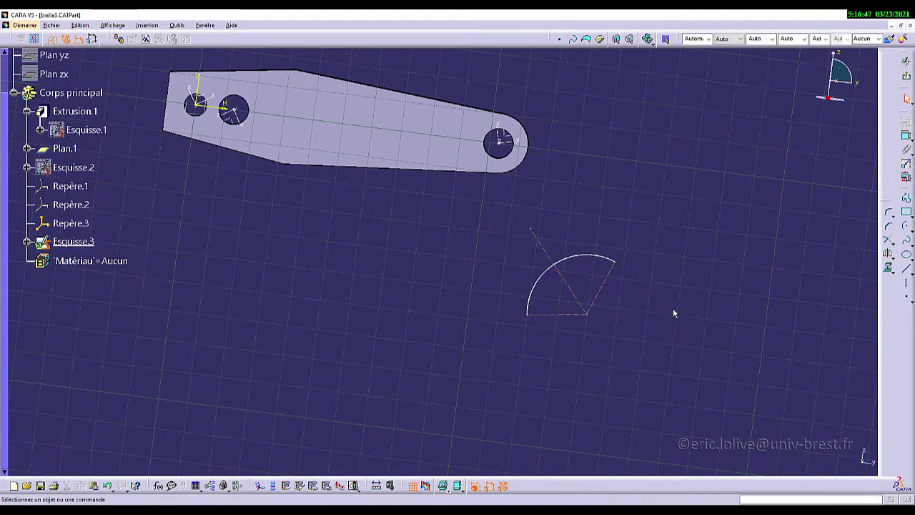
Dimension the angle between the two construction lines that run to the arc's endpoints.
click(907, 136)
click(601, 288)
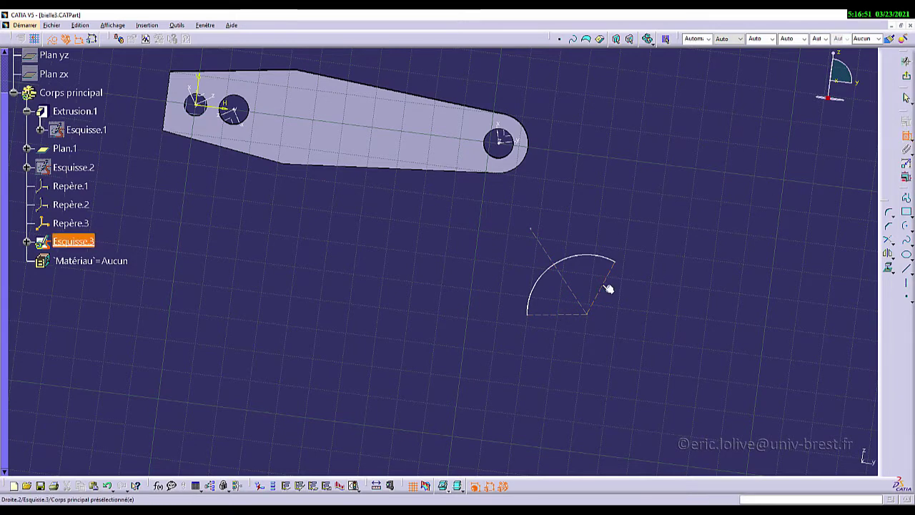
click(547, 313)
click(493, 245)
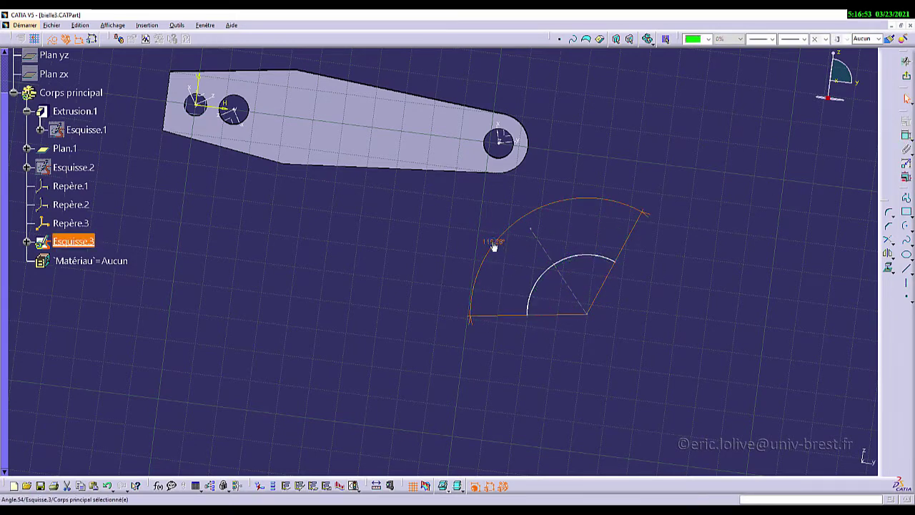
Set the angle between the two construction lines that run to the arc's endpoints to 170 degrees.
double_click(493, 243)
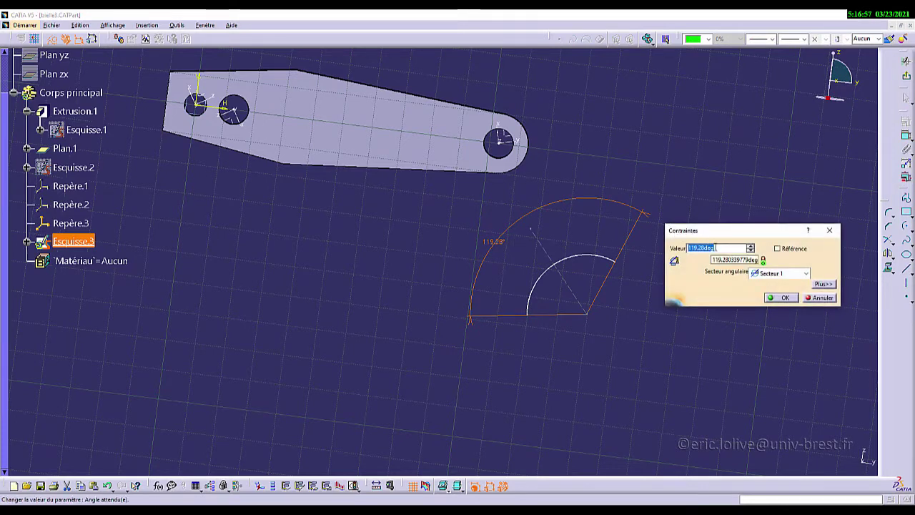
click(781, 297)
click(576, 404)
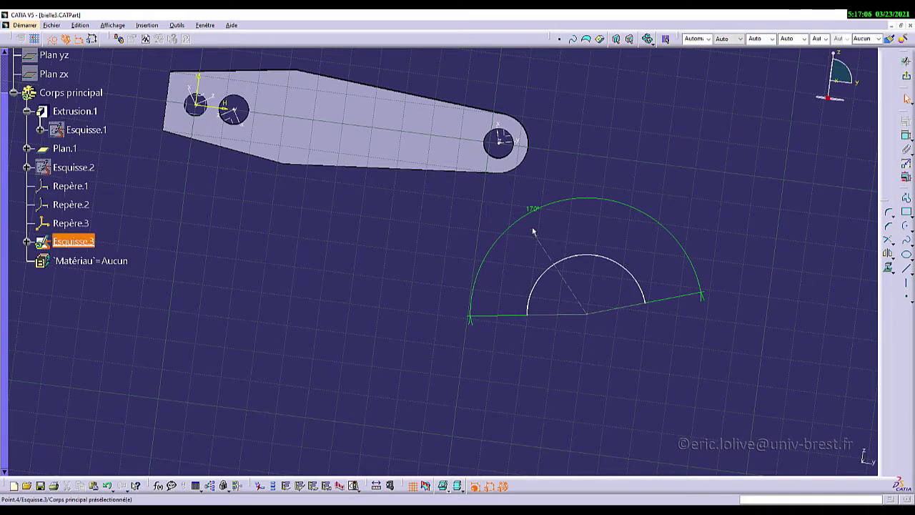
Swing the middle construction line near the arc's centre and make the two outer construction lines symmetric about it.
mouse_move(535, 231)
mouse_down()
mouse_move(611, 229)
mouse_move(579, 227)
mouse_up()
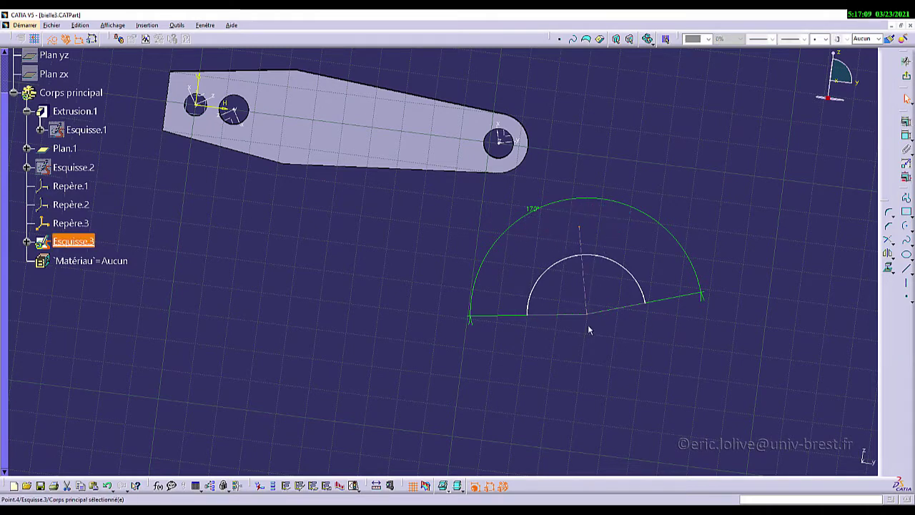
click(674, 353)
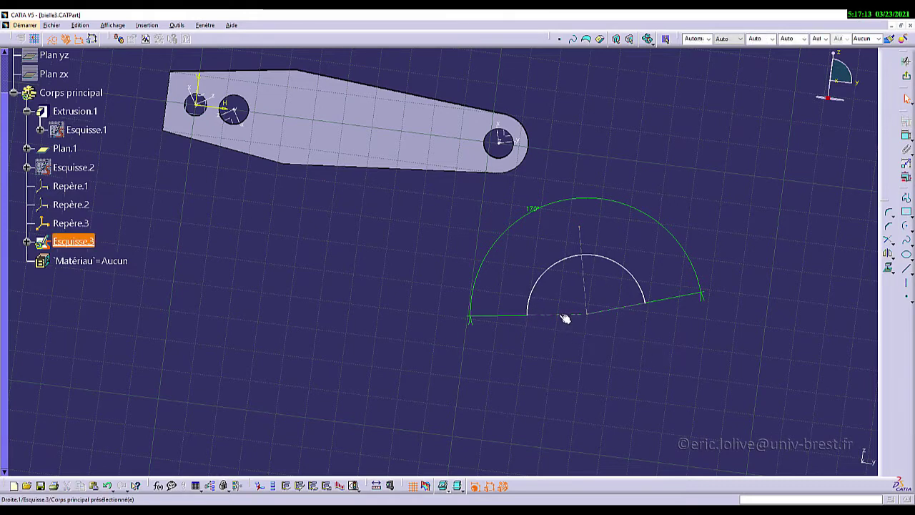
click(565, 315)
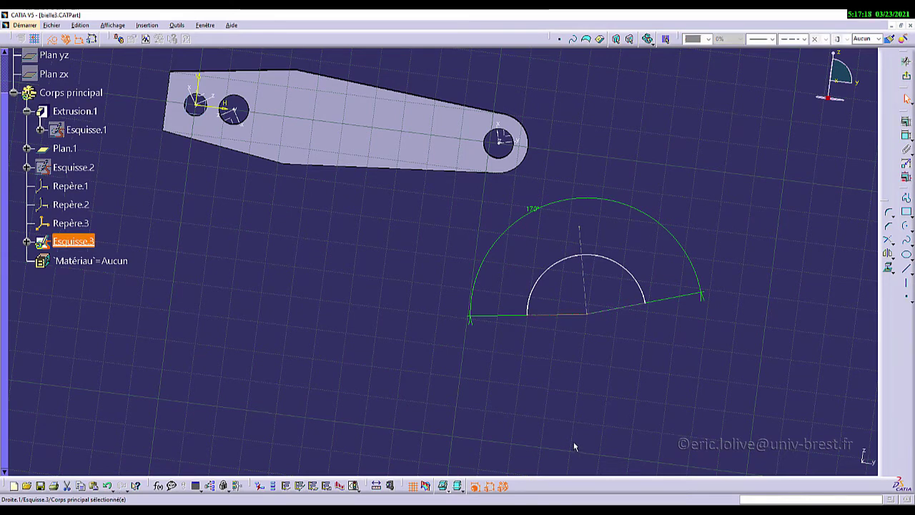
ctrl+click(624, 312)
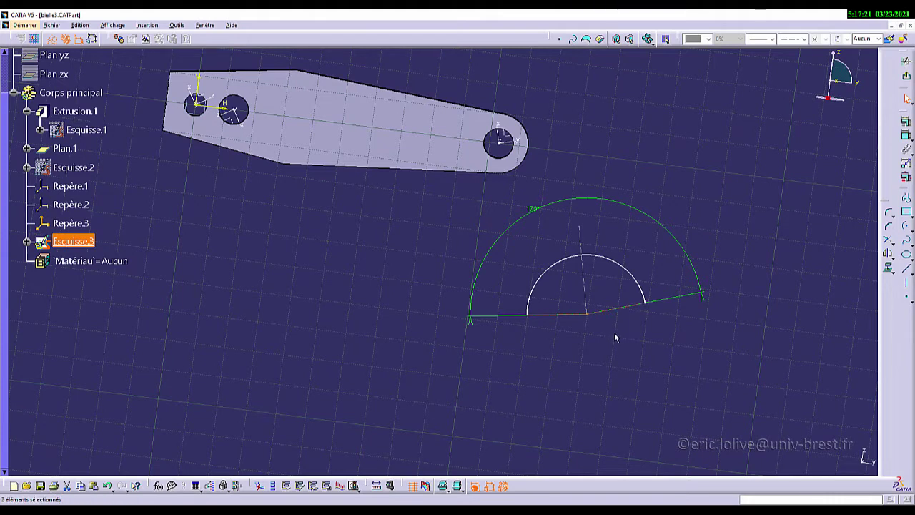
ctrl+click(580, 236)
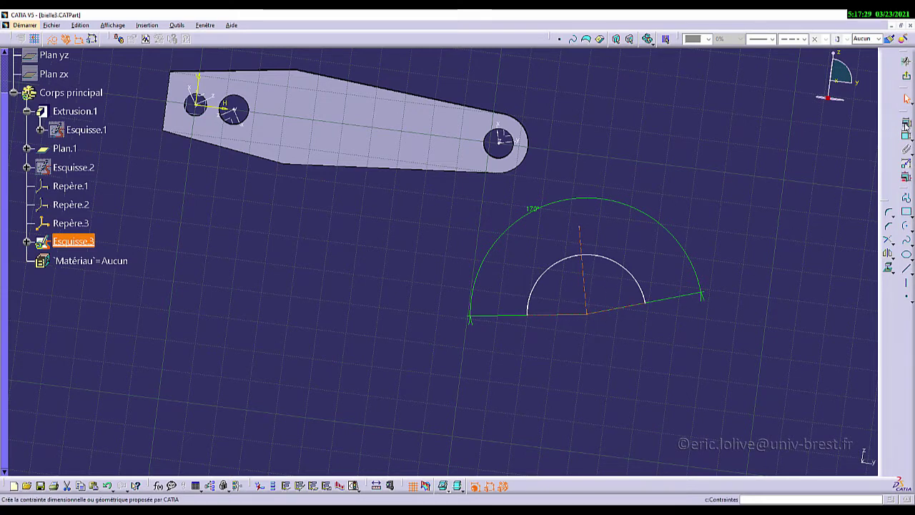
click(906, 126)
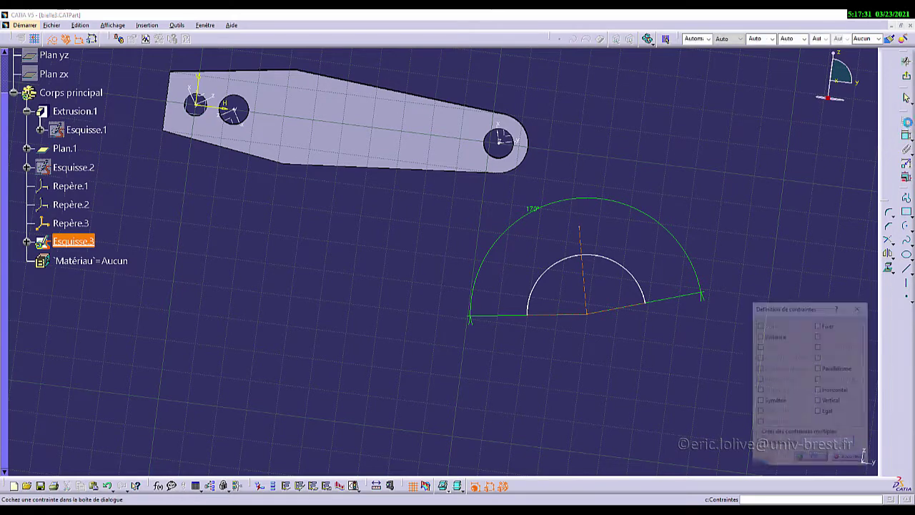
click(763, 401)
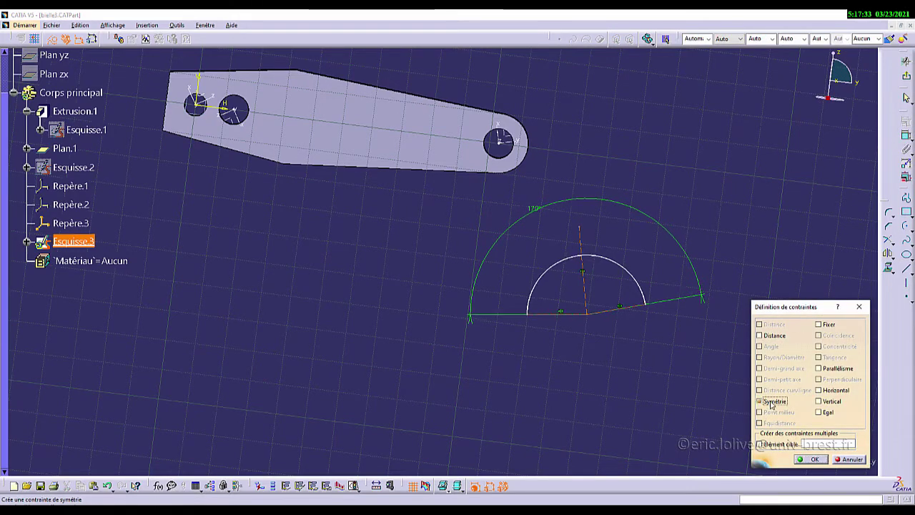
click(810, 458)
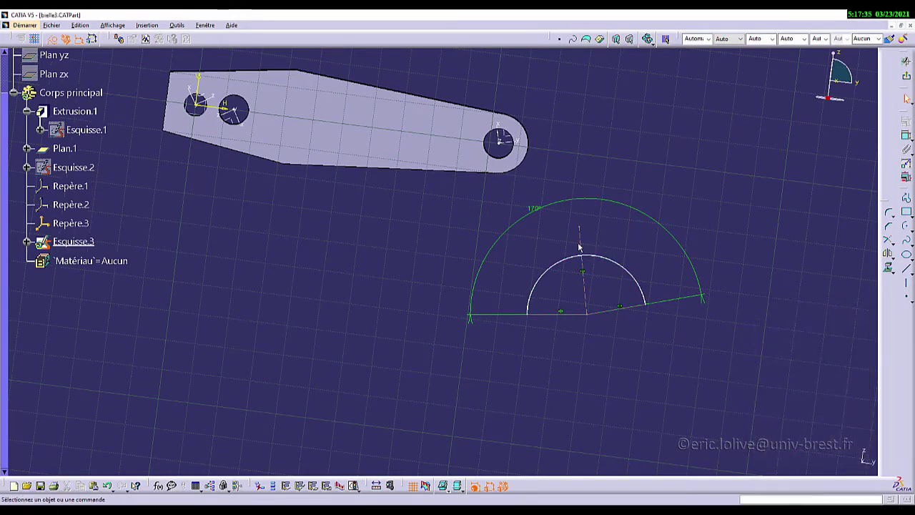
drag(577, 247, 581, 242)
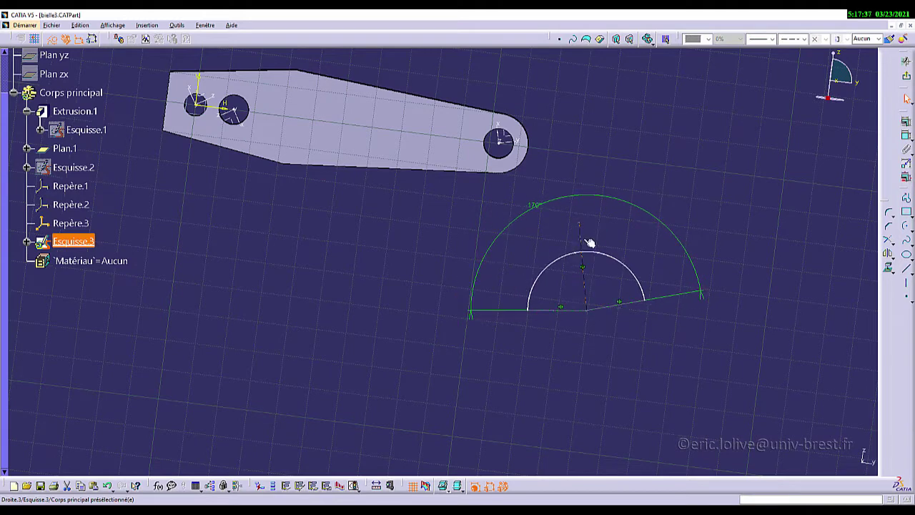
click(673, 177)
Exit the sketch and paste two copies of the arc sketch Esquisse.3 into Corps principal.
ctrl+middle_drag(426, 227, 427, 237)
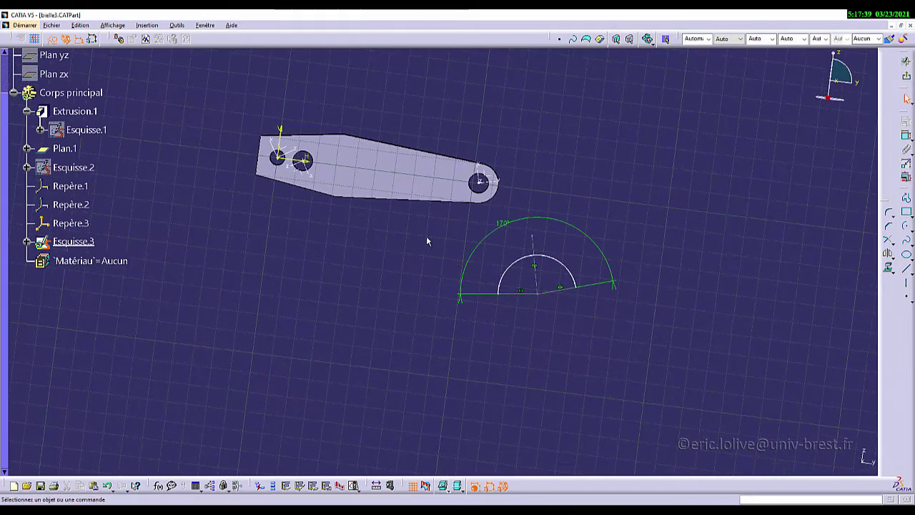
click(906, 76)
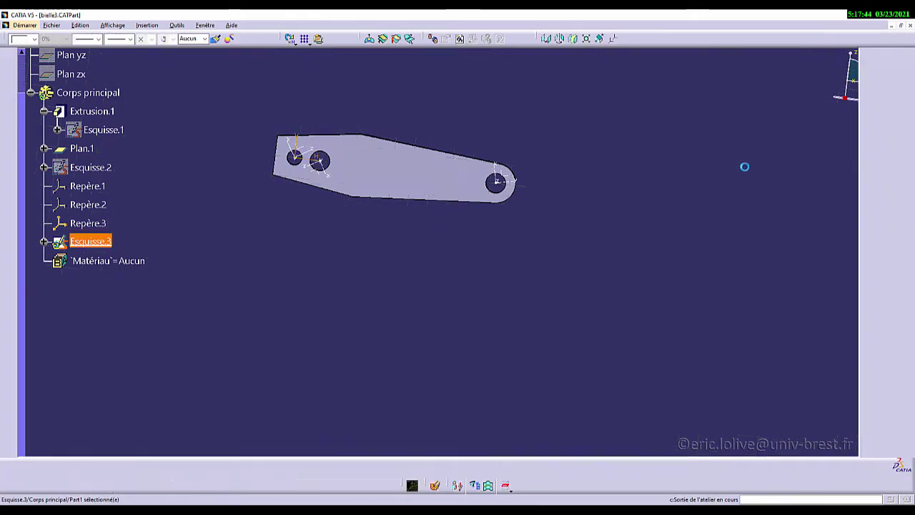
right_click(95, 244)
click(131, 336)
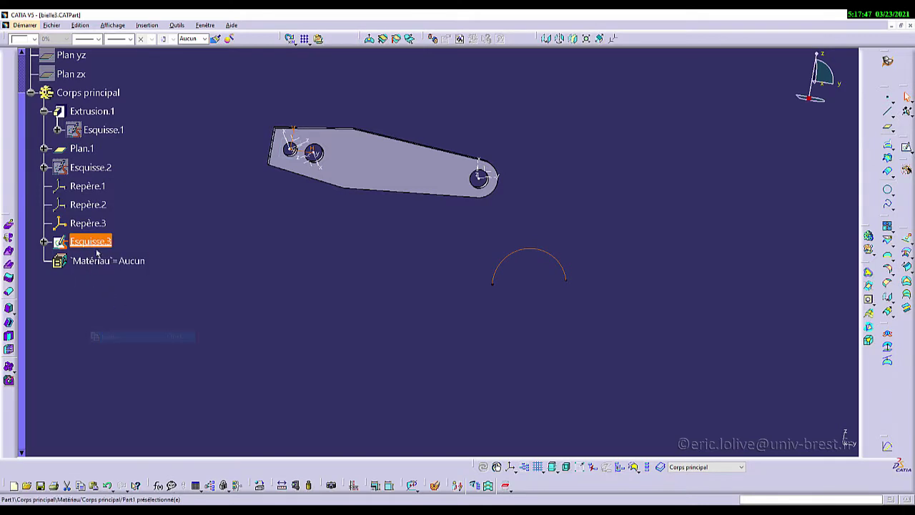
right_click(97, 251)
click(135, 346)
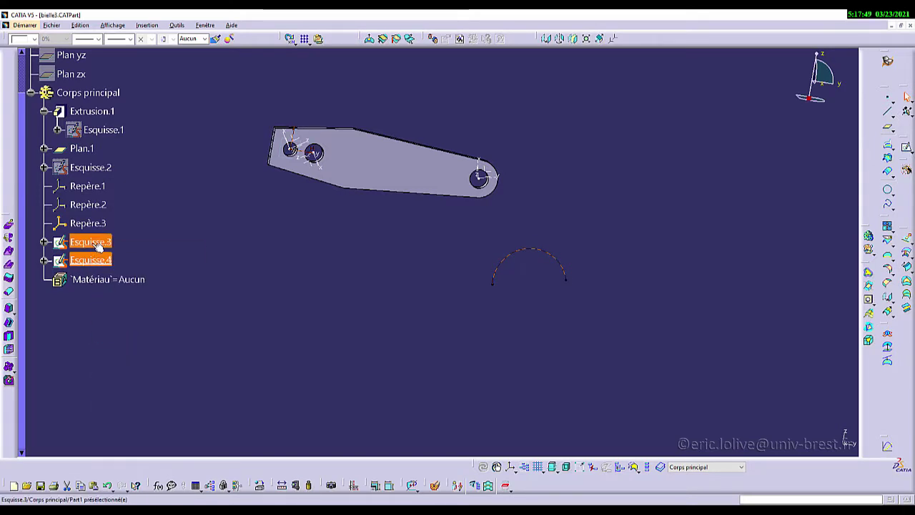
right_click(98, 245)
click(124, 351)
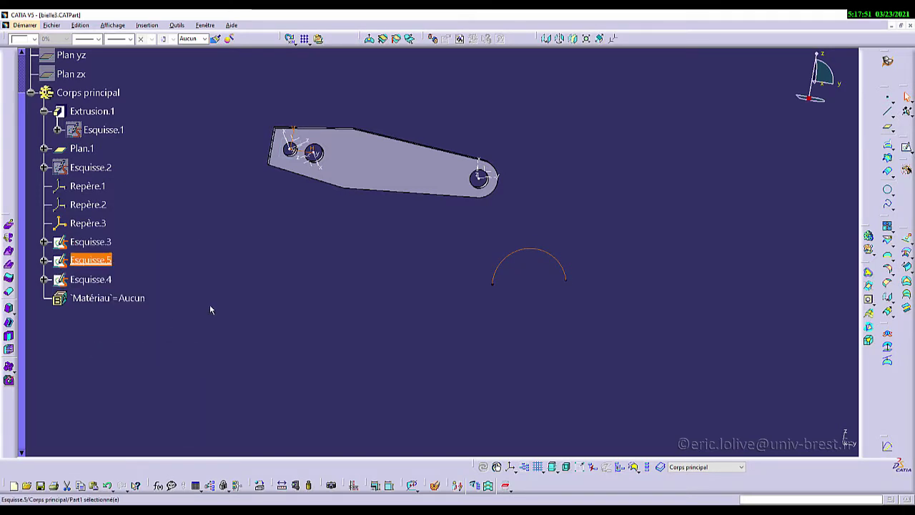
click(209, 304)
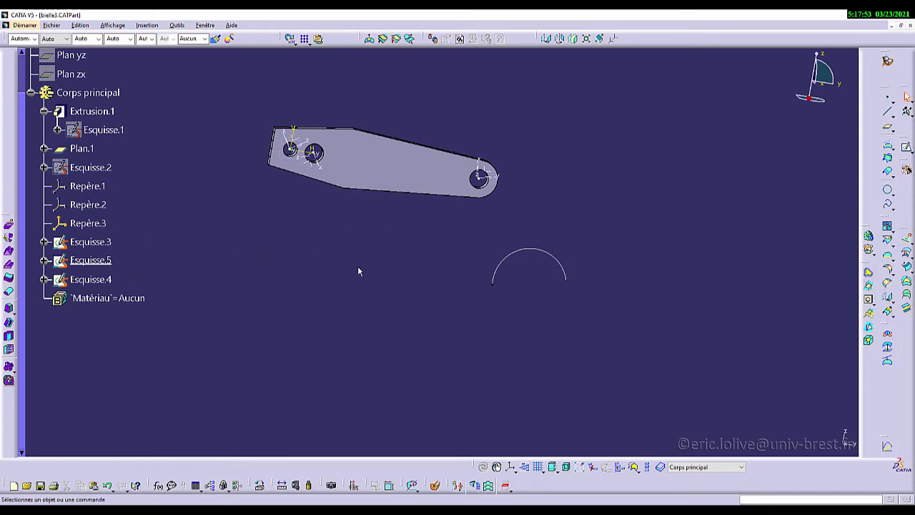
Reopen Esquisse.3 and constrain its arc coincident with the edge of the hole at the lever's rounded end.
double_click(104, 244)
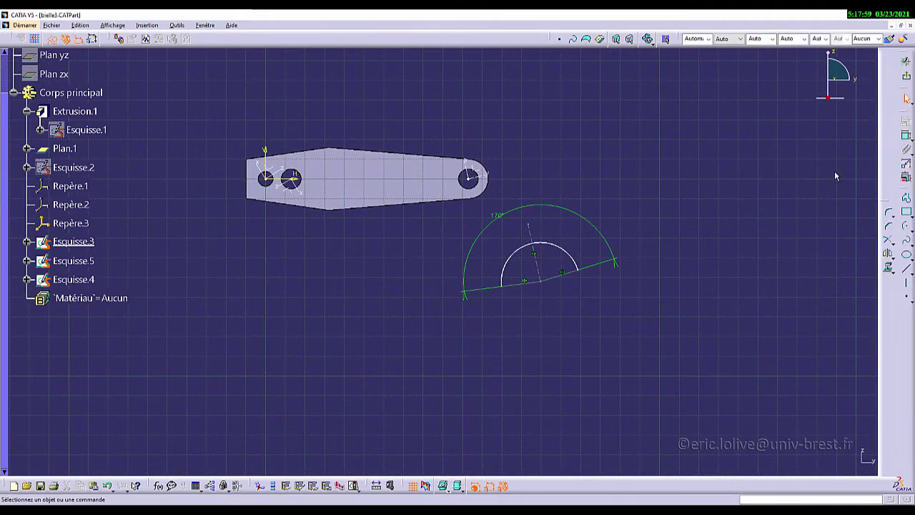
click(906, 136)
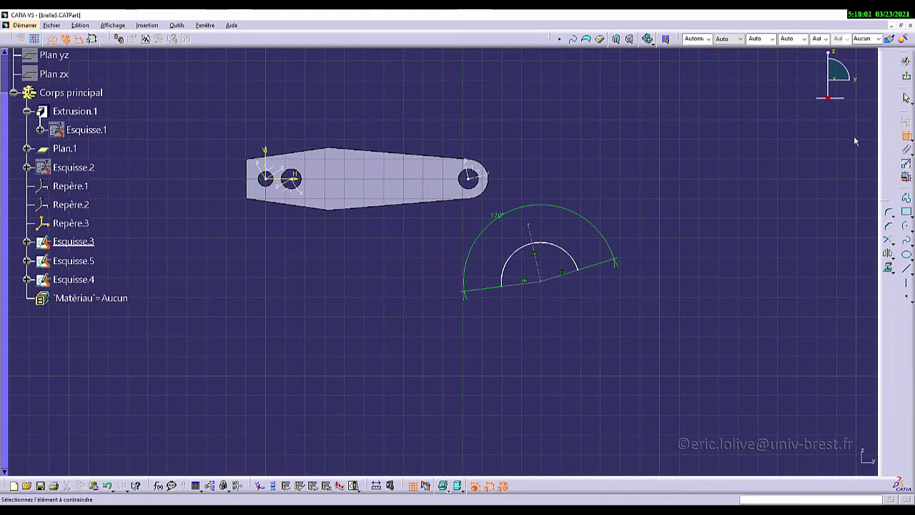
click(547, 244)
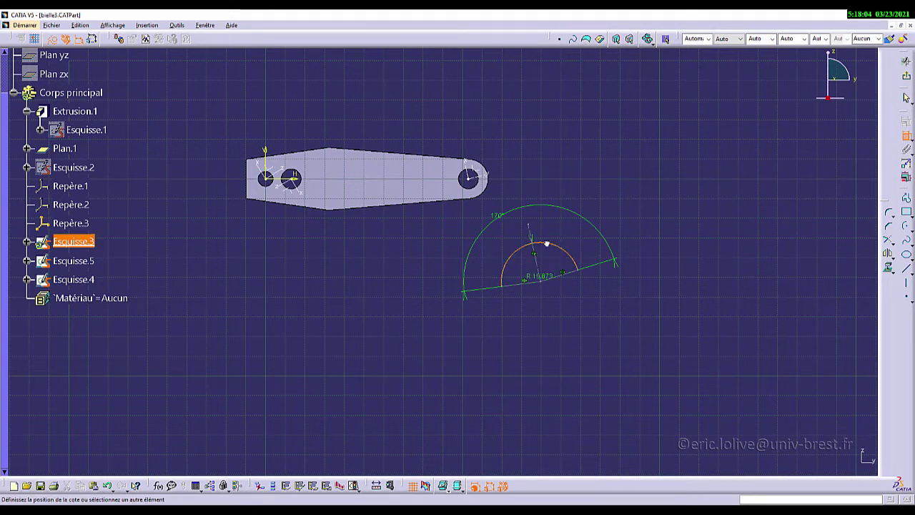
click(468, 179)
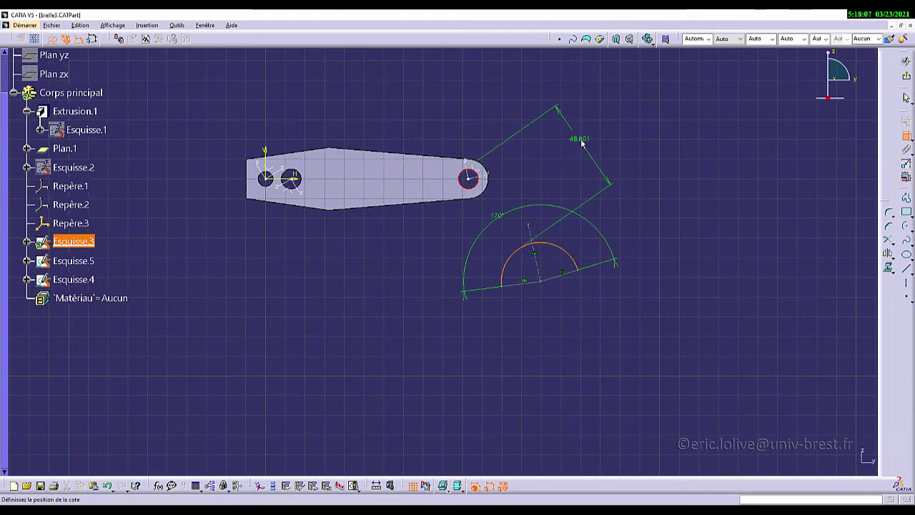
right_click(582, 144)
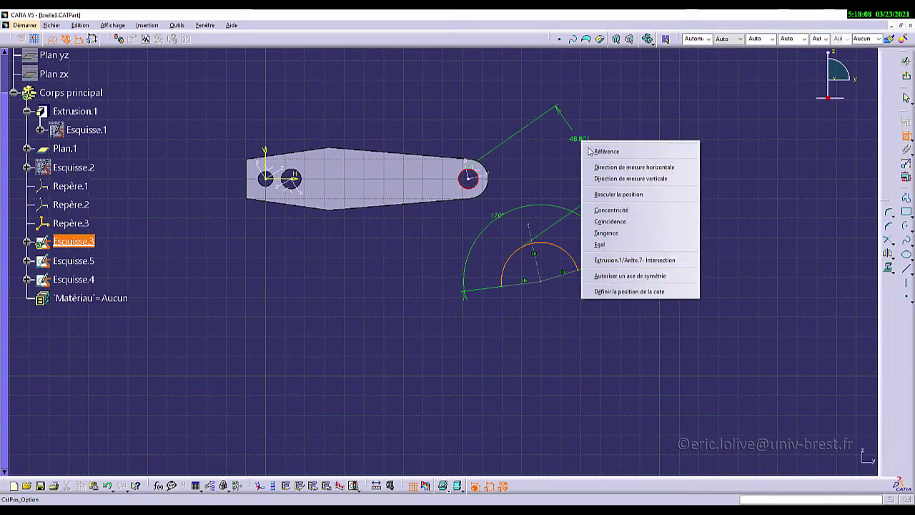
click(627, 222)
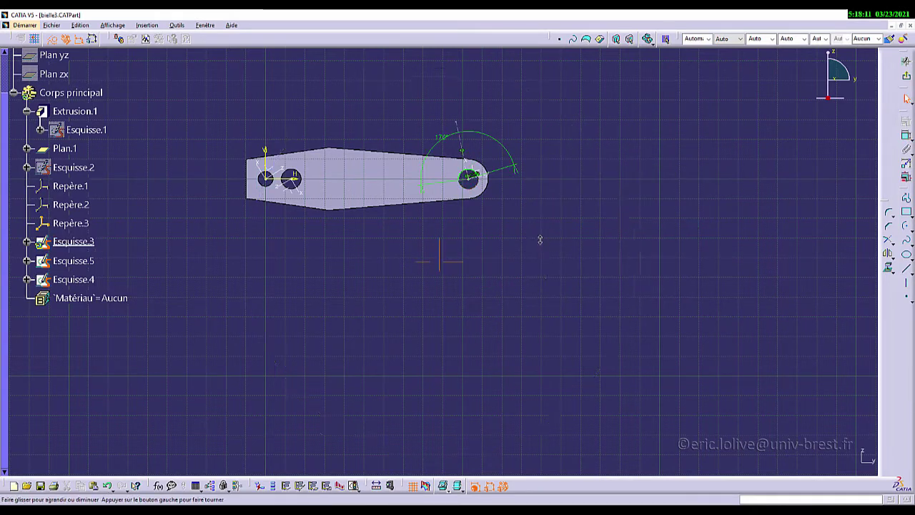
middle_drag(539, 240, 529, 179)
mouse_move(500, 279)
middle_down()
mouse_move(467, 321)
mouse_move(484, 256)
middle_up()
mouse_move(516, 304)
middle_down()
mouse_move(519, 260)
mouse_move(505, 292)
middle_up()
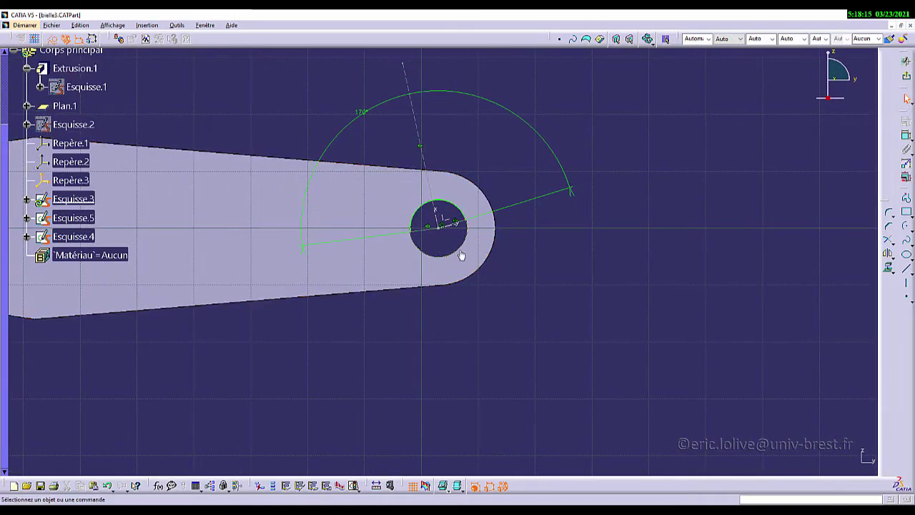
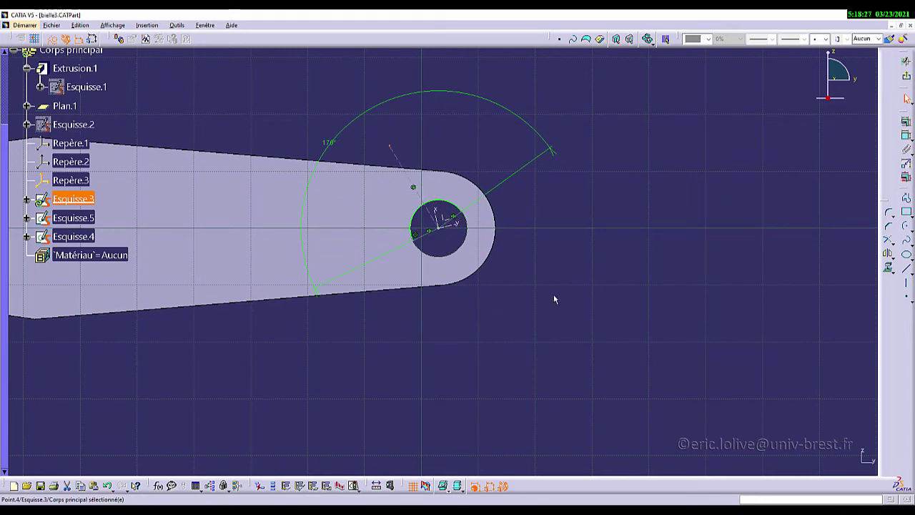
click(906, 136)
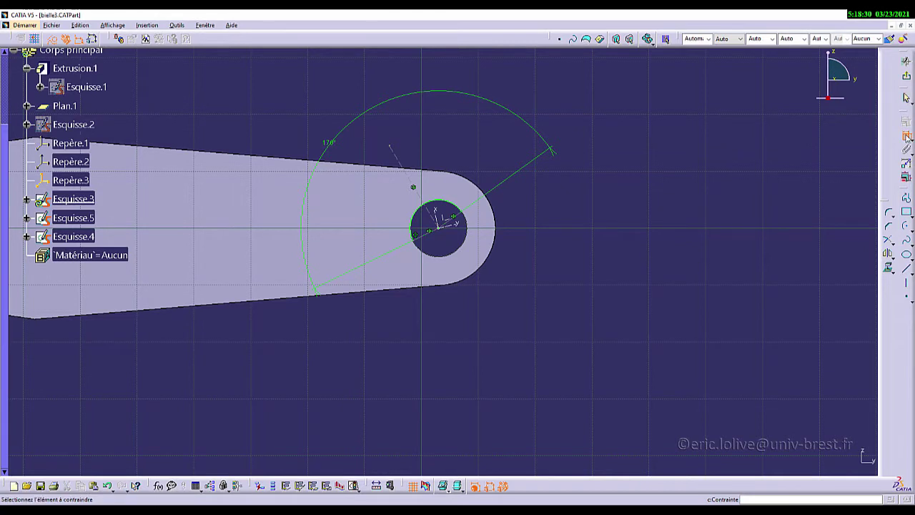
click(437, 241)
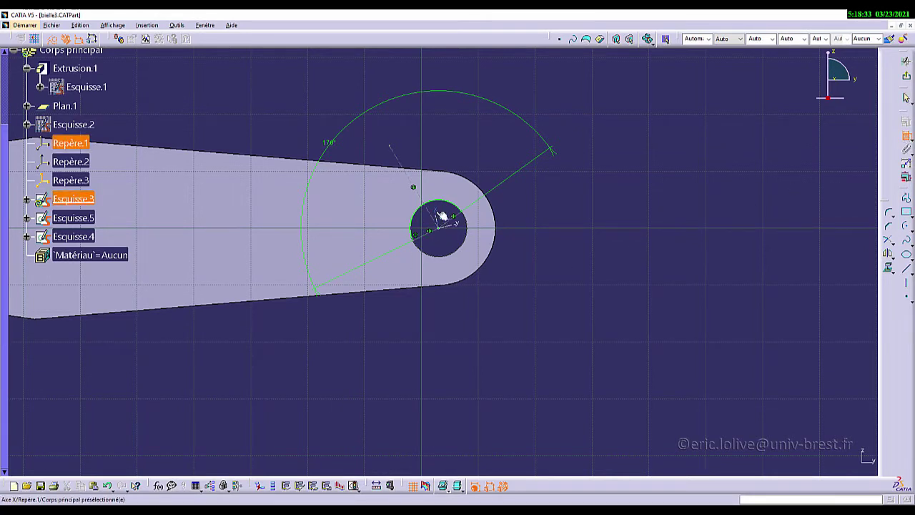
click(439, 213)
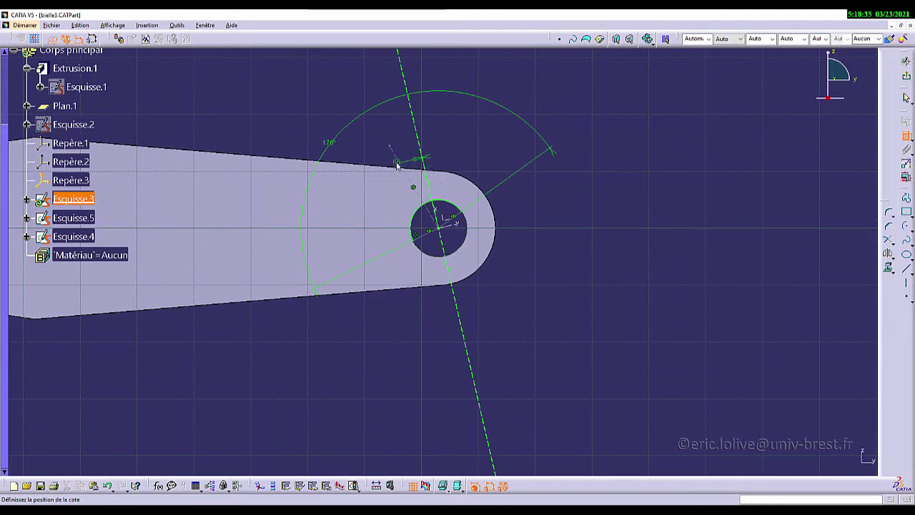
key(Escape)
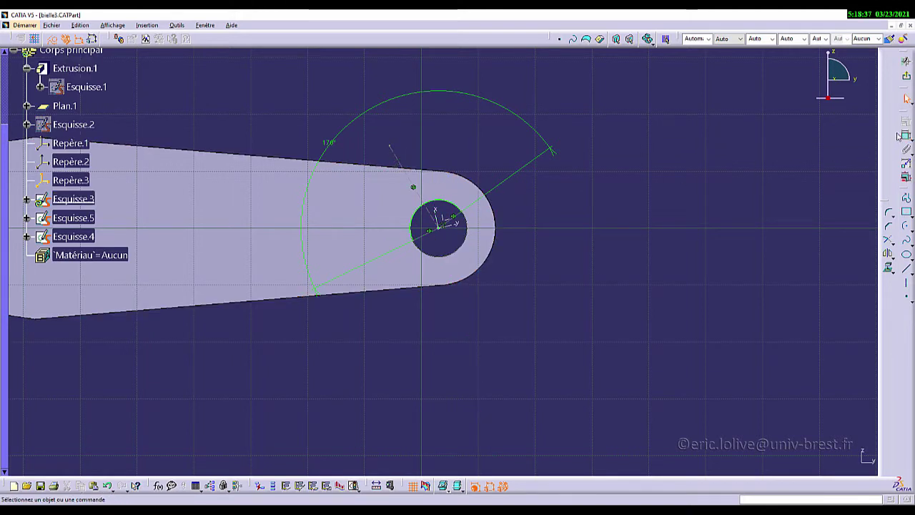
Constrain the arc's middle construction line coincident with the X axis of Repère.1 at the rounded end's hole.
click(426, 201)
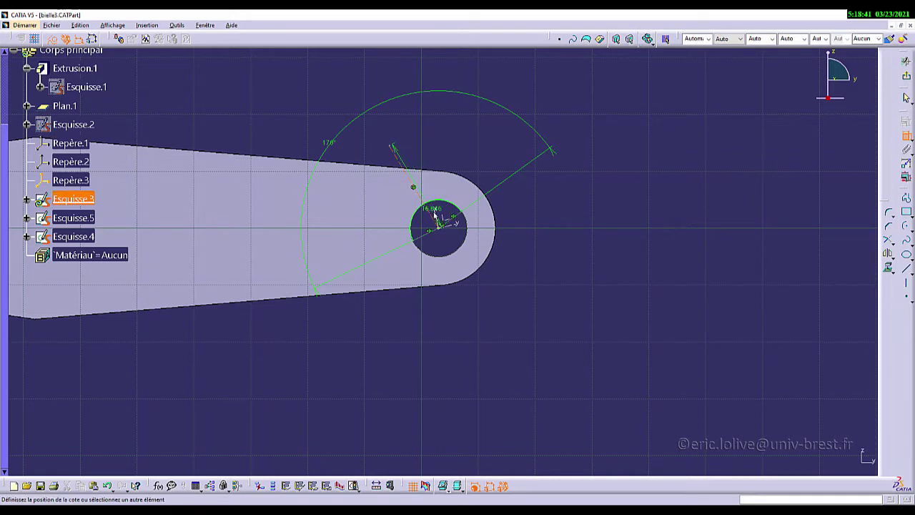
click(438, 214)
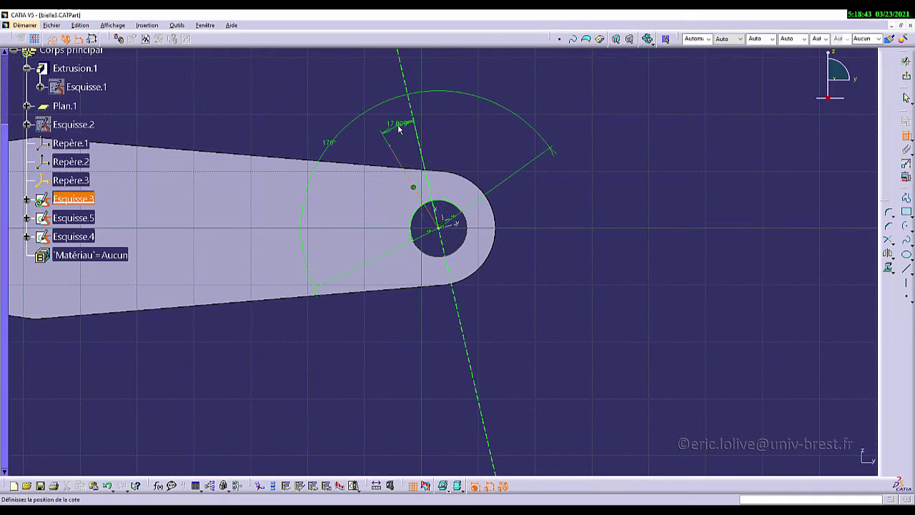
right_click(398, 126)
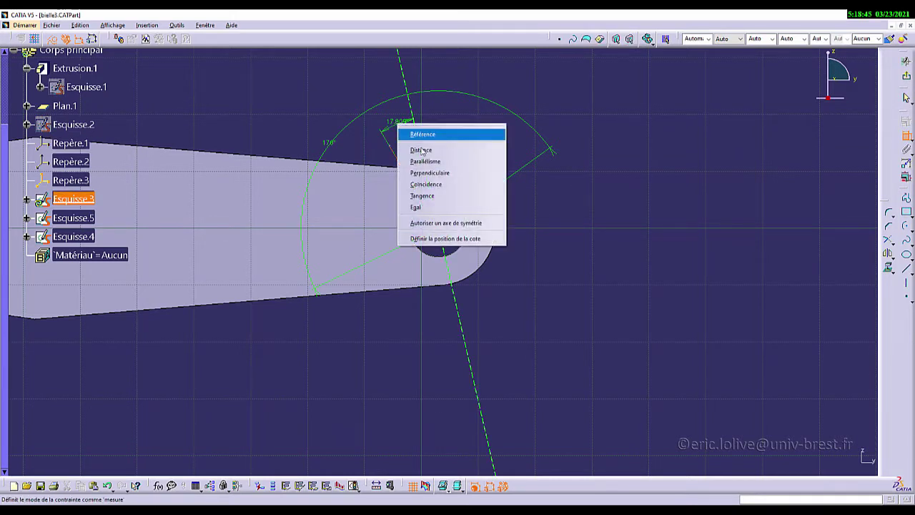
click(438, 185)
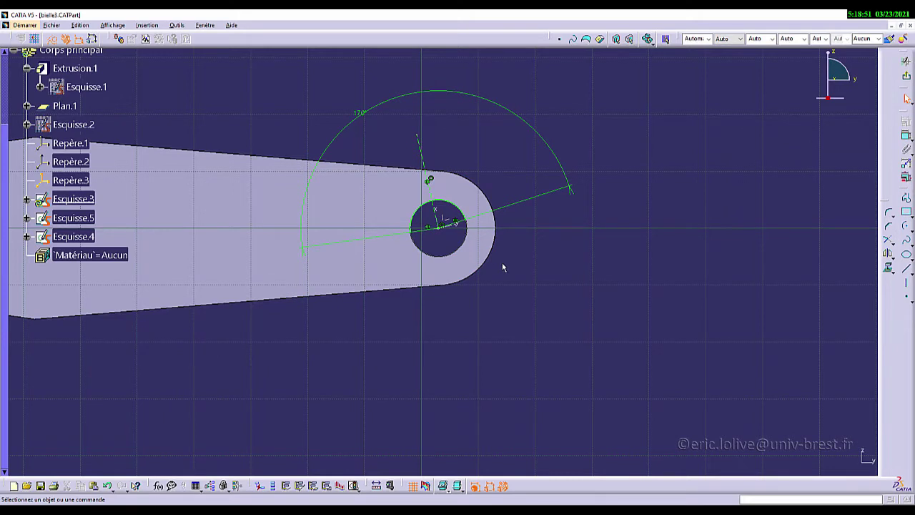
Run a sketch analysis on Esquisse.3 and examine the status and orientation of its arc Cercle.1.
click(906, 77)
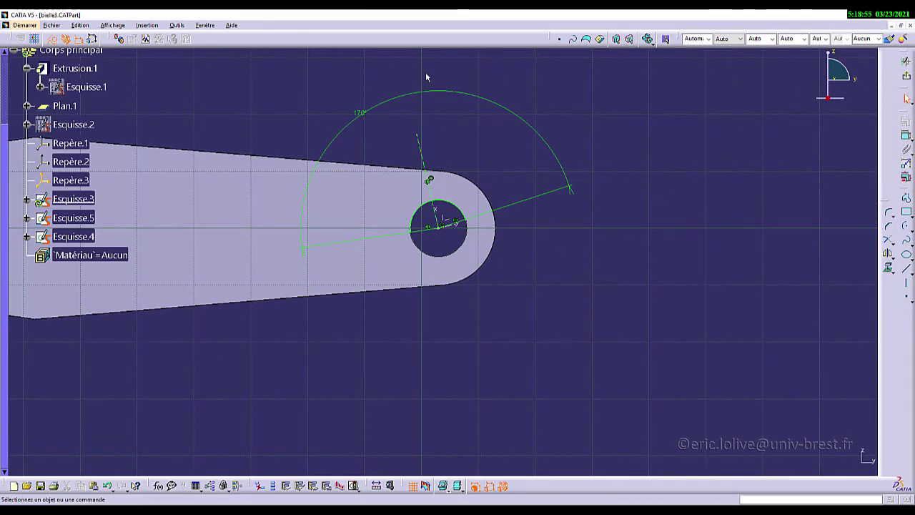
click(176, 25)
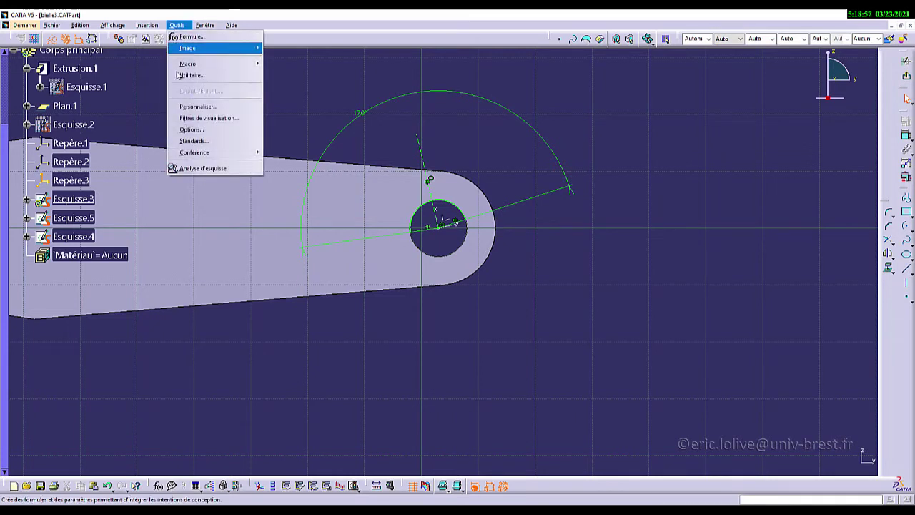
click(191, 170)
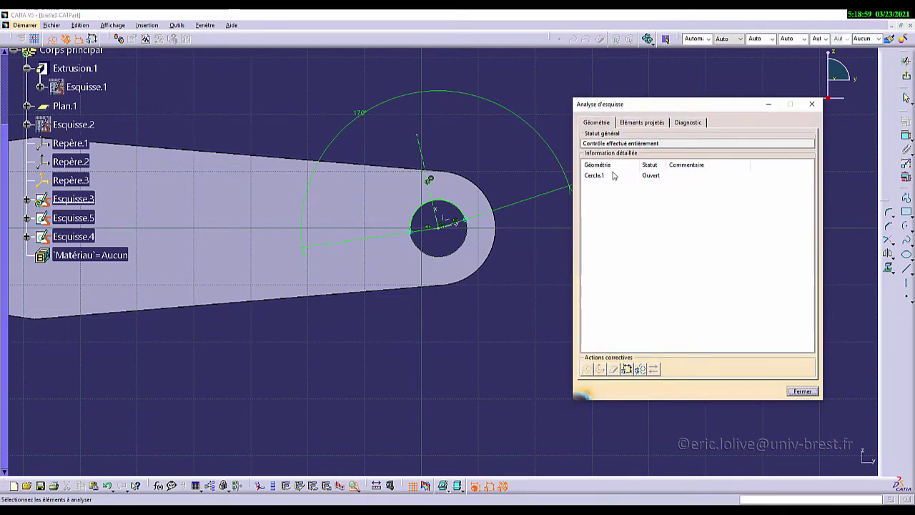
click(613, 175)
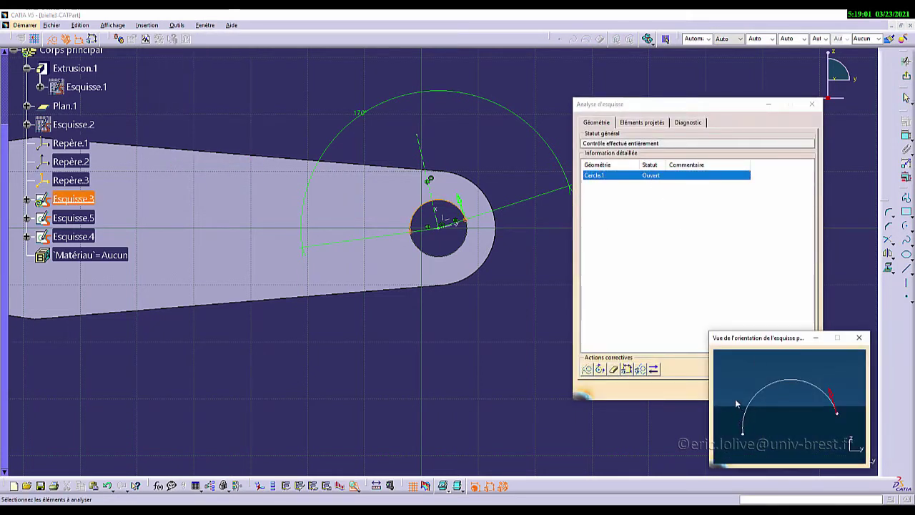
click(858, 337)
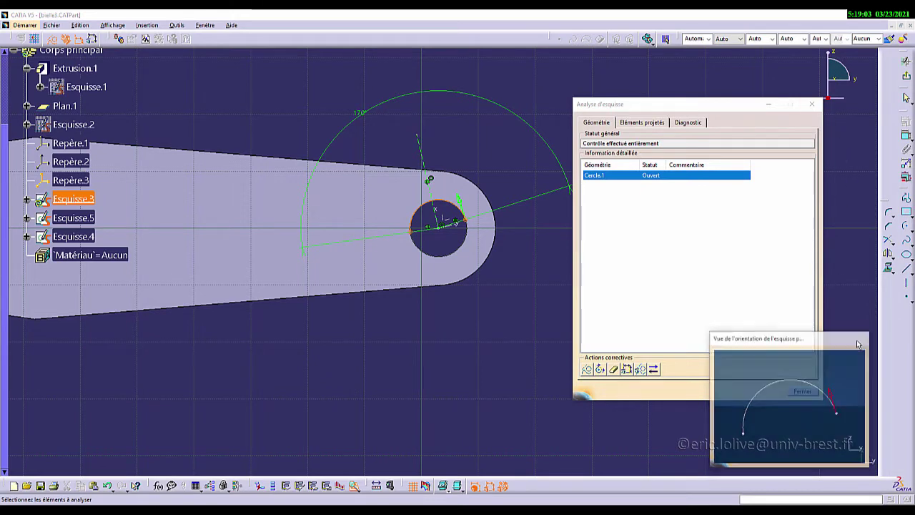
click(811, 105)
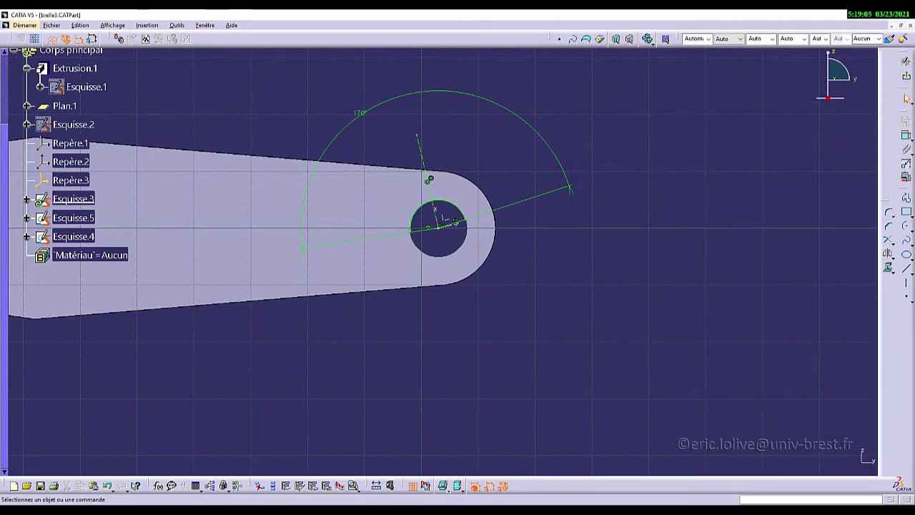
Exit the sketch and extrude Esquisse.3 as a surface in Generative Shape Design, with Limite 1 as Elément limitant on the lever's opposite face.
mouse_move(508, 274)
middle_down()
mouse_move(598, 274)
mouse_move(629, 251)
mouse_move(527, 260)
mouse_move(548, 279)
mouse_move(530, 258)
middle_up()
click(528, 260)
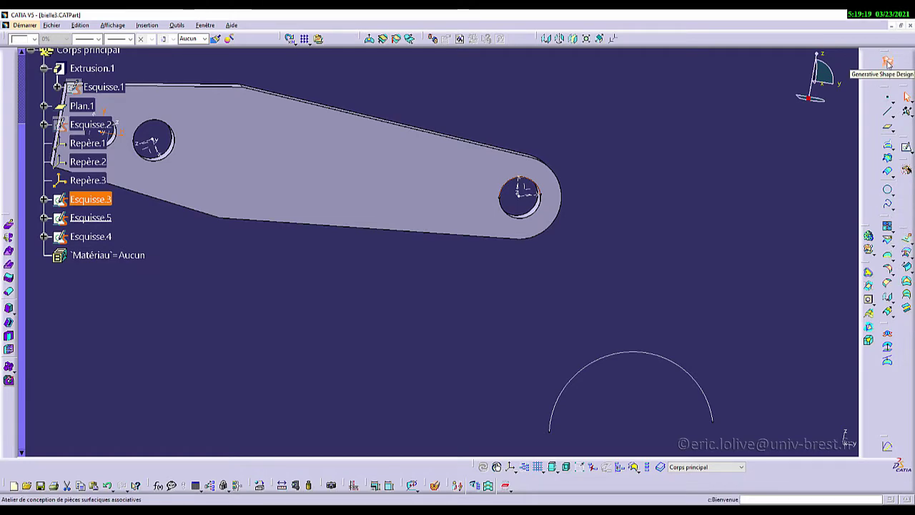
click(906, 241)
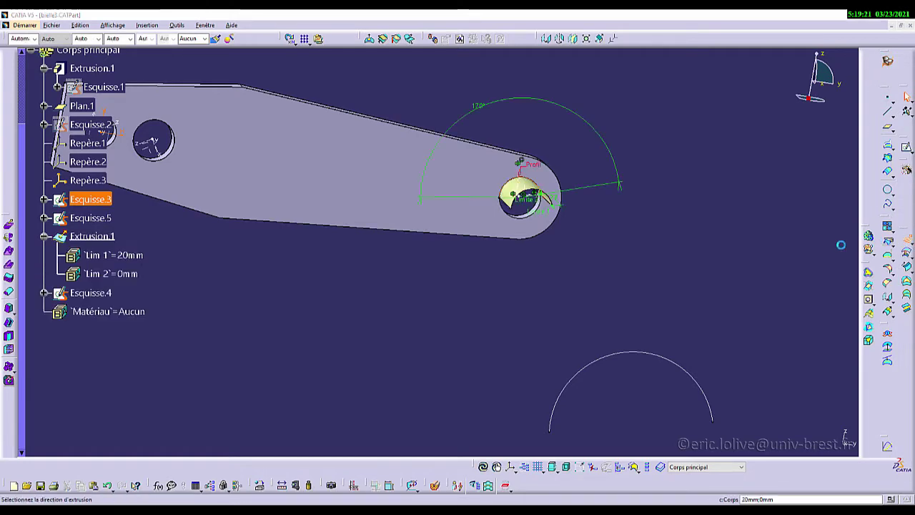
middle_drag(349, 230, 380, 299)
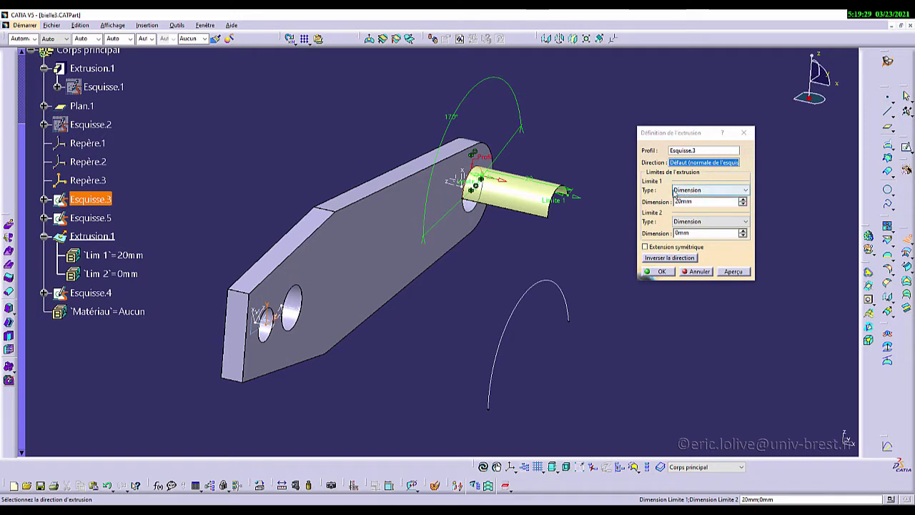
click(689, 191)
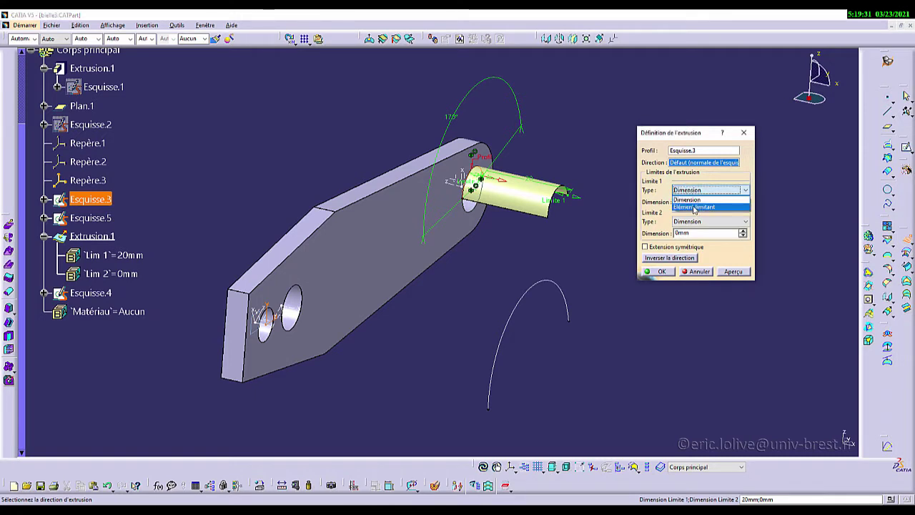
click(694, 207)
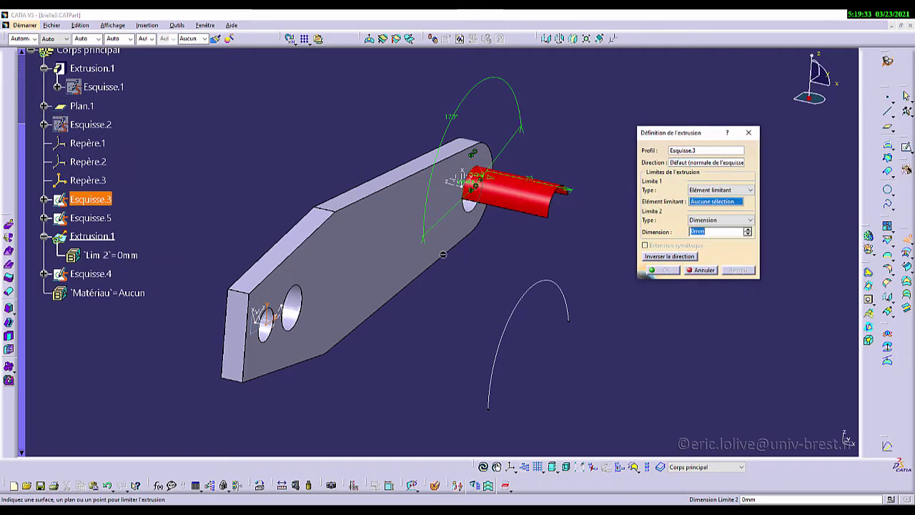
middle_drag(326, 226, 444, 246)
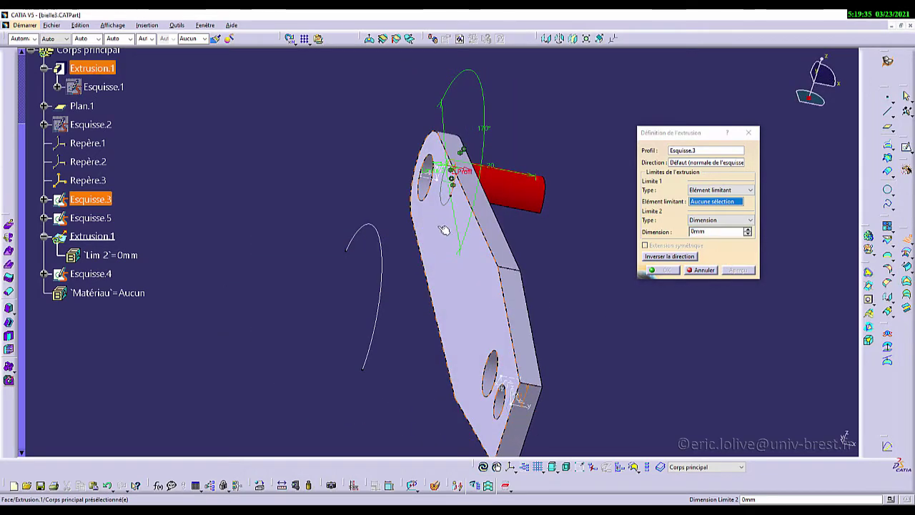
click(444, 230)
middle_drag(530, 246, 388, 235)
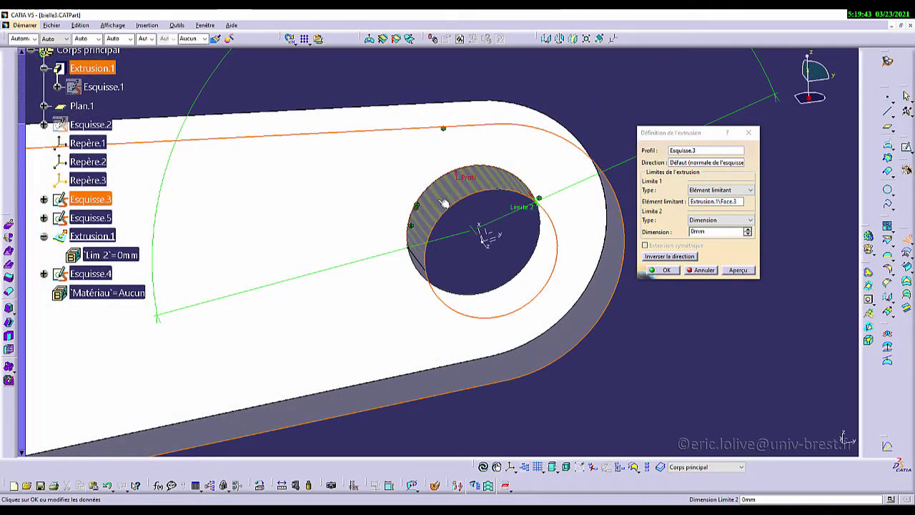
click(664, 270)
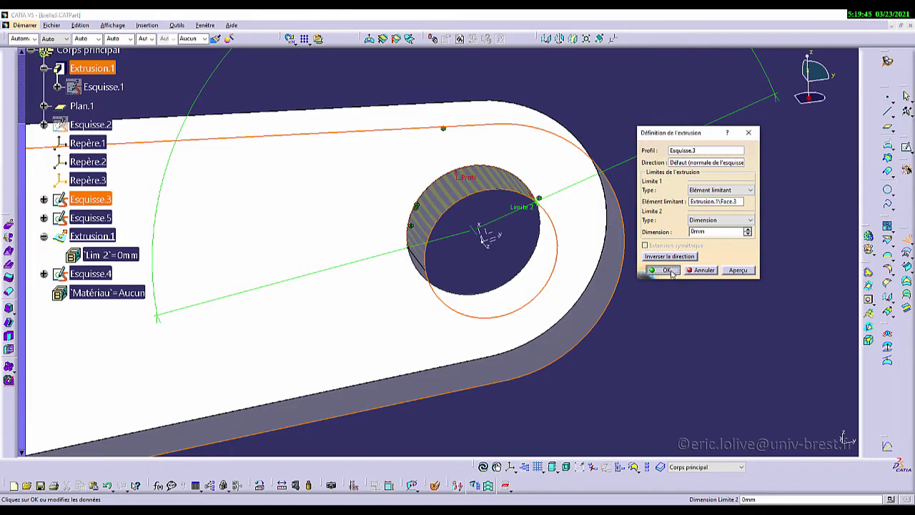
Hide the arc sketch Esquisse.3.
middle_drag(374, 203, 429, 266)
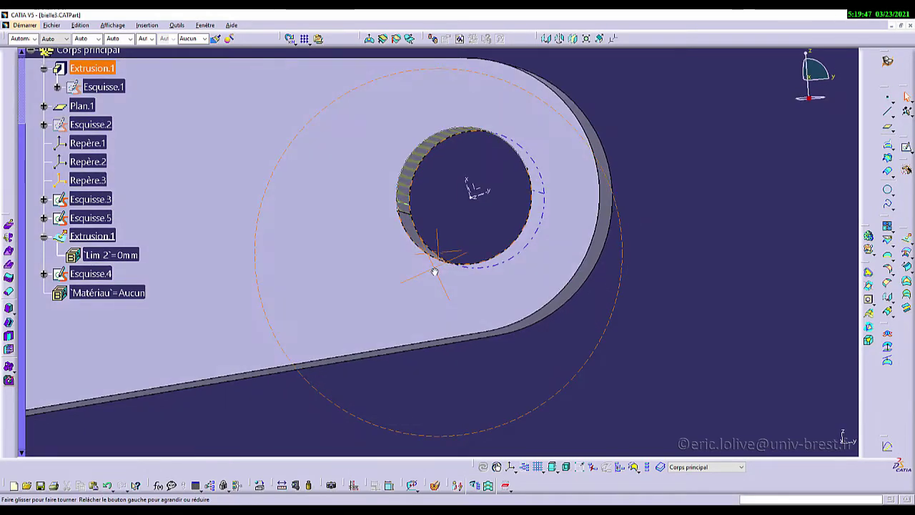
click(432, 140)
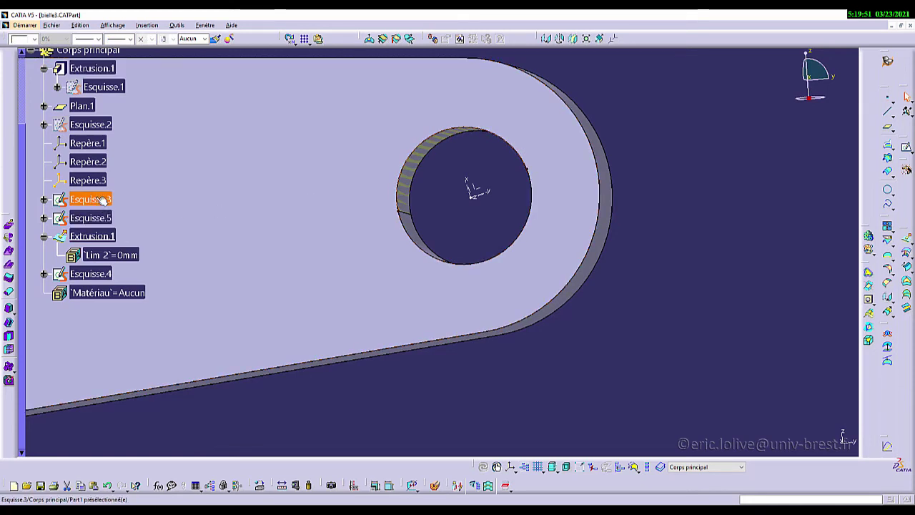
click(436, 195)
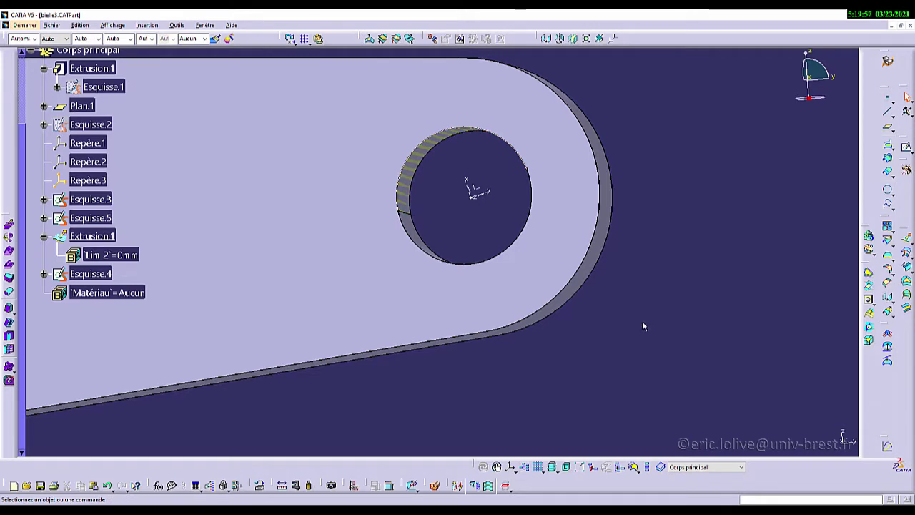
click(94, 200)
right_click(94, 199)
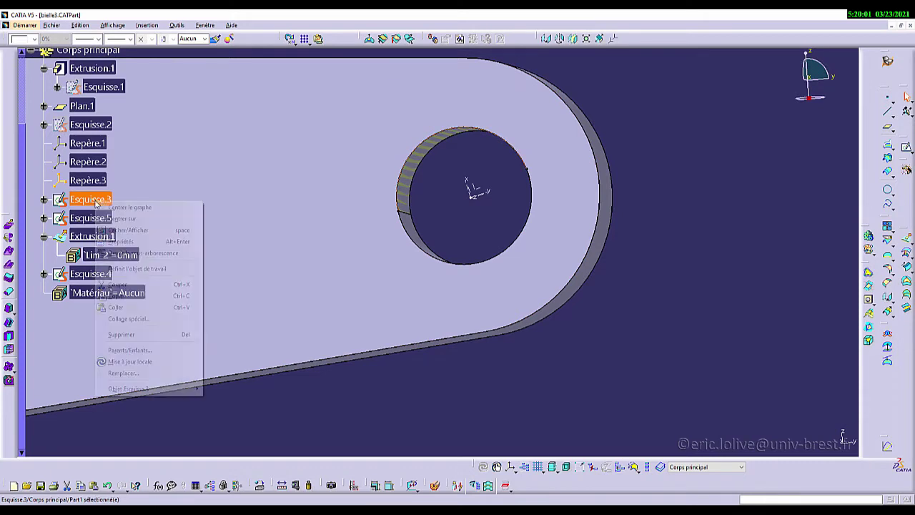
click(141, 232)
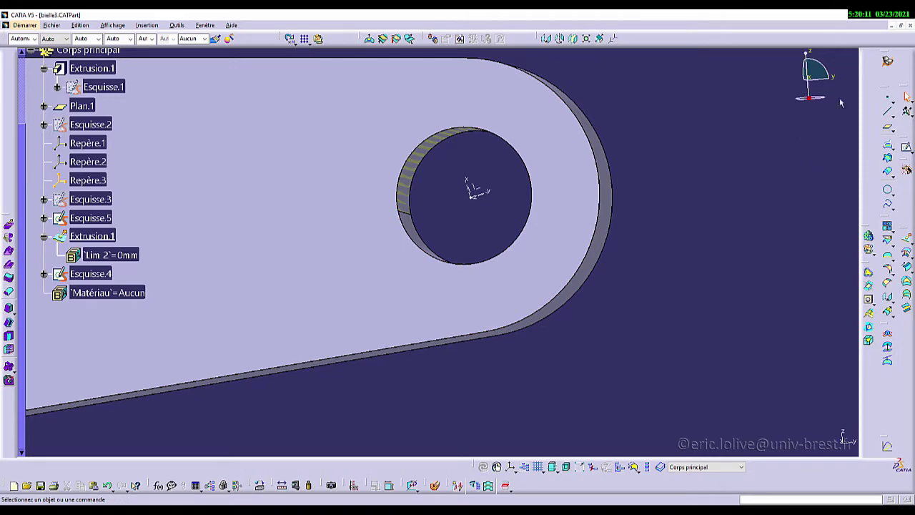
Switch to Part Design and sew the extruded arc surface onto the lever body with Simplifie la géométrie turned off.
click(886, 63)
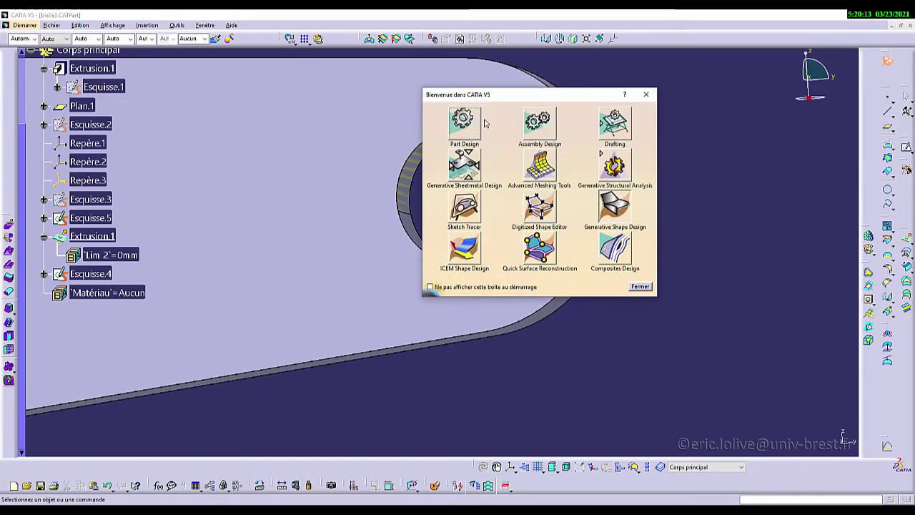
click(463, 125)
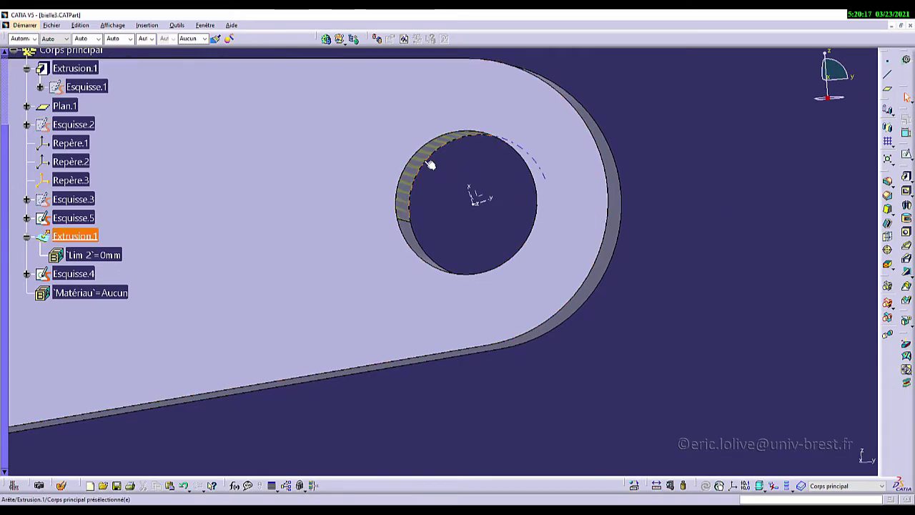
click(79, 238)
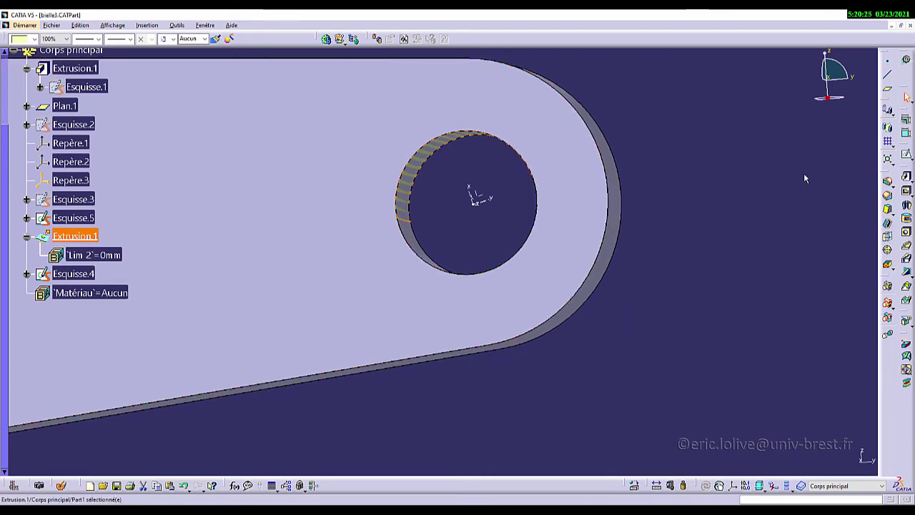
click(909, 323)
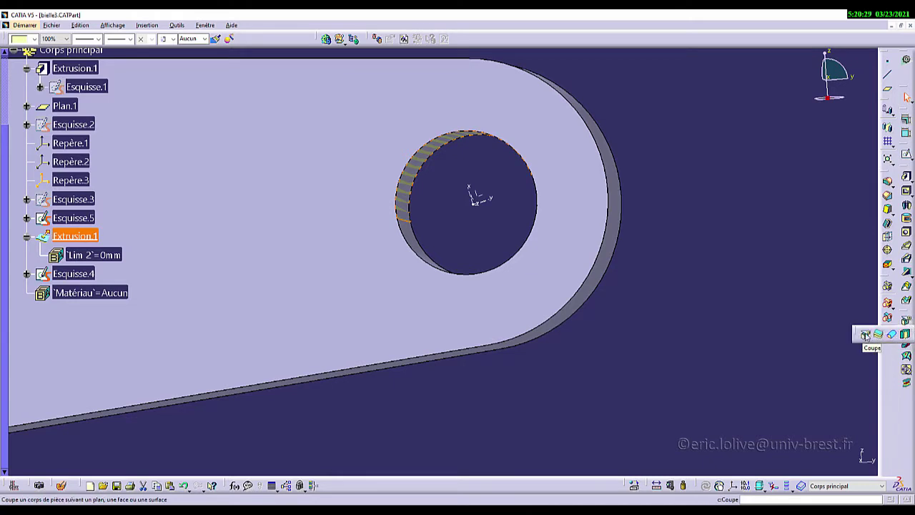
click(906, 335)
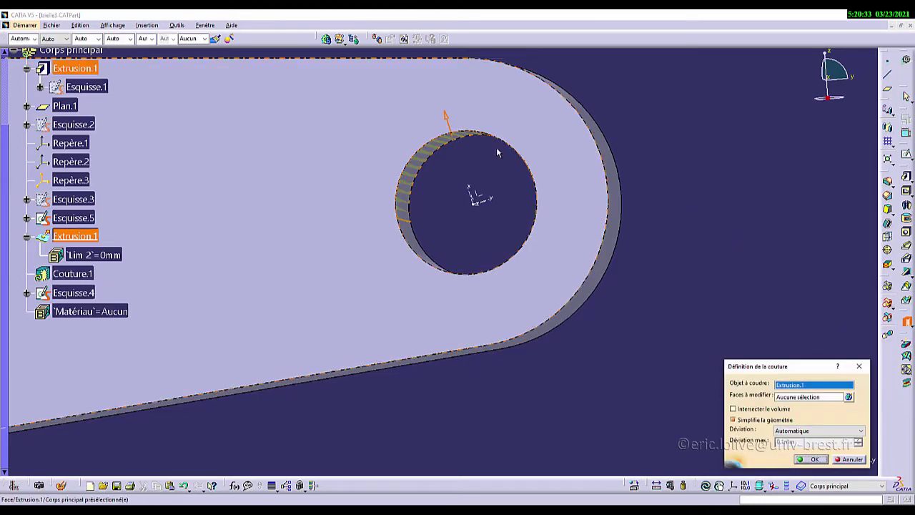
drag(778, 372, 715, 183)
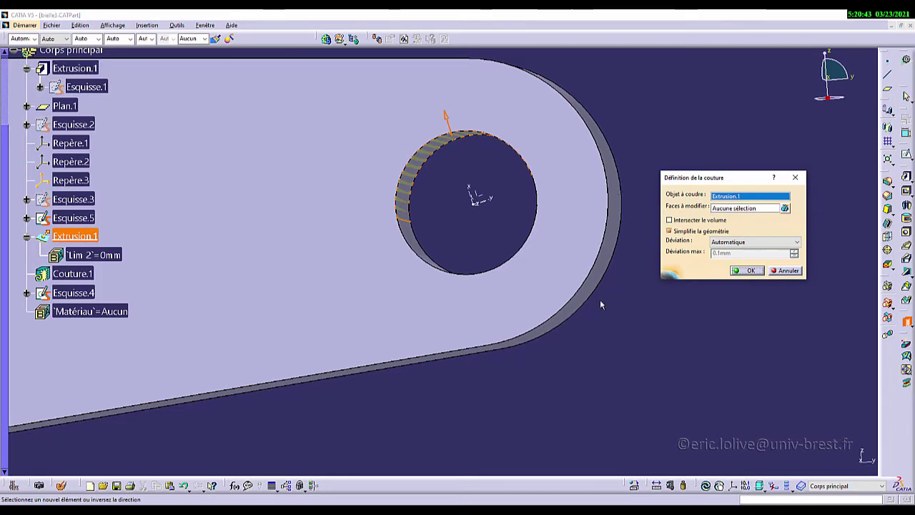
mouse_move(349, 314)
middle_down()
mouse_move(376, 319)
mouse_move(350, 300)
middle_up()
scroll(349, 300, down, 1)
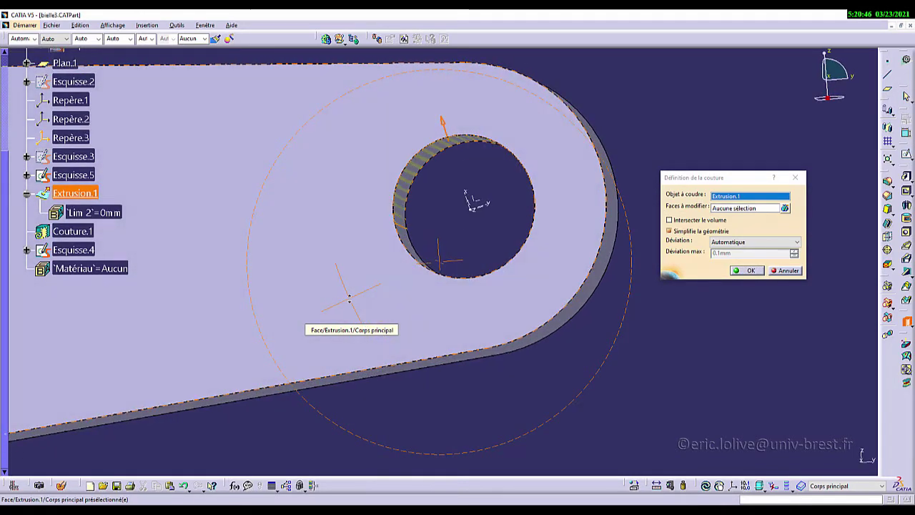
click(442, 122)
click(455, 165)
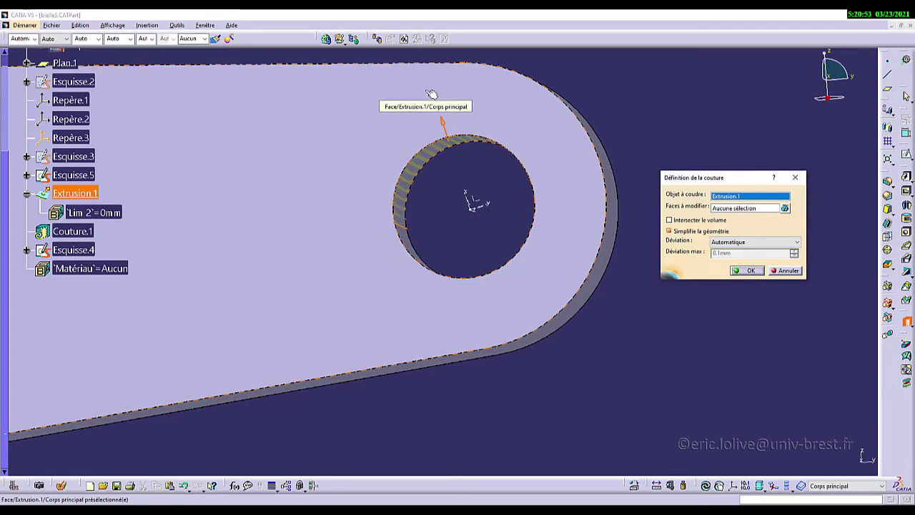
click(690, 233)
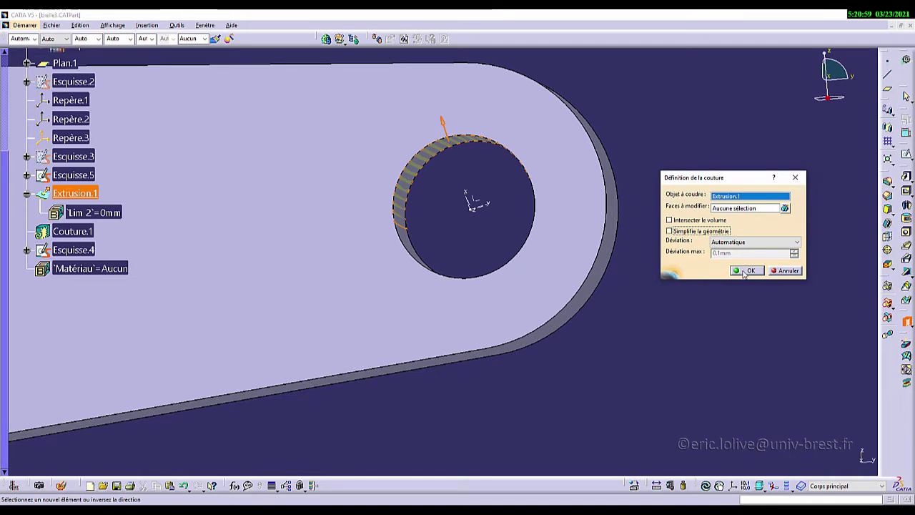
click(744, 272)
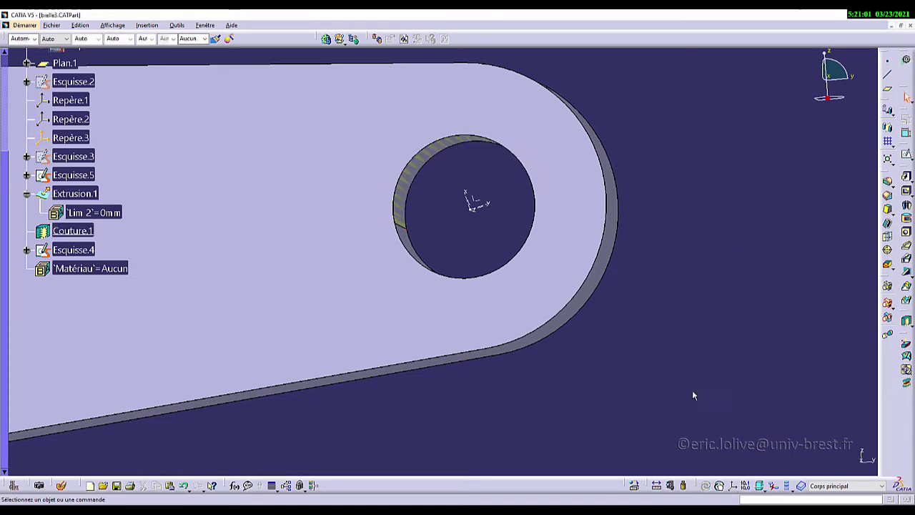
Hide the extruded arc surface in the rounded end's hole.
click(760, 363)
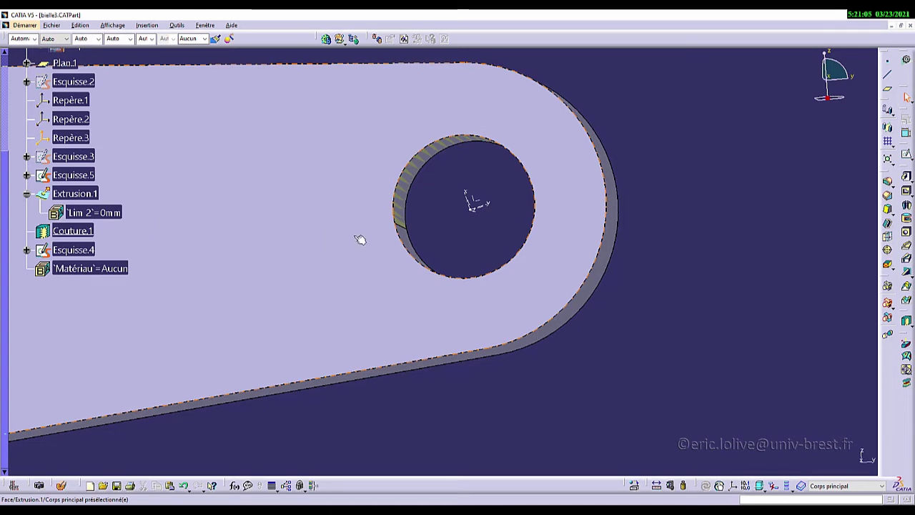
right_click(85, 197)
click(118, 224)
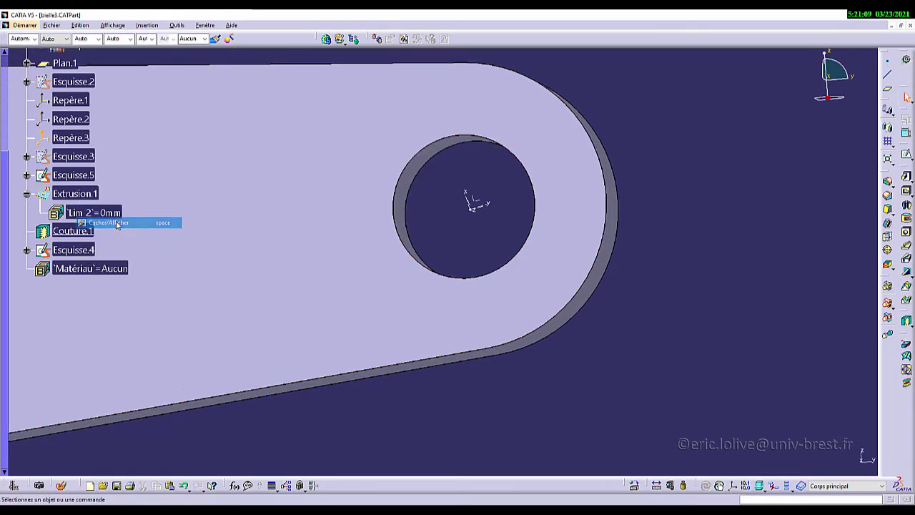
Colour the sewn surface feature Couture.1 magenta to mark the loaded area of the rounded end's hole.
middle_drag(283, 240, 310, 241)
middle_drag(658, 306, 593, 318)
click(85, 233)
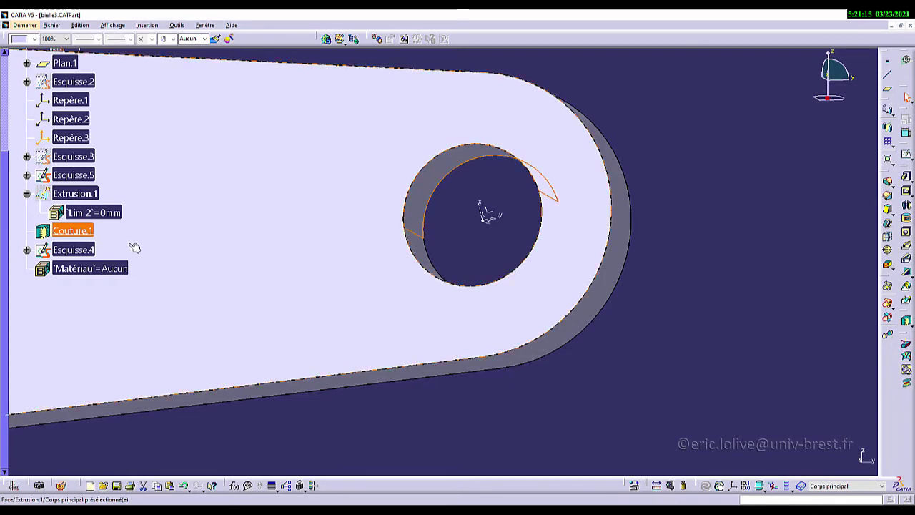
click(34, 40)
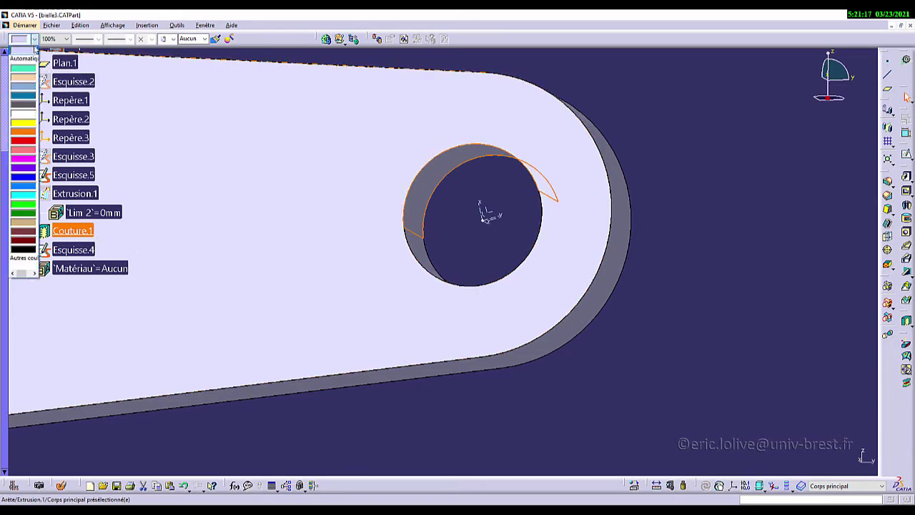
click(20, 162)
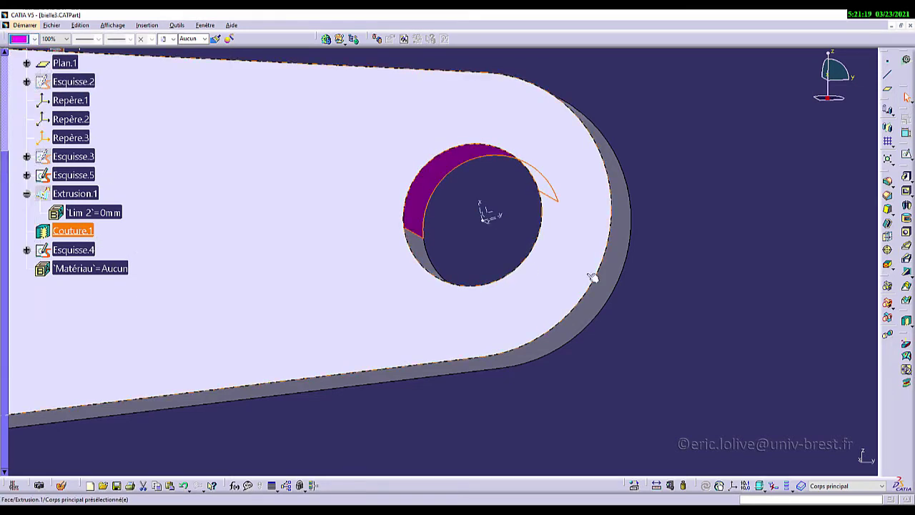
click(672, 289)
middle_drag(449, 253, 434, 198)
scroll(436, 192, down, 1)
scroll(412, 212, down, 2)
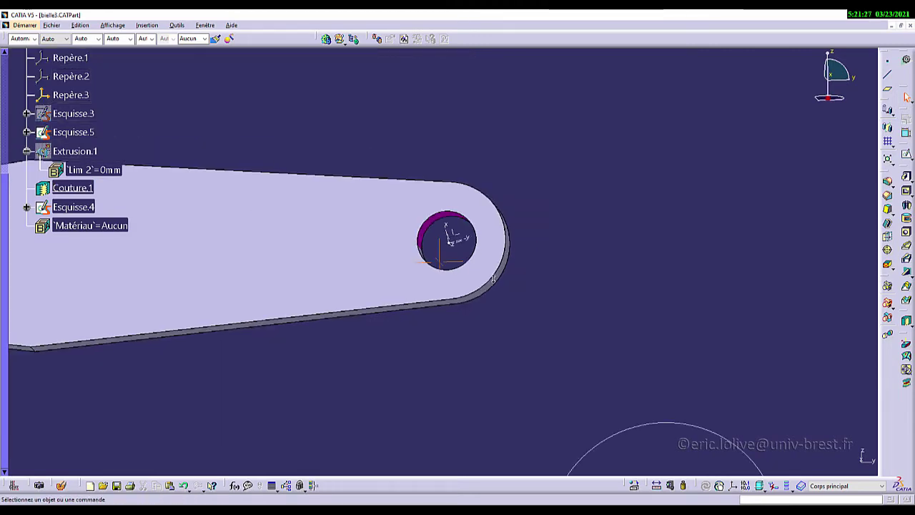
Open the arc sketch Esquisse.5 and make its arc coincident with the edge of the middle hole.
middle_drag(185, 310, 425, 293)
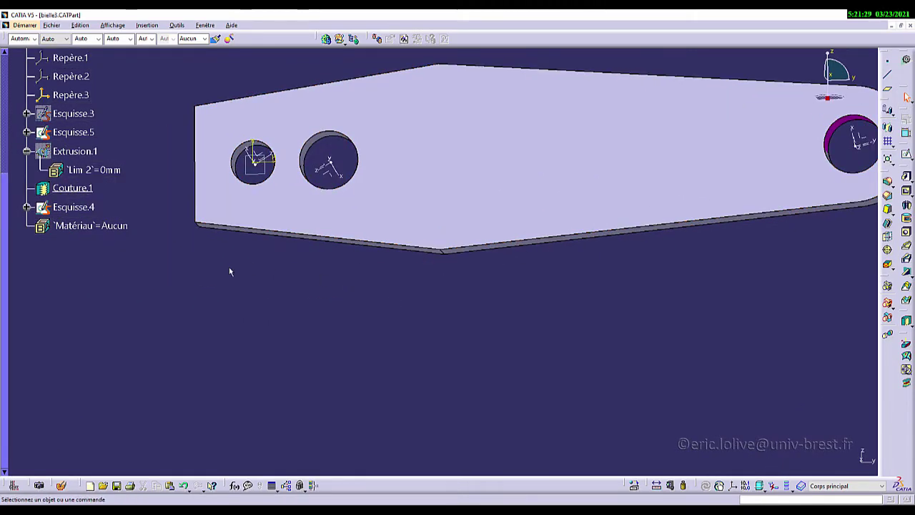
scroll(214, 275, up, 3)
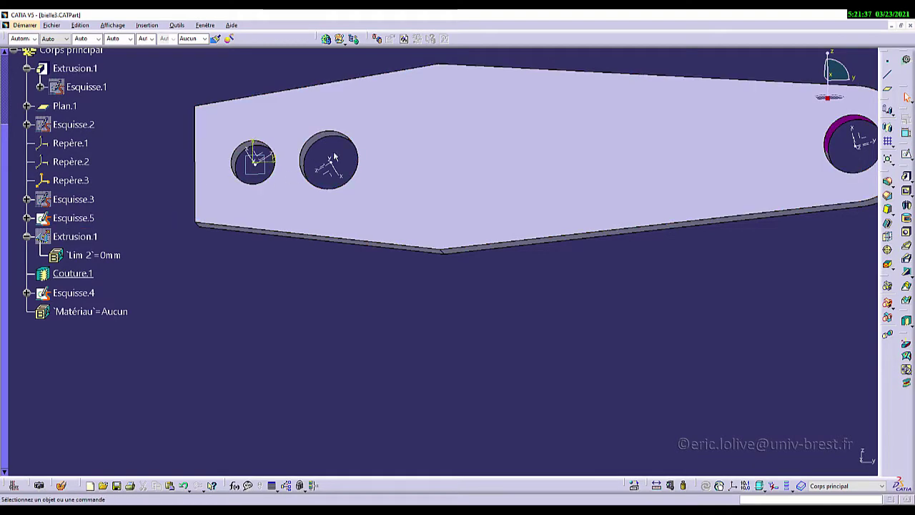
double_click(86, 219)
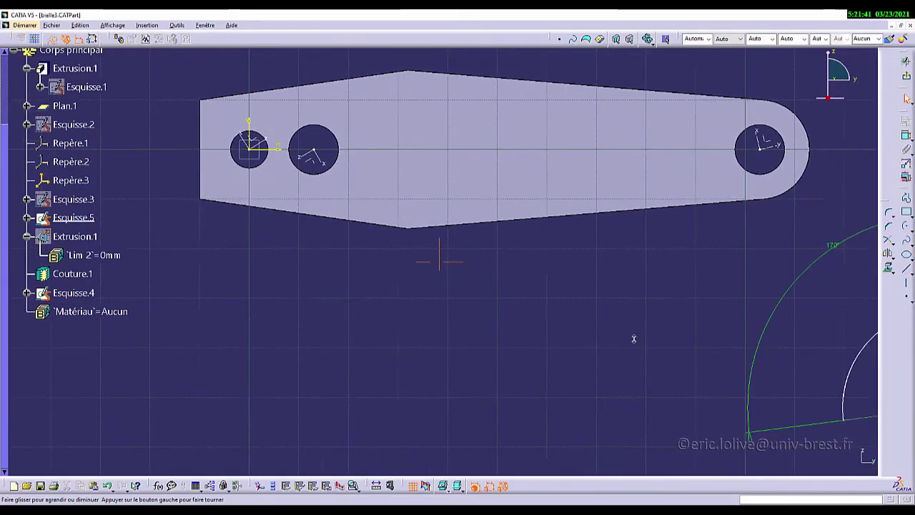
middle_drag(634, 339, 629, 361)
middle_drag(574, 320, 470, 294)
click(906, 135)
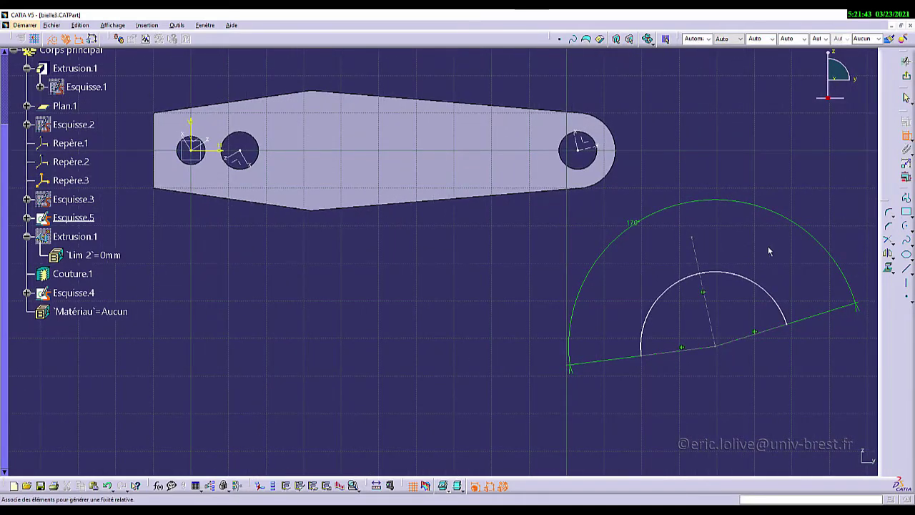
click(692, 278)
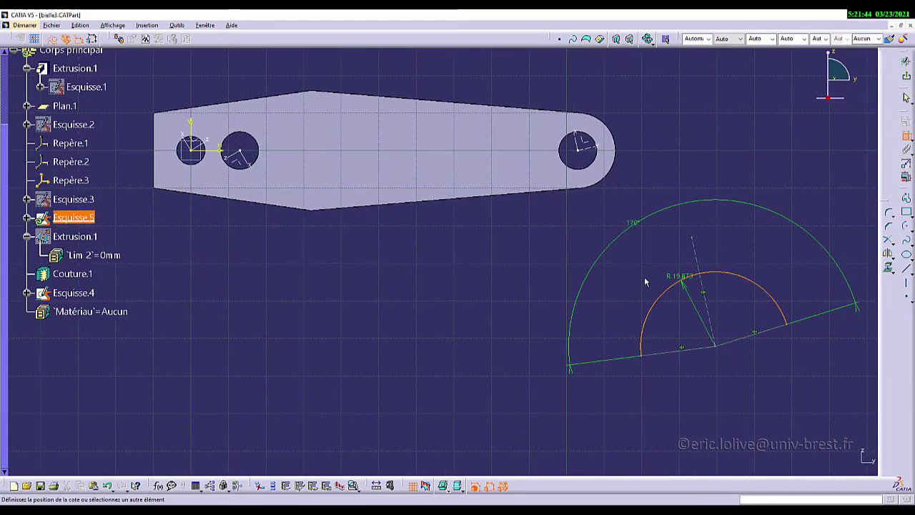
click(243, 134)
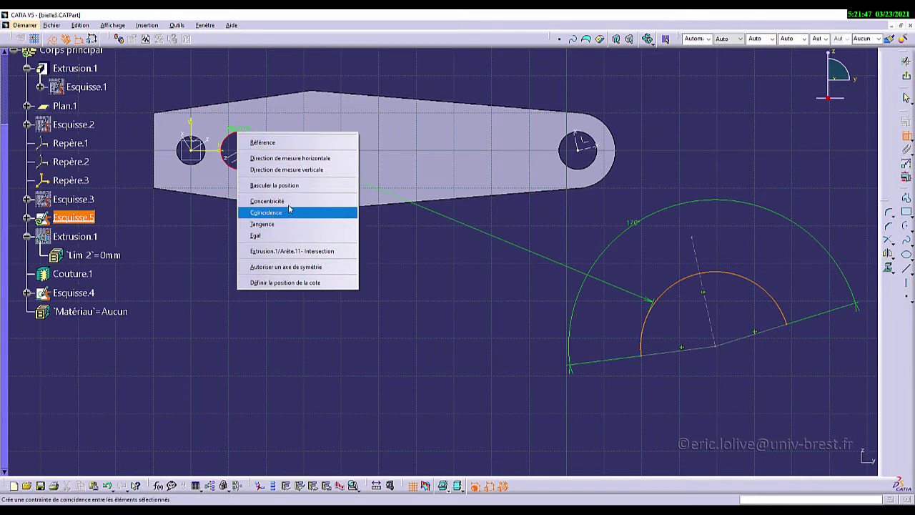
click(284, 212)
middle_click(285, 217)
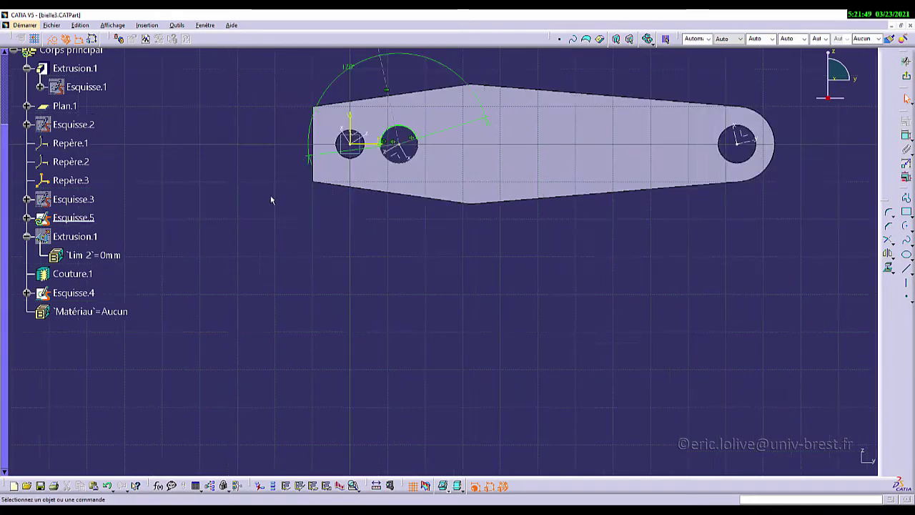
Swing the arc to the middle hole's lower right side, make its construction axis coincident with the local x axis, and exit the sketch.
middle_drag(428, 242, 378, 326)
mouse_move(332, 124)
mouse_down()
mouse_move(327, 131)
mouse_move(419, 193)
mouse_move(412, 287)
mouse_up()
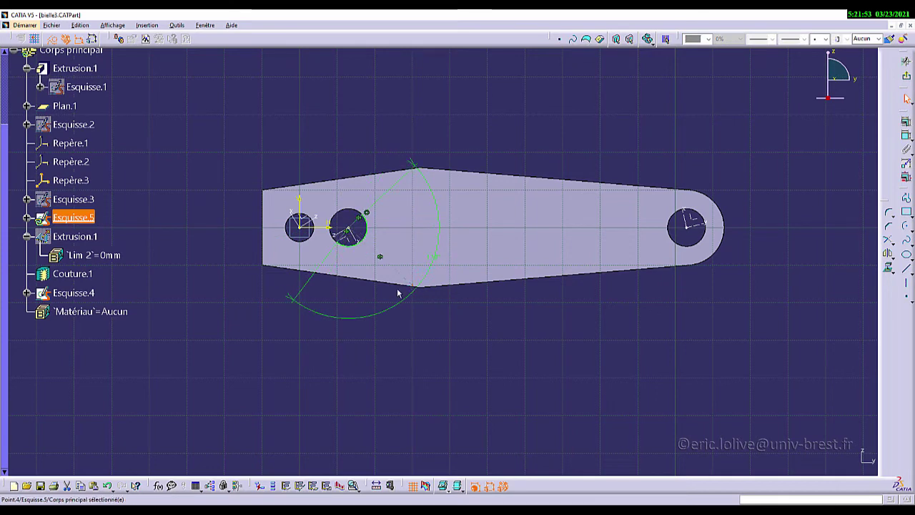
mouse_move(375, 302)
middle_down()
mouse_move(388, 215)
mouse_move(566, 240)
middle_up()
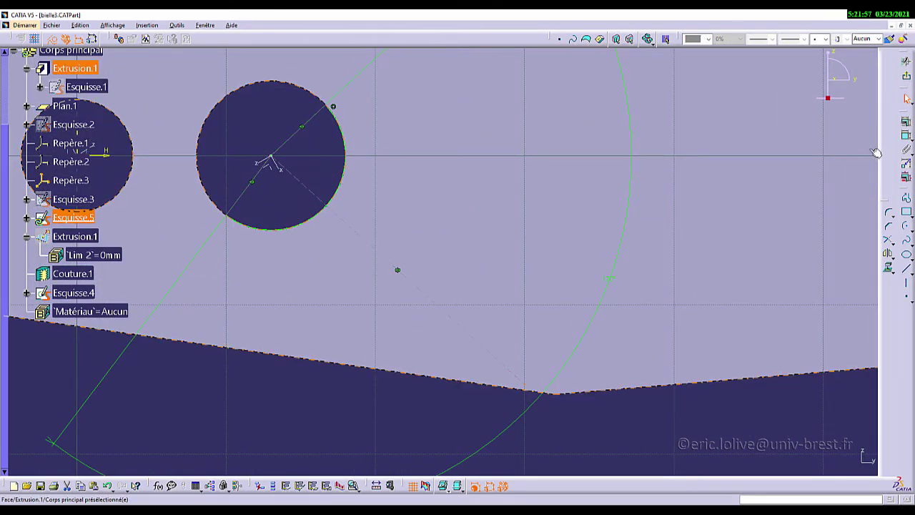
click(905, 136)
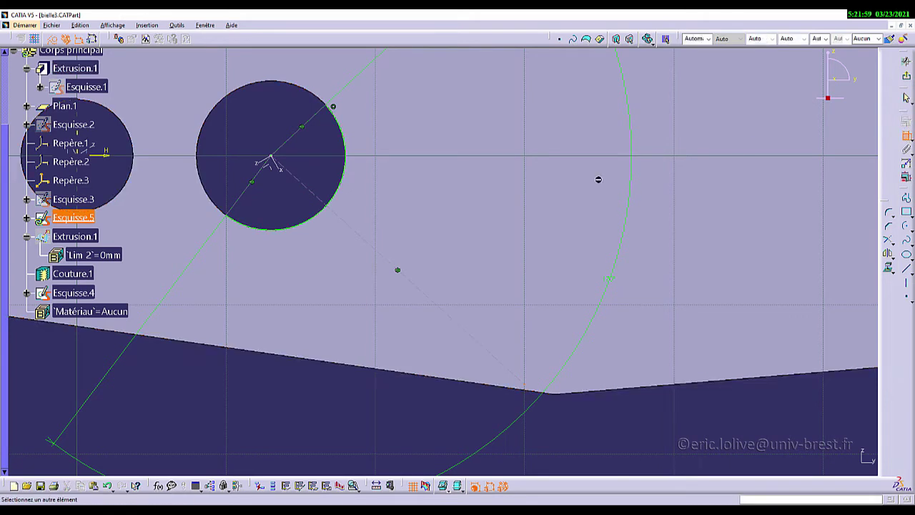
click(281, 168)
click(301, 180)
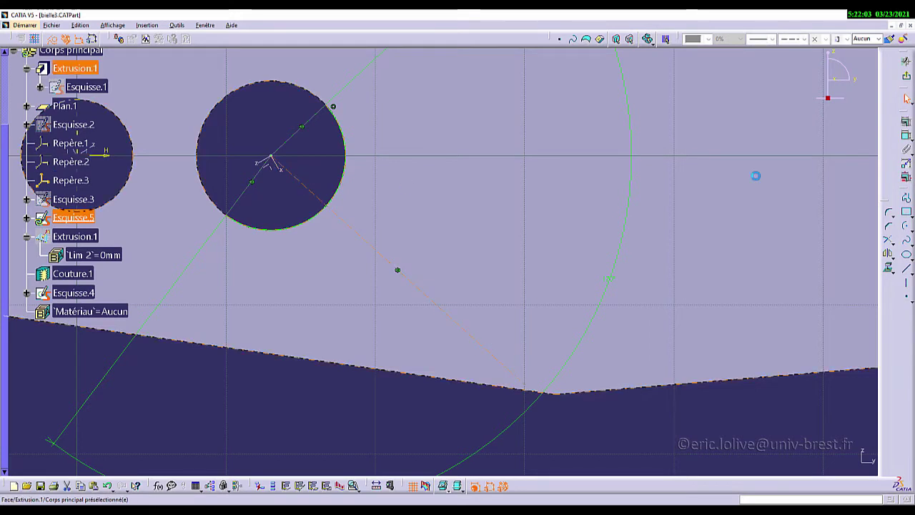
click(907, 136)
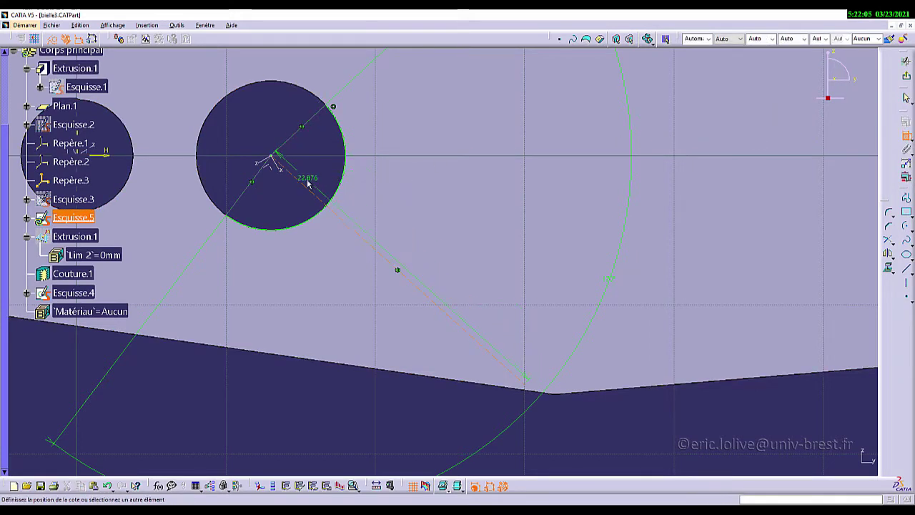
click(283, 172)
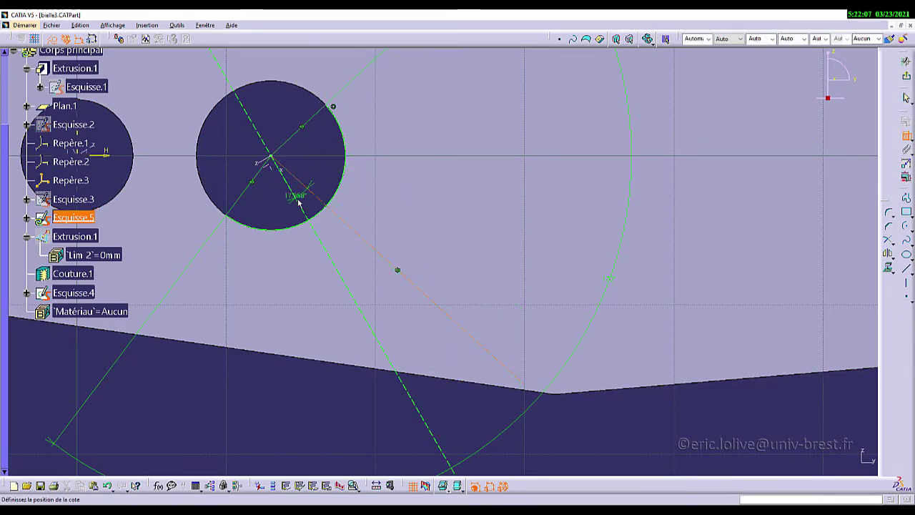
right_click(306, 202)
click(349, 262)
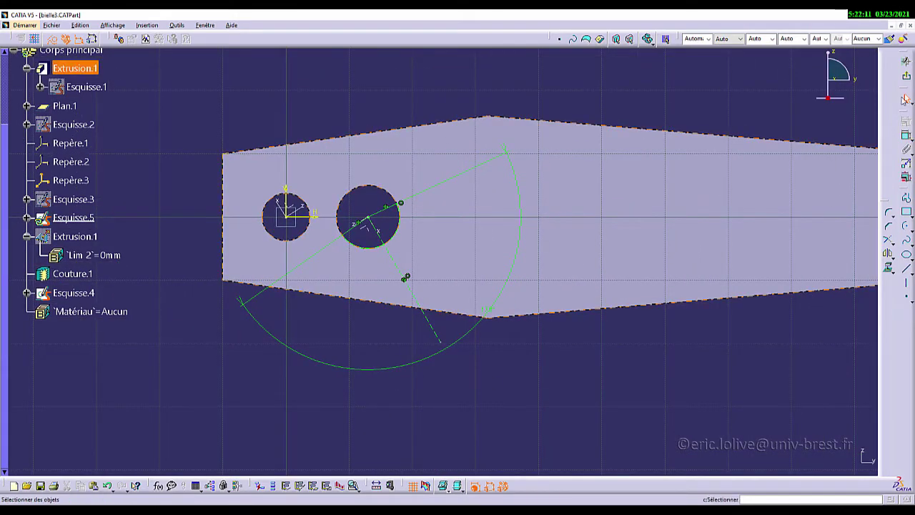
click(908, 78)
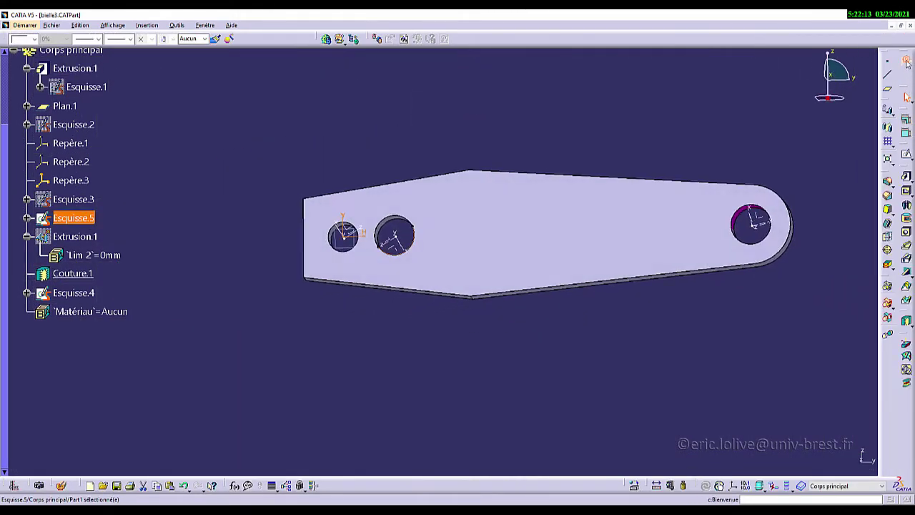
Switch to Generative Shape Design and extrude Esquisse.5 with limit 1 as Elément limitant, using the lever's opposite face.
click(616, 208)
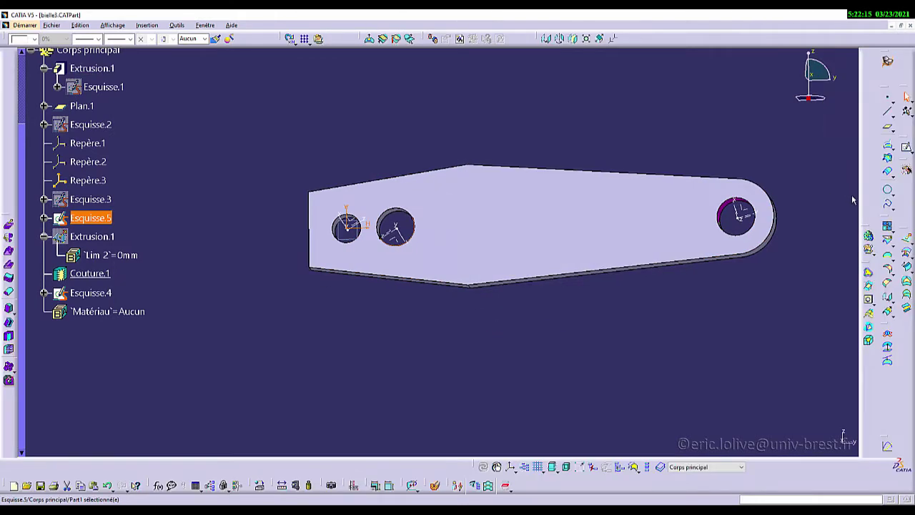
click(908, 241)
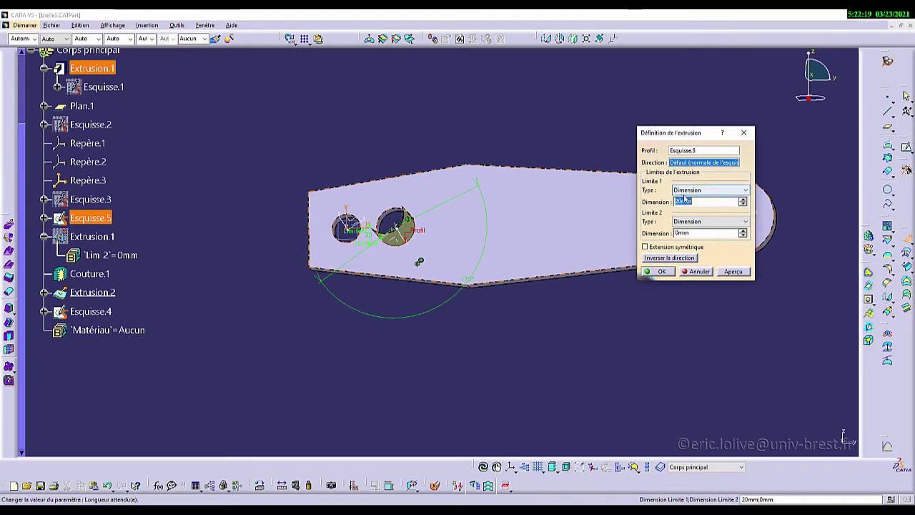
click(687, 191)
click(684, 209)
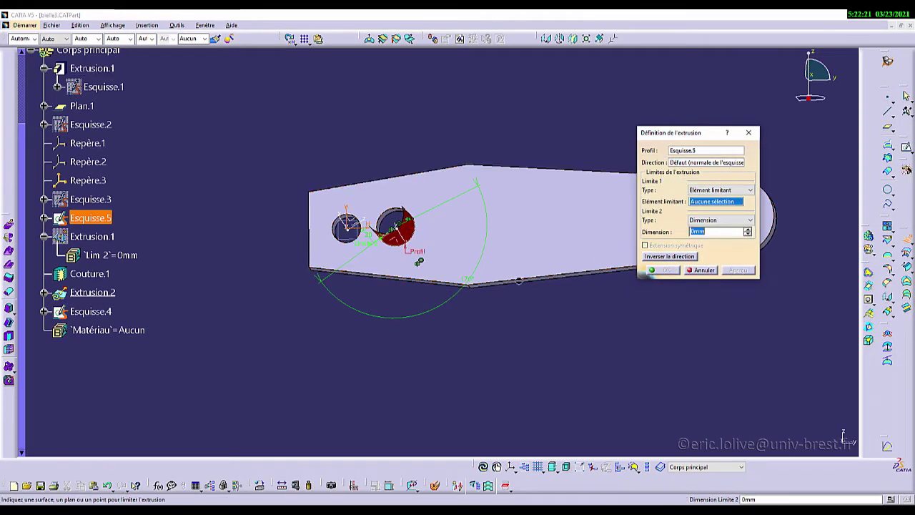
middle_drag(474, 268, 691, 329)
click(393, 175)
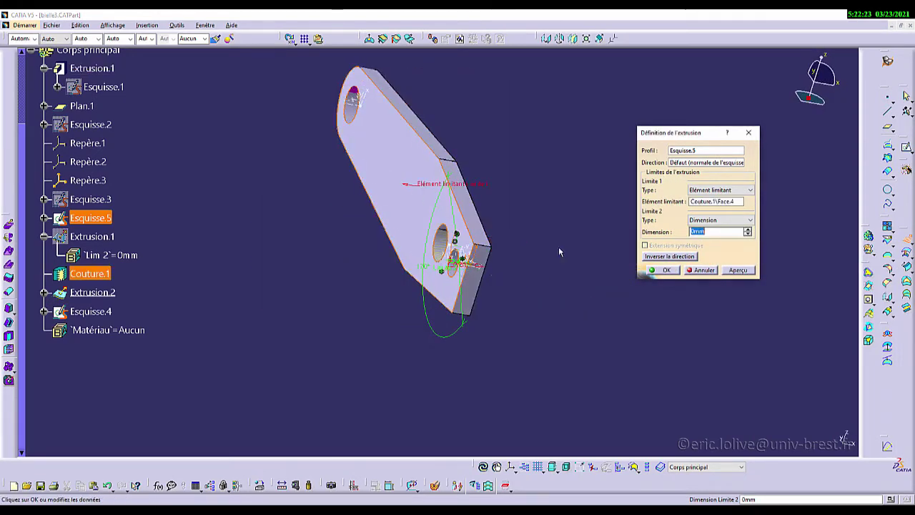
click(666, 270)
Hide the arc sketch Esquisse.5.
middle_drag(613, 292, 398, 229)
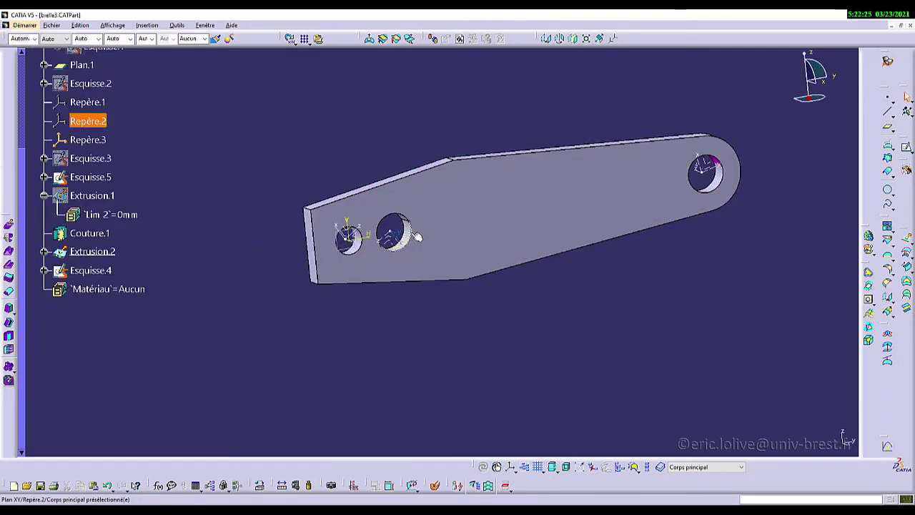
right_click(85, 177)
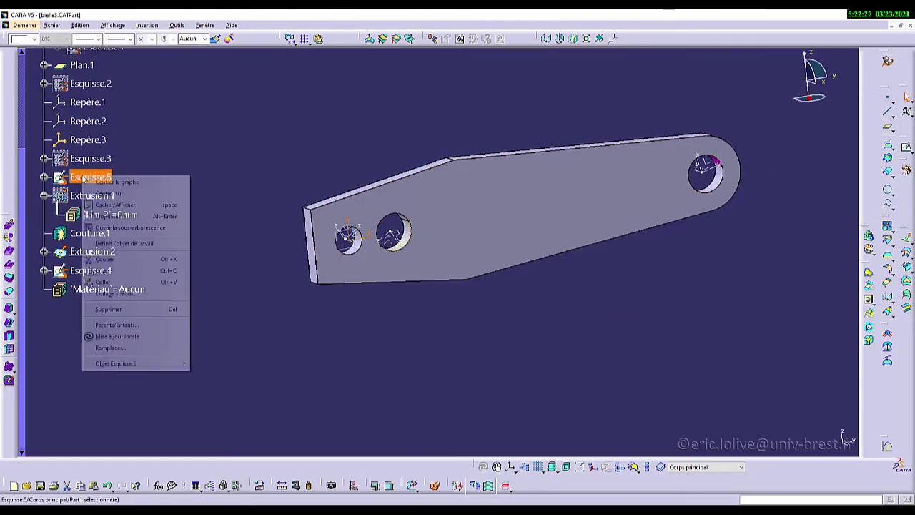
click(132, 205)
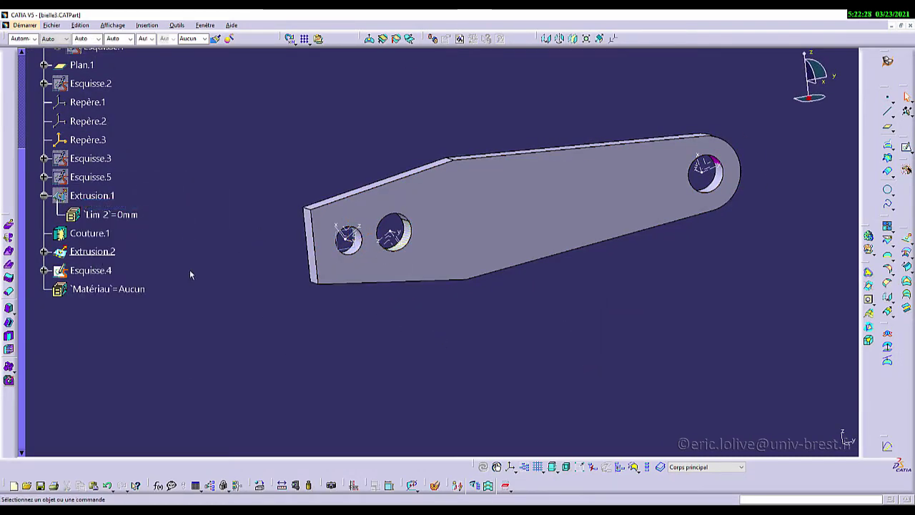
Switch to Part Design and sew the surface Extrusion.2 onto the lever body with Simplifie la géométrie turned off.
click(98, 253)
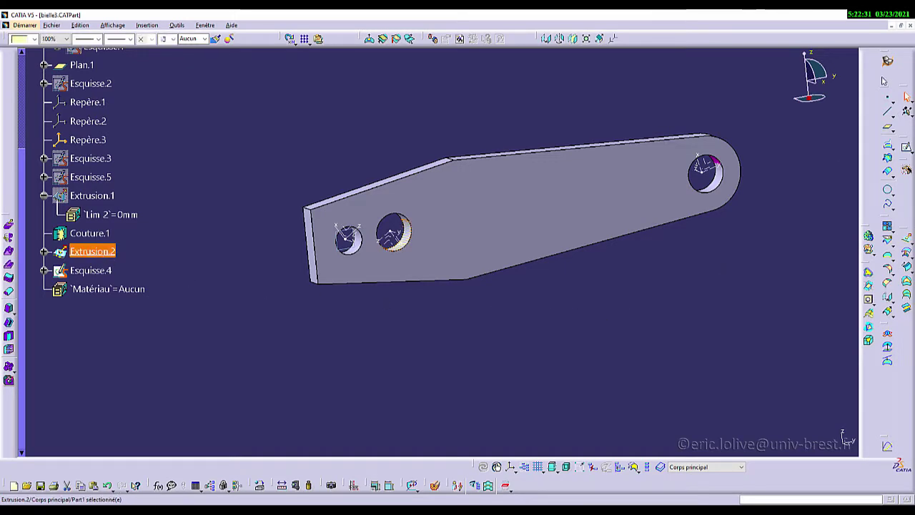
click(887, 62)
click(464, 123)
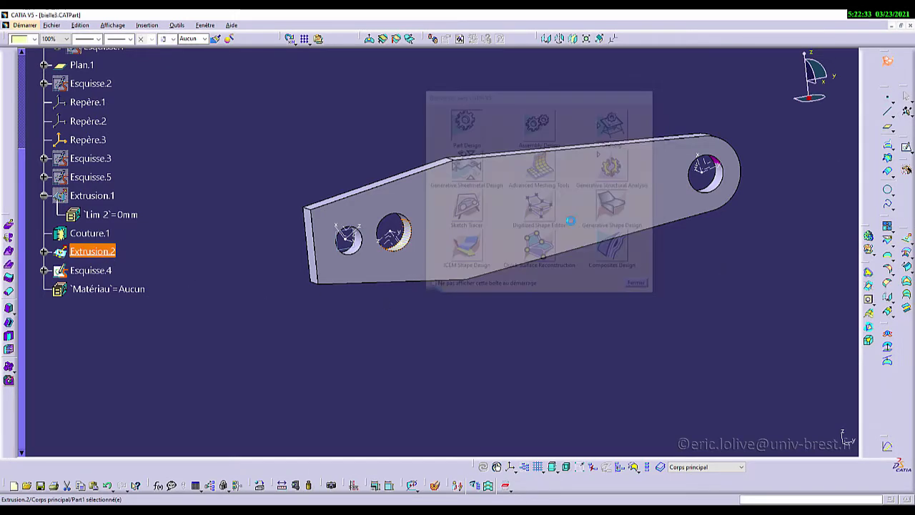
click(907, 322)
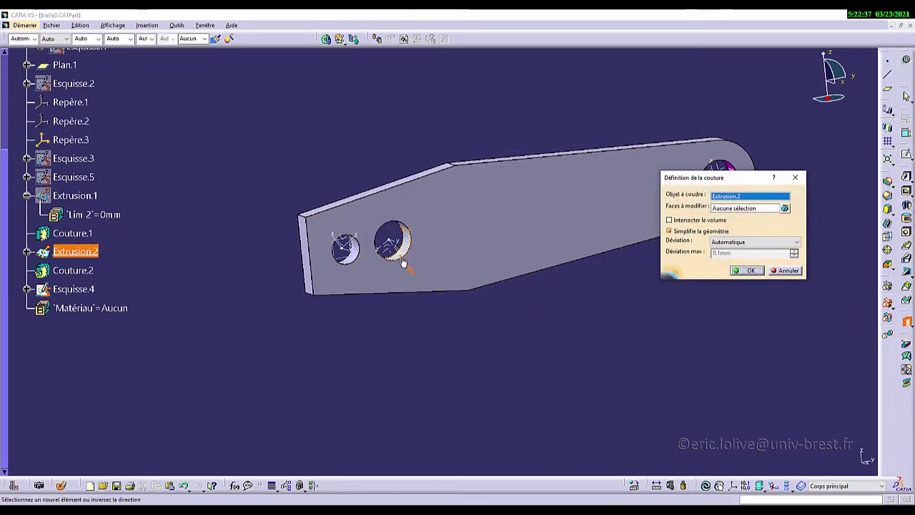
click(691, 232)
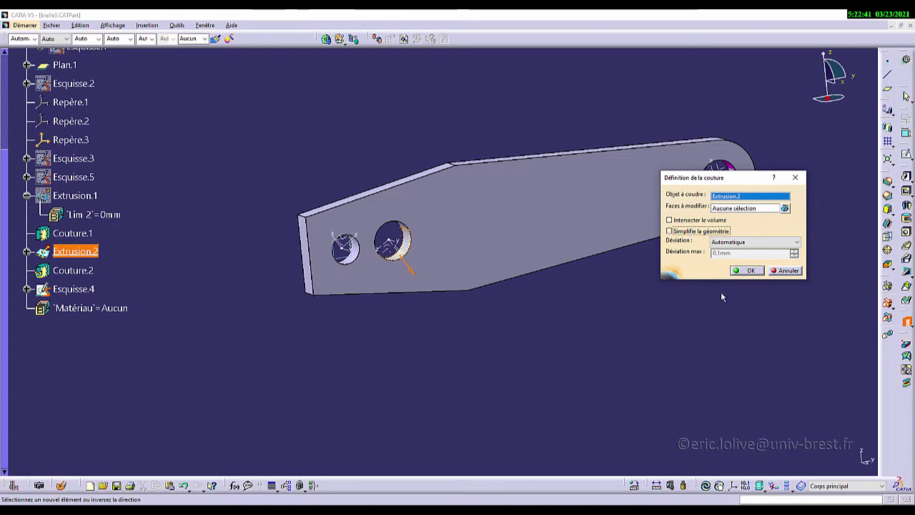
click(751, 271)
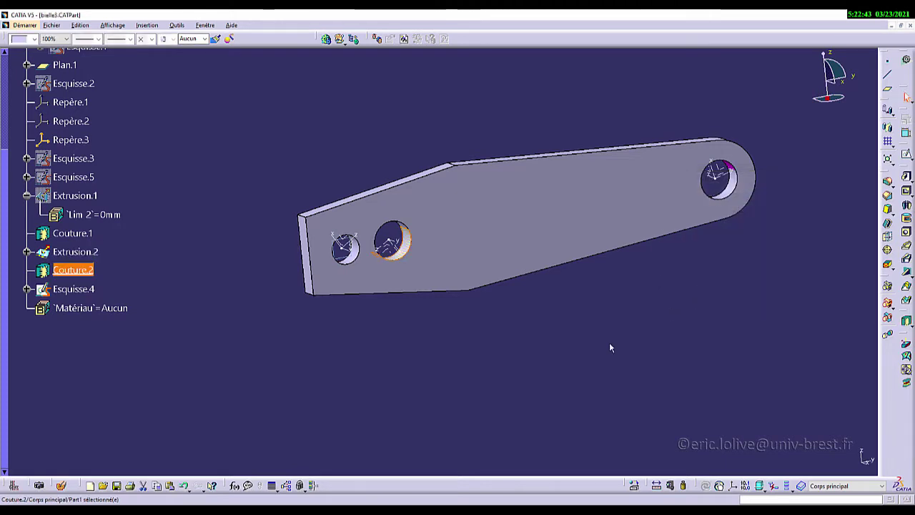
Hide the extruded arc surface Extrusion.2 in the middle hole.
click(97, 256)
right_click(97, 256)
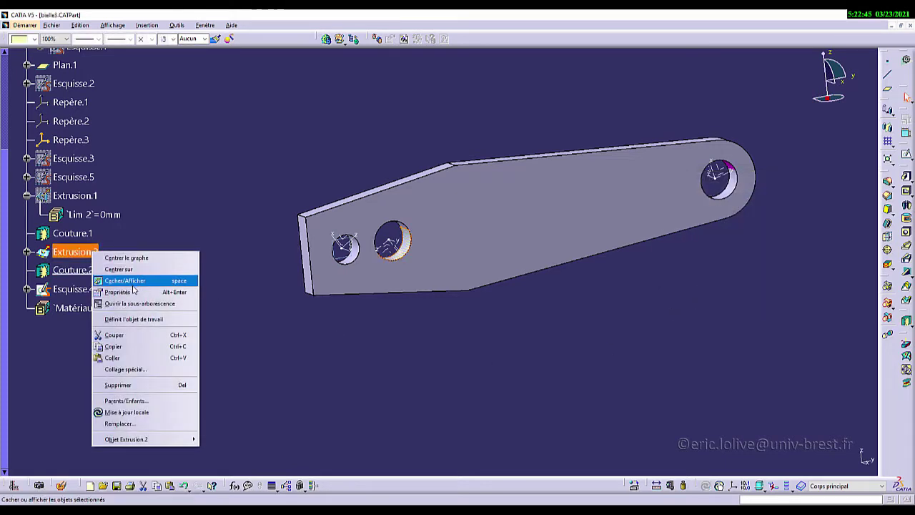
click(115, 280)
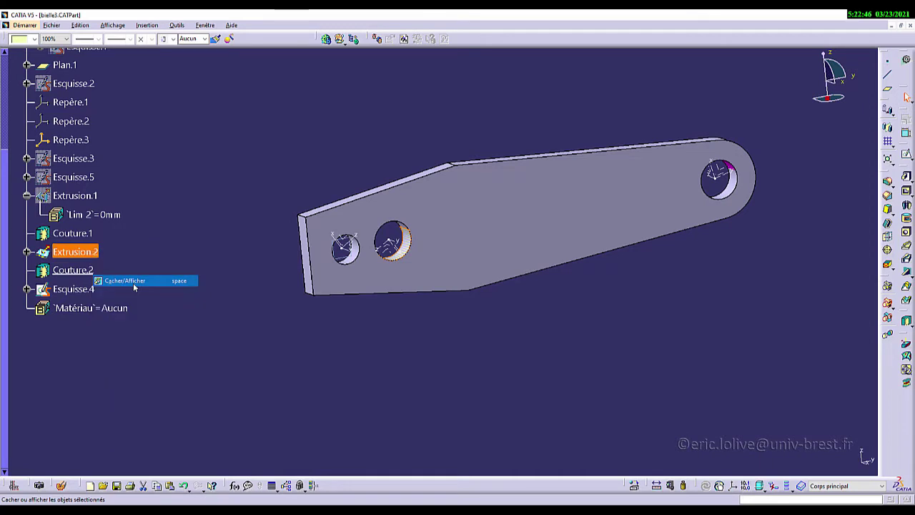
Colour the sewn surface feature Couture.2 magenta to mark the loaded area of the middle hole.
click(87, 271)
click(34, 41)
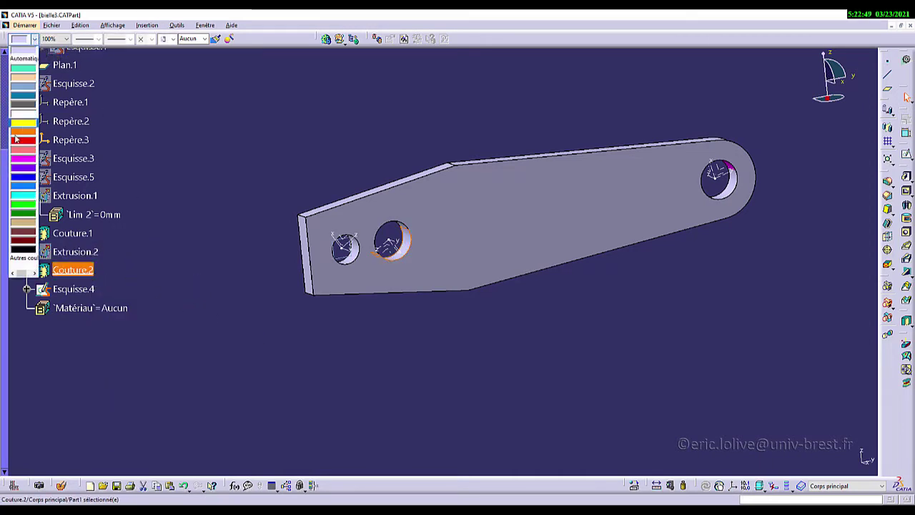
click(19, 159)
click(546, 382)
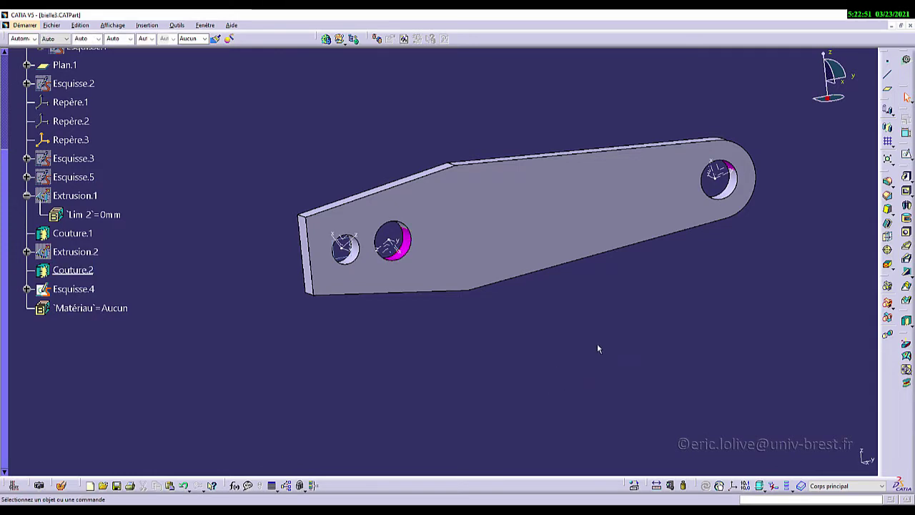
Edit the sketch Esquisse.4 and make its 170-degree arc coincident with the edge of the small hole near the lever's square end.
middle_drag(596, 343, 355, 329)
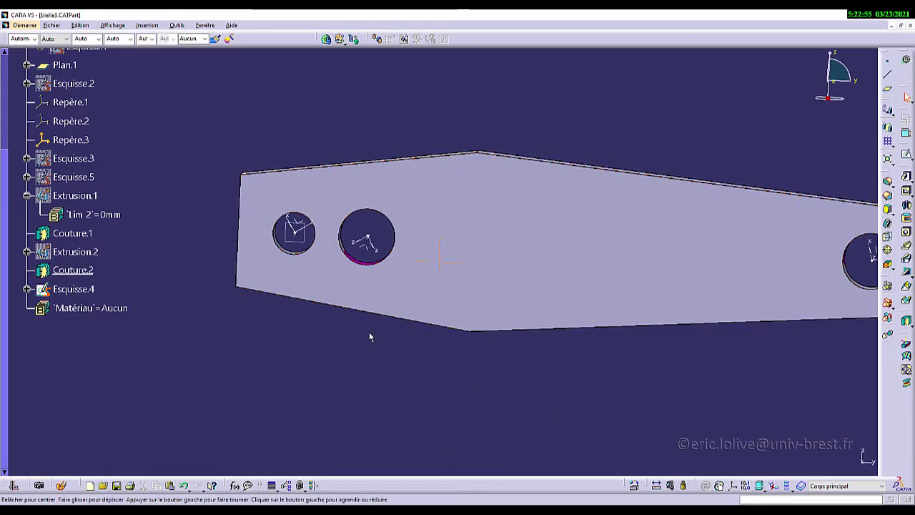
middle_drag(426, 333, 327, 317)
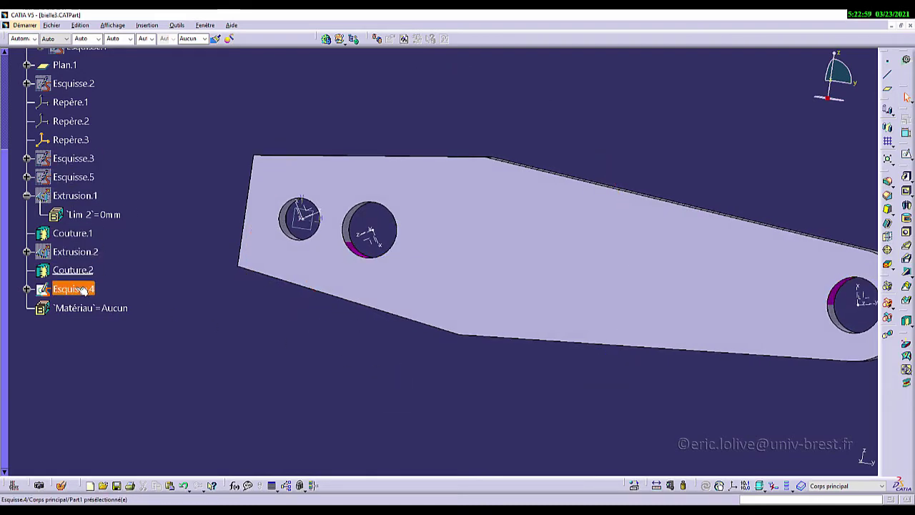
double_click(82, 289)
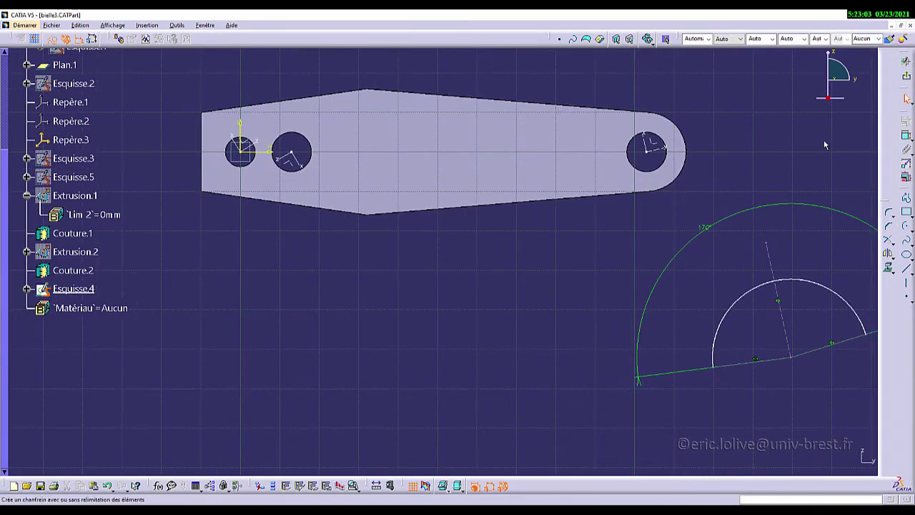
click(908, 137)
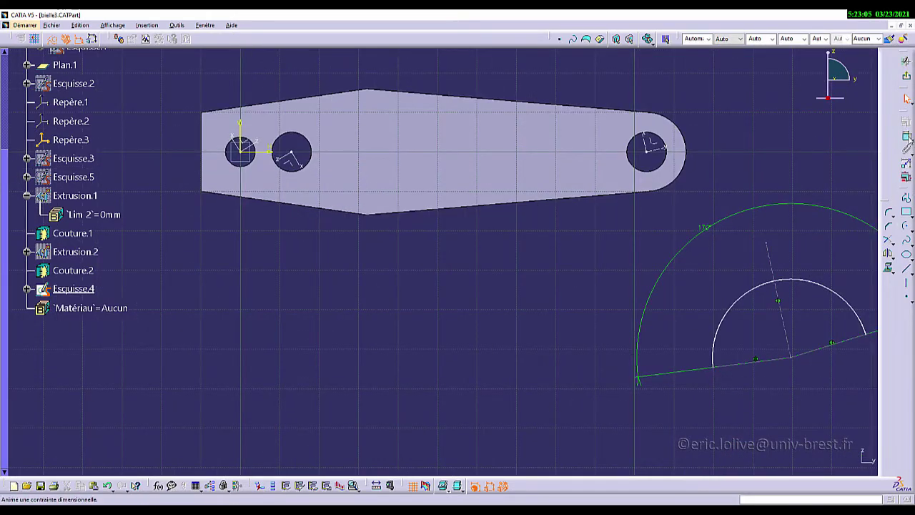
click(754, 294)
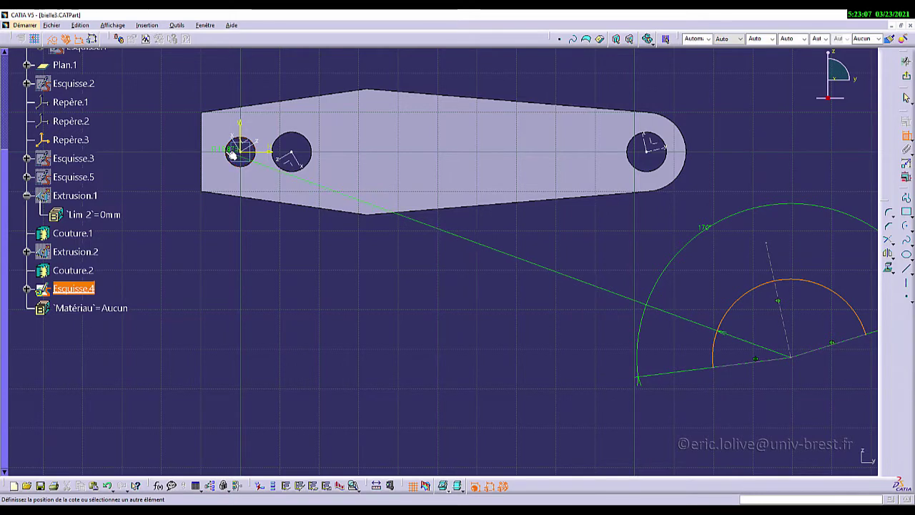
right_click(226, 152)
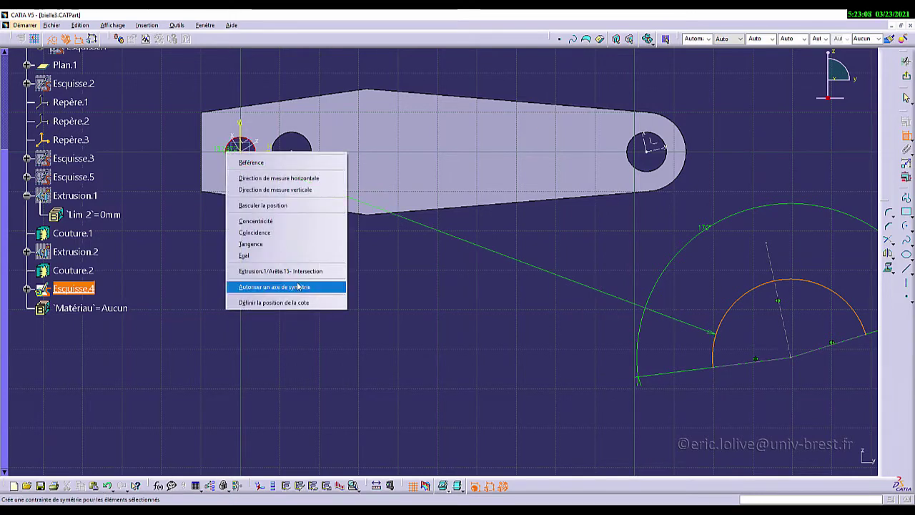
click(276, 233)
Make the arc's construction centreline coincident with the X axis of the small hole's axis system and leave the sketch.
middle_drag(320, 252, 286, 229)
scroll(286, 229, down, 1)
middle_drag(286, 229, 460, 288)
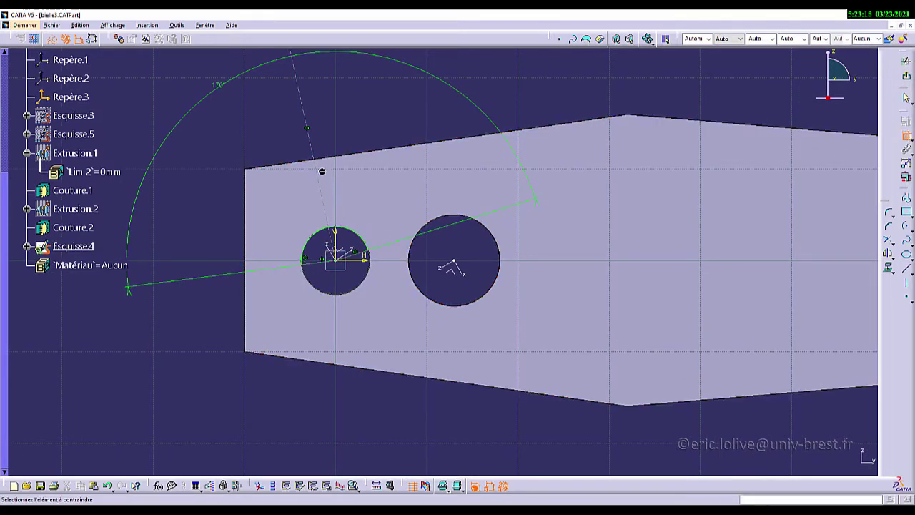
click(316, 163)
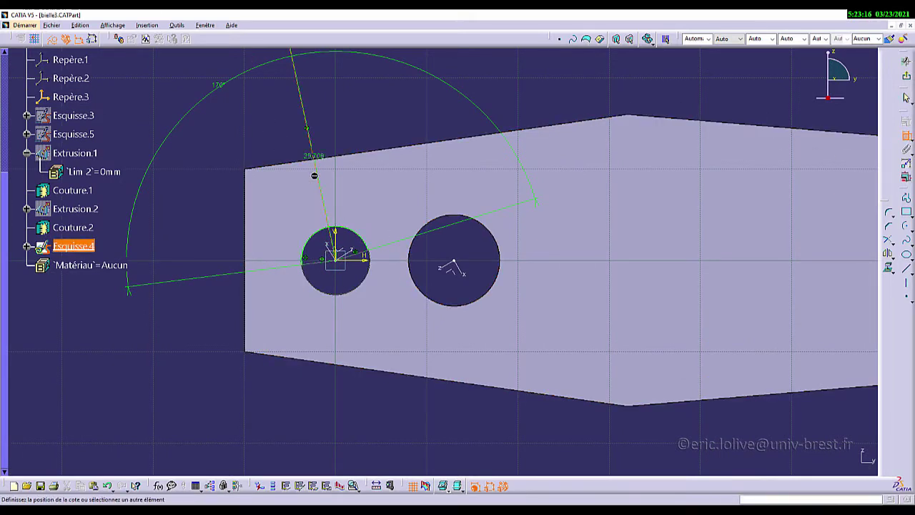
click(333, 249)
right_click(285, 170)
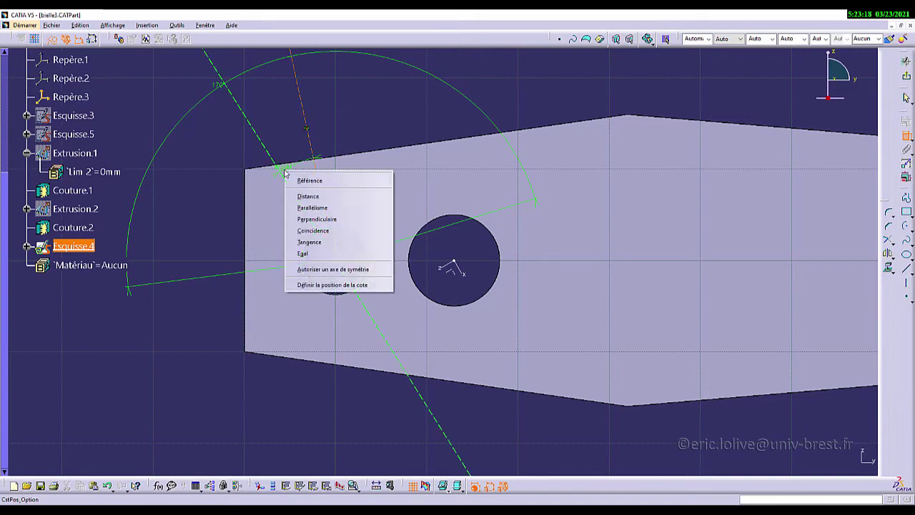
click(327, 230)
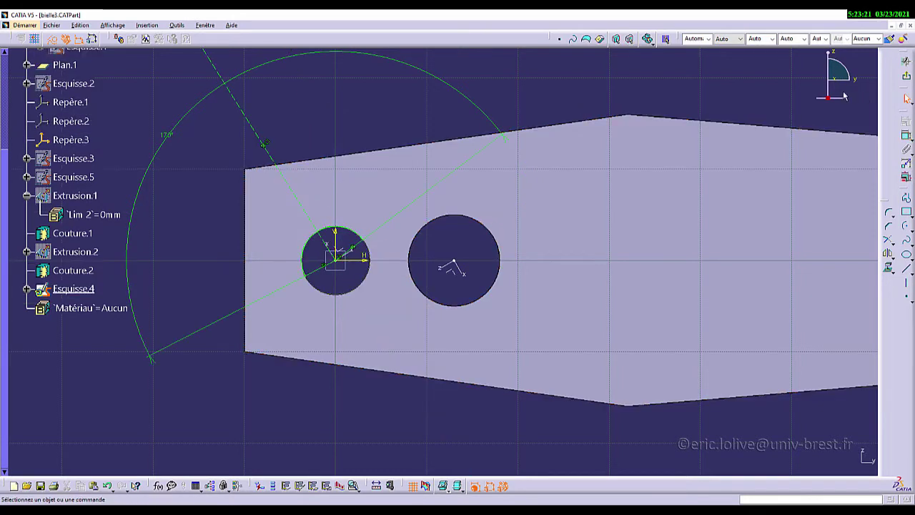
click(906, 76)
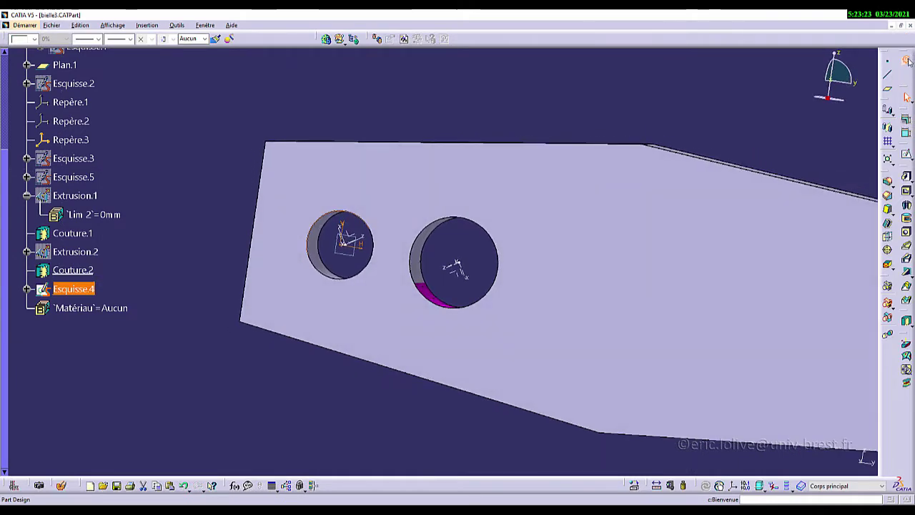
Switch to the Generative Shape Design workbench and define the sketch Esquisse.4 as the work object.
click(465, 123)
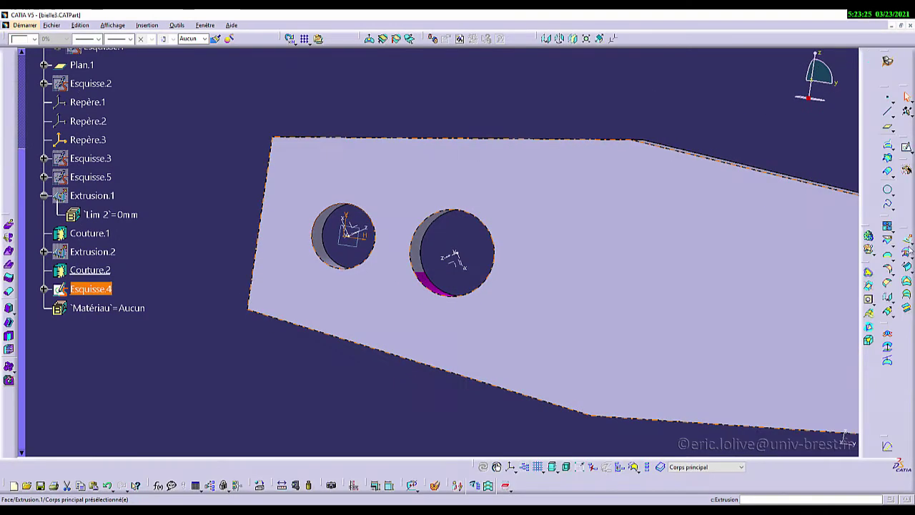
click(908, 243)
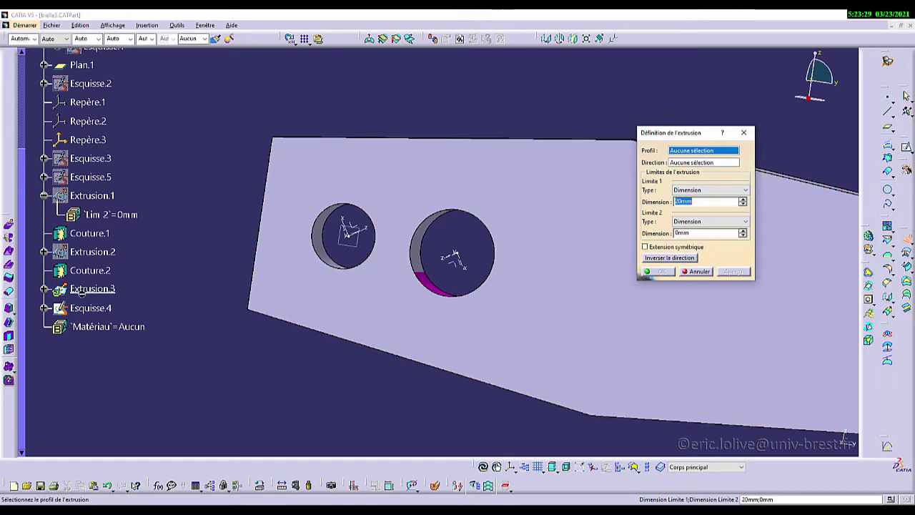
click(697, 272)
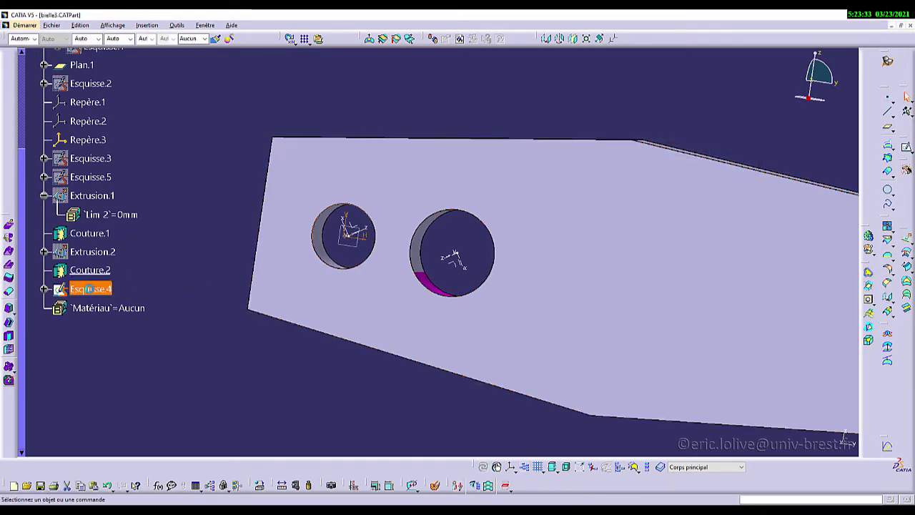
double_click(90, 288)
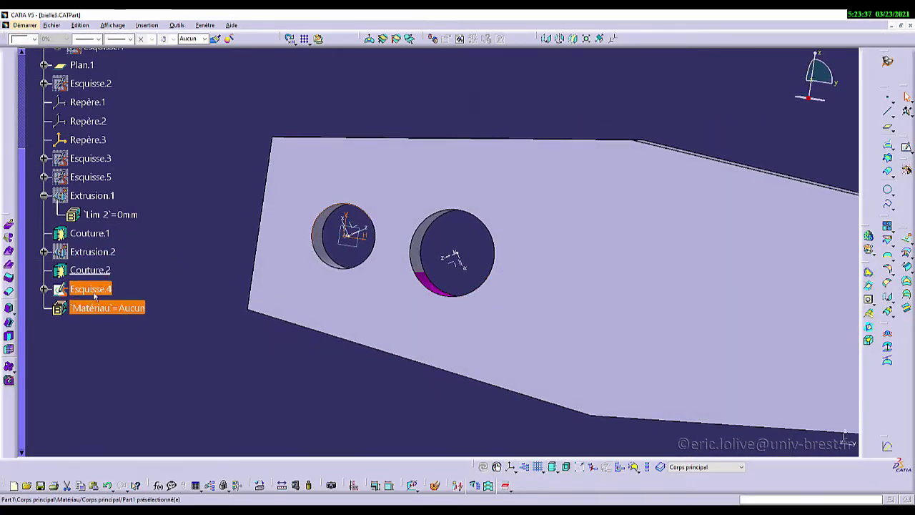
right_click(95, 290)
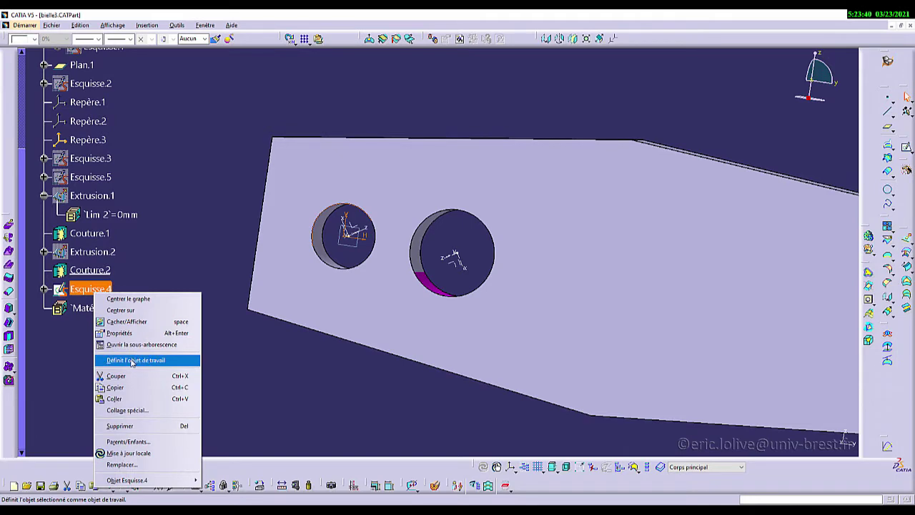
click(131, 361)
click(96, 290)
Extrude Esquisse.4 as a surface through the small hole, limited by the lever's opposite flat face with the Elément limitant type.
middle_drag(374, 381, 425, 341)
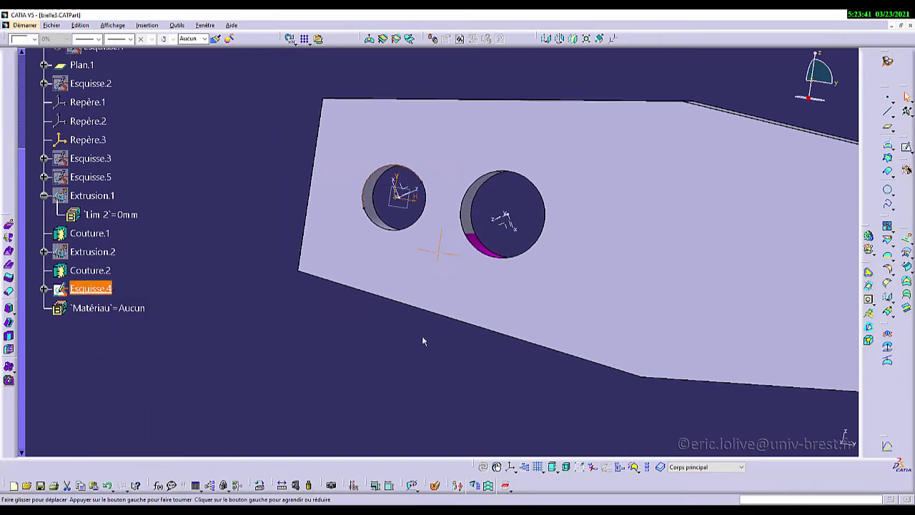
scroll(400, 322, down, 1)
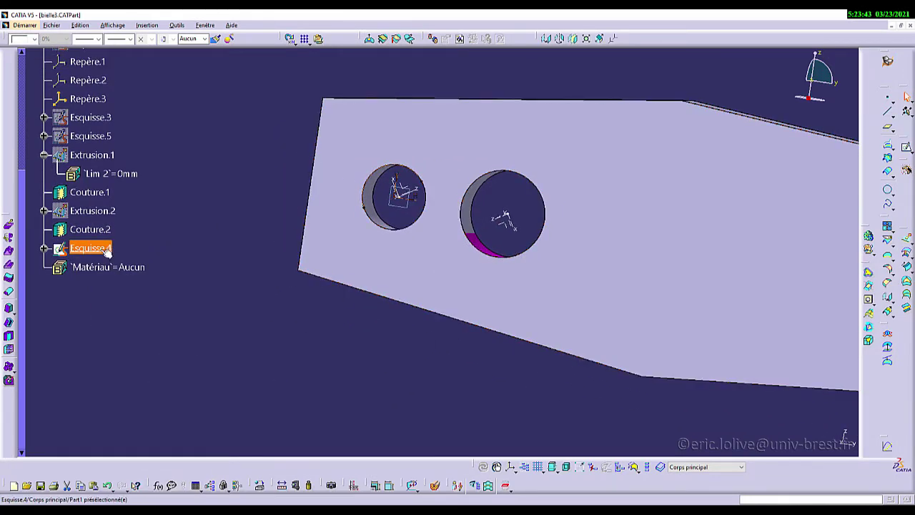
click(907, 243)
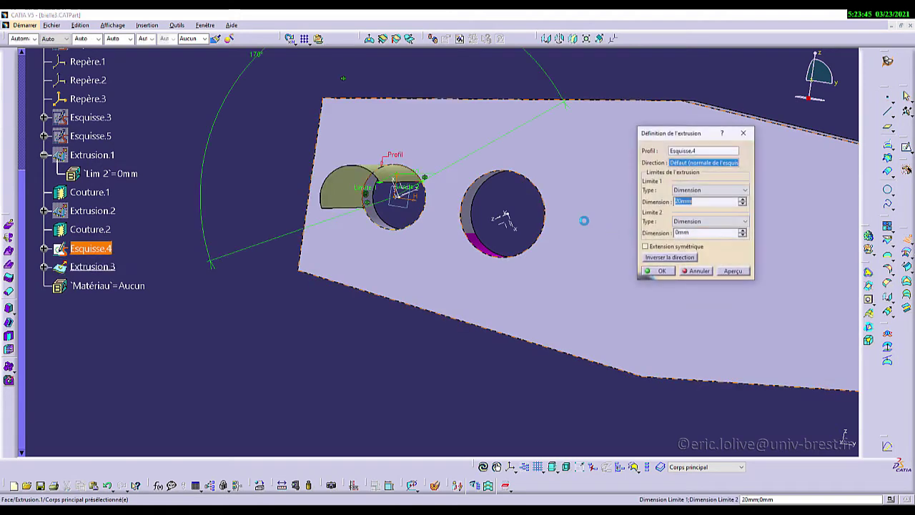
middle_drag(443, 208, 705, 221)
click(709, 190)
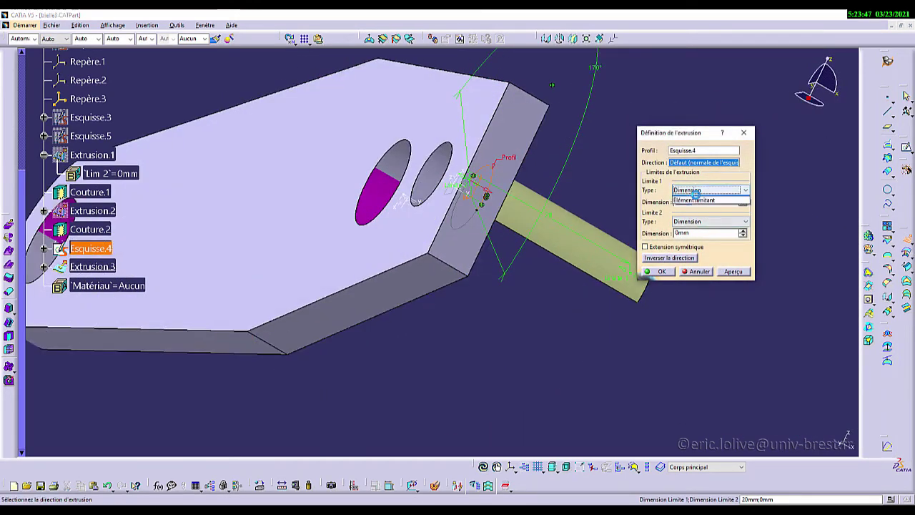
click(693, 210)
click(274, 198)
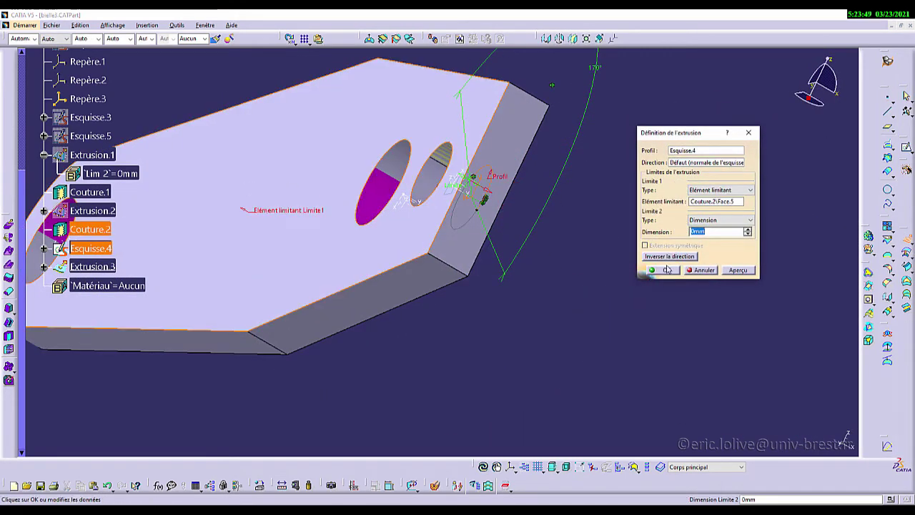
click(666, 269)
Hide the arc sketch Esquisse.4.
middle_drag(472, 207, 376, 175)
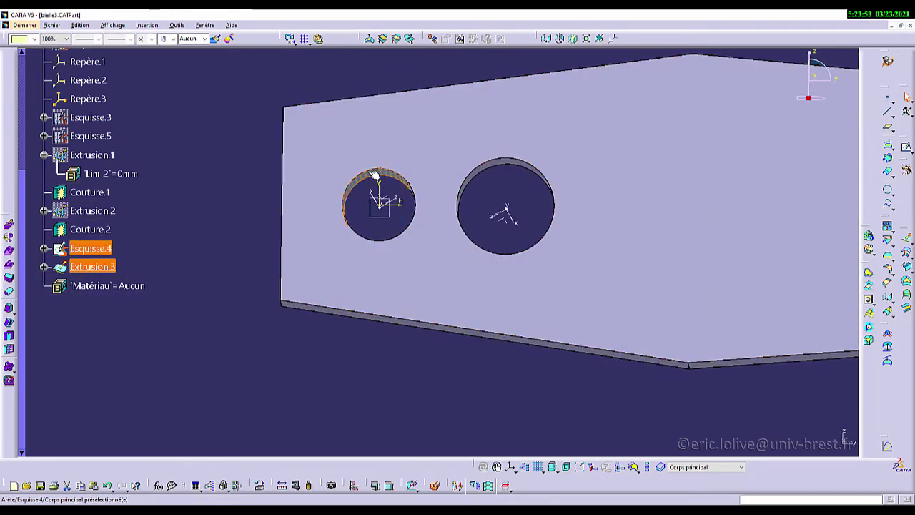
right_click(96, 248)
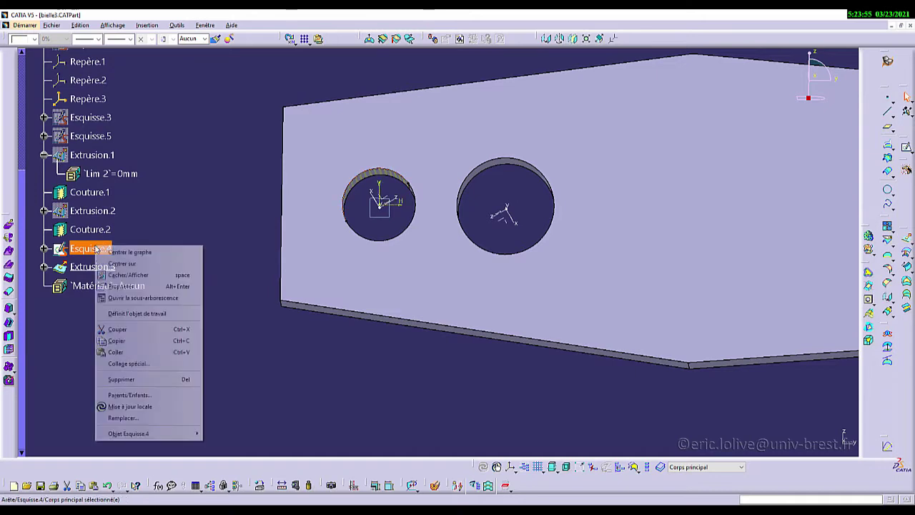
click(135, 274)
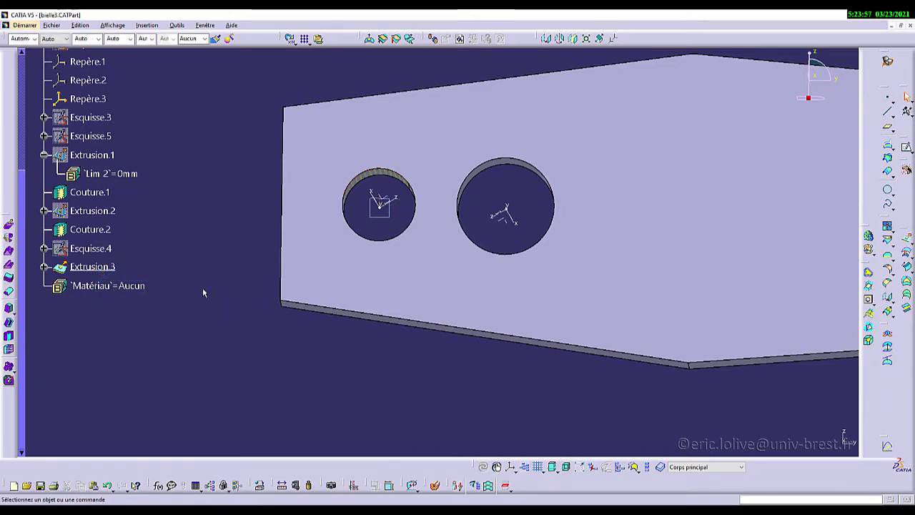
Switch to Part Design and sew the surface Extrusion.3 onto the lever body with Simplifie la géométrie turned off.
click(108, 268)
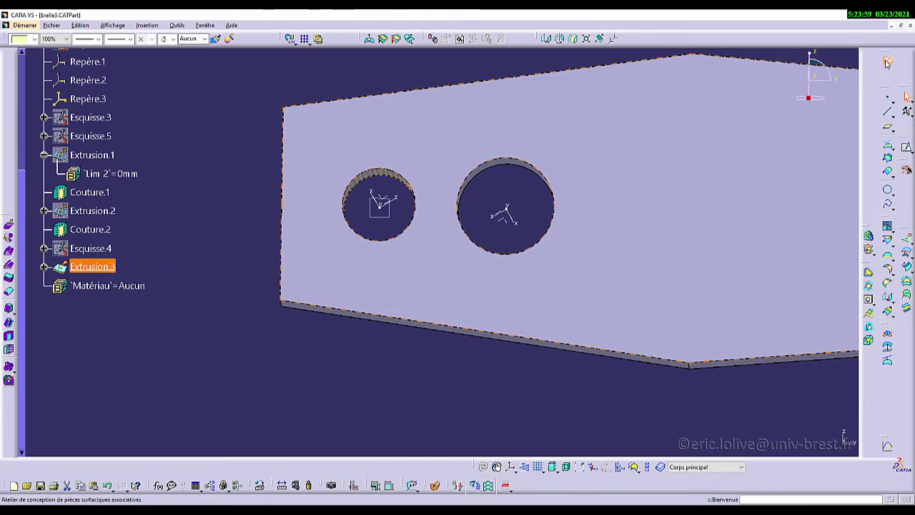
click(886, 63)
click(465, 123)
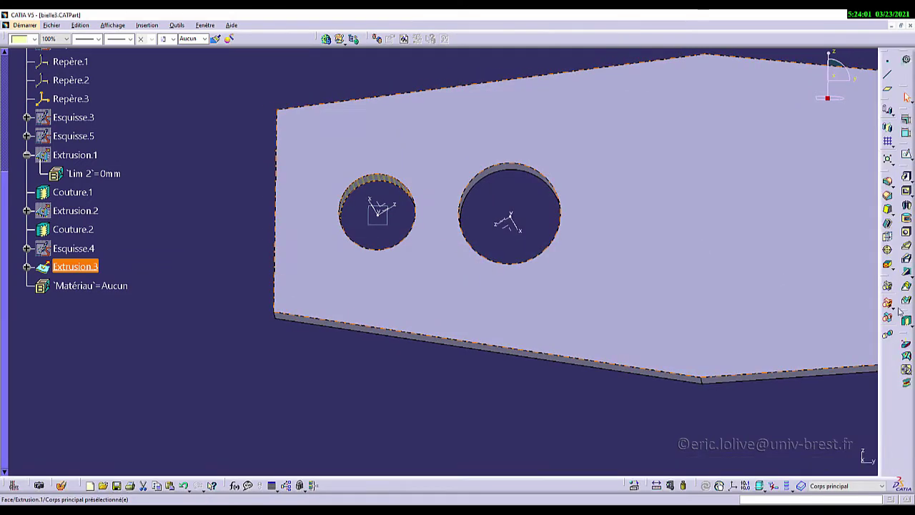
click(906, 320)
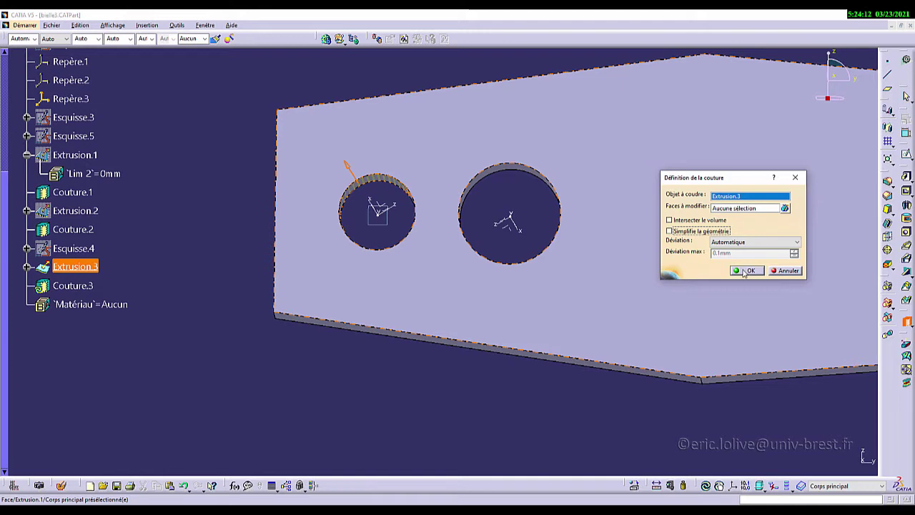
Sew the Extrusion.3 surface onto the body and hide Extrusion.3.
click(745, 271)
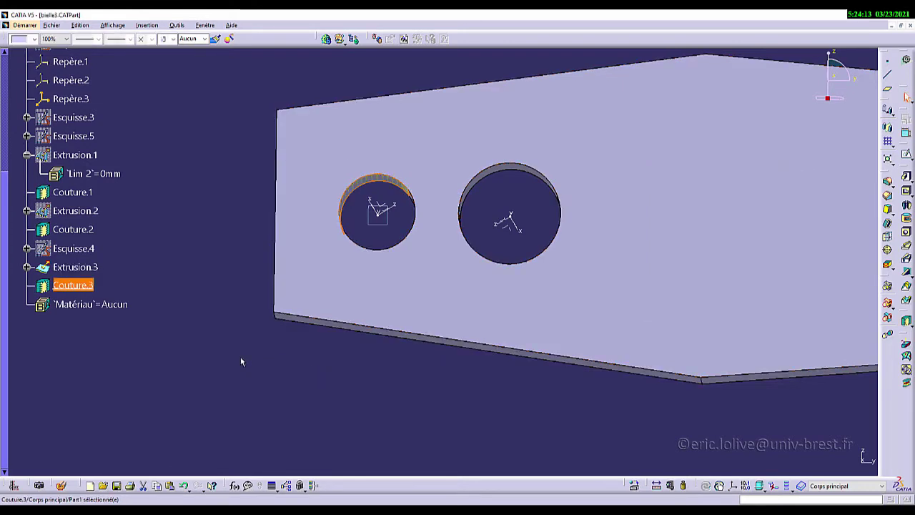
right_click(86, 269)
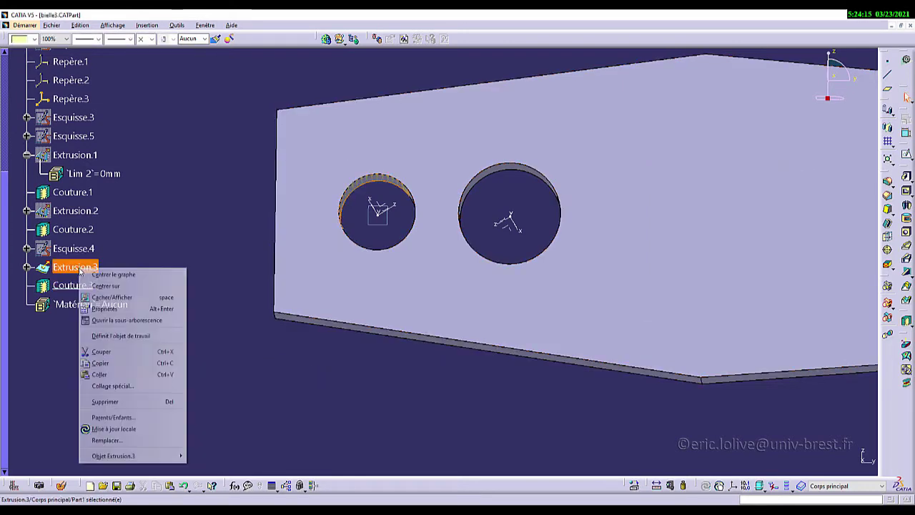
click(125, 299)
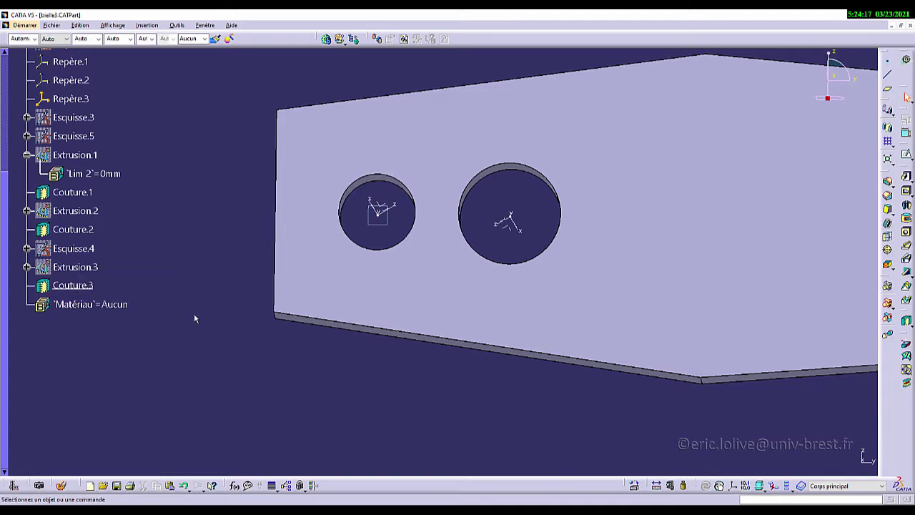
Colour the faces of the Couture.3 feature magenta.
click(88, 288)
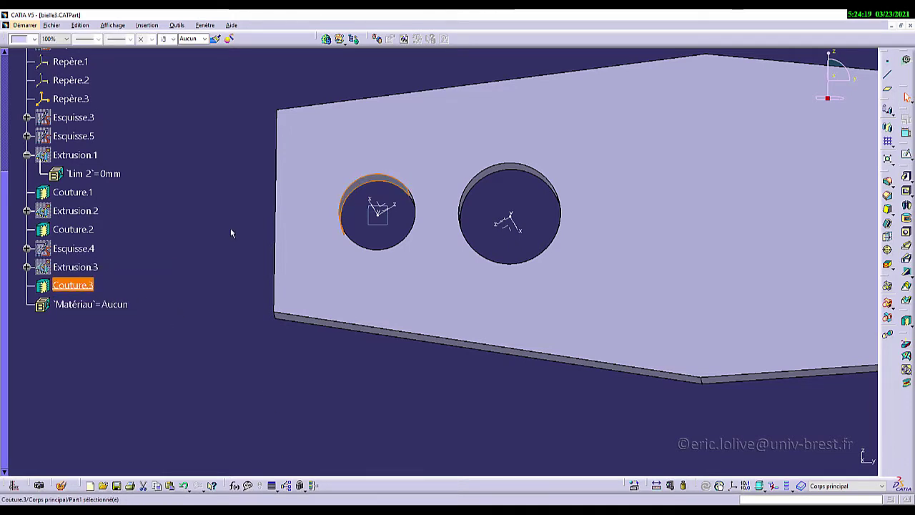
click(34, 39)
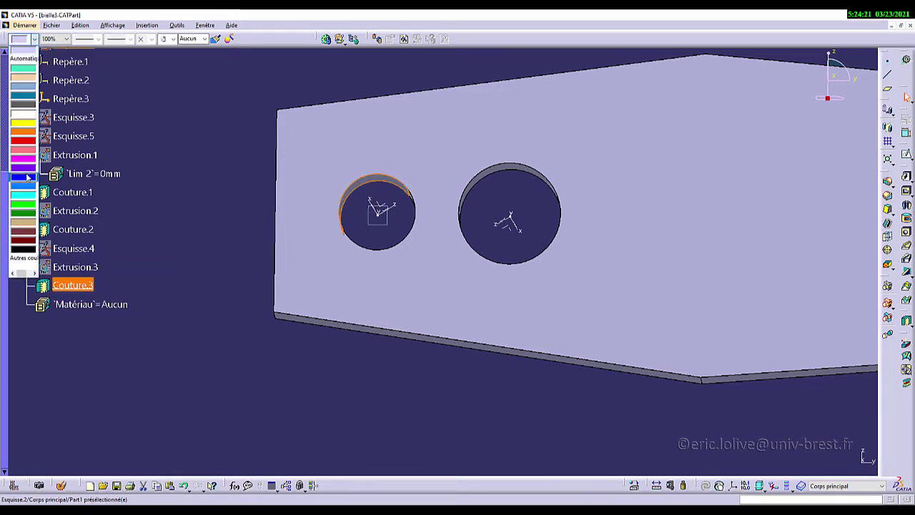
click(24, 163)
click(176, 200)
middle_drag(394, 303, 357, 275)
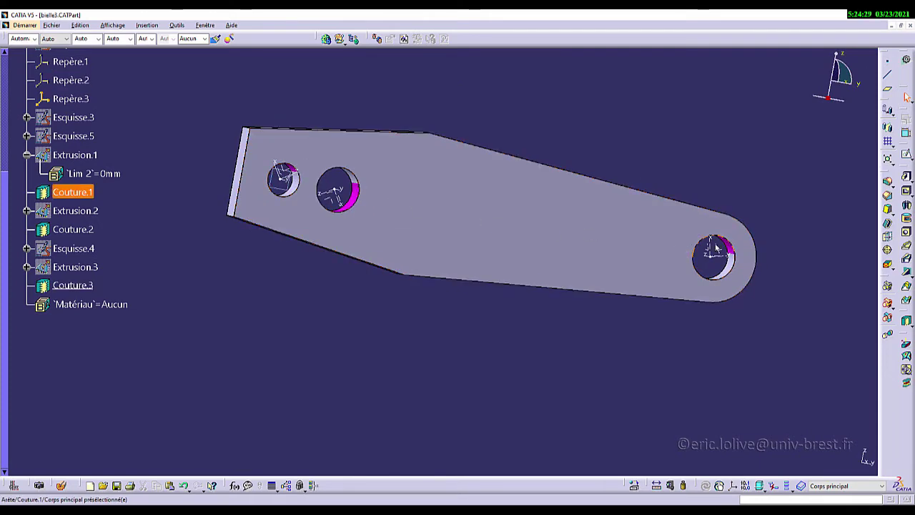
Apply the metal S235 from the default material catalogue to the main body (Corps principal).
scroll(217, 370, up, 5)
scroll(216, 370, down, 2)
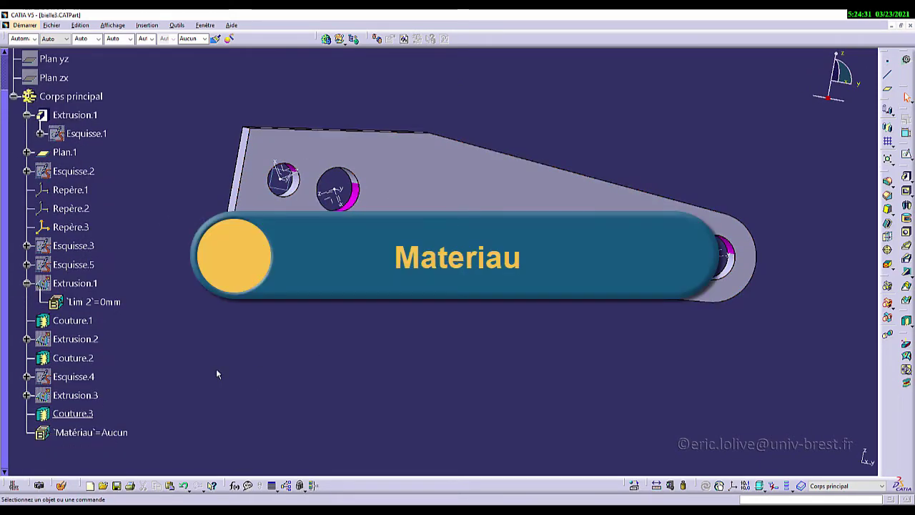
scroll(216, 369, down, 2)
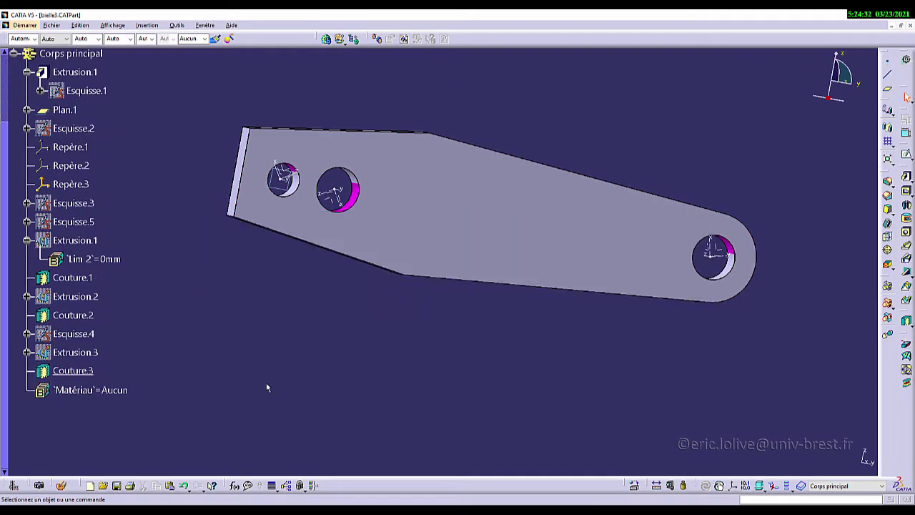
click(636, 487)
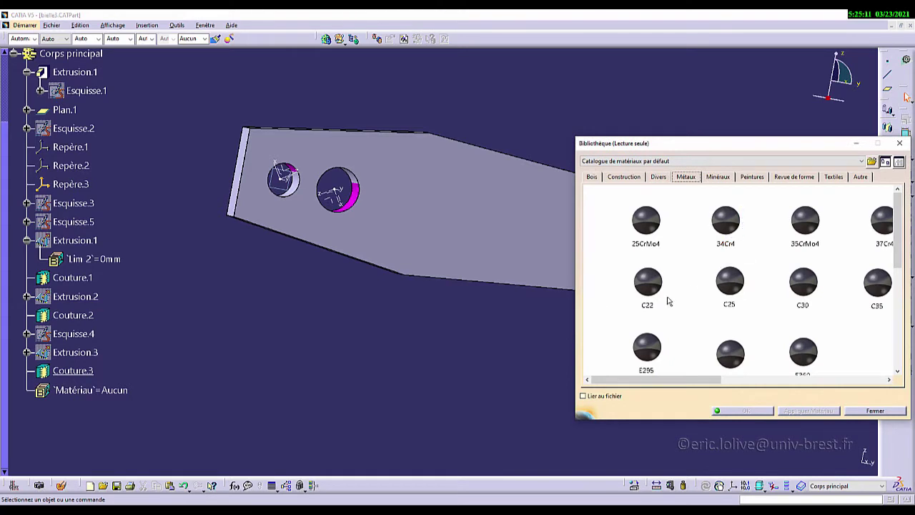
click(668, 301)
scroll(667, 293, down, 1)
click(660, 302)
scroll(662, 315, down, 1)
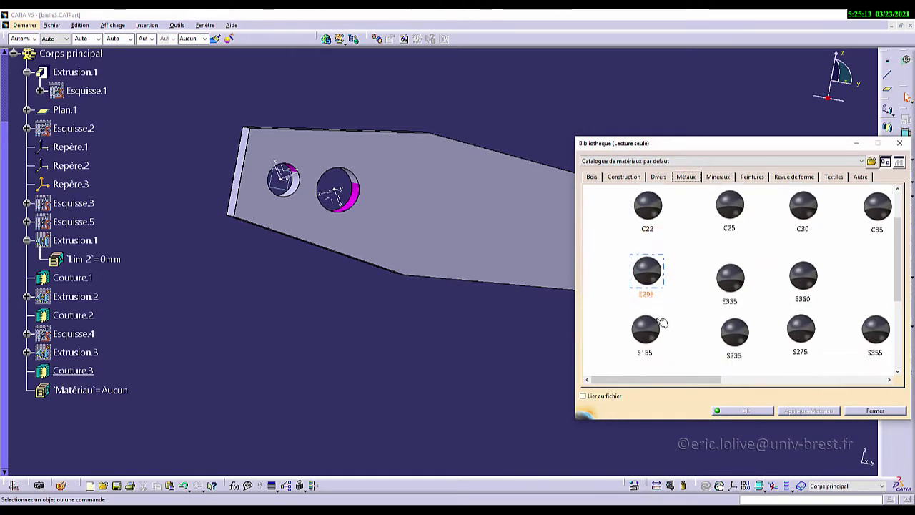
click(748, 346)
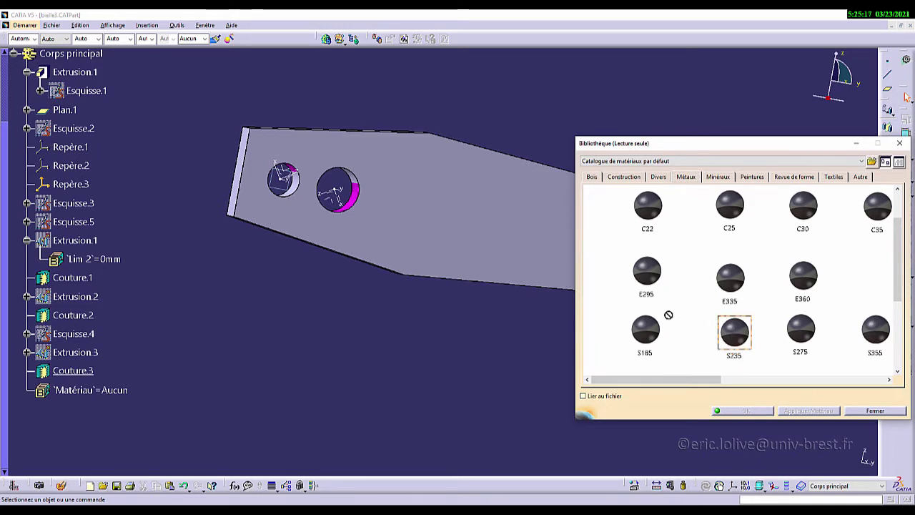
drag(669, 314, 186, 92)
drag(115, 128, 80, 62)
drag(88, 133, 71, 112)
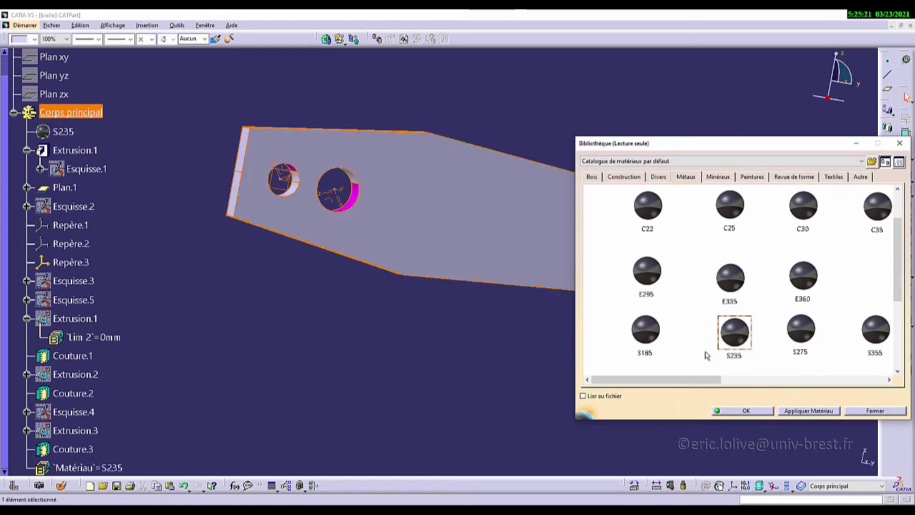
click(814, 413)
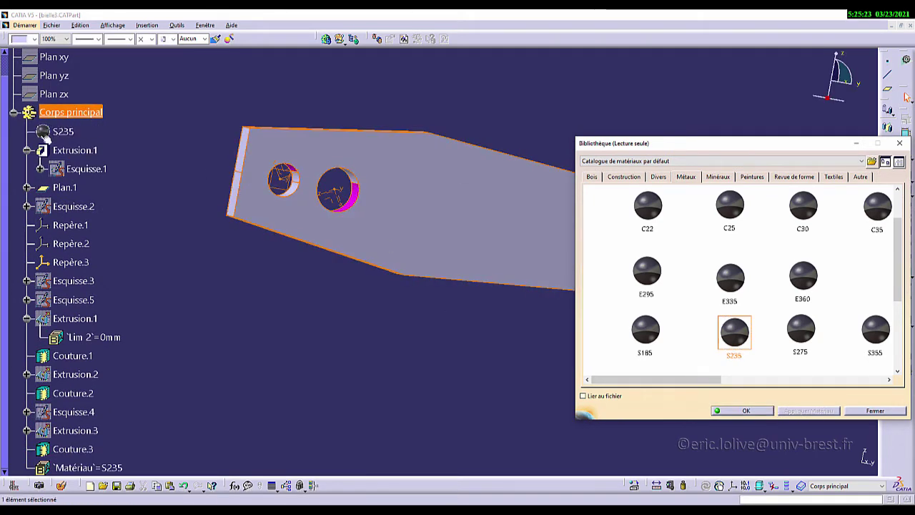
click(746, 413)
Save the part and create a new static analysis case (Analyse statique) for it.
middle_drag(496, 231, 420, 298)
middle_drag(465, 296, 489, 291)
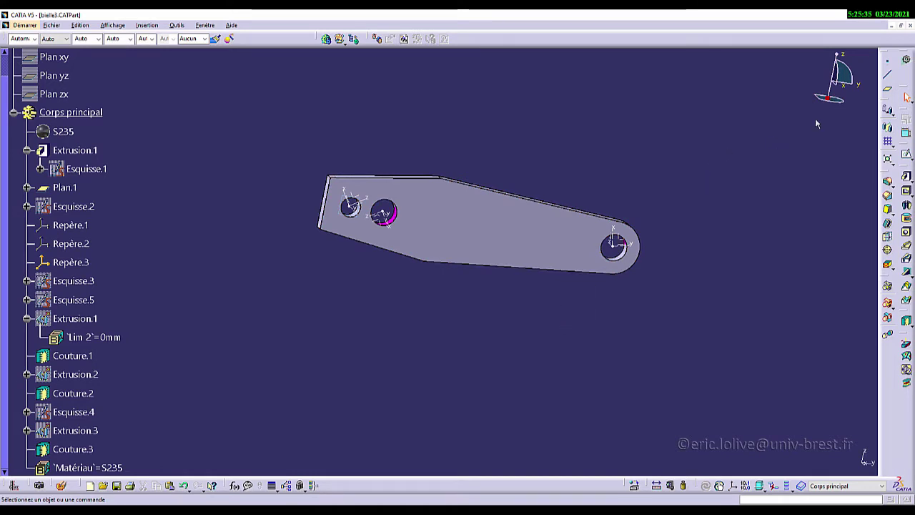
click(53, 27)
click(71, 87)
click(907, 61)
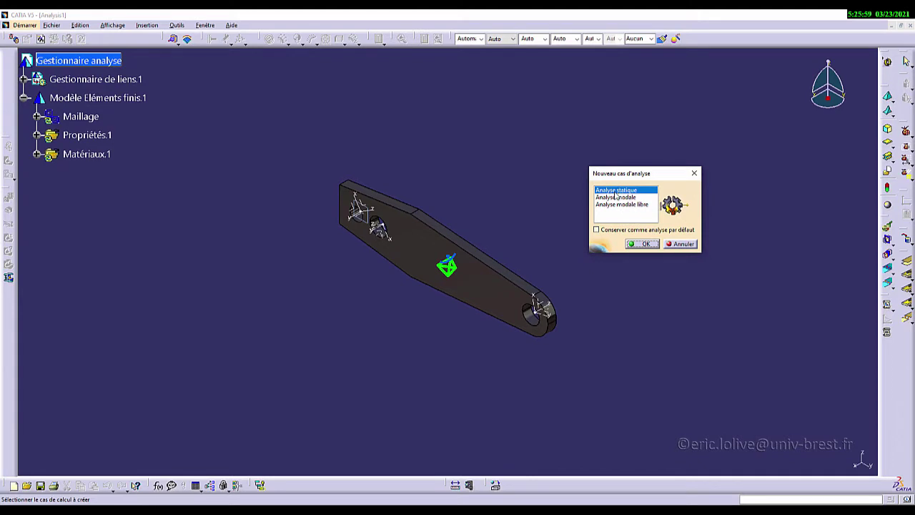
click(644, 244)
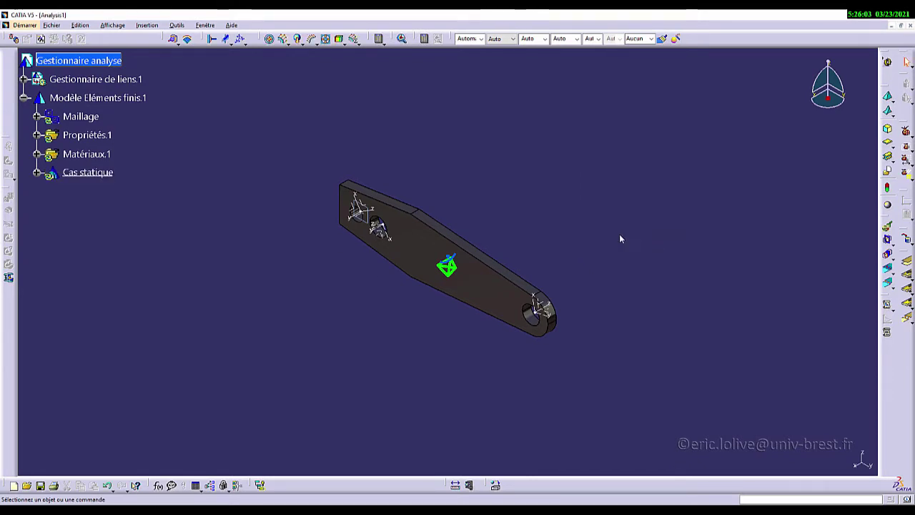
Examine the force construction in Esquisse.2 of bielle3.CATPart, leave the sketch and return to the analysis document.
middle_drag(335, 297, 418, 224)
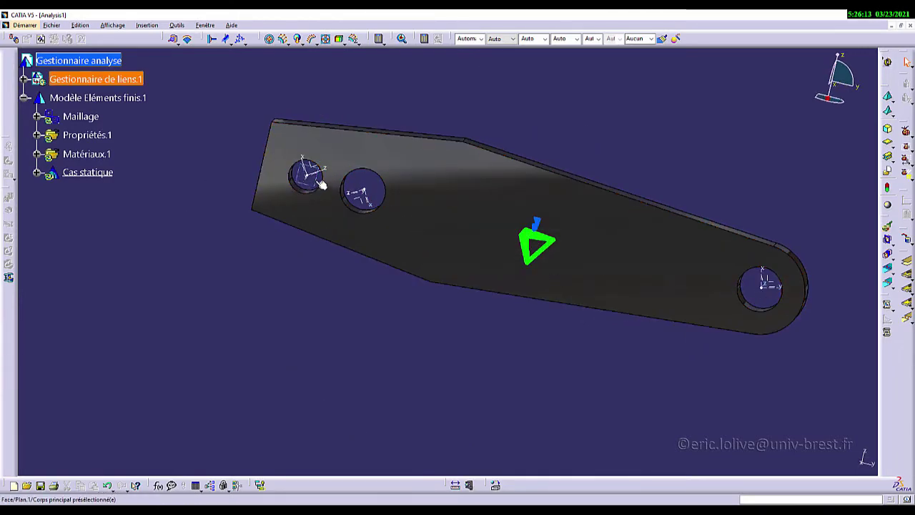
scroll(308, 178, down, 2)
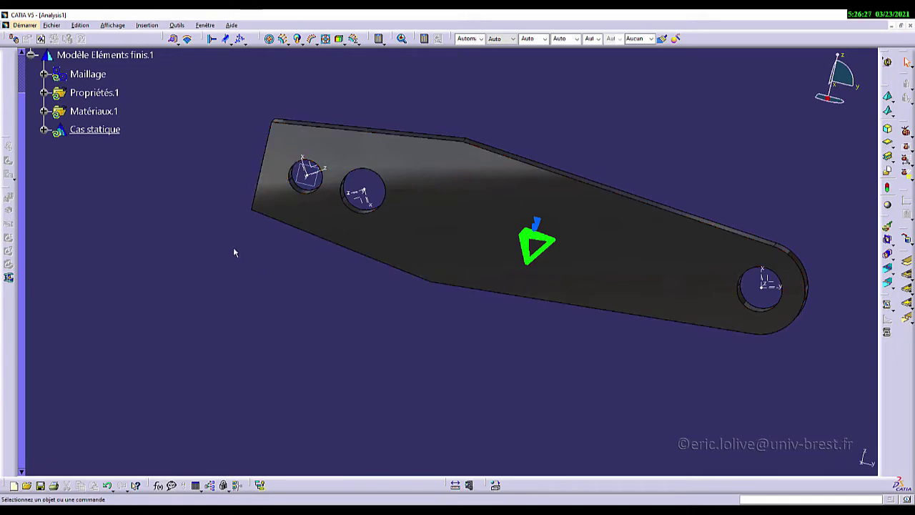
key(ctrl+Tab)
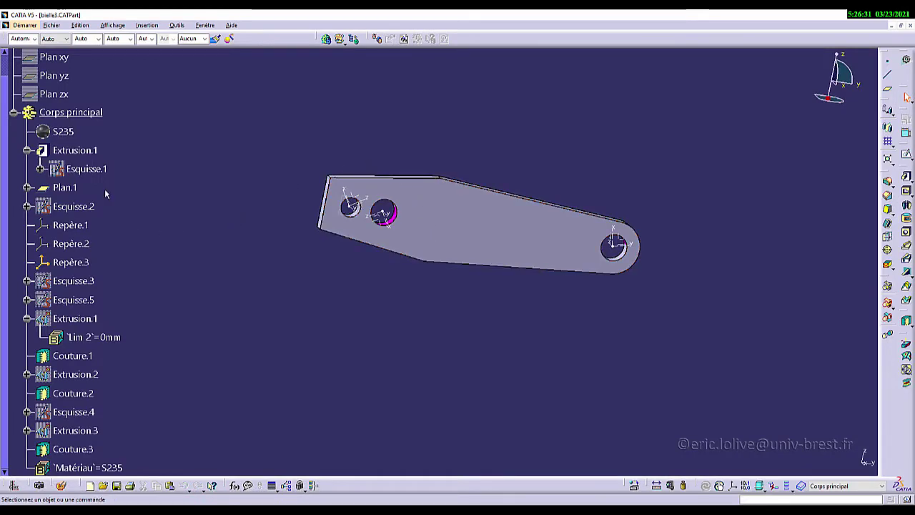
double_click(79, 206)
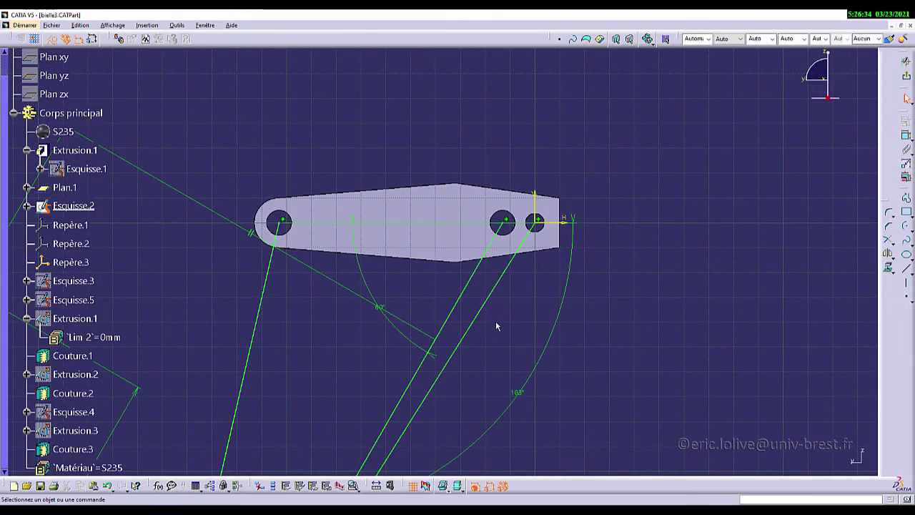
mouse_move(497, 326)
middle_down()
mouse_move(562, 147)
mouse_move(526, 282)
mouse_move(529, 333)
mouse_move(554, 286)
mouse_move(480, 300)
mouse_move(571, 198)
mouse_move(451, 322)
middle_up()
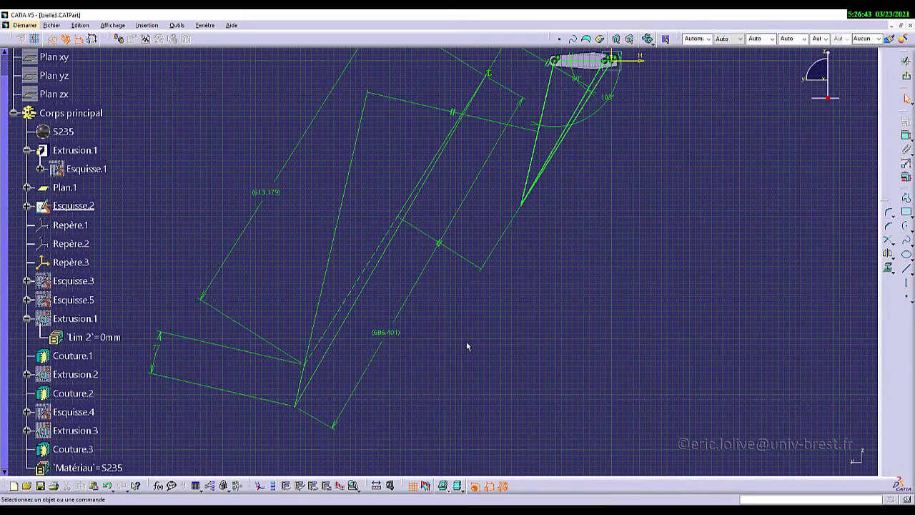
scroll(482, 324, down, 1)
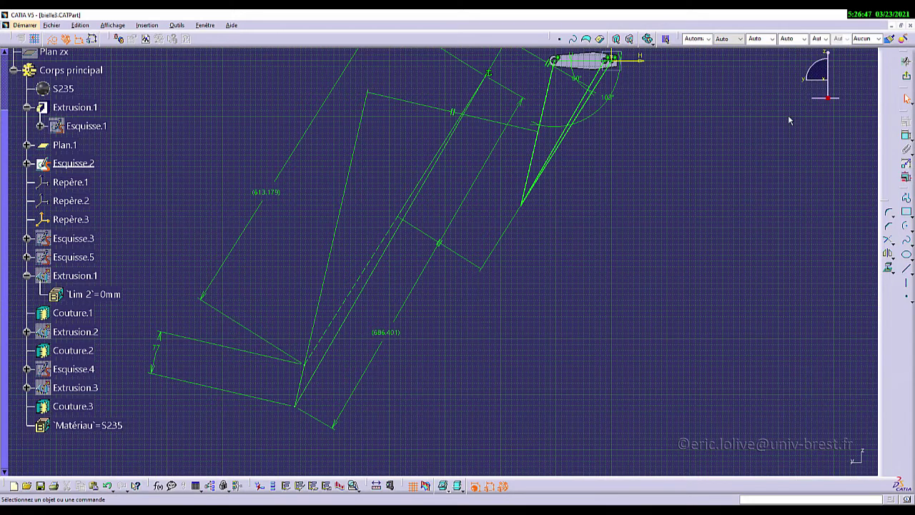
click(906, 76)
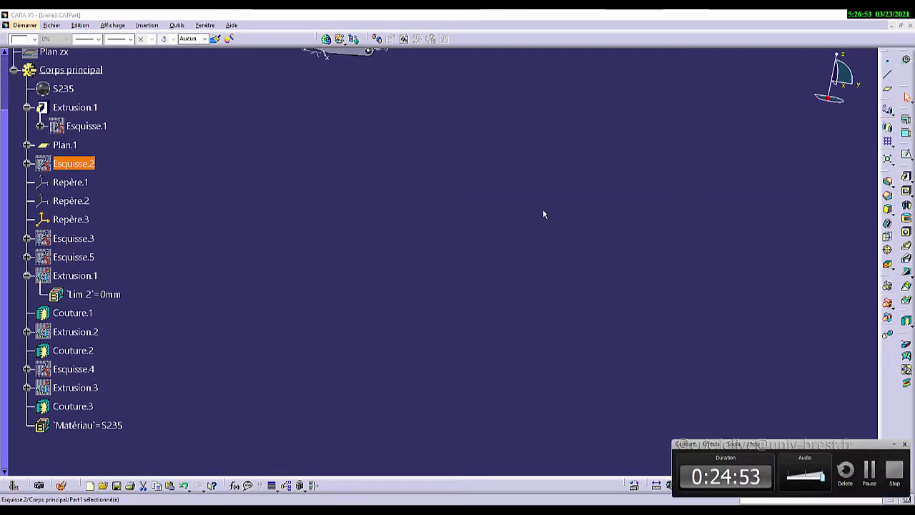
click(543, 213)
key(ctrl+Tab)
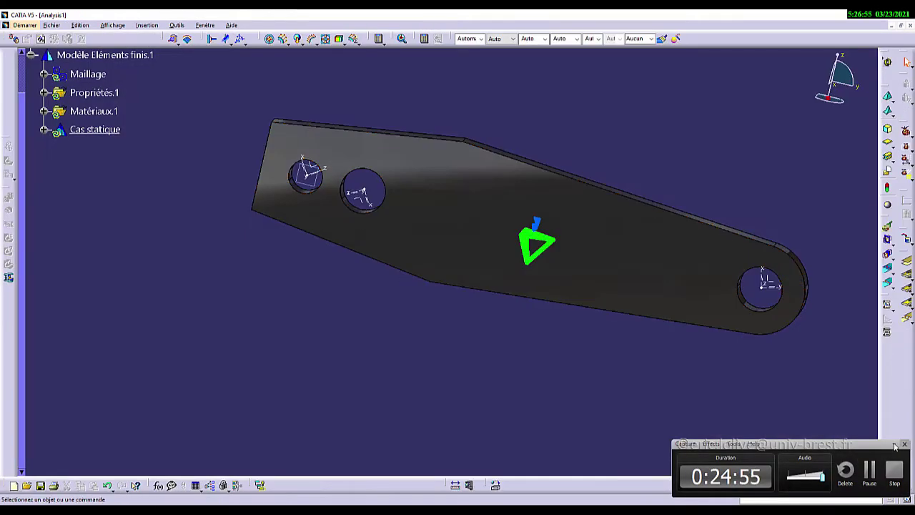
click(895, 446)
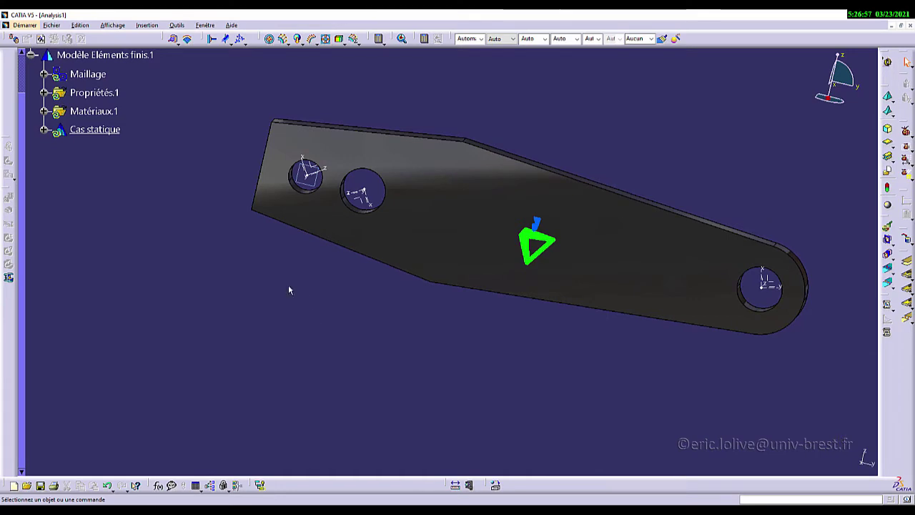
Start a bearing load (Chargement de type palier) in the static case of the connecting rod.
middle_drag(351, 260, 361, 175)
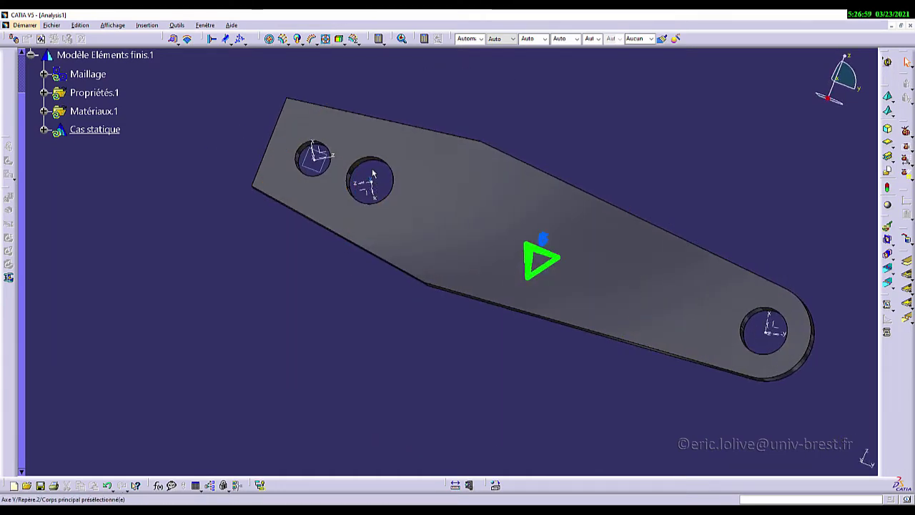
middle_drag(333, 293, 309, 284)
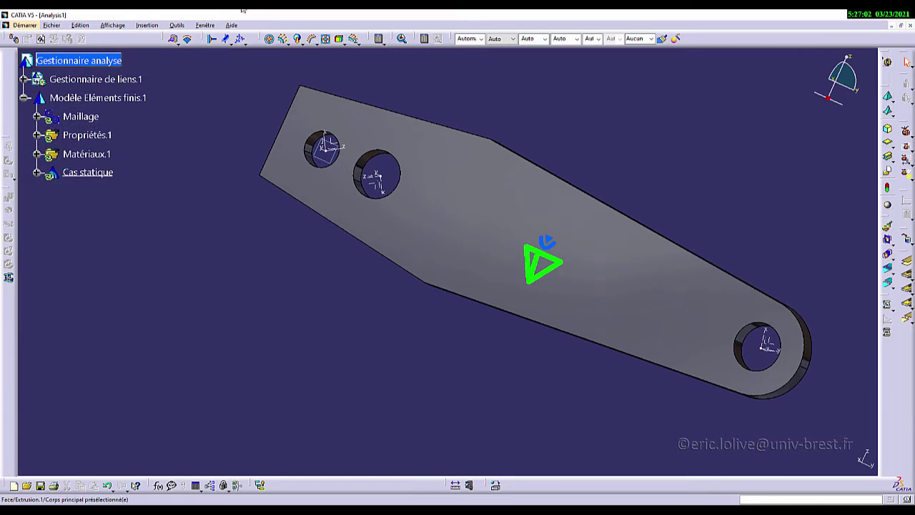
click(299, 41)
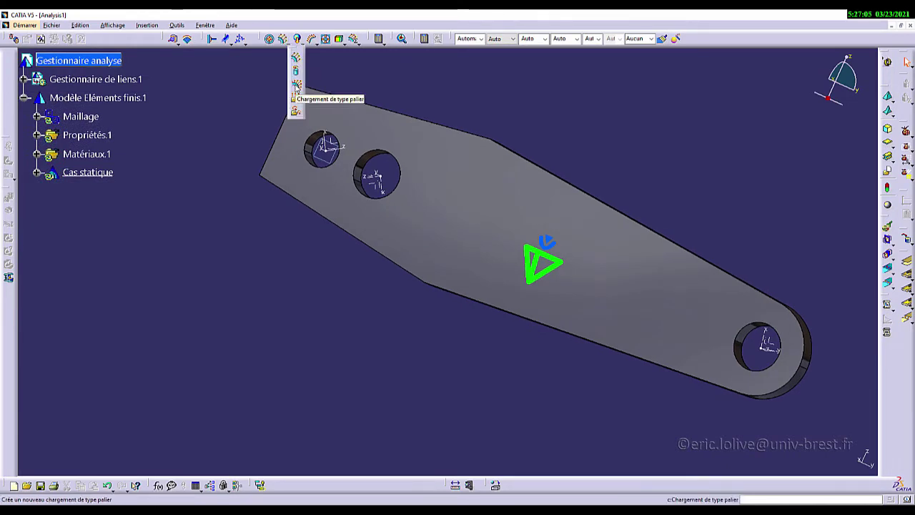
click(296, 87)
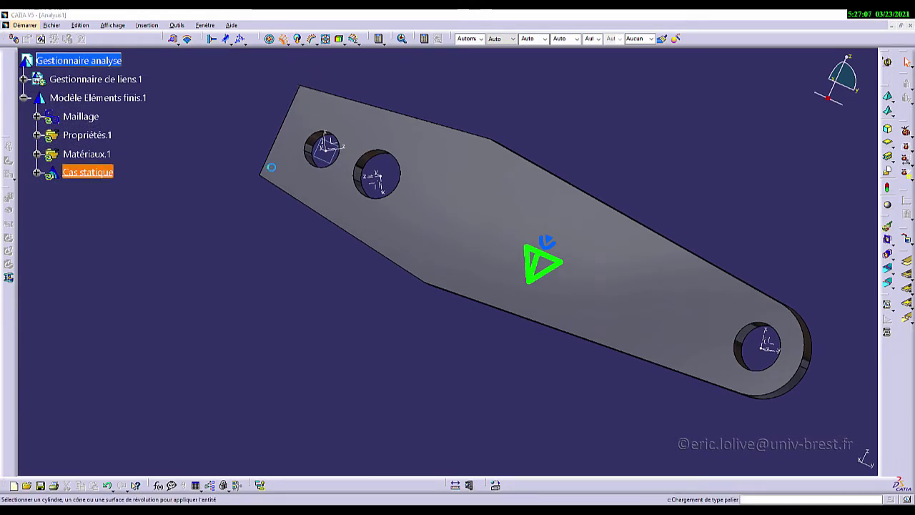
middle_drag(326, 250, 391, 257)
click(281, 290)
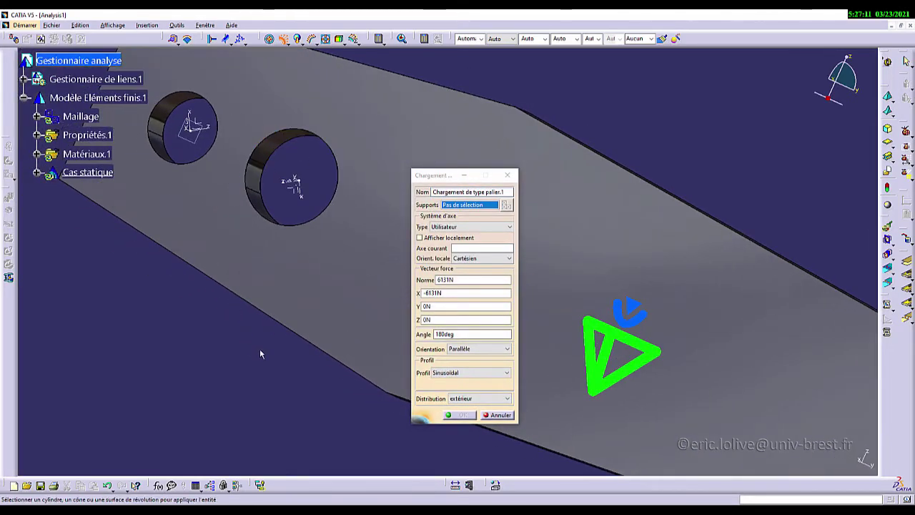
middle_drag(364, 162, 367, 193)
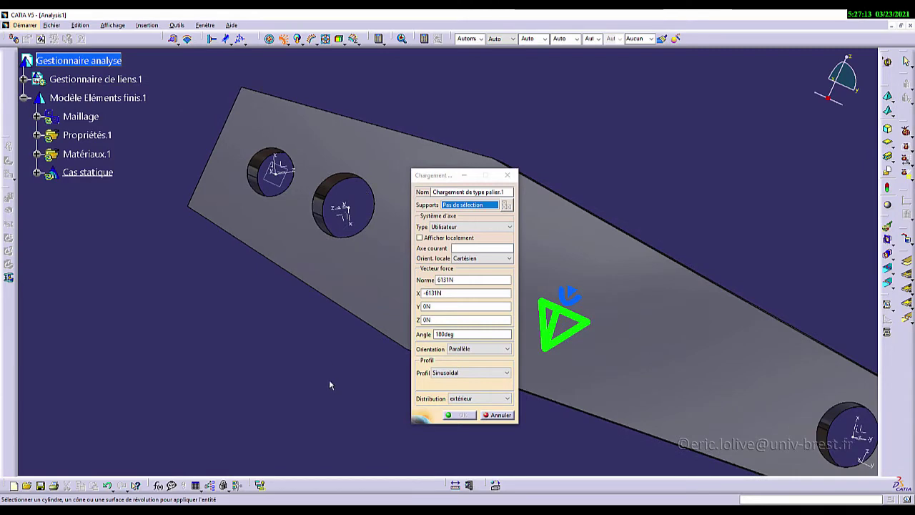
Display the view toolbar (Affichage) and switch the model to shading with edges so the coloured hole faces show.
right_click(332, 491)
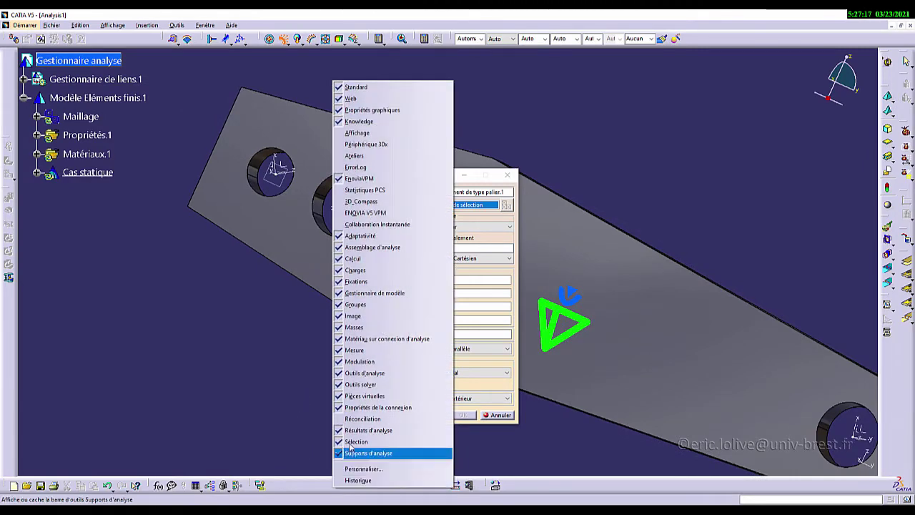
click(355, 132)
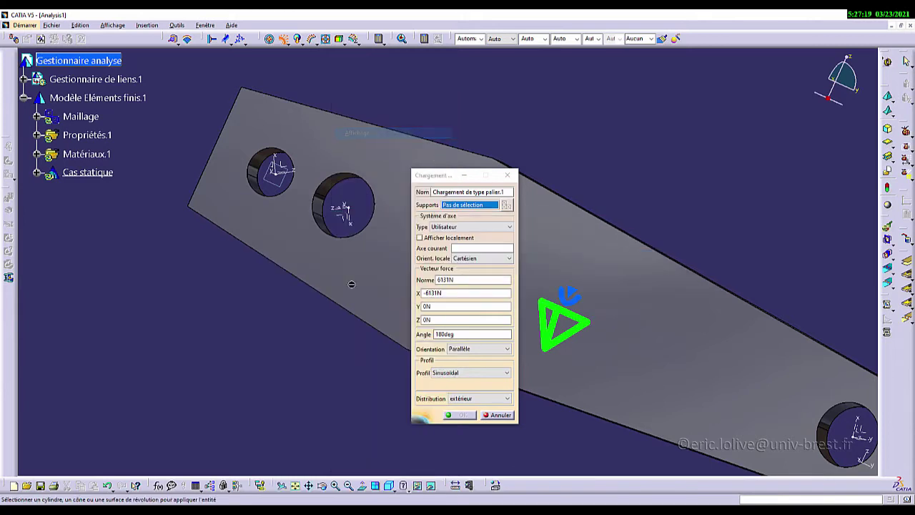
click(405, 486)
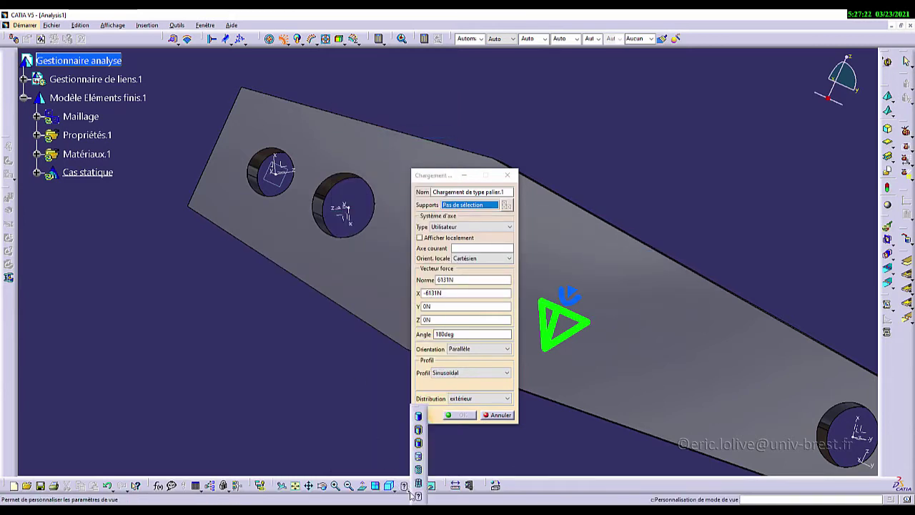
click(418, 431)
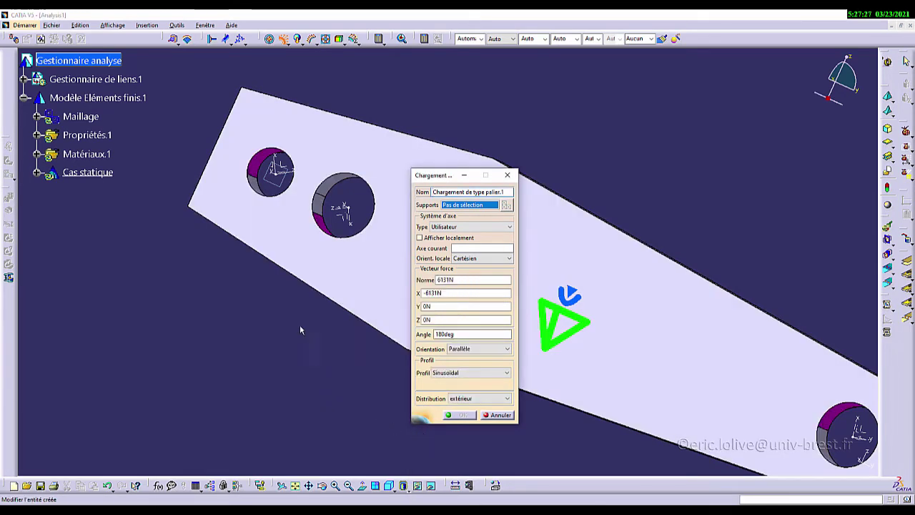
Select the two adjacent faces of the larger hole as supports of the bearing load.
mouse_move(299, 324)
middle_down()
mouse_move(266, 336)
mouse_move(348, 386)
mouse_move(391, 308)
mouse_move(329, 258)
mouse_move(275, 365)
mouse_move(381, 290)
mouse_move(376, 327)
mouse_move(360, 311)
middle_up()
click(351, 277)
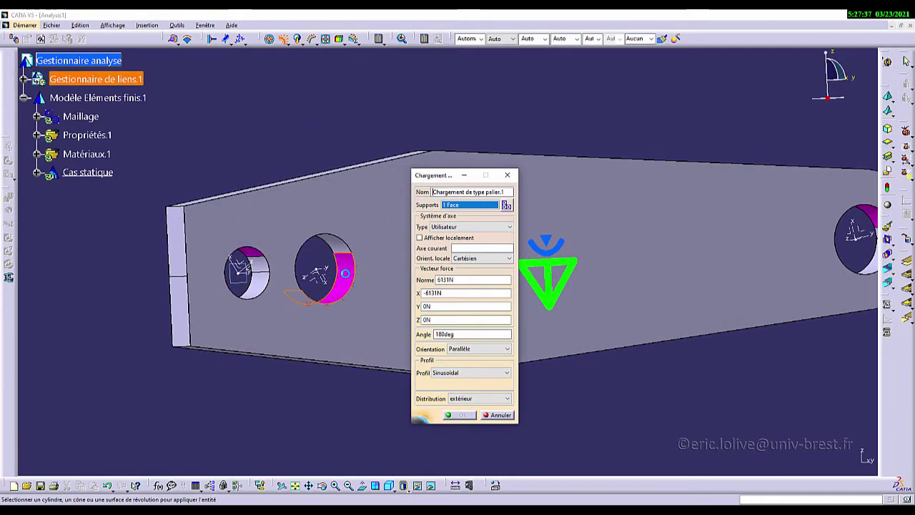
click(297, 238)
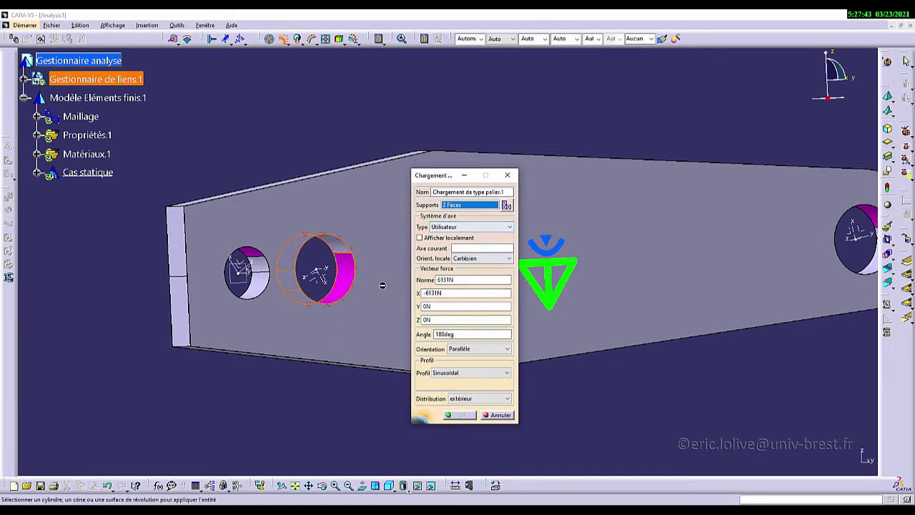
middle_drag(382, 284, 368, 246)
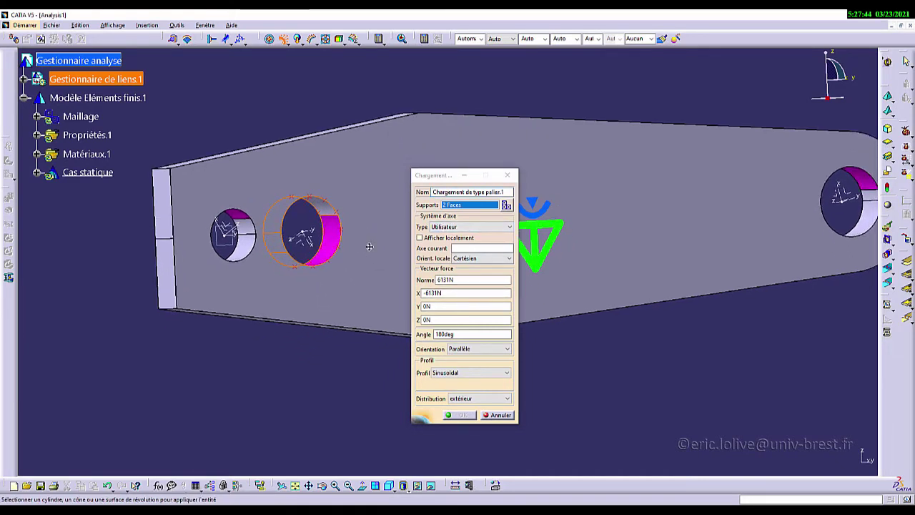
Set the bearing load's axis system type to Utilisateur and use Repère.2 at the larger hole's centre as its current axis.
click(458, 227)
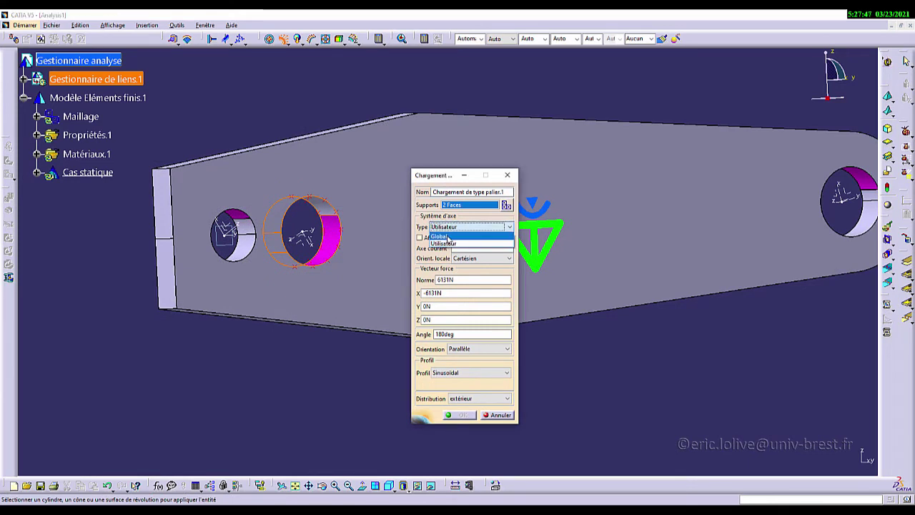
click(447, 237)
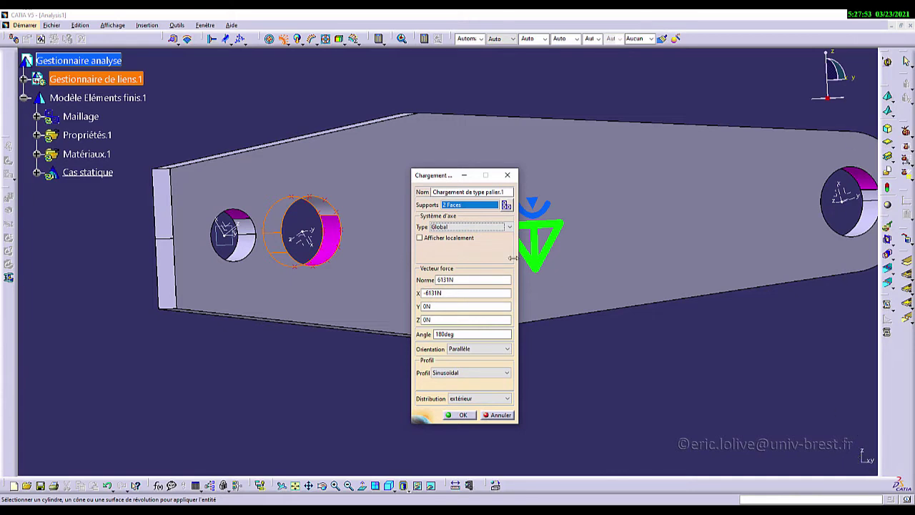
click(450, 226)
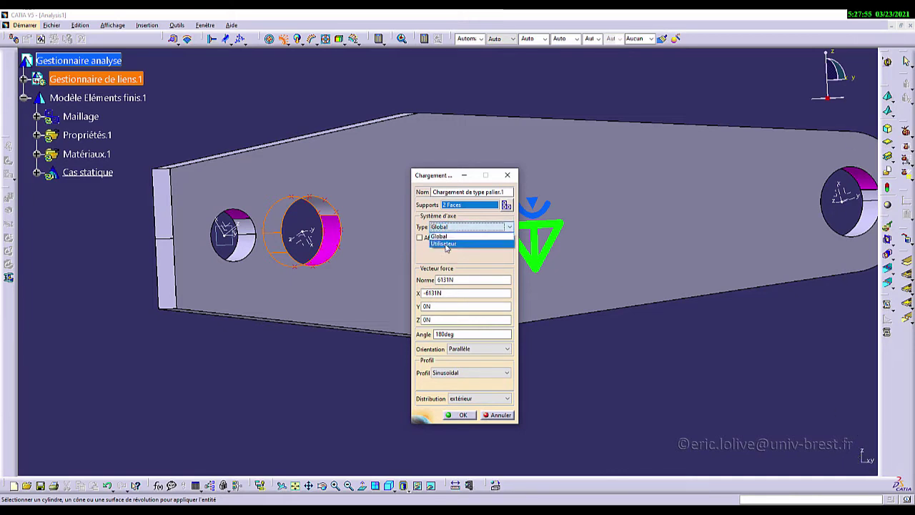
click(446, 244)
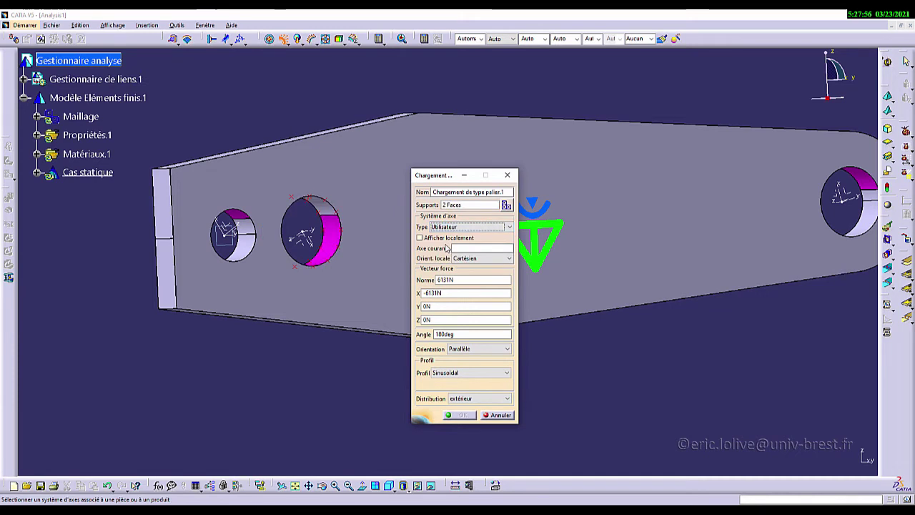
click(313, 247)
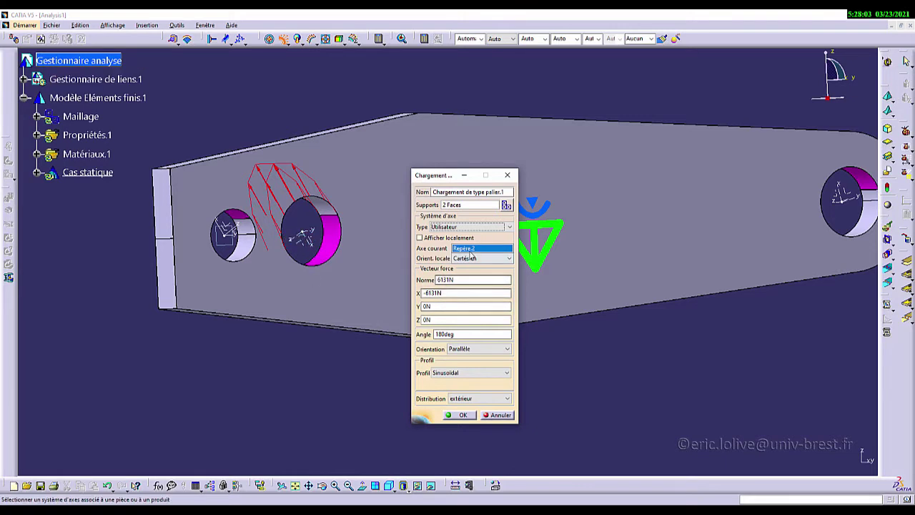
Set the bearing force to 6864 N along X with a 170 deg angle and create the load.
drag(457, 292, 396, 291)
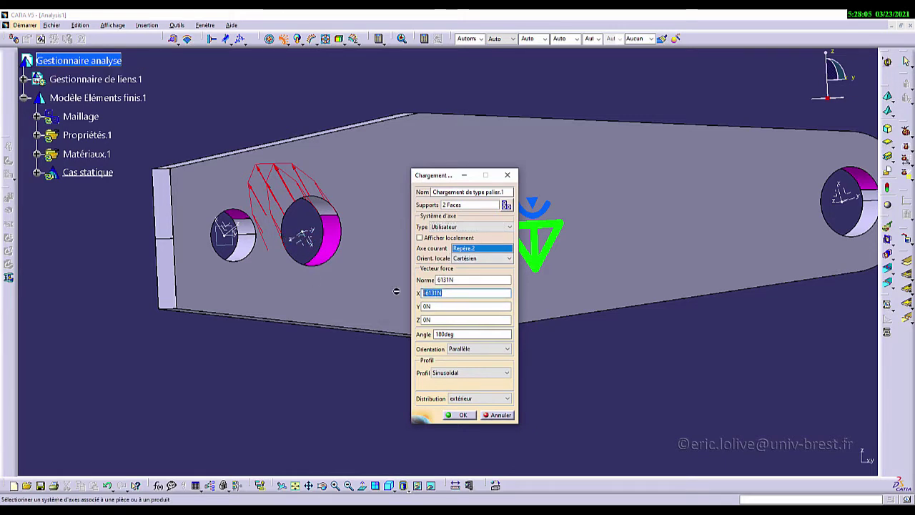
text(0)
click(435, 306)
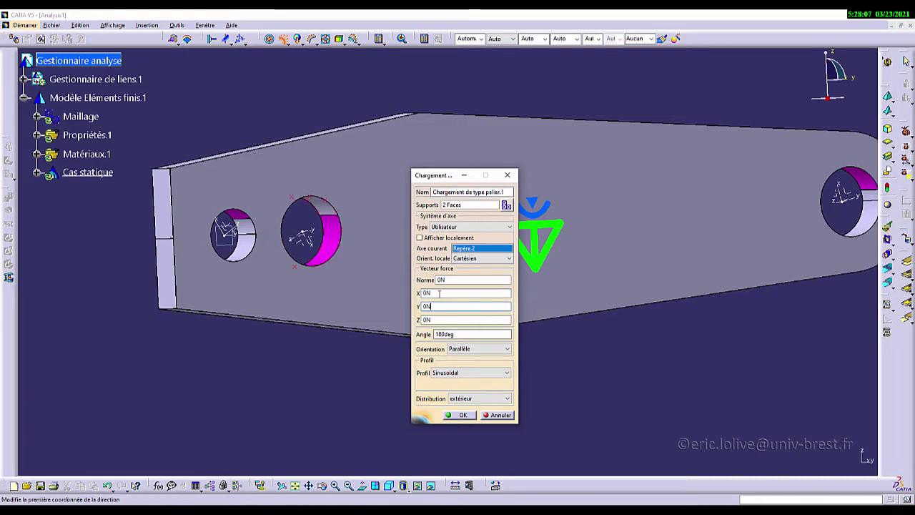
click(437, 293)
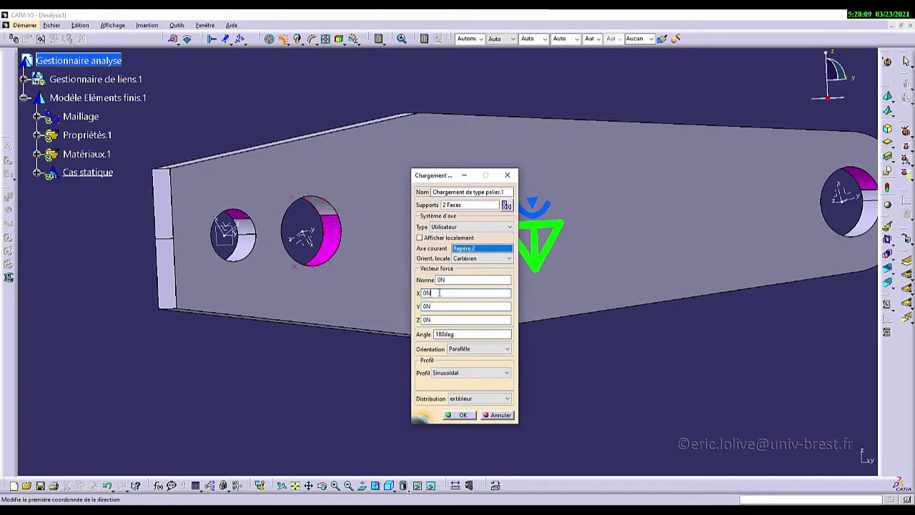
text(5864)
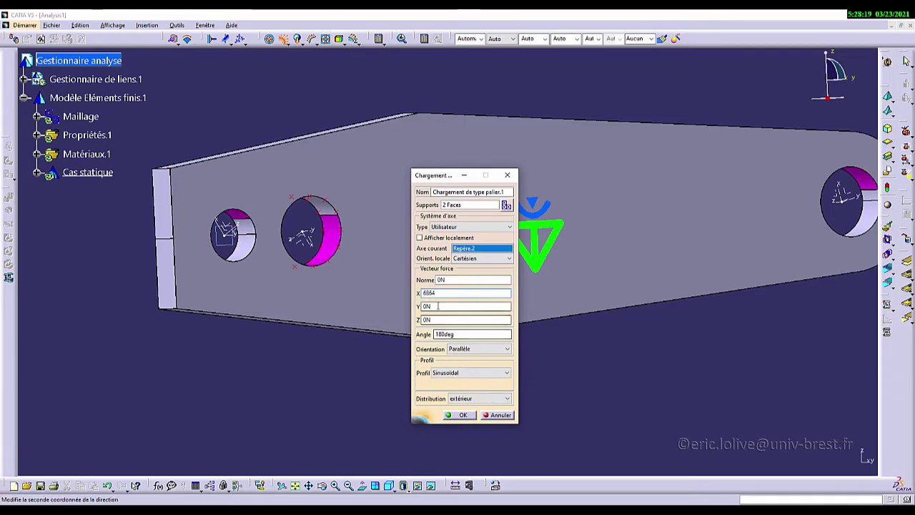
click(465, 306)
middle_drag(389, 302, 333, 289)
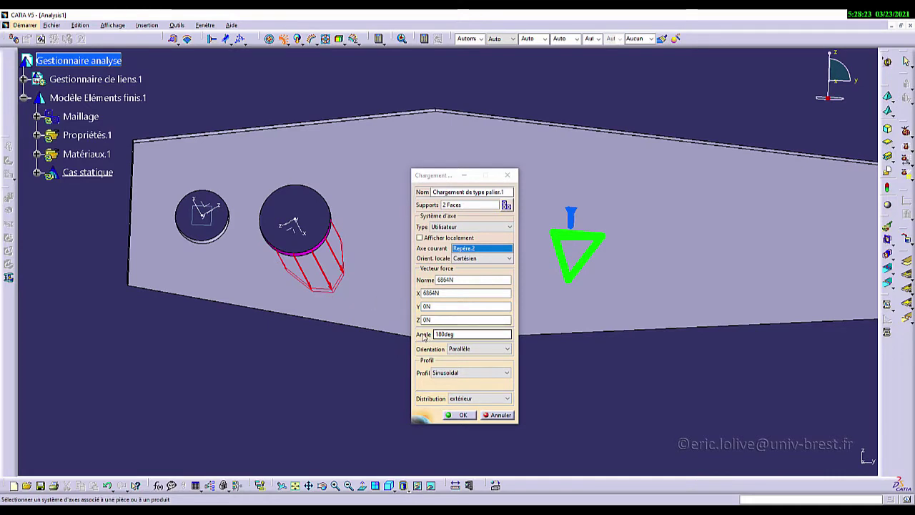
click(460, 333)
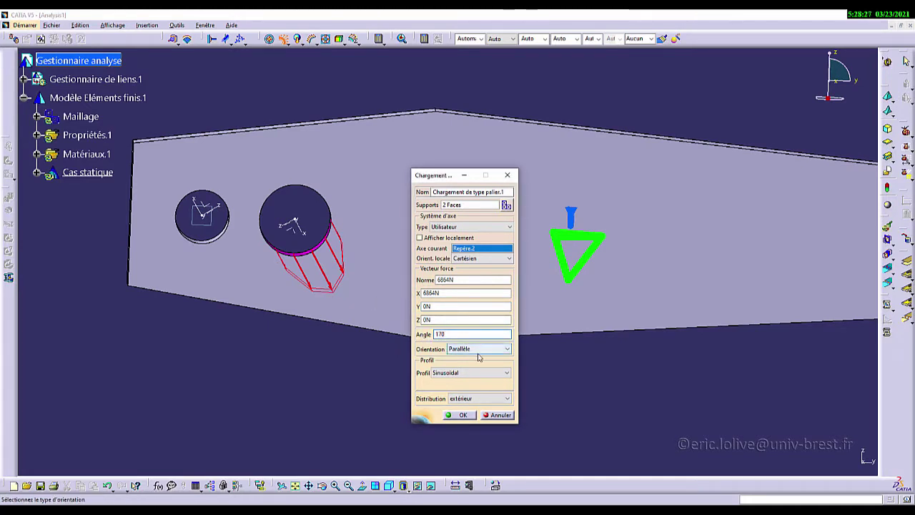
click(463, 416)
Start a user-defined restraint (Fixation définie par l'utilisateur) on the purple face of the hole at the rod's rounded end.
middle_drag(317, 333, 388, 337)
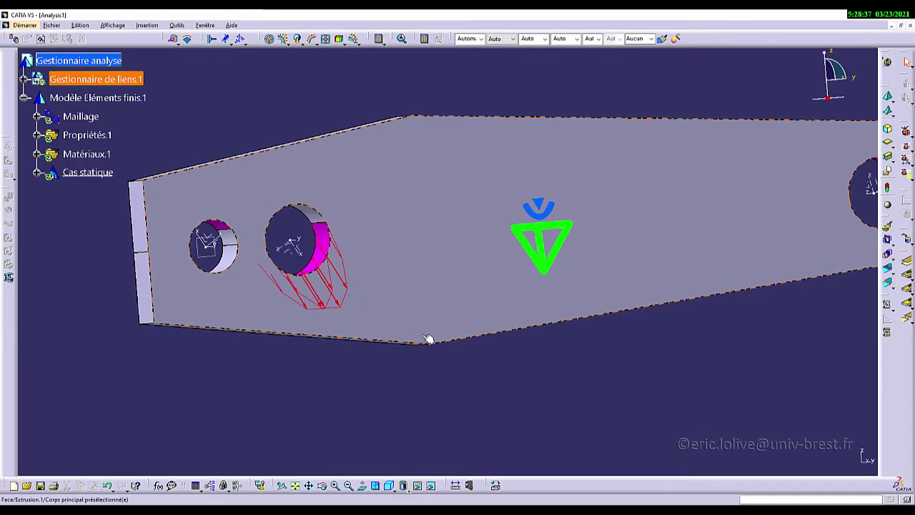
middle_drag(428, 339, 365, 304)
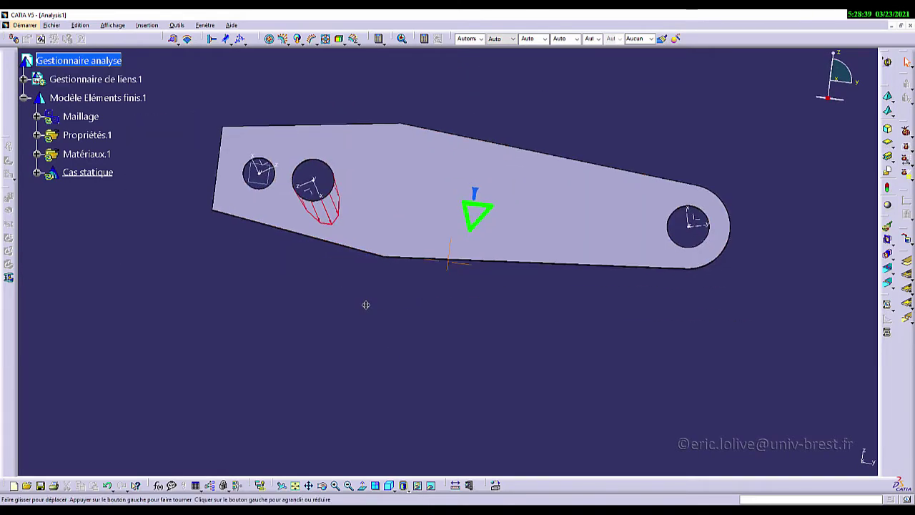
middle_drag(600, 368, 658, 280)
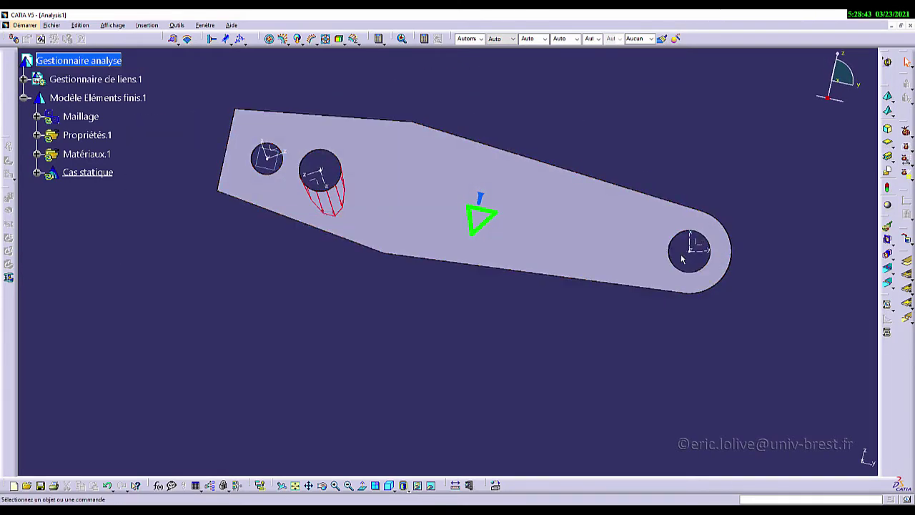
middle_drag(696, 288, 604, 278)
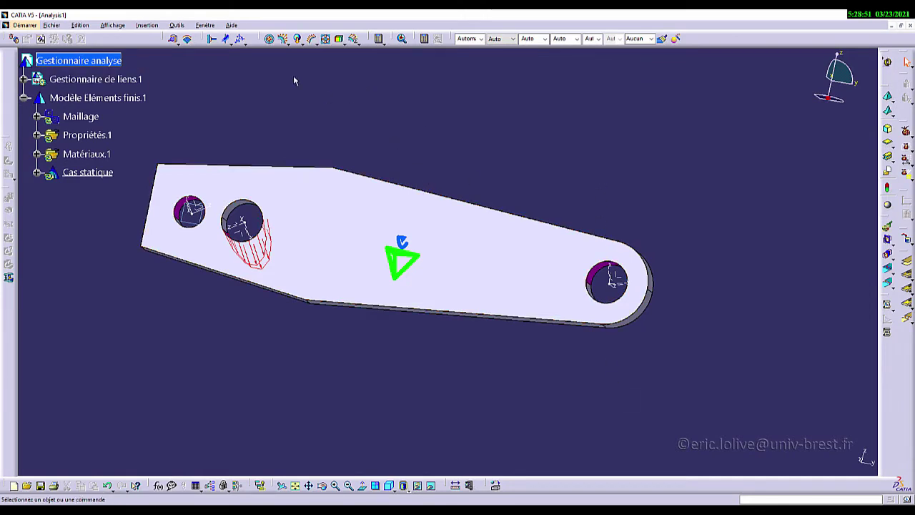
click(241, 39)
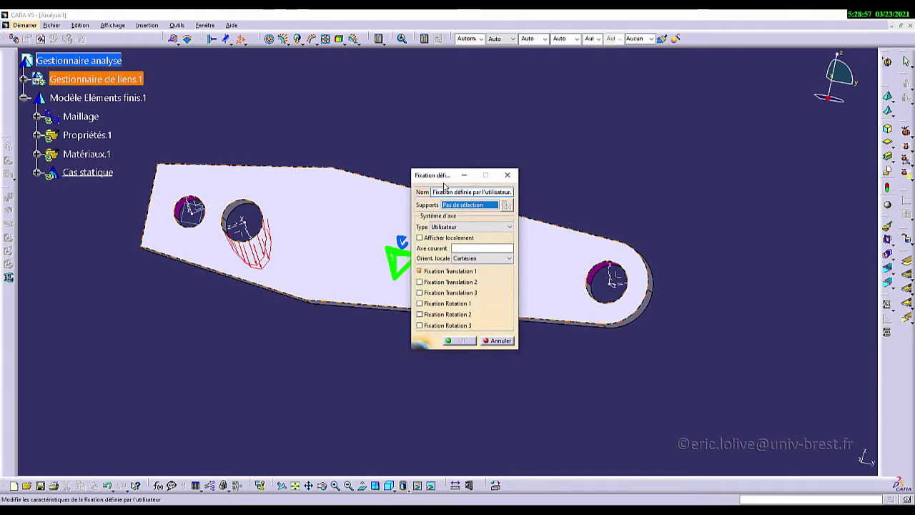
middle_drag(574, 322, 560, 240)
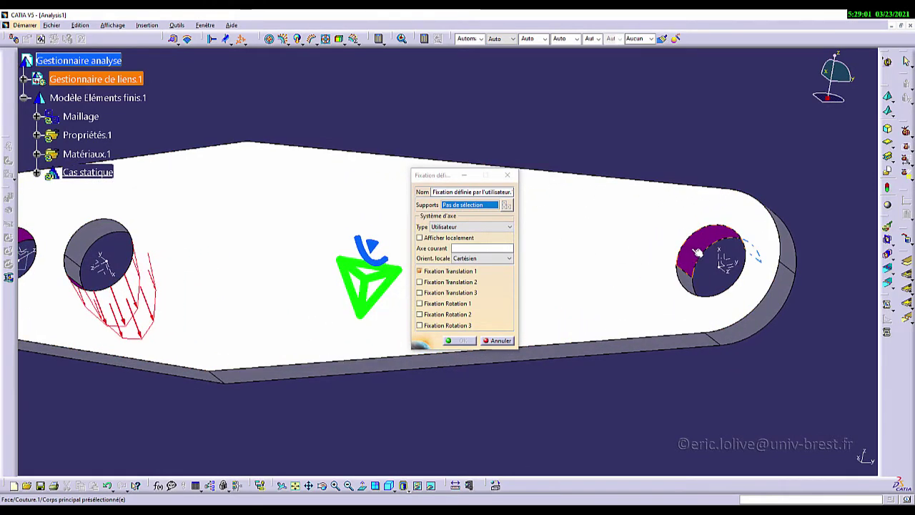
click(697, 252)
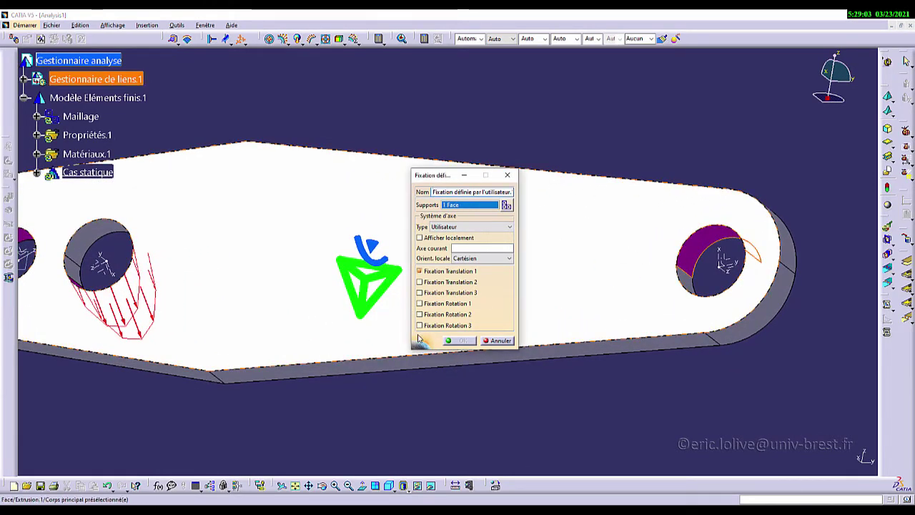
Set the restraint's axis system type to Utilisateur and use Repère.1 at the rounded-end hole as its current axis.
click(453, 226)
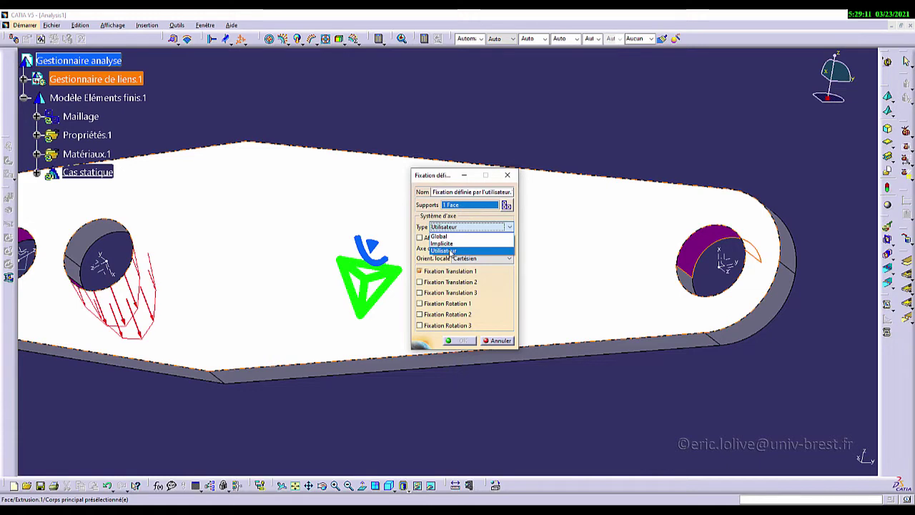
click(452, 251)
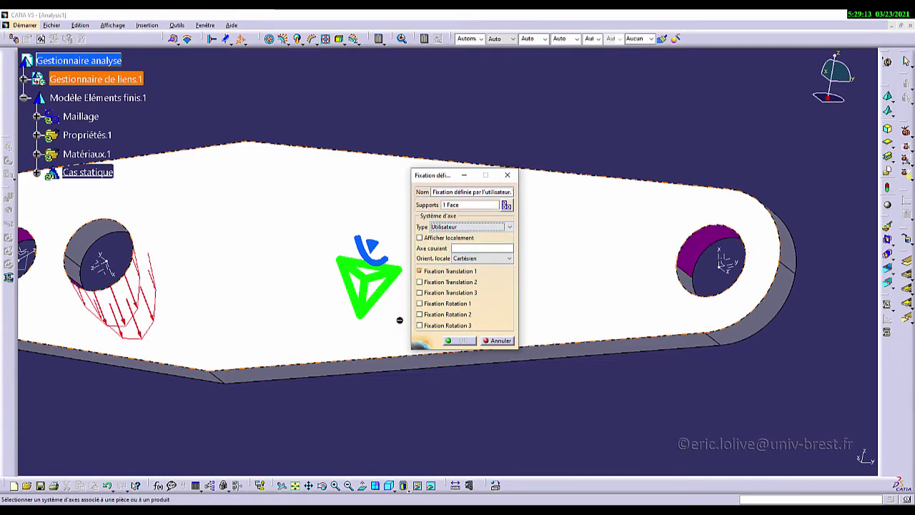
click(733, 267)
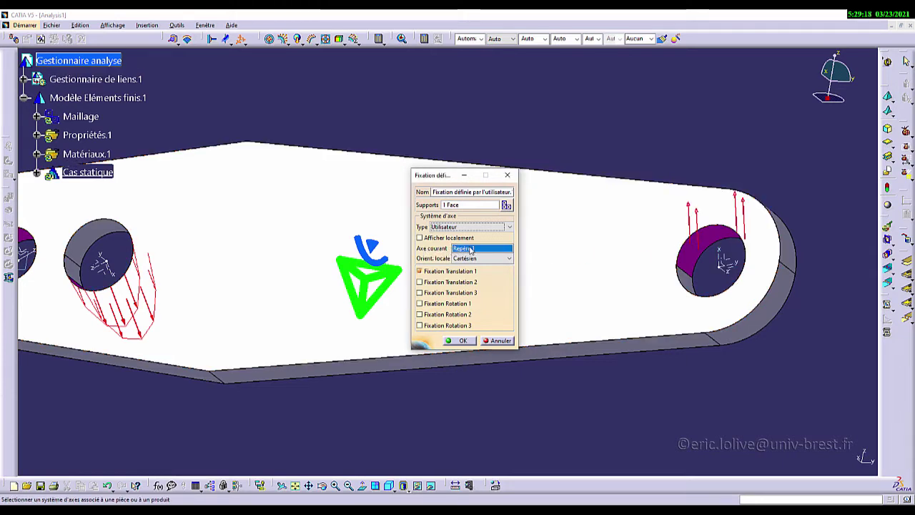
Try the translation restraint directions, keep only Fixation Translation 1 active and create the restraint.
click(419, 271)
click(420, 283)
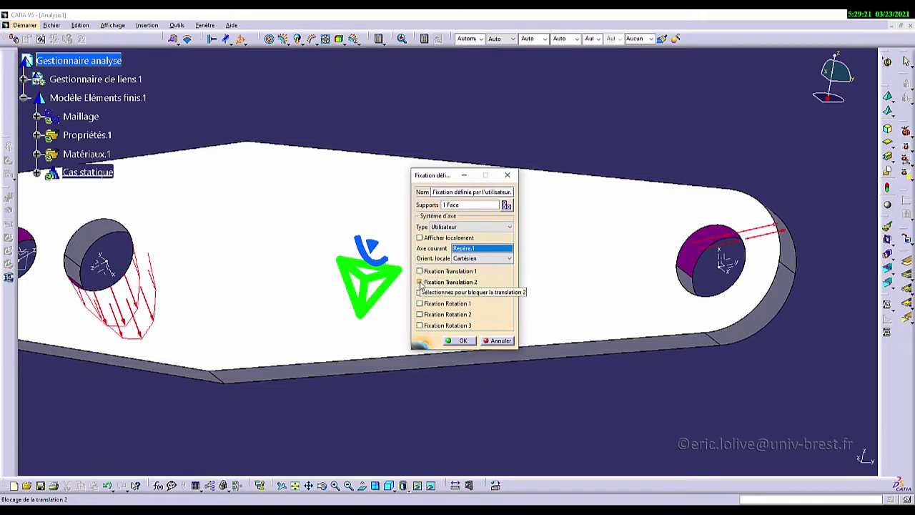
click(420, 293)
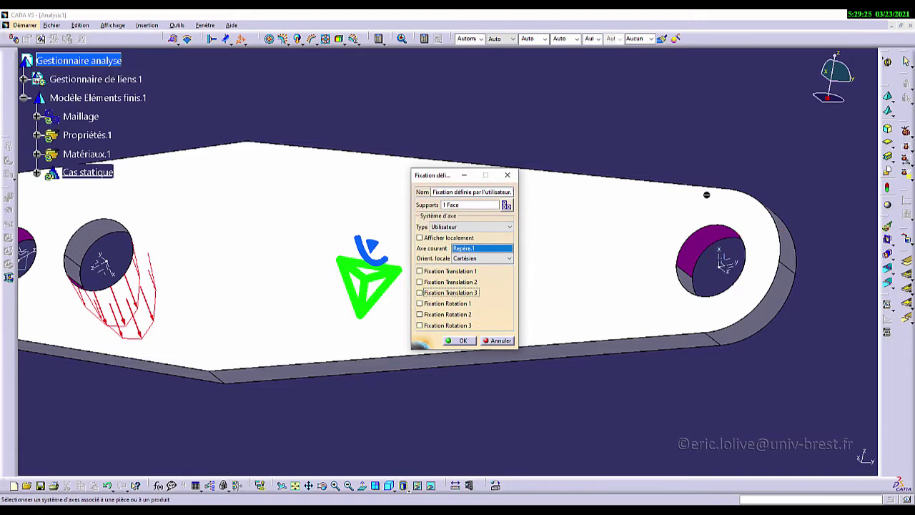
click(419, 271)
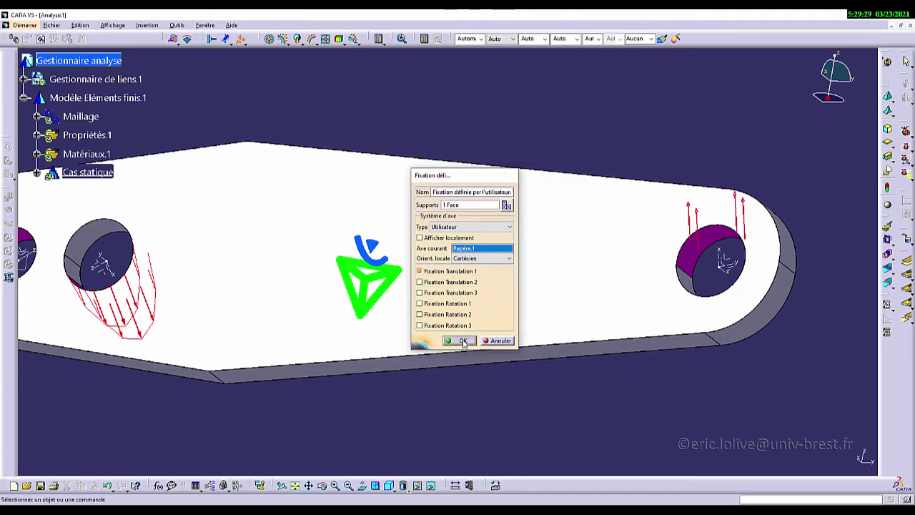
click(463, 341)
Start a second user-defined restraint on the purple face of the small hole beside the loaded hole.
middle_drag(548, 265, 489, 337)
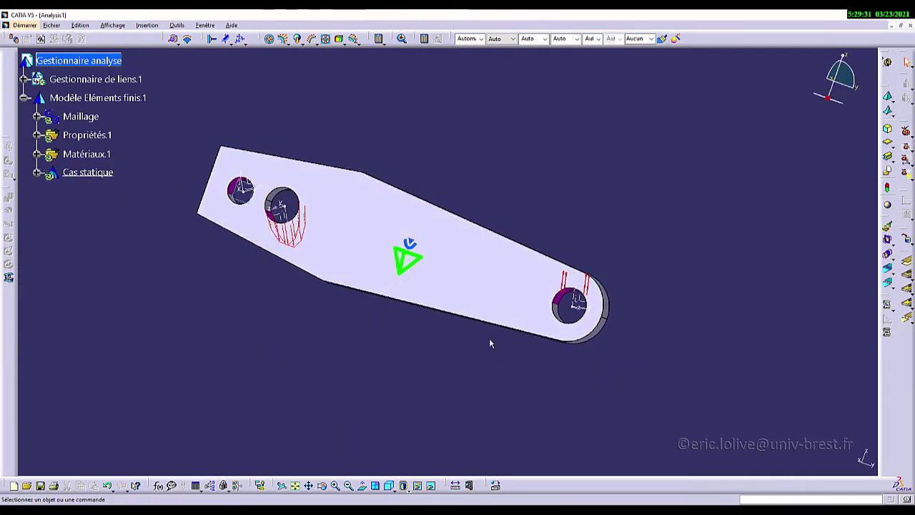
middle_drag(314, 259, 480, 286)
middle_click(394, 240)
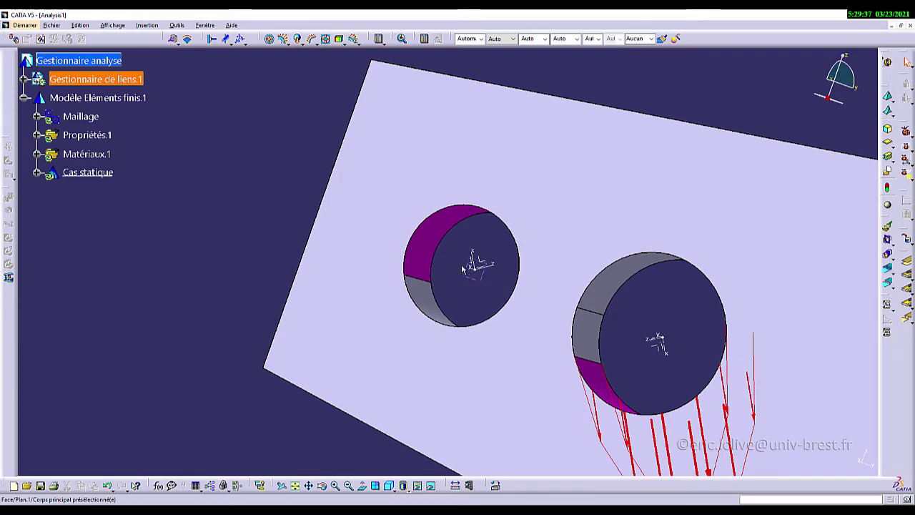
click(241, 40)
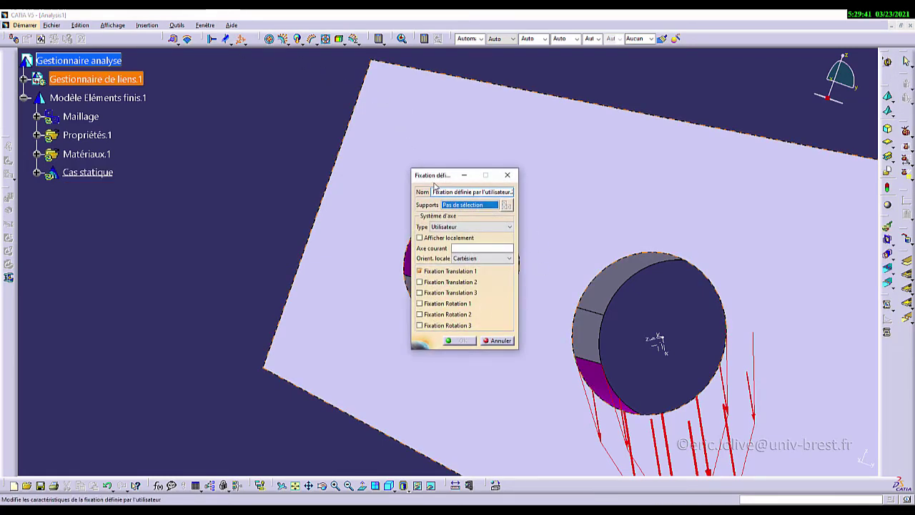
drag(440, 175, 207, 151)
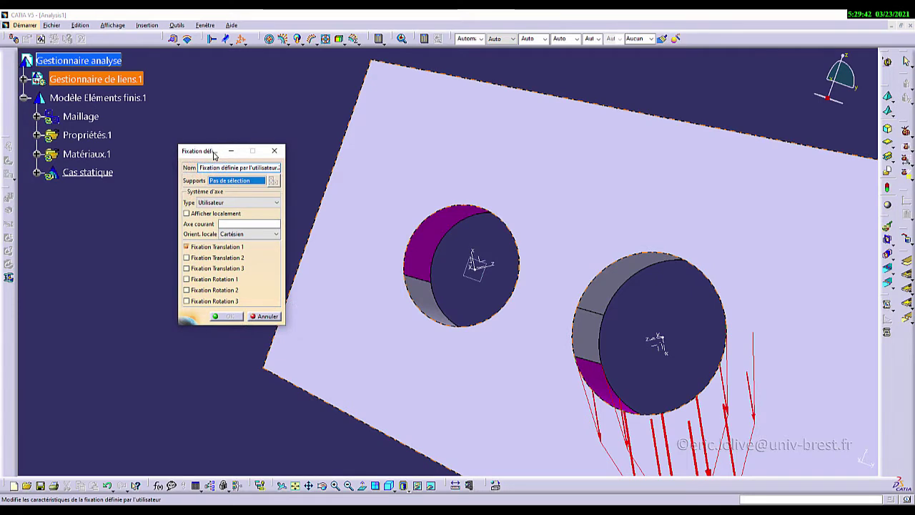
click(438, 240)
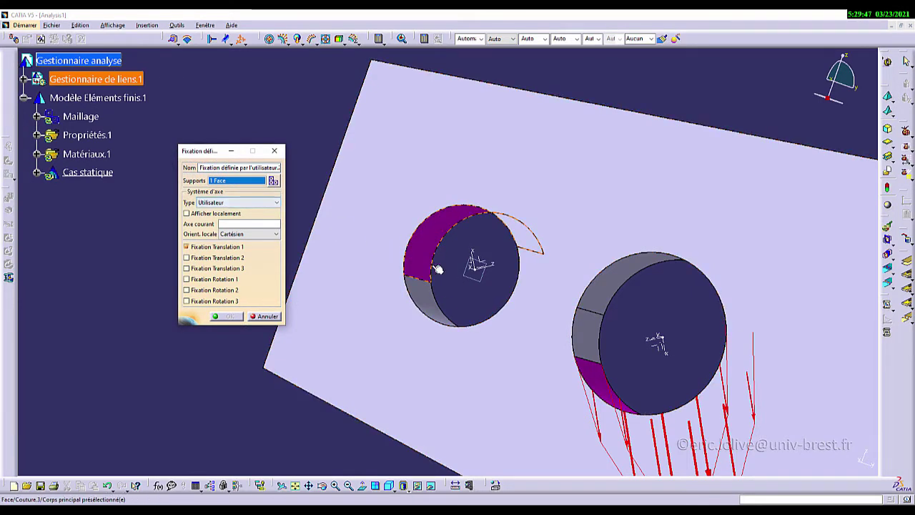
Use Repère.3 at the small hole as the second restraint's current axis and create the restraint with Fixation Translation 1.
click(236, 224)
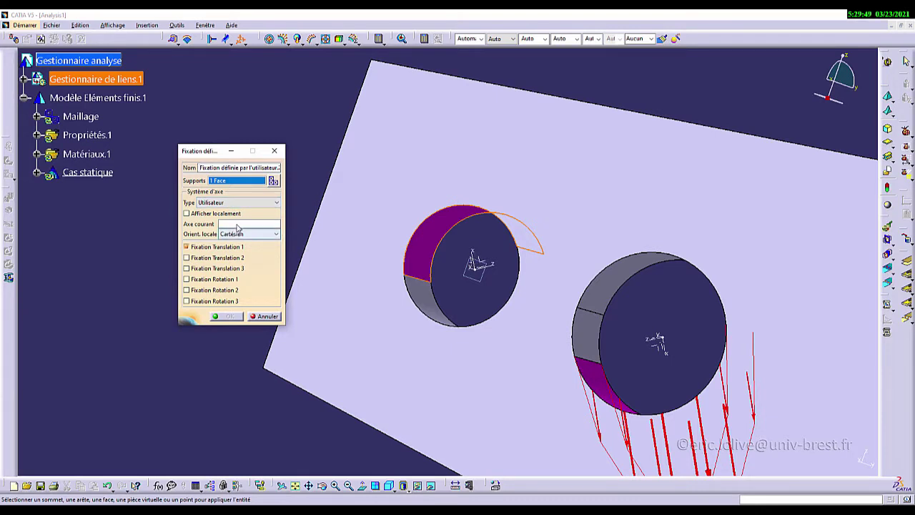
click(498, 267)
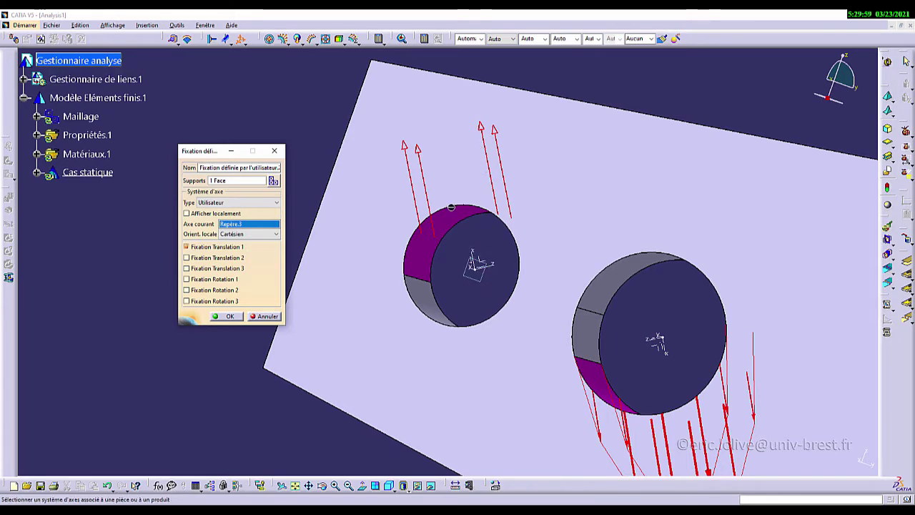
click(229, 317)
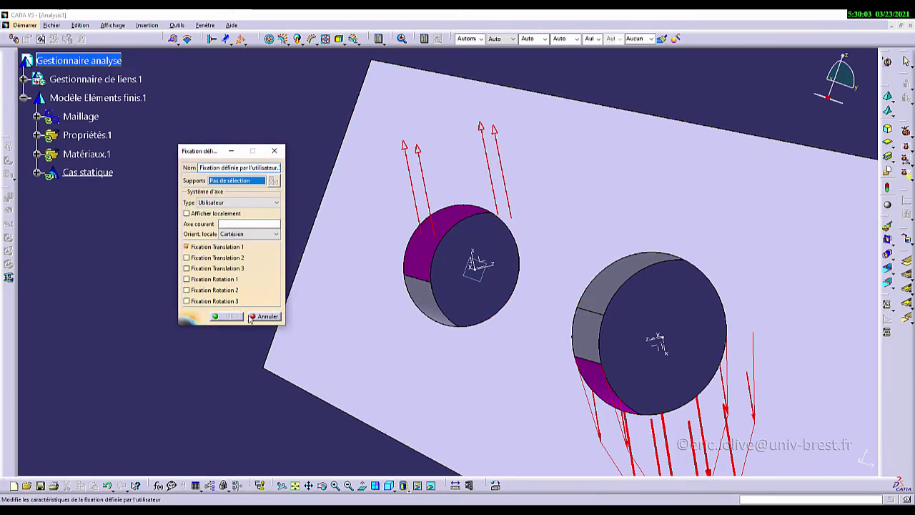
Cancel the empty restraint definition and expand the mesh, Cas statique, Fixations.1 and Chargements.1 branches to review the model setup.
click(263, 316)
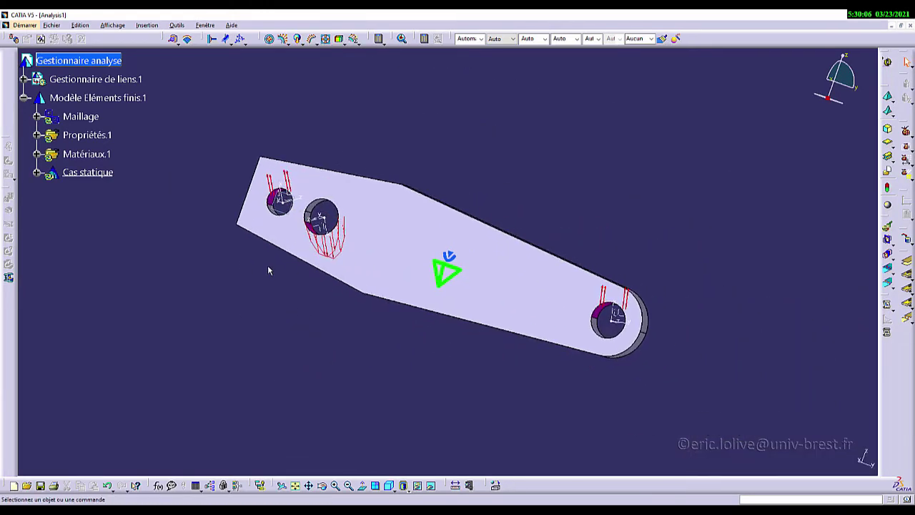
middle_drag(270, 270, 337, 274)
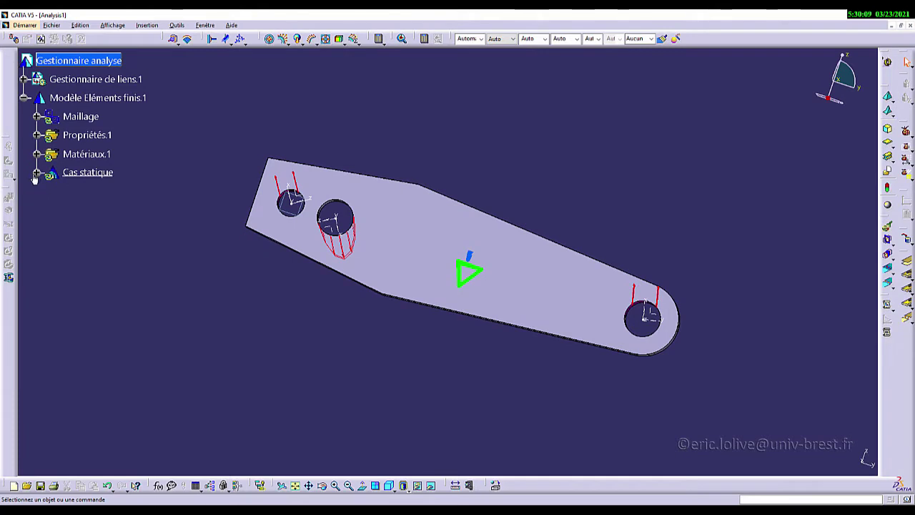
click(37, 116)
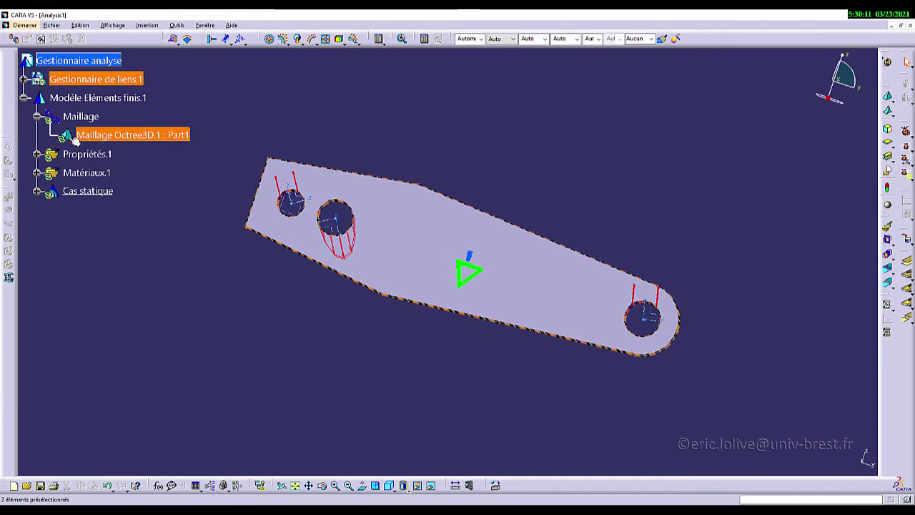
click(37, 192)
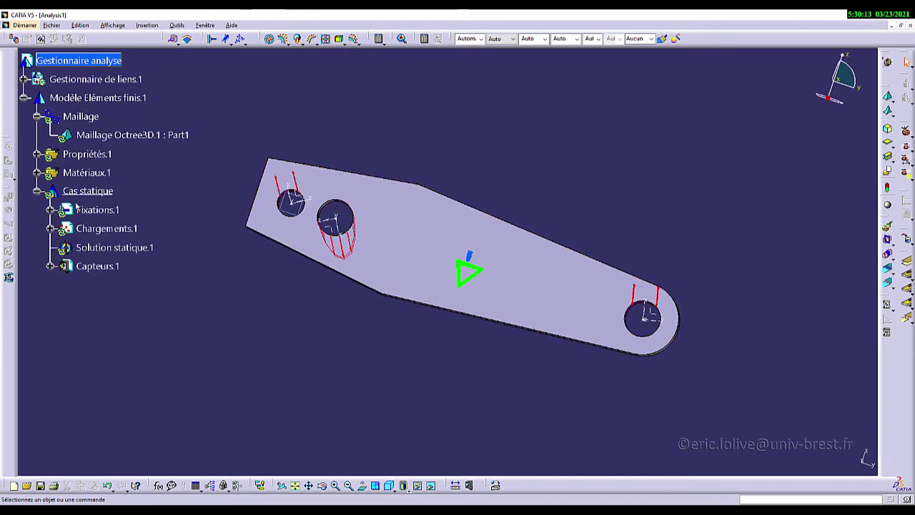
click(50, 211)
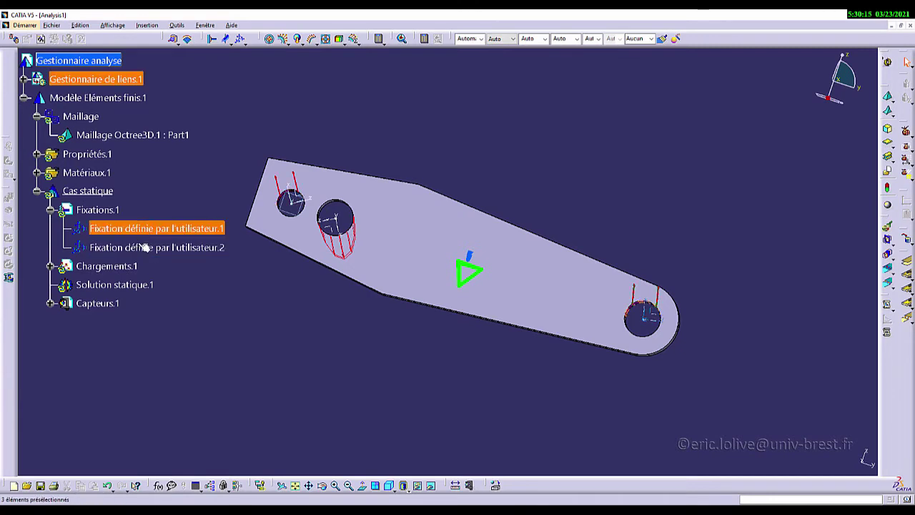
click(51, 266)
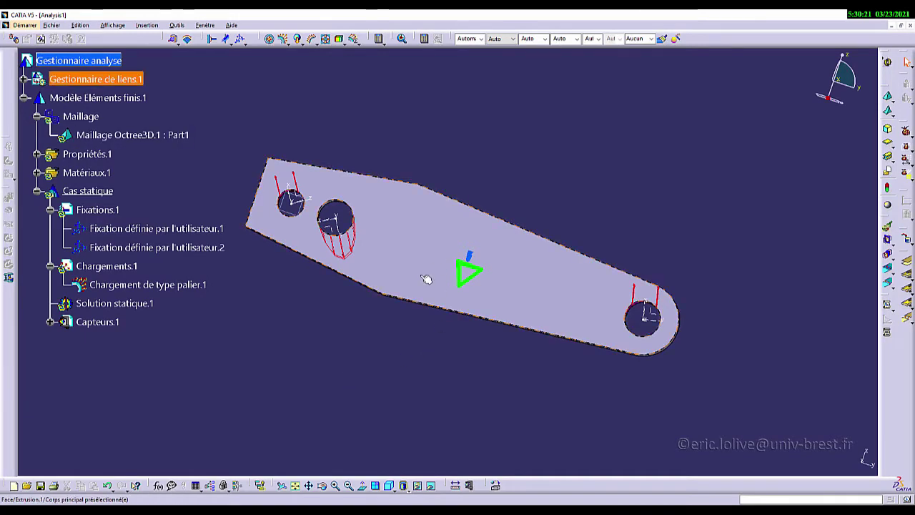
middle_drag(337, 302, 522, 349)
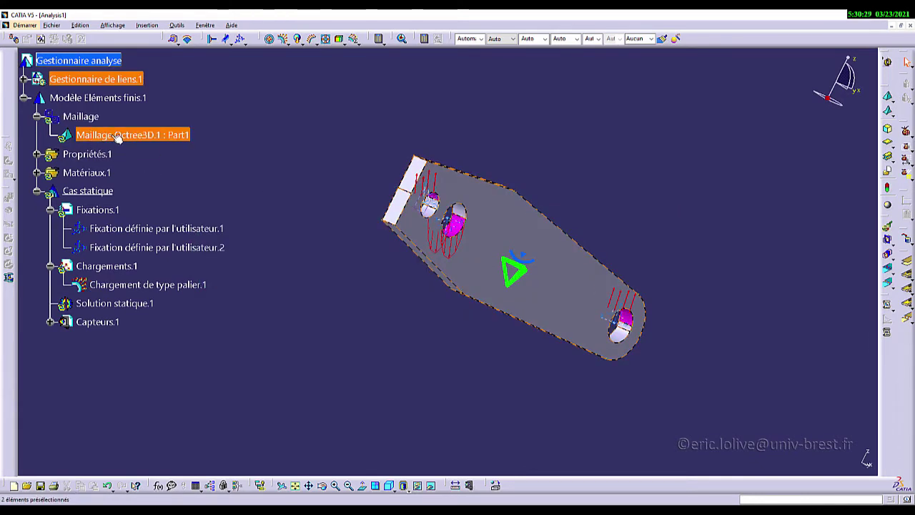
Edit the Octree3D mesh of Part1 and set its element type to Parabolique.
double_click(118, 136)
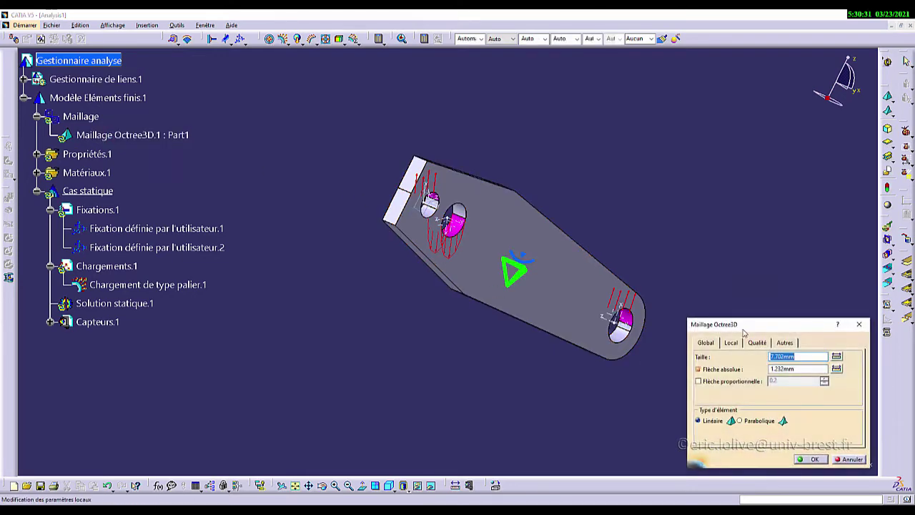
drag(744, 330, 636, 116)
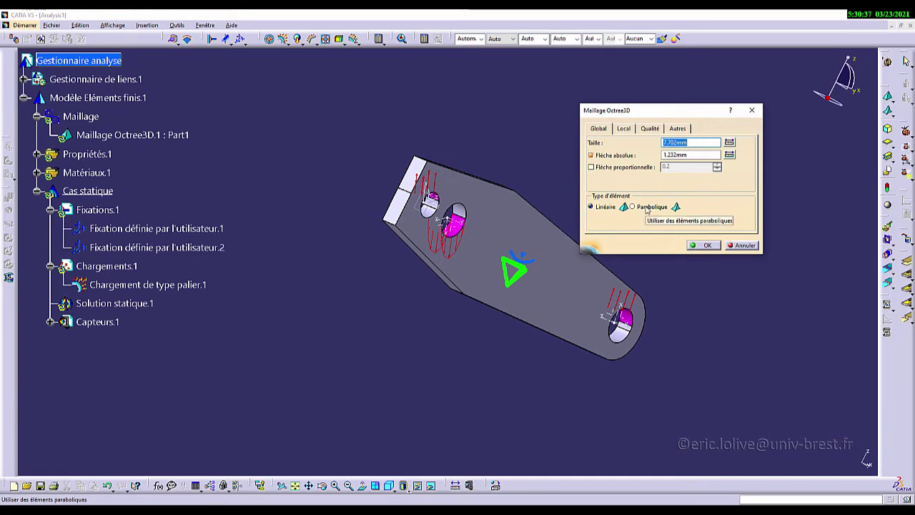
click(645, 208)
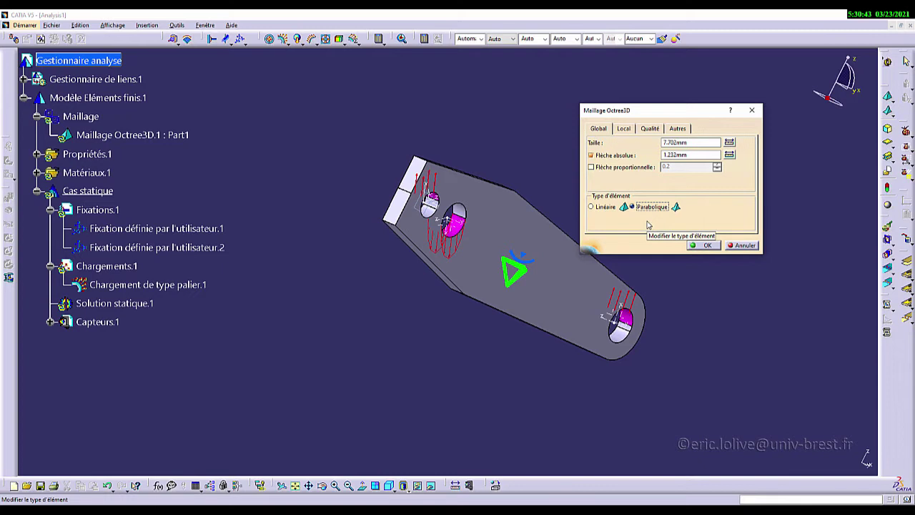
Set the global element size of the Octree3D mesh to 3 mm and apply the mesh settings.
double_click(698, 143)
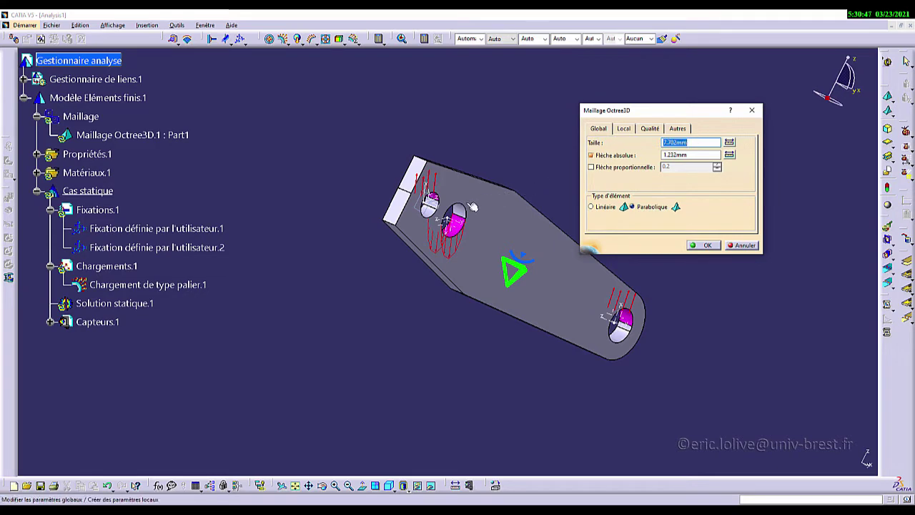
middle_drag(447, 269, 428, 194)
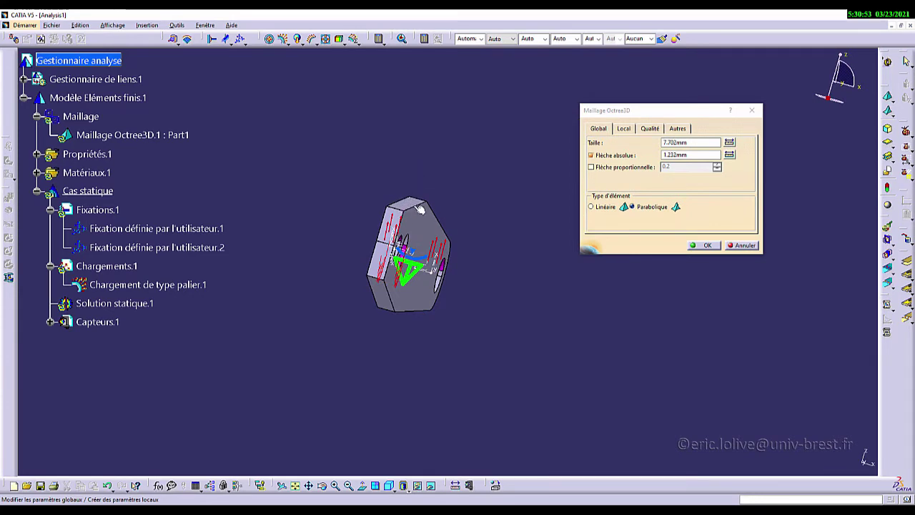
middle_drag(380, 299, 390, 281)
double_click(691, 142)
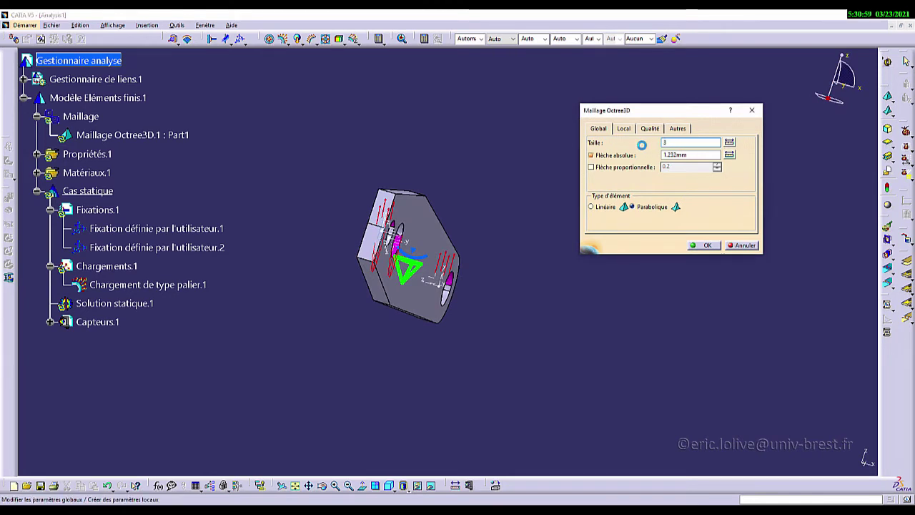
middle_drag(429, 315, 412, 291)
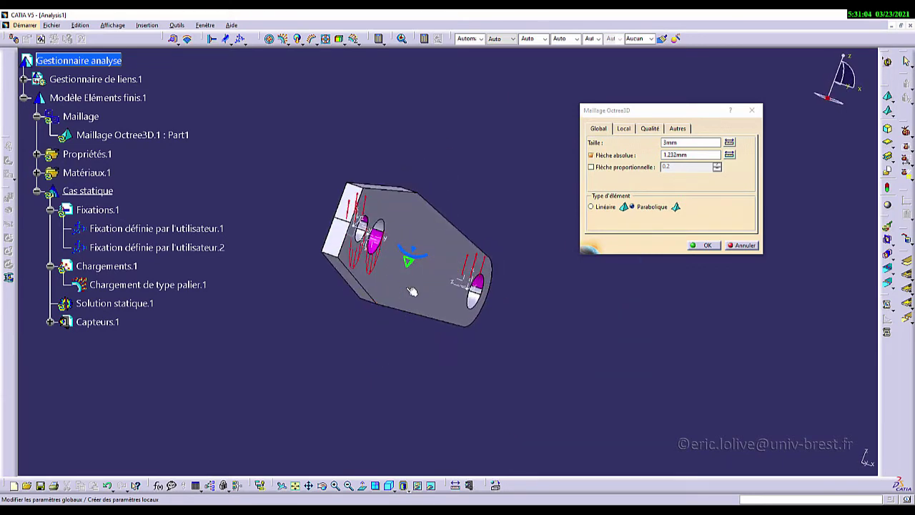
click(706, 246)
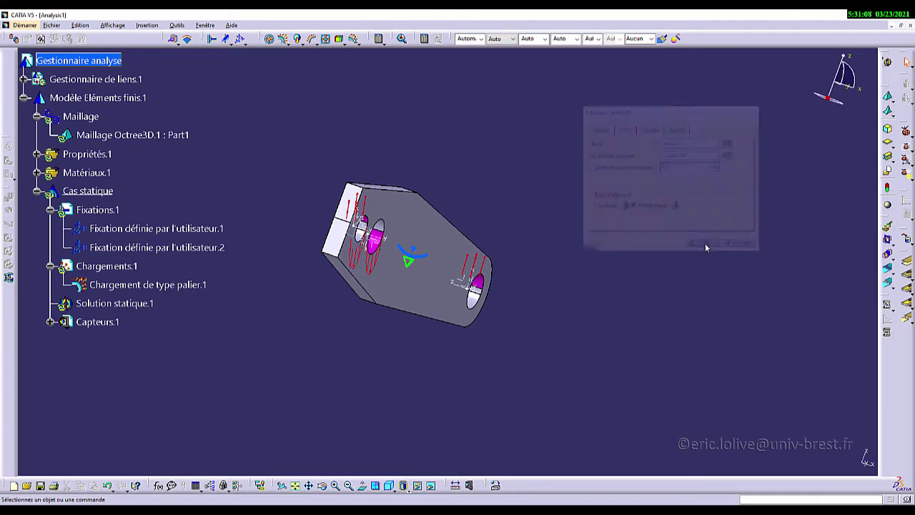
Save the analysis as Analysis1.CATAnalysis in the video folder under SUJETS_CATIA, 01_décolleteuse, Solution, accepting that linked documents are saved too.
click(49, 25)
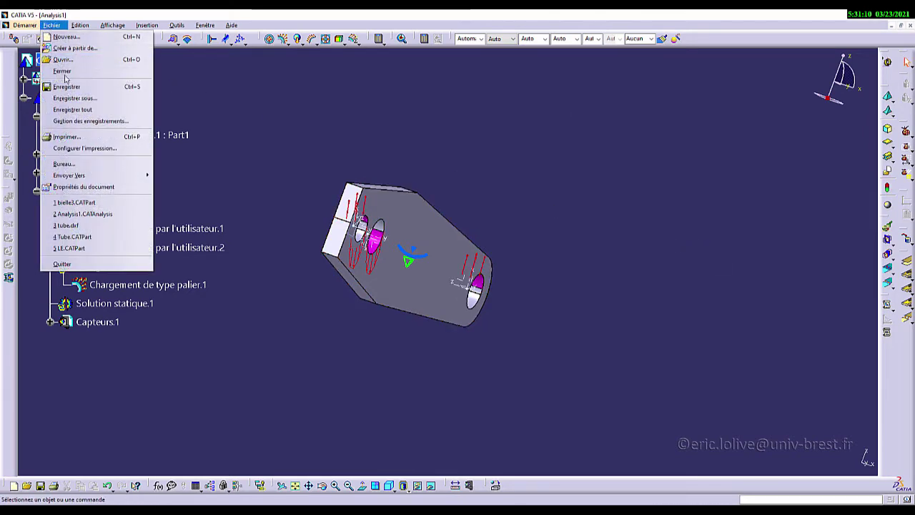
click(91, 99)
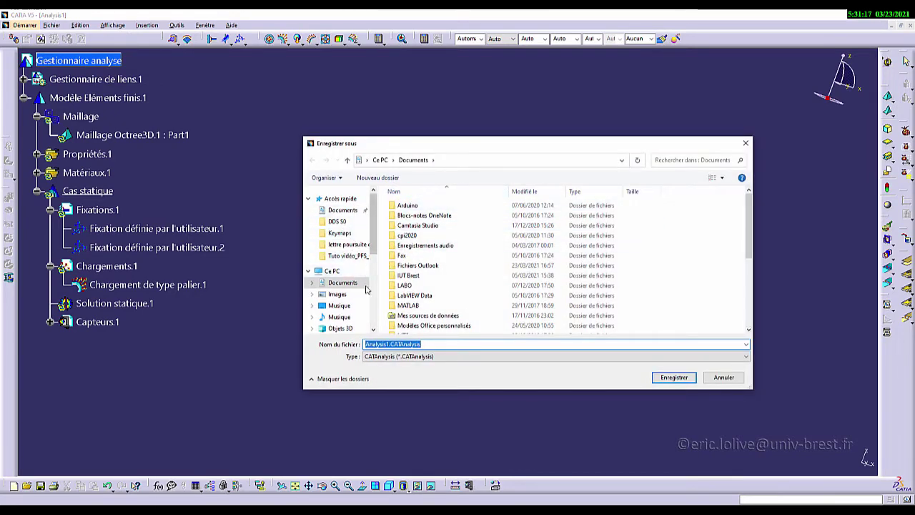
click(342, 283)
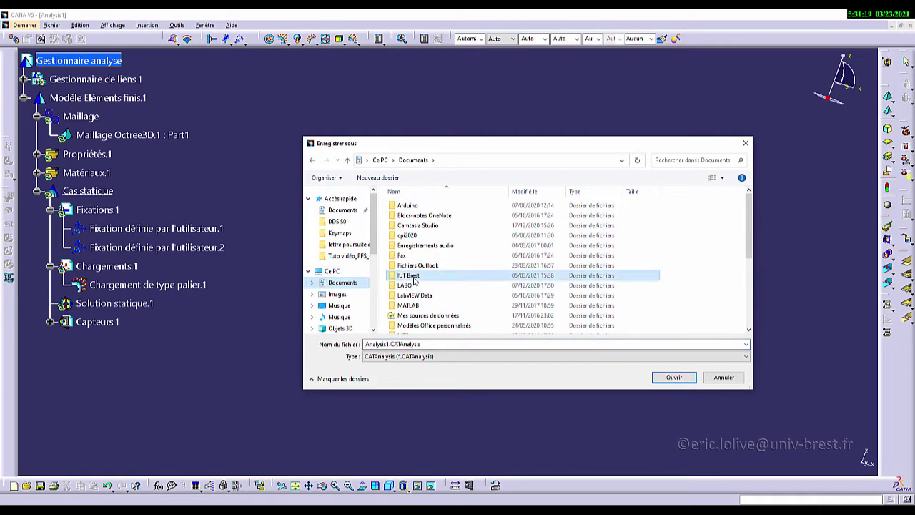
double_click(408, 275)
scroll(423, 244, down, 3)
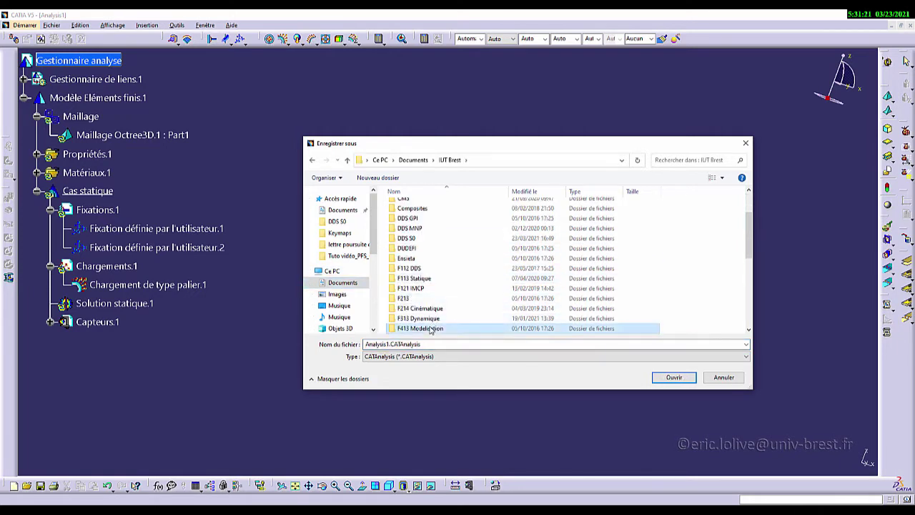
double_click(418, 325)
double_click(416, 206)
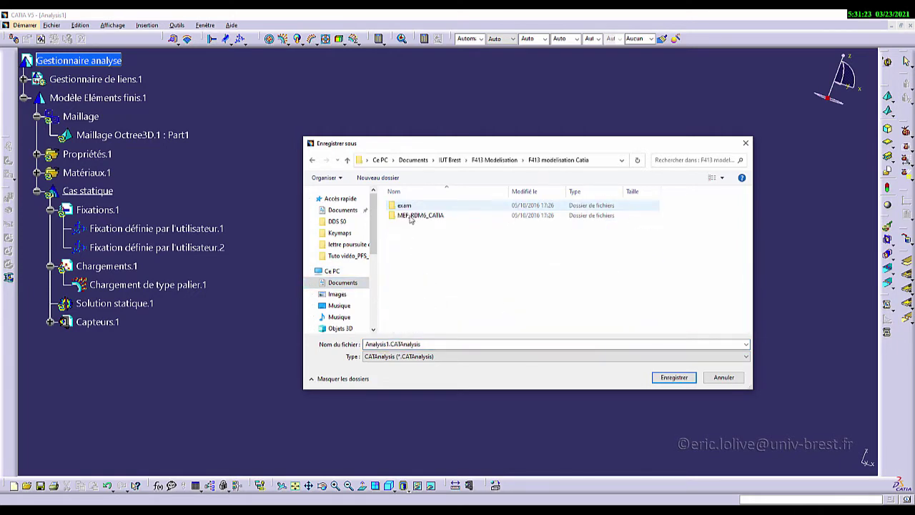
double_click(415, 215)
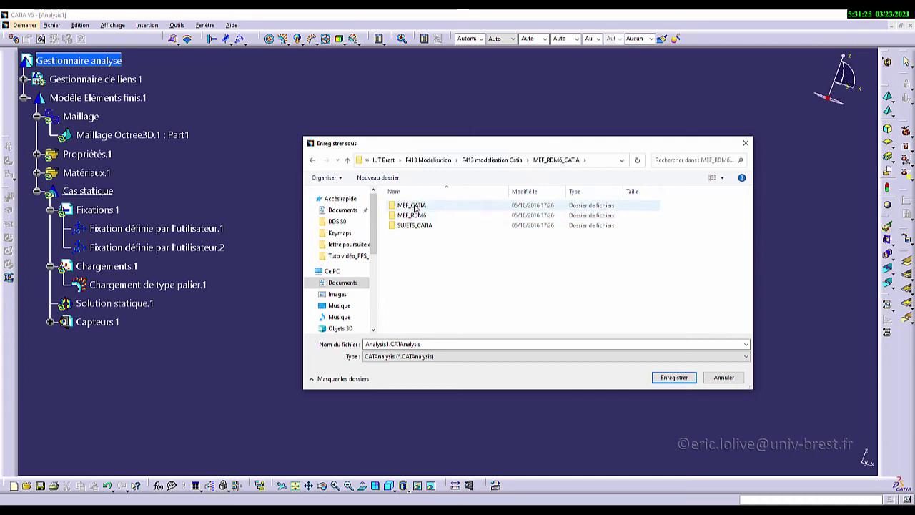
double_click(413, 226)
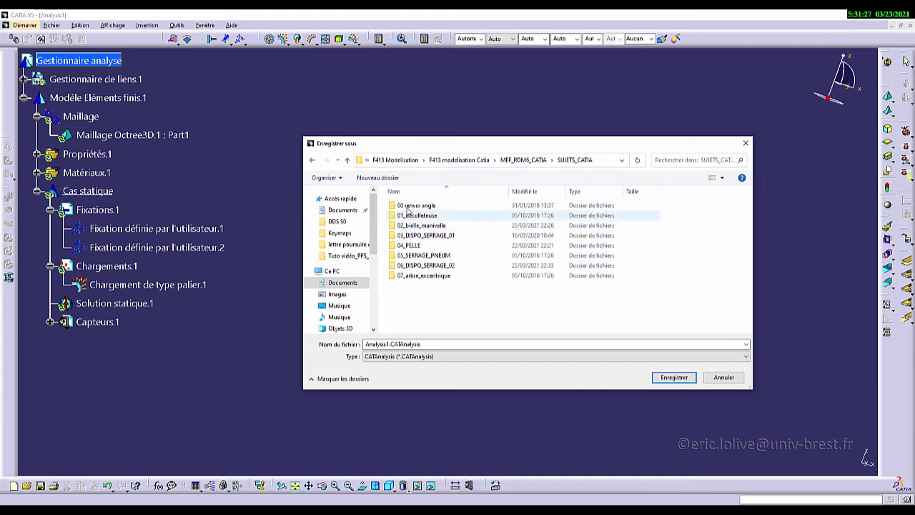
double_click(418, 216)
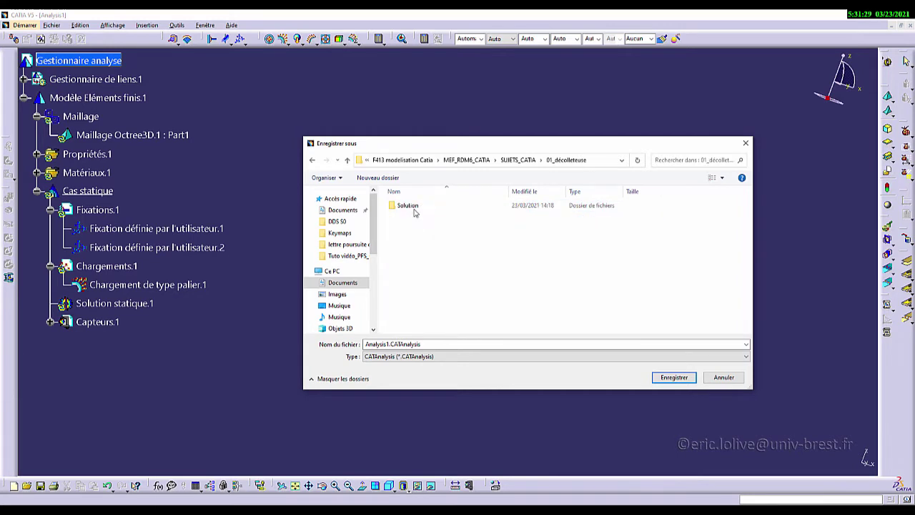
double_click(409, 205)
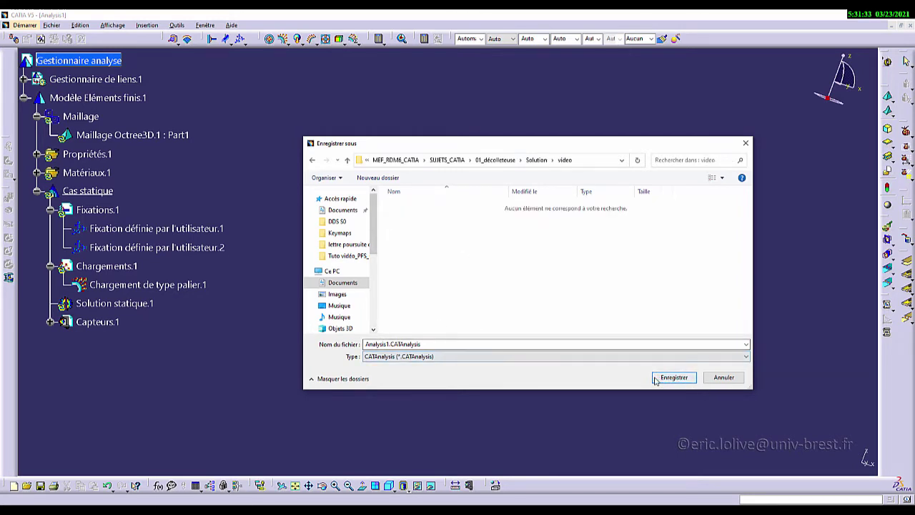
click(664, 378)
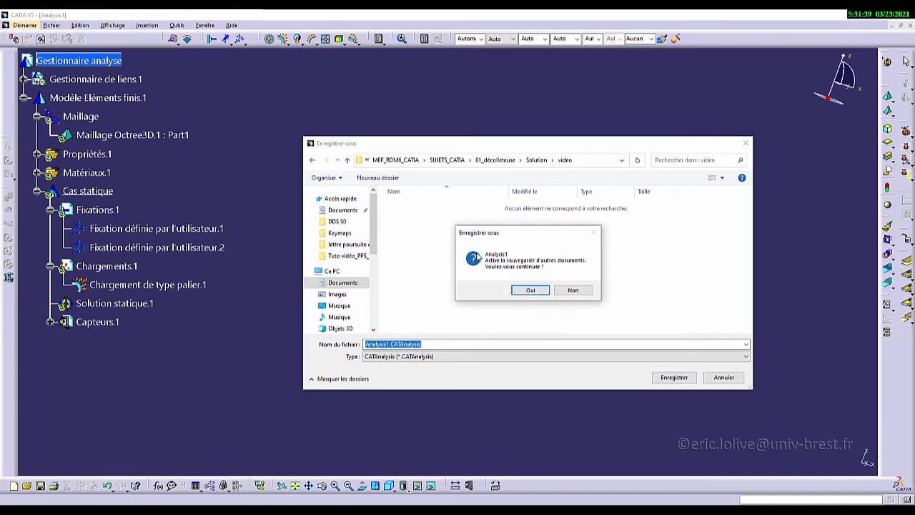
click(530, 290)
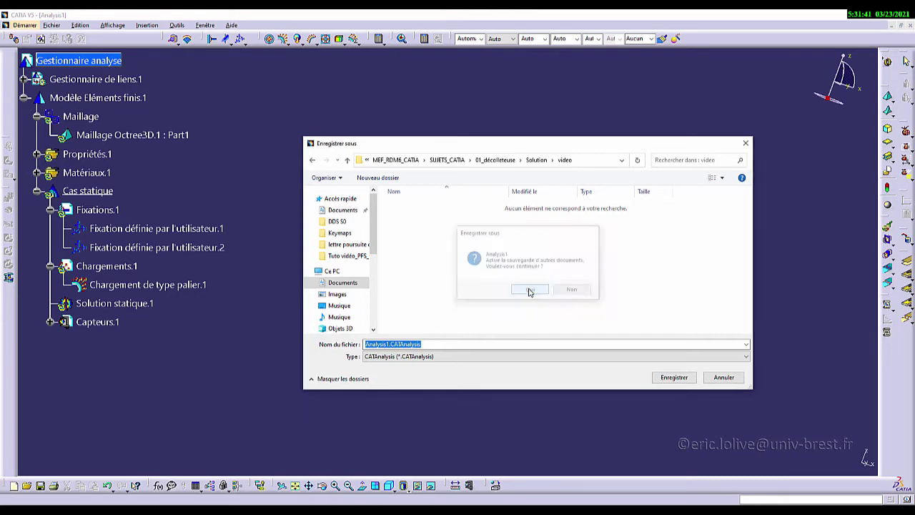
Run the calculation with the option Tout, continue past the resource estimate and dismiss the error message.
middle_drag(561, 294, 472, 288)
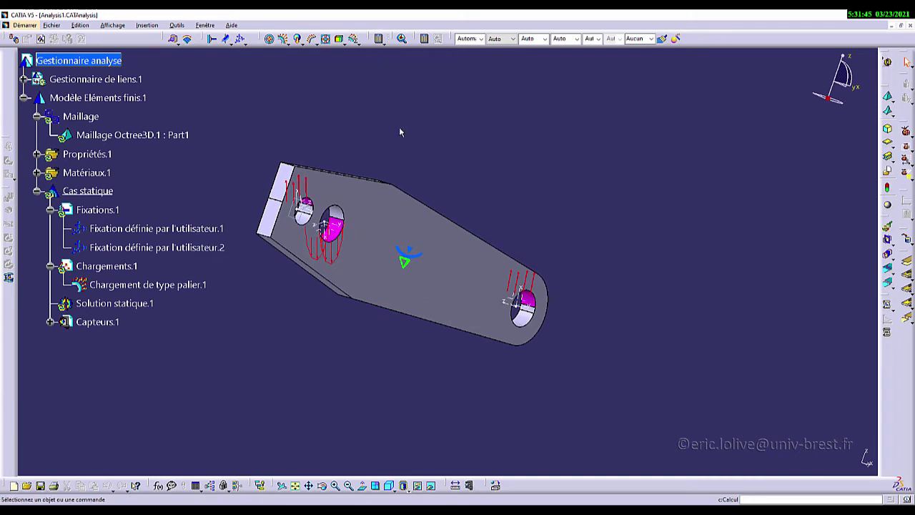
click(424, 39)
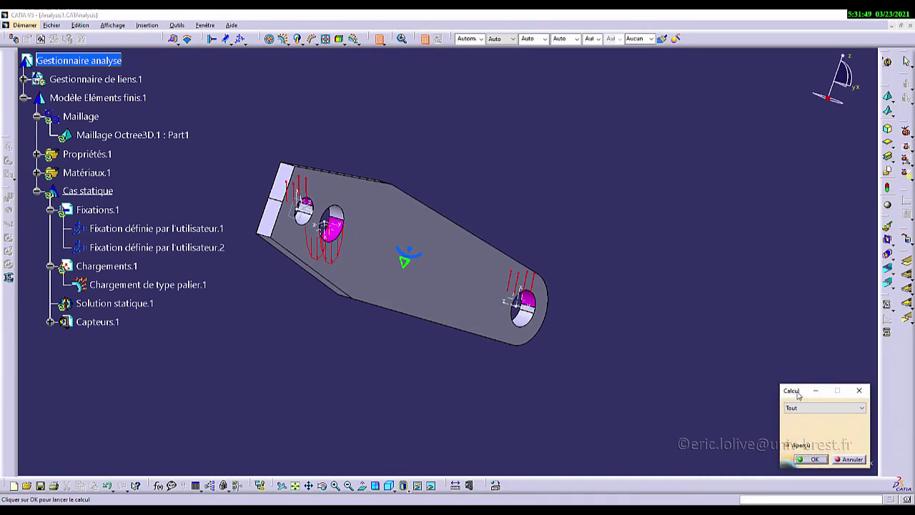
drag(799, 395, 691, 158)
click(715, 172)
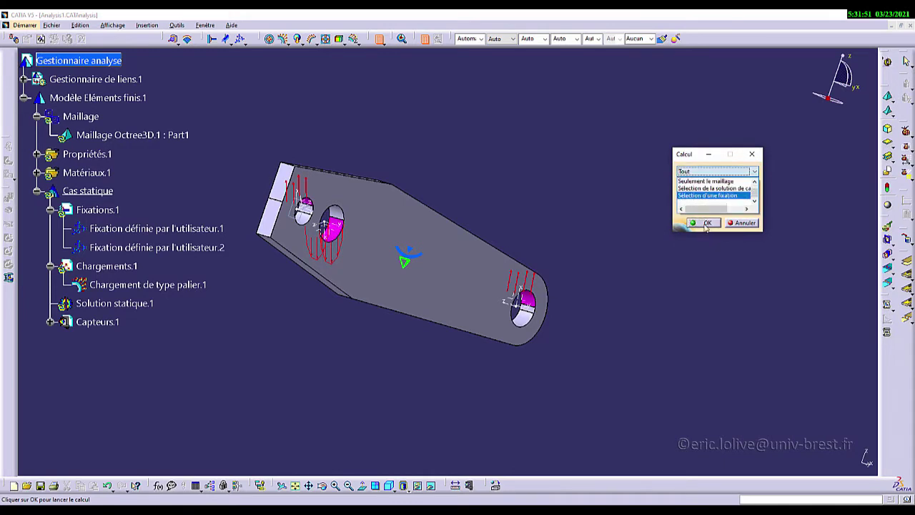
click(698, 171)
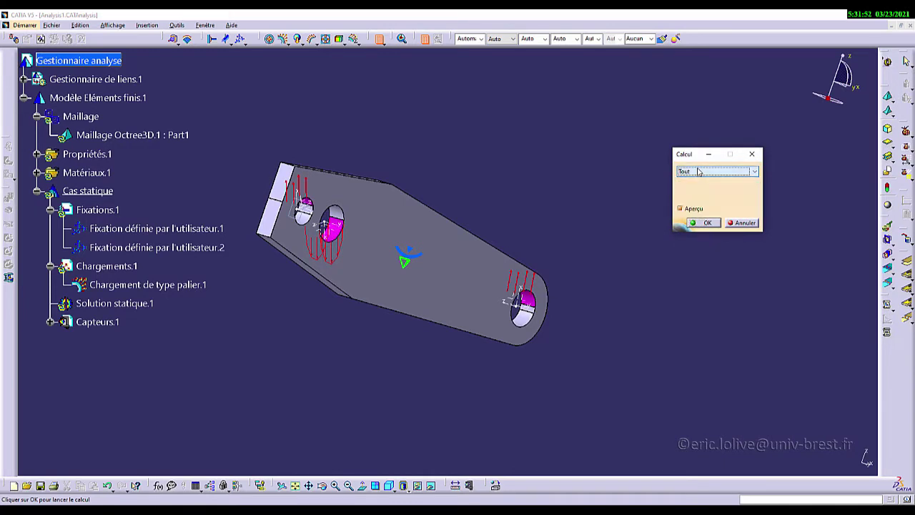
click(705, 223)
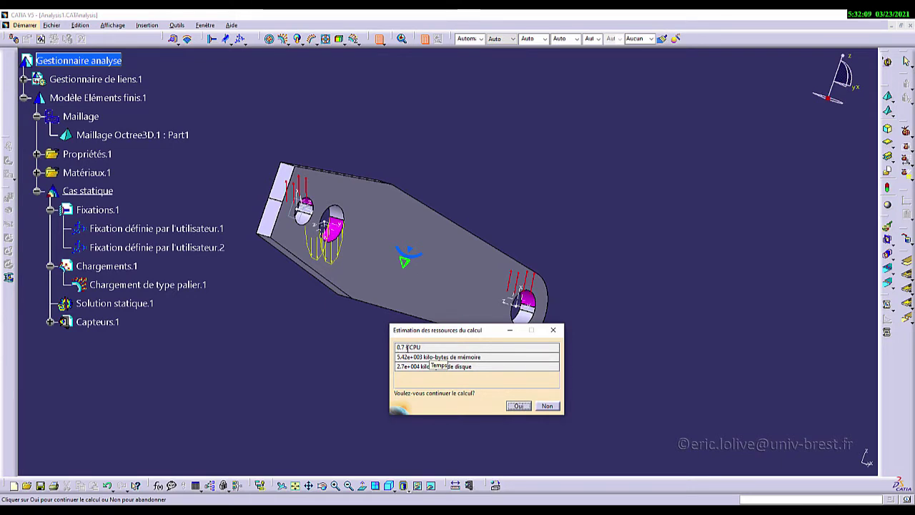
click(519, 406)
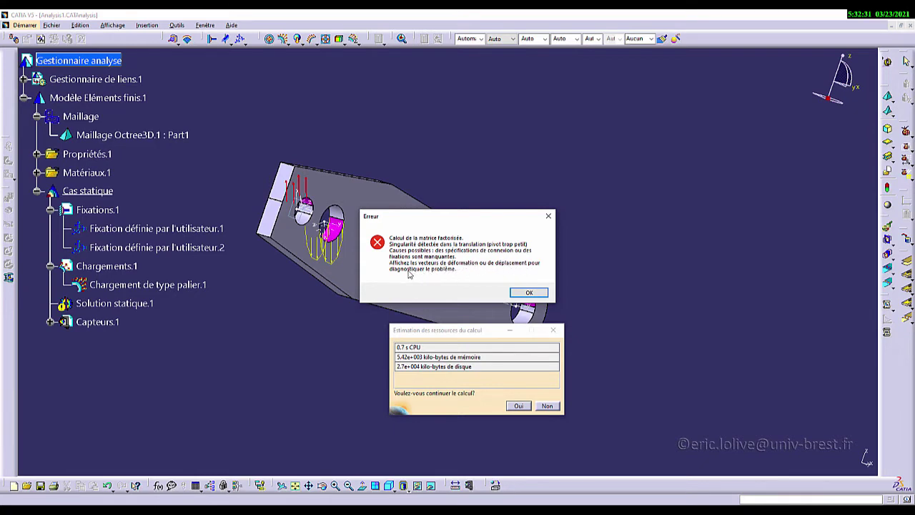
click(529, 294)
Display the rod's deformed mesh and animate it to examine the unrestrained motion.
middle_drag(402, 348, 510, 363)
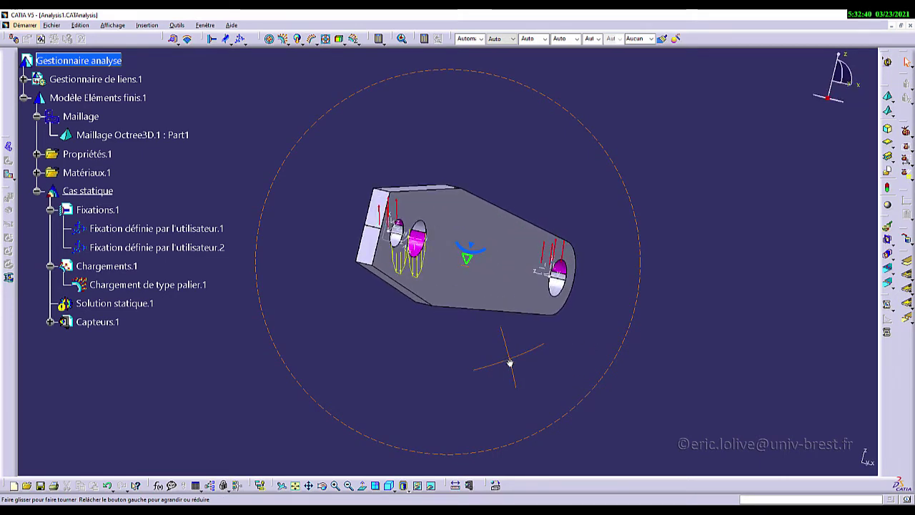
click(10, 148)
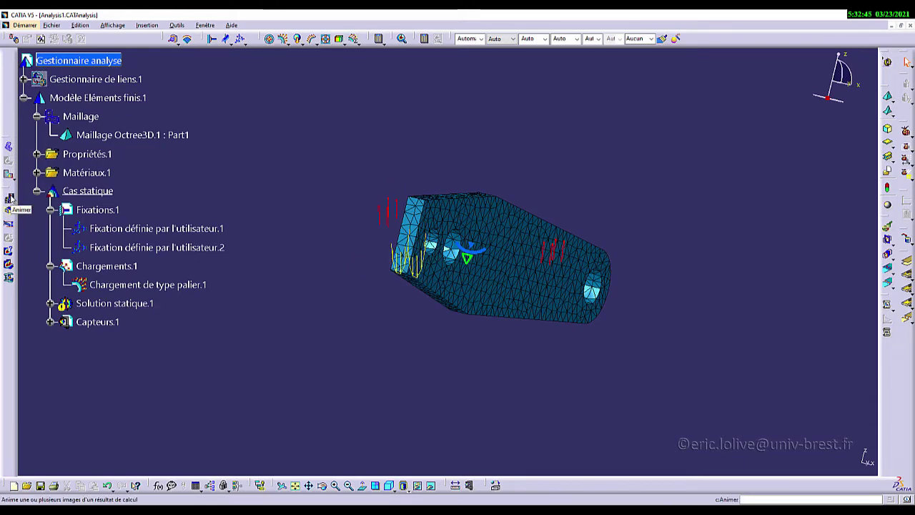
click(10, 199)
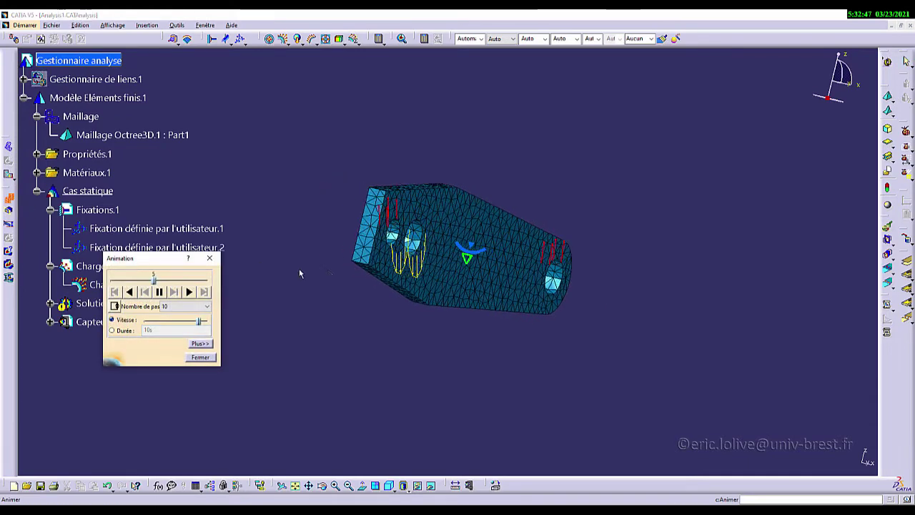
Examine the rod's animated motion from another angle, close the animation and inspect the existing restraints.
middle_drag(311, 275, 390, 306)
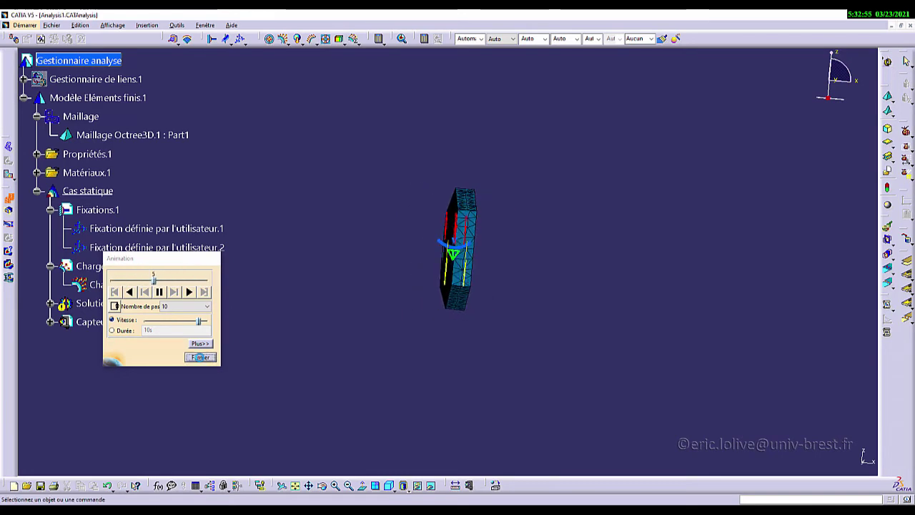
click(201, 357)
middle_drag(626, 315, 586, 314)
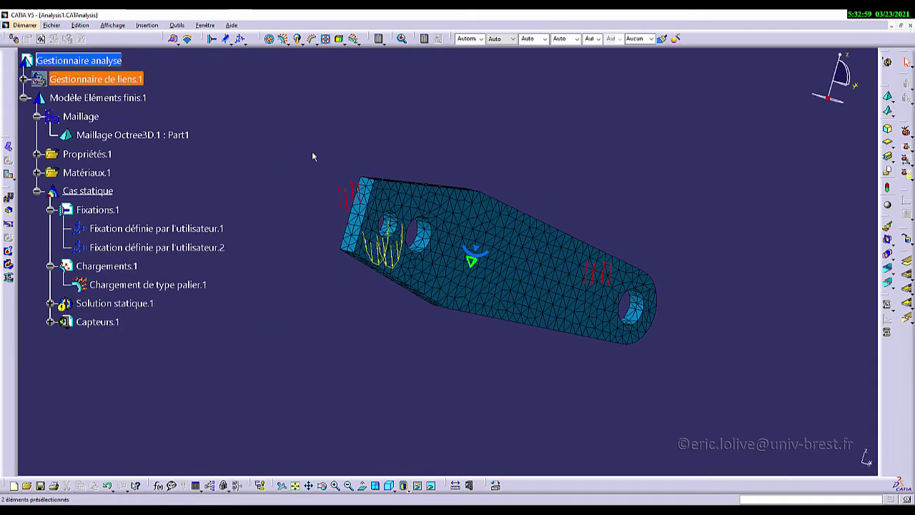
middle_drag(376, 292, 353, 306)
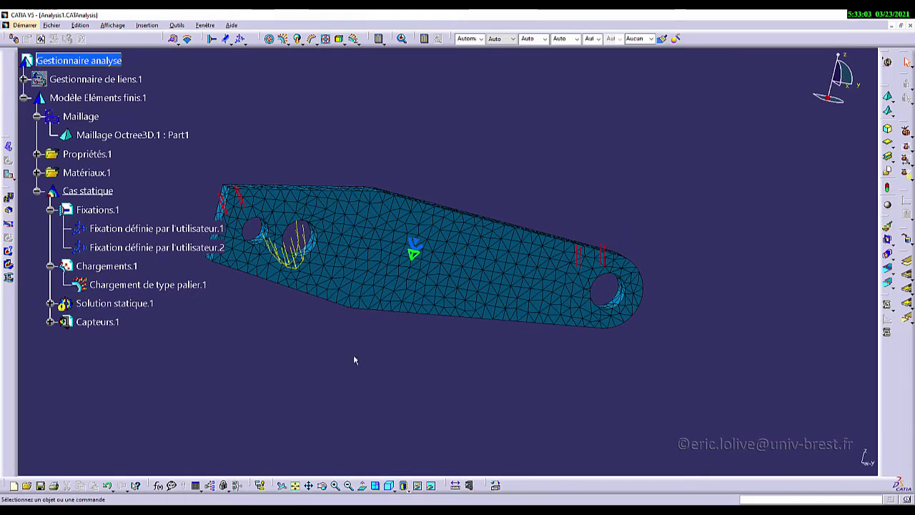
Add a user-defined restraint on the vertex at the bend of the rod's upper edge, with Global axes and only Translation 1 fixed.
click(239, 38)
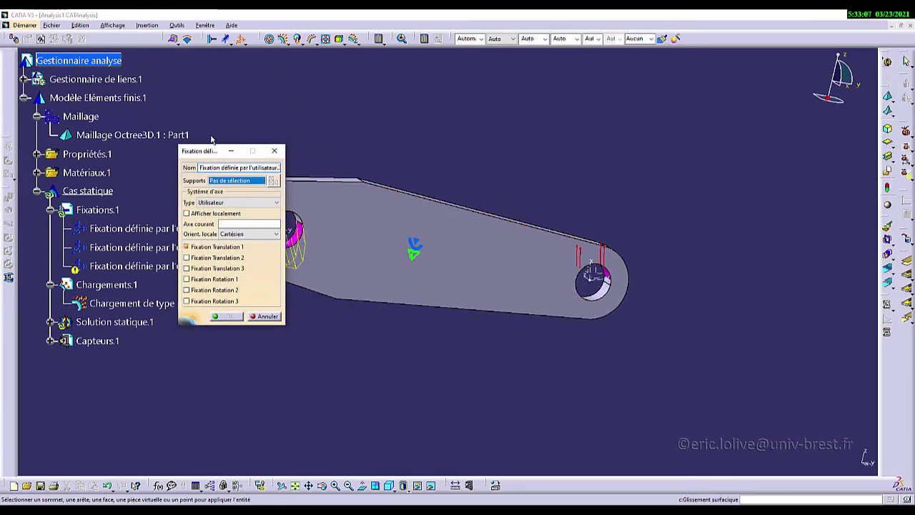
drag(215, 151, 730, 154)
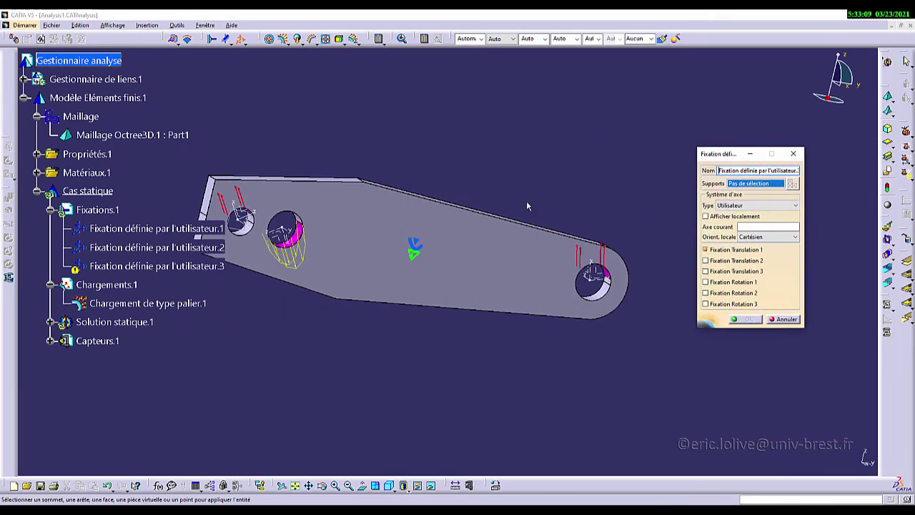
middle_drag(292, 358, 451, 315)
click(748, 206)
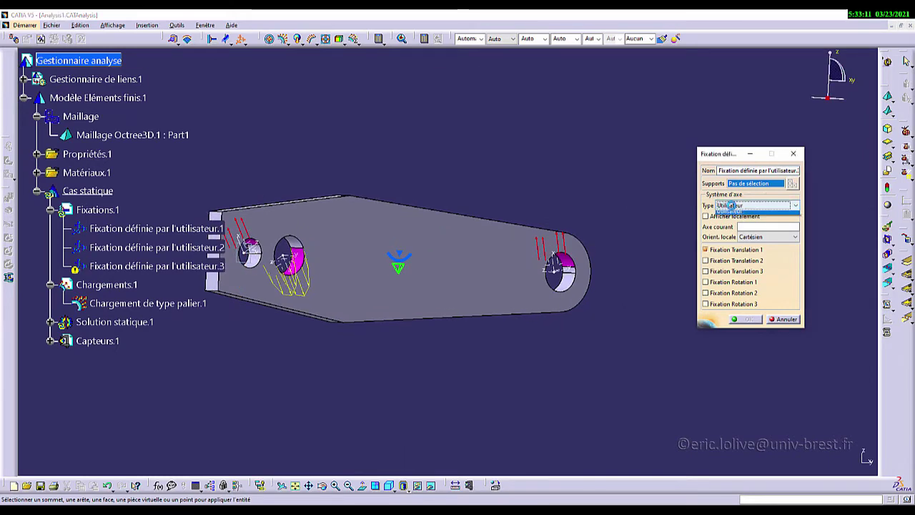
click(729, 216)
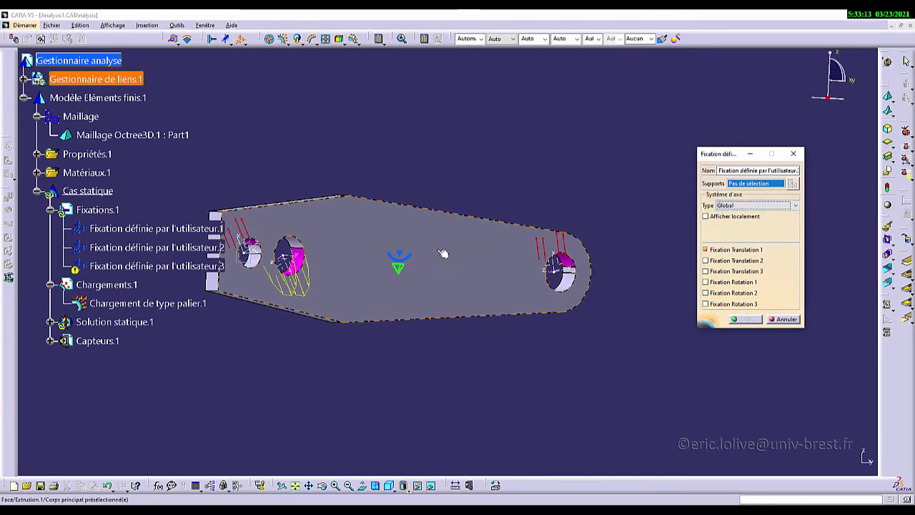
click(356, 199)
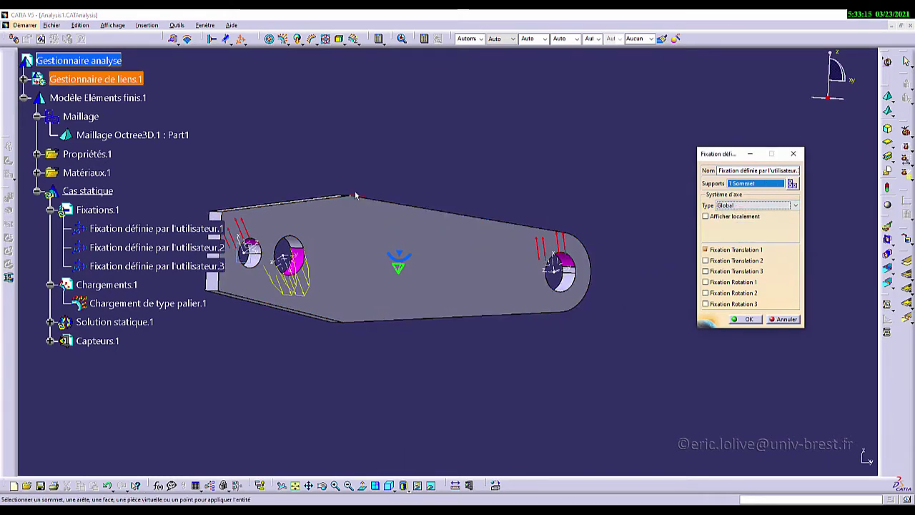
middle_drag(370, 256, 392, 239)
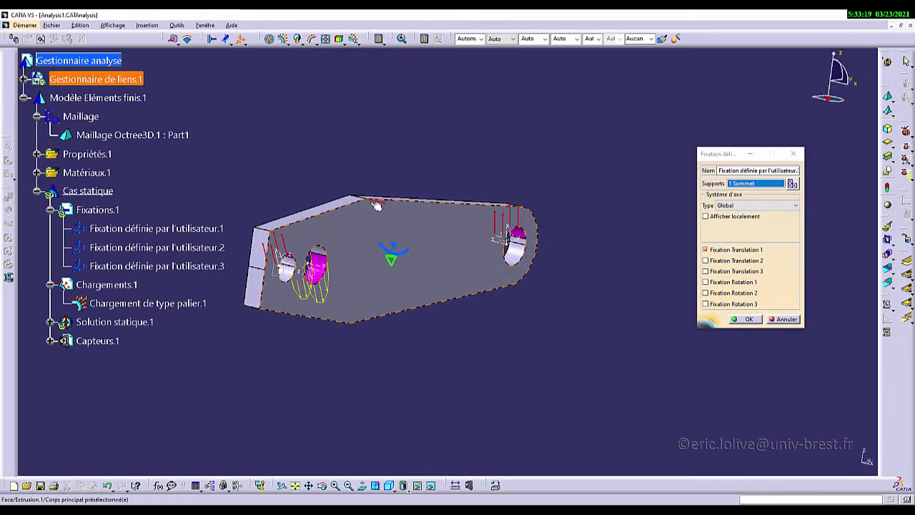
click(729, 251)
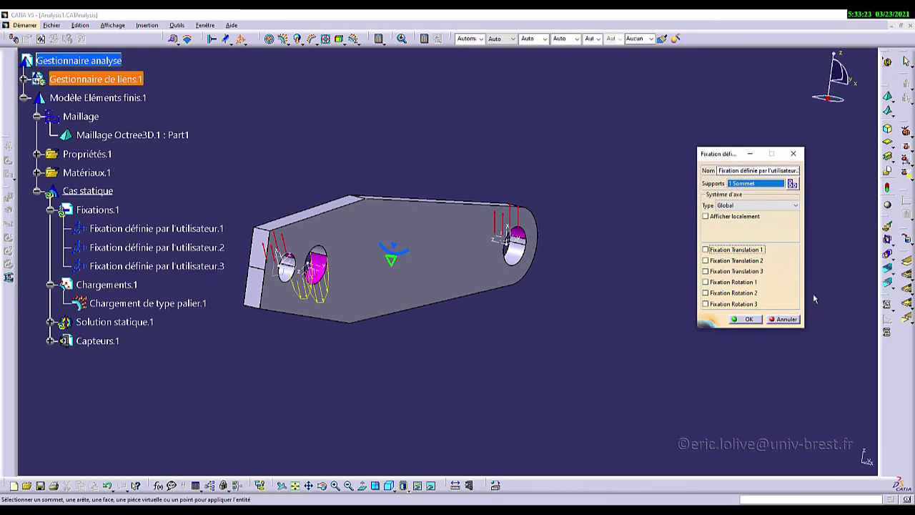
click(729, 250)
middle_drag(400, 301, 414, 319)
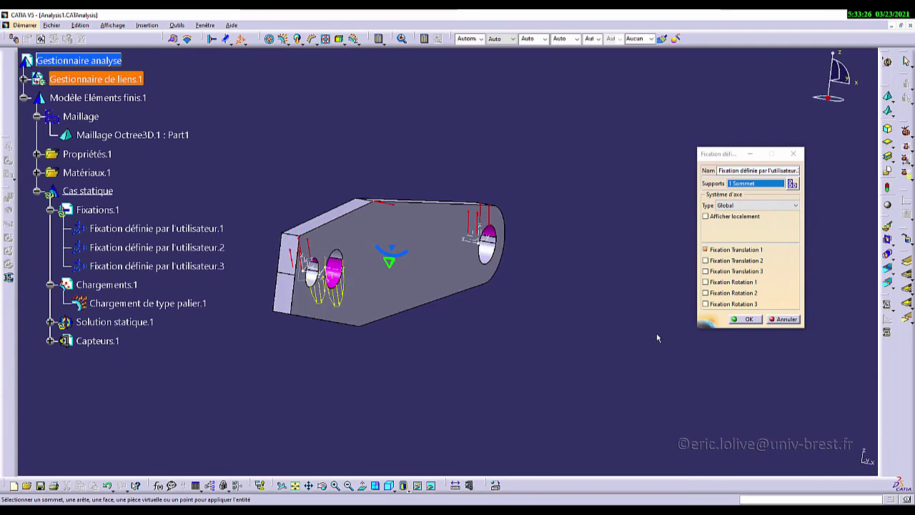
click(747, 320)
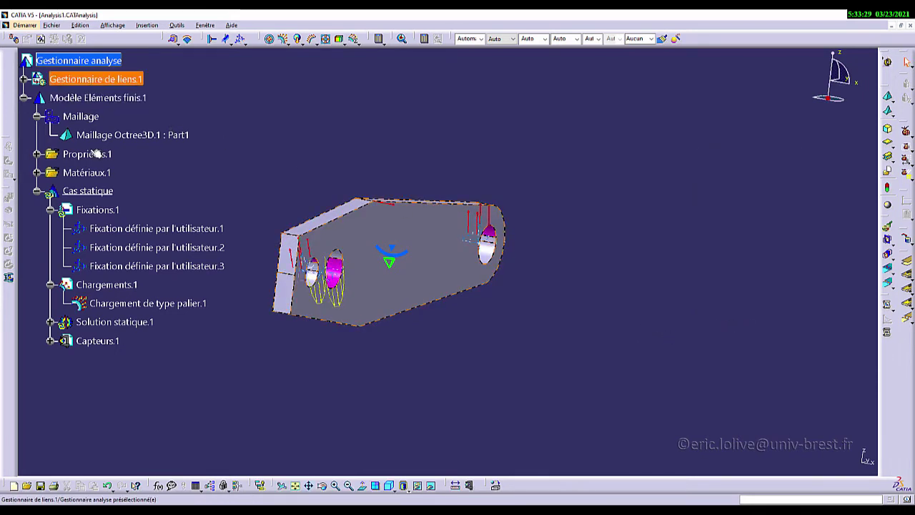
Save the analysis with its linked documents and rerun the calculation with the option Tout, continuing past the resource estimate.
click(41, 485)
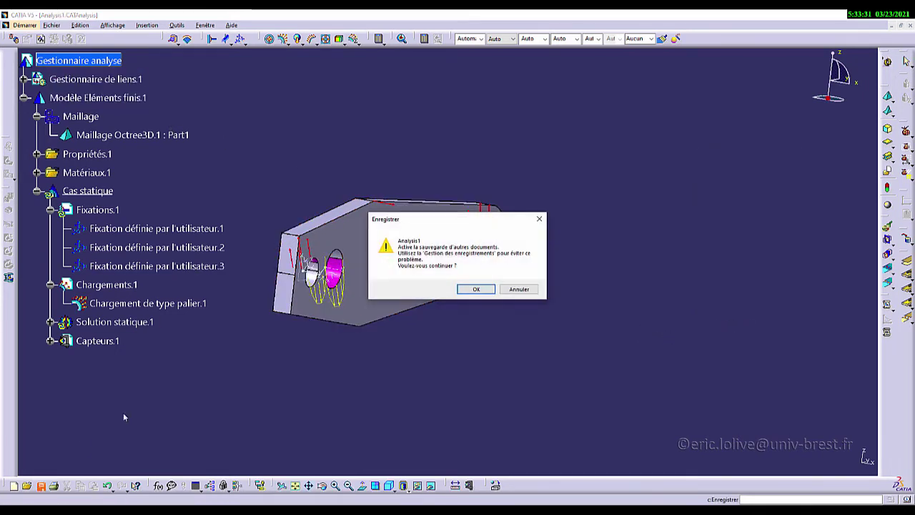
click(475, 290)
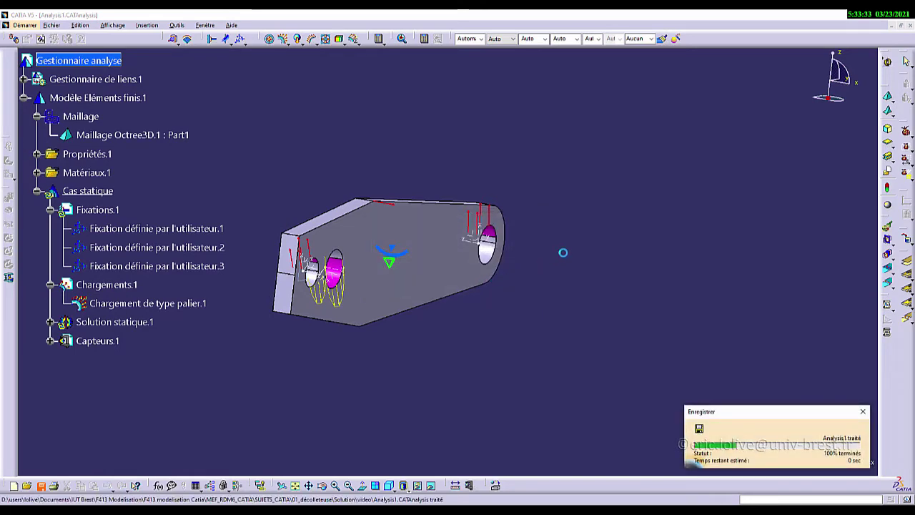
middle_drag(540, 285, 422, 288)
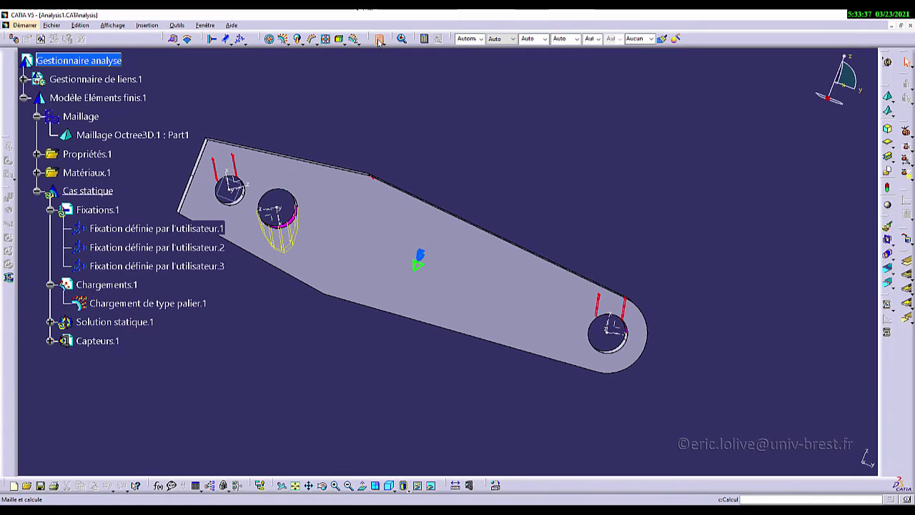
click(379, 39)
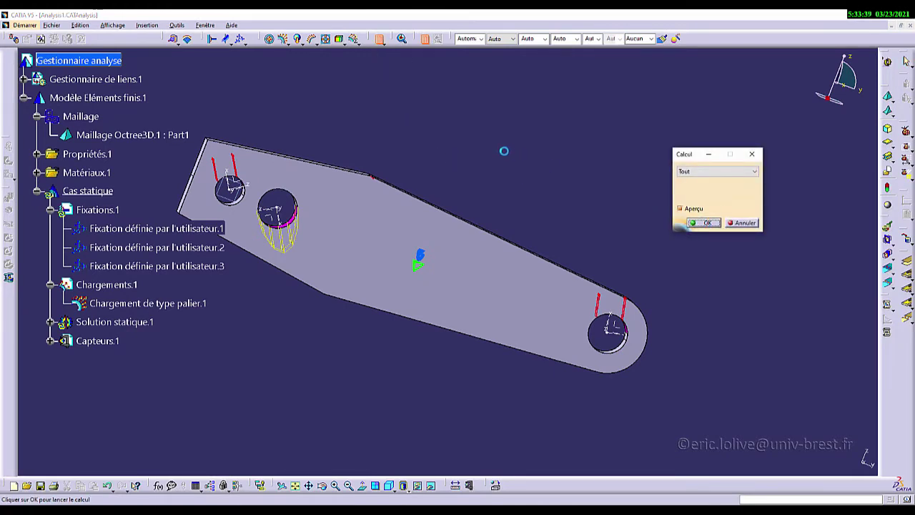
key(Return)
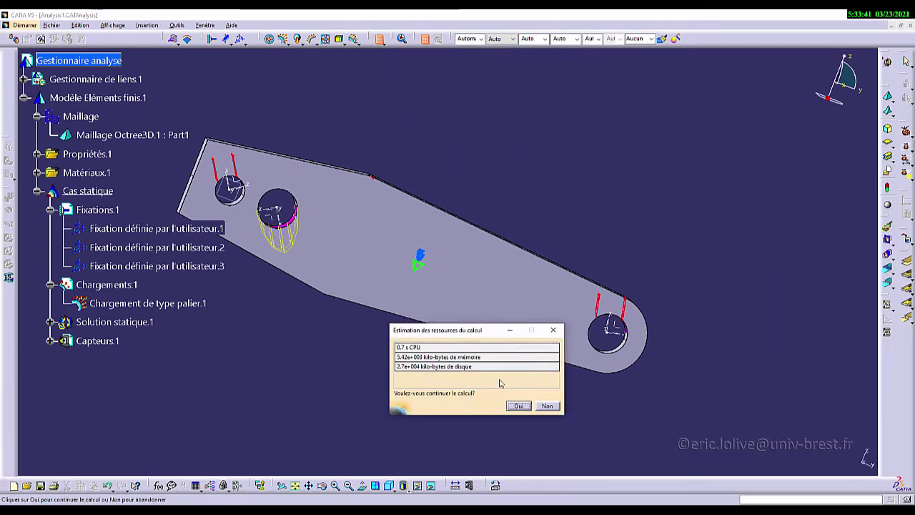
click(519, 406)
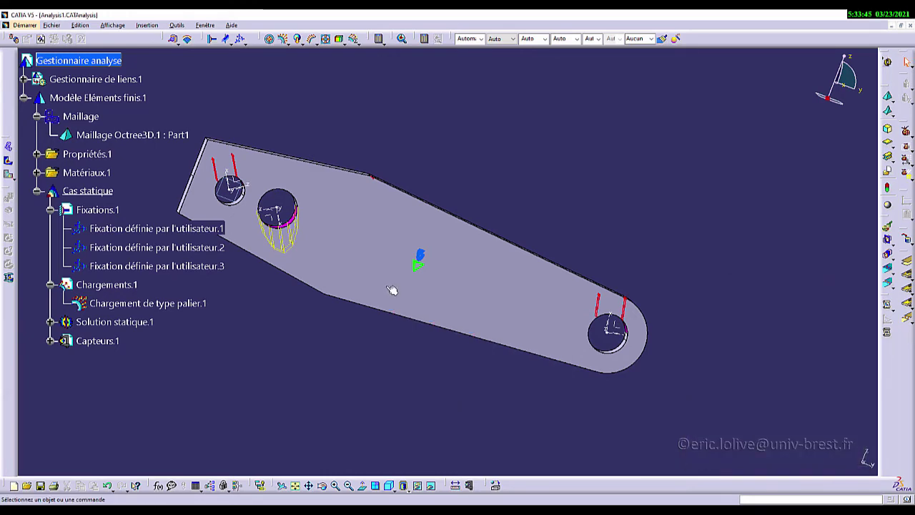
Display the rod's newly computed deformed mesh and briefly run its animation.
middle_drag(391, 252, 499, 236)
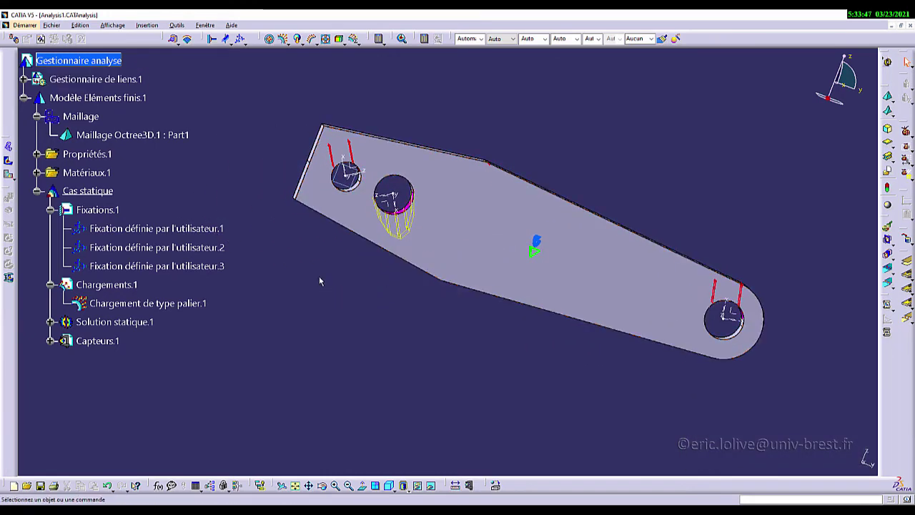
click(10, 146)
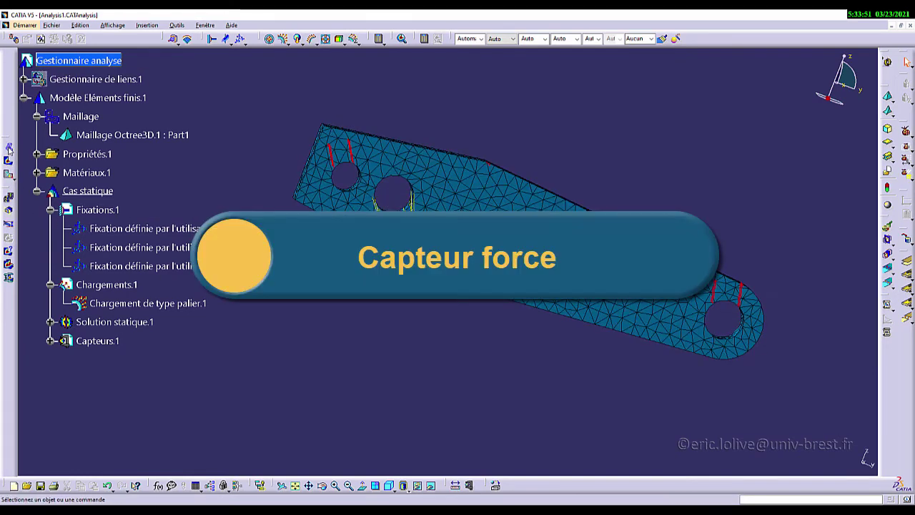
click(8, 199)
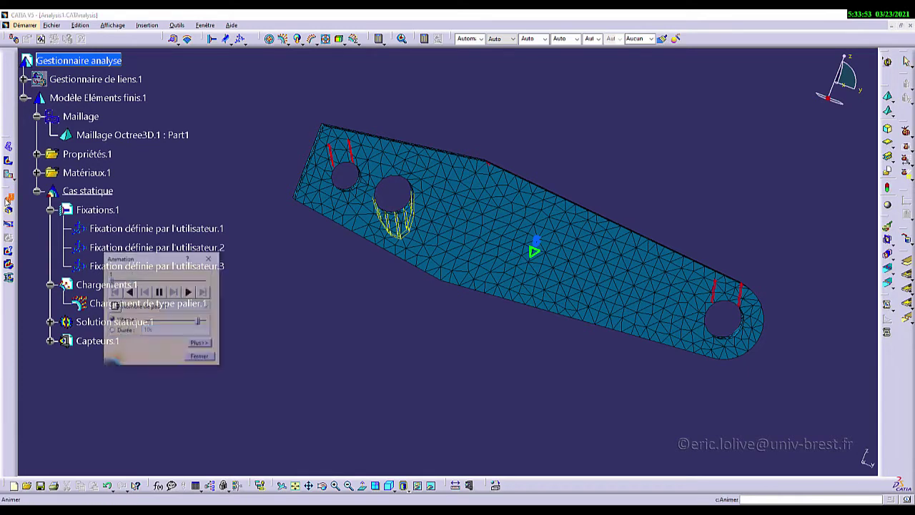
click(194, 356)
Change the scale factor of the deformed mesh and play the animation again to check the rod's deformation.
click(9, 225)
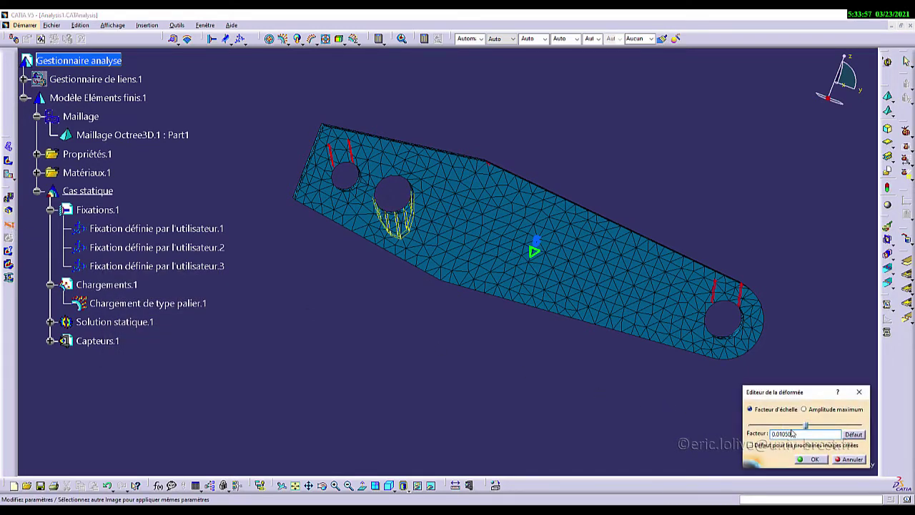
double_click(810, 435)
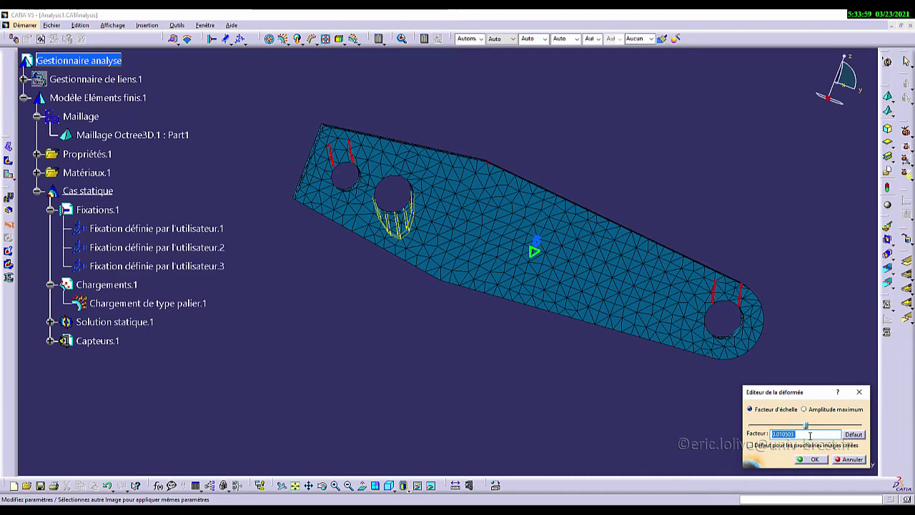
click(812, 459)
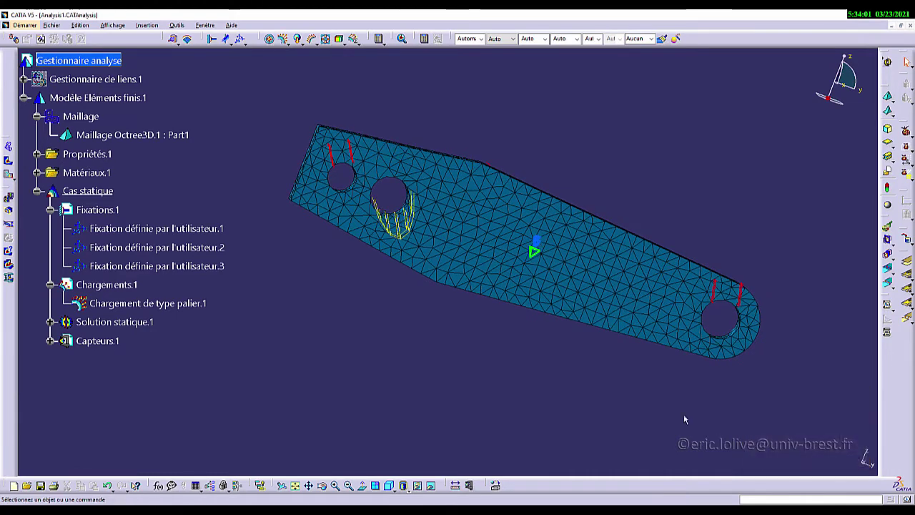
click(10, 200)
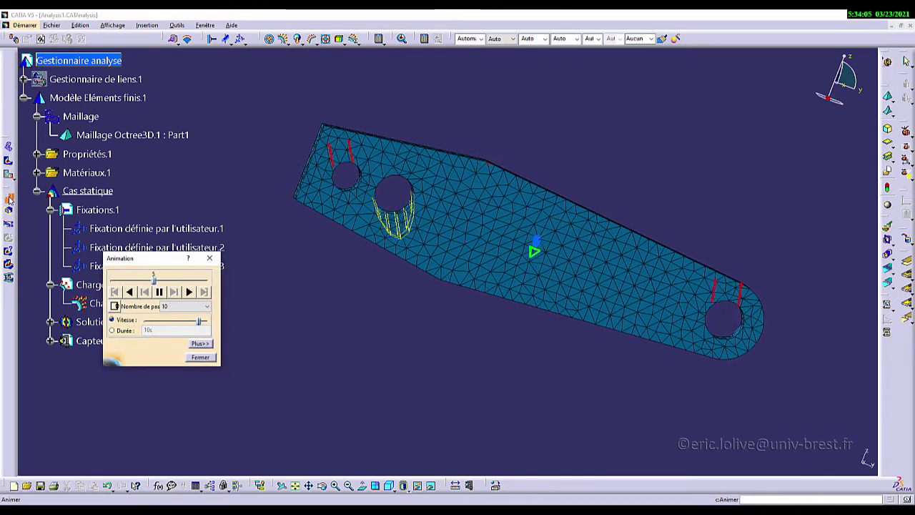
click(210, 257)
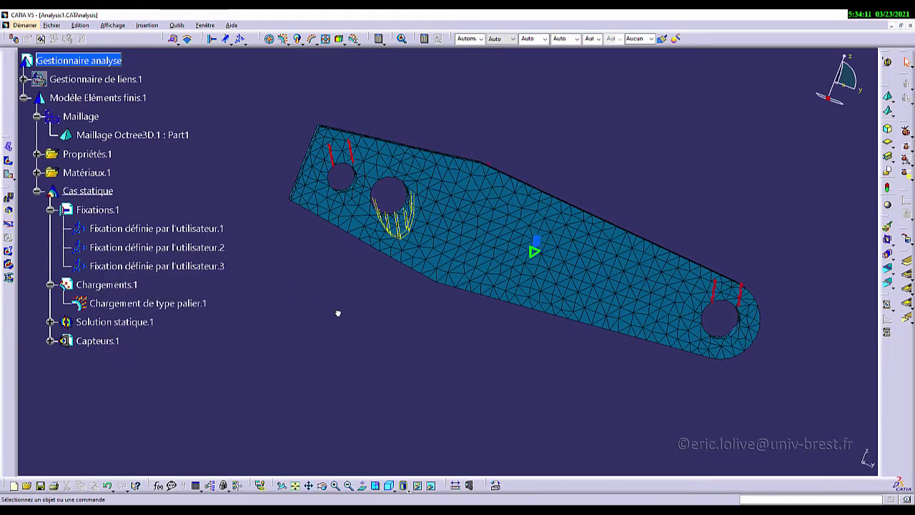
Create a resultant sensor of type Mesure de réaction in the static case's sensor set Capteurs.1.
scroll(336, 311, down, 3)
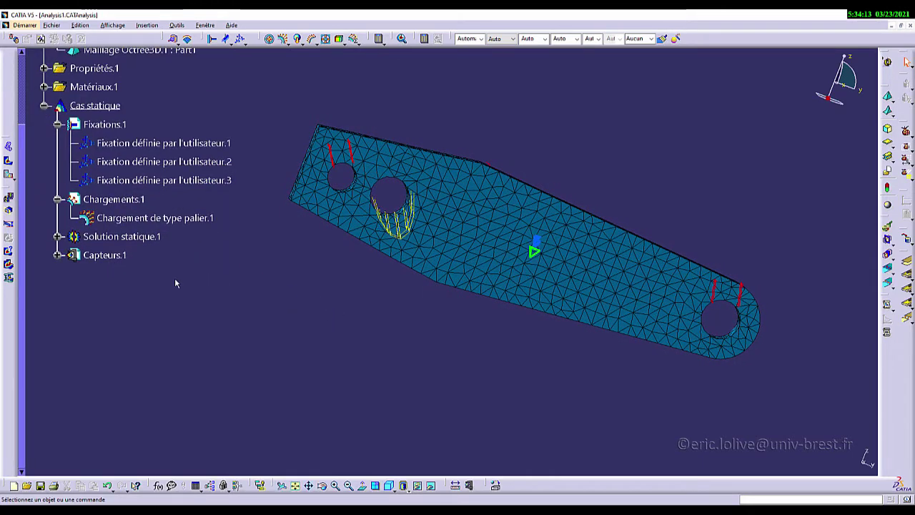
scroll(175, 283, down, 2)
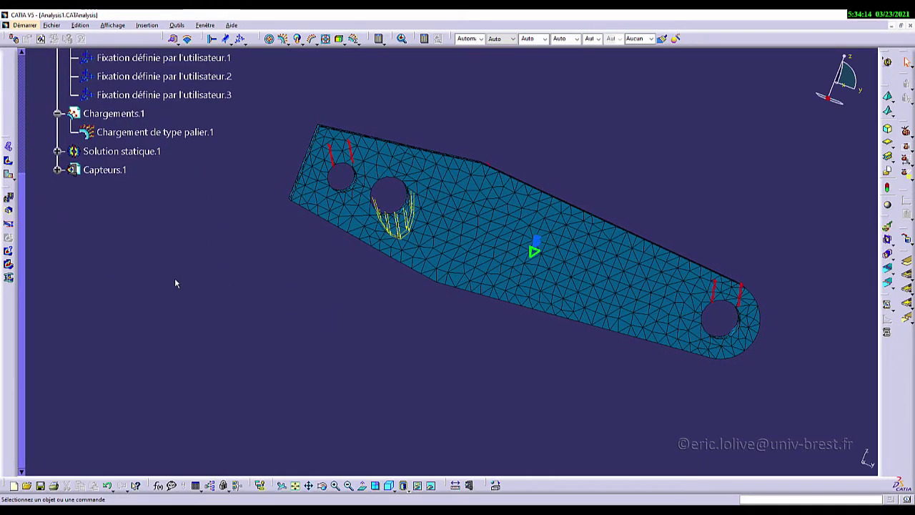
click(57, 170)
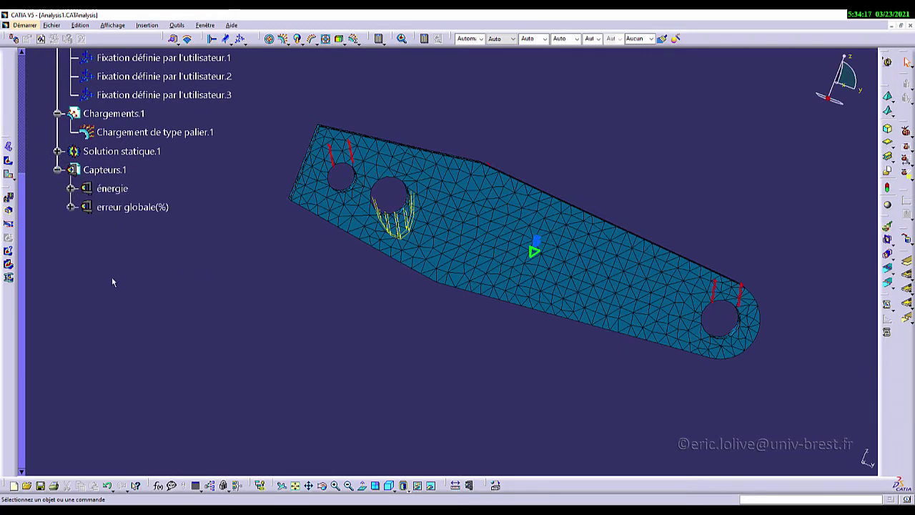
click(106, 170)
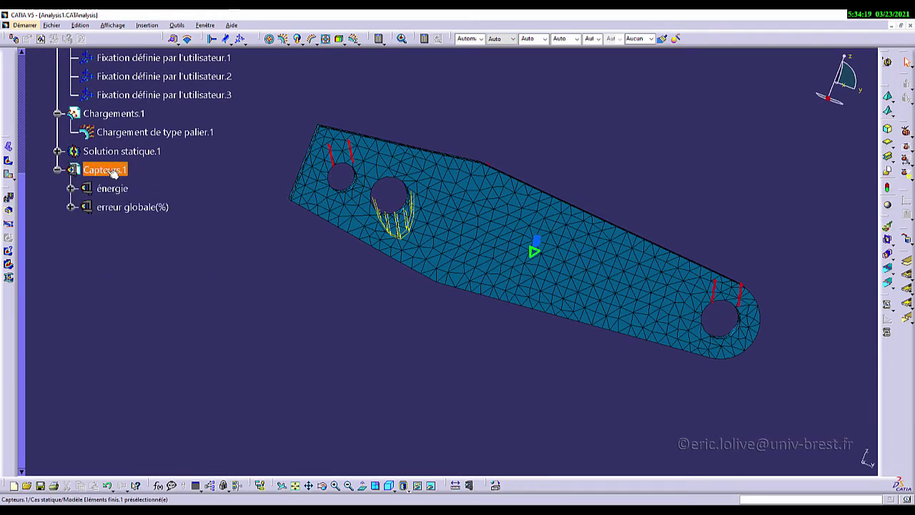
right_click(107, 170)
mouse_move(193, 355)
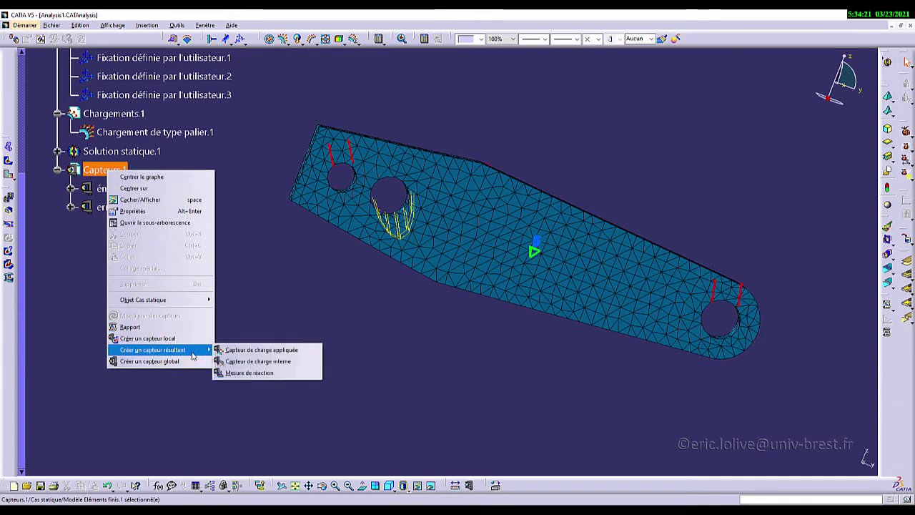
click(273, 373)
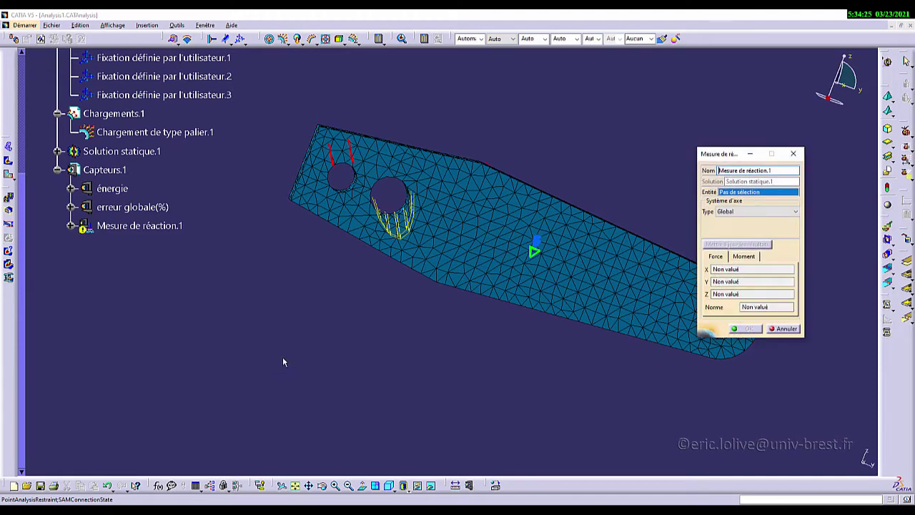
Assign the vertex restraint on the rod's upper edge to the reaction sensor and update the force results.
middle_drag(268, 263, 515, 322)
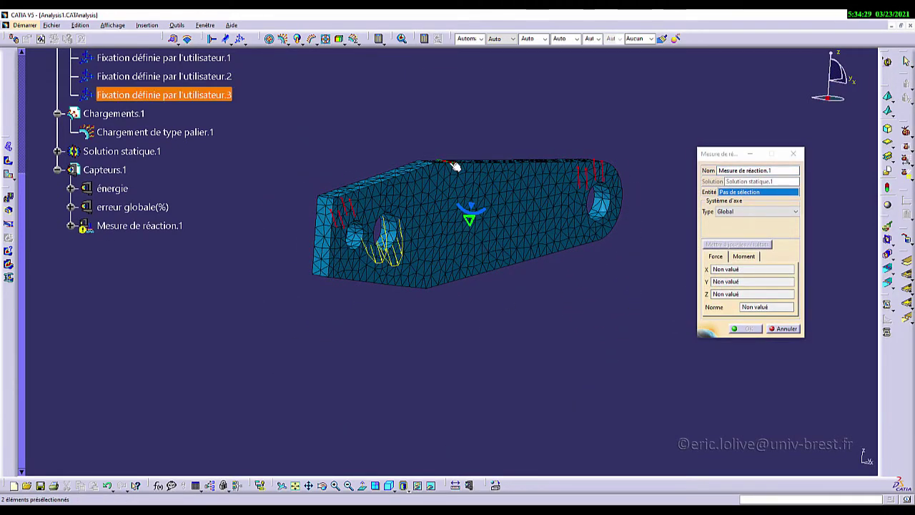
click(456, 167)
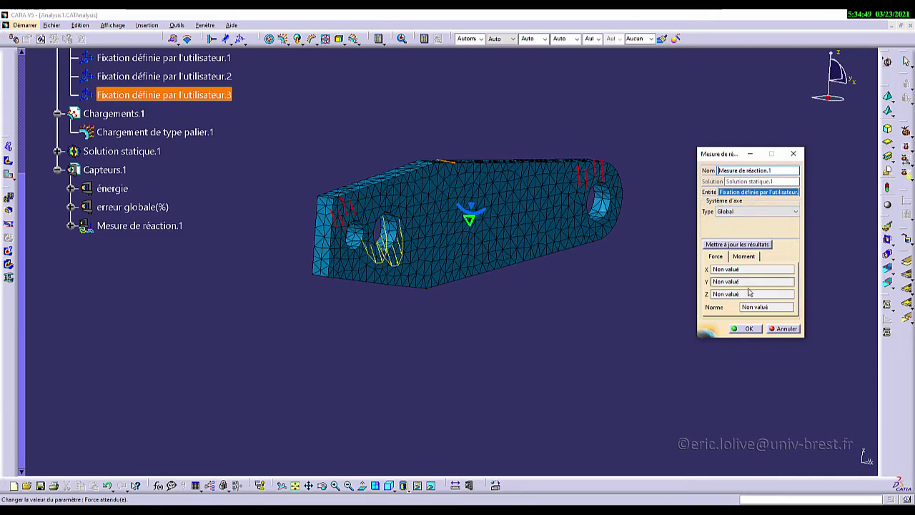
click(722, 245)
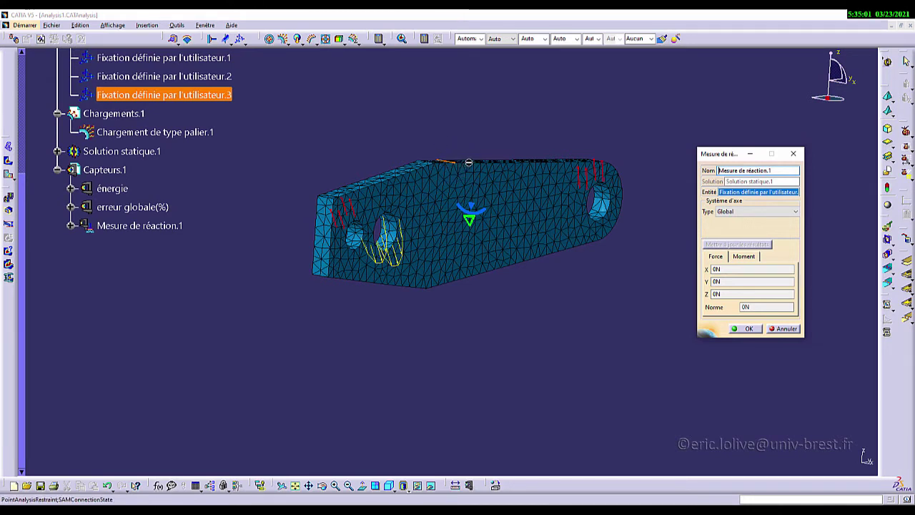
Accept the first reaction sensor, create a second Mesure de réaction sensor on the restraint at the rod's rounded end, and update its results.
click(748, 329)
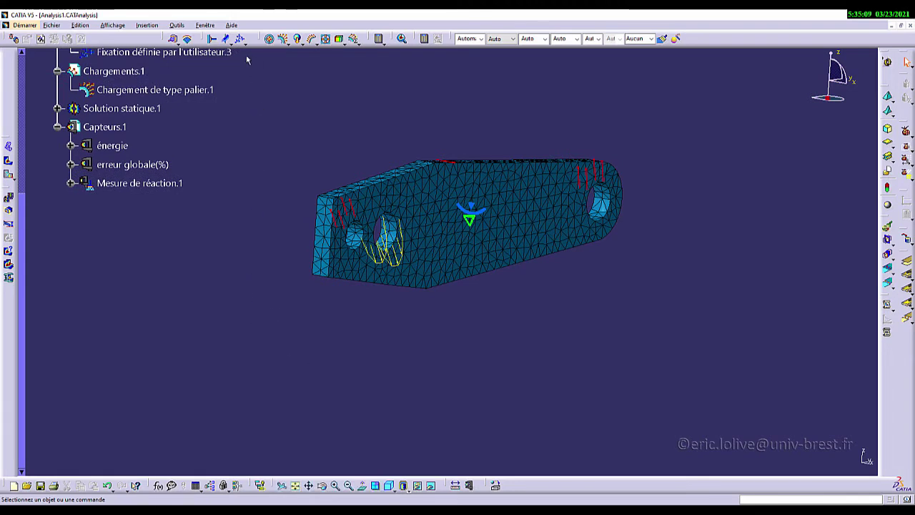
right_click(105, 127)
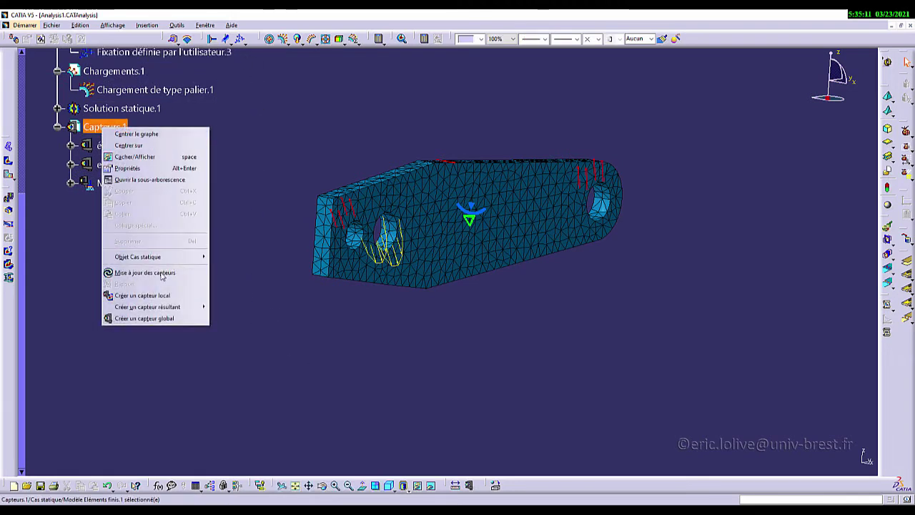
mouse_move(174, 312)
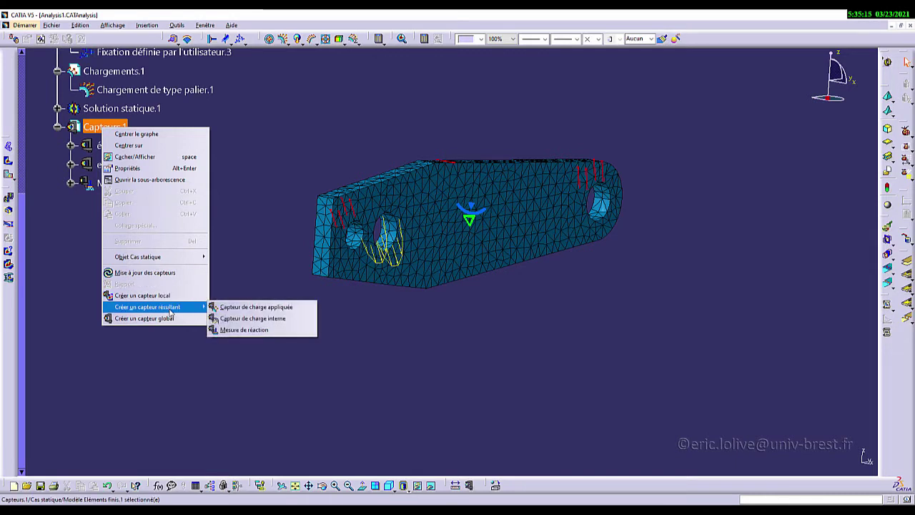
click(244, 329)
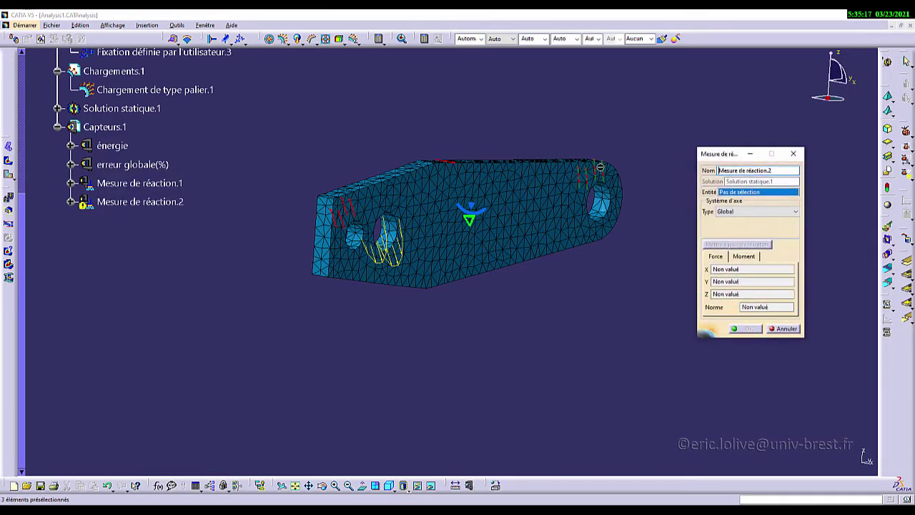
click(608, 171)
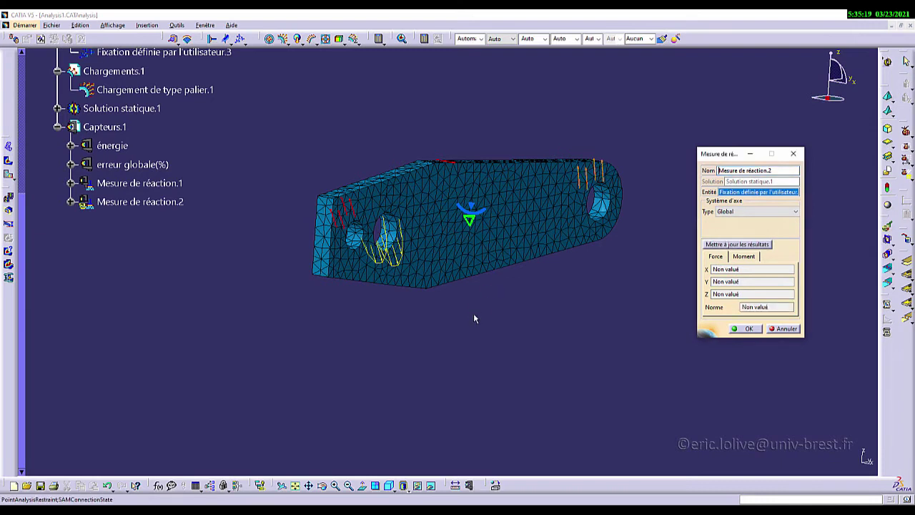
click(741, 244)
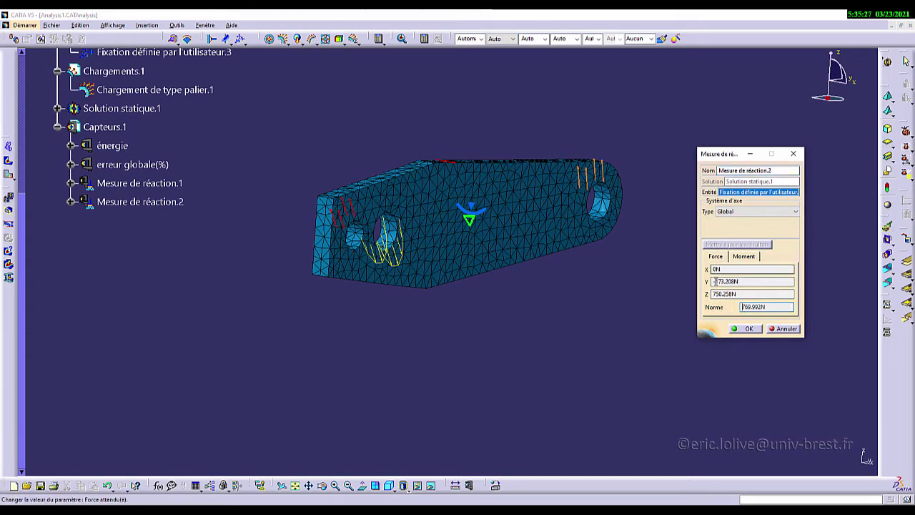
click(760, 294)
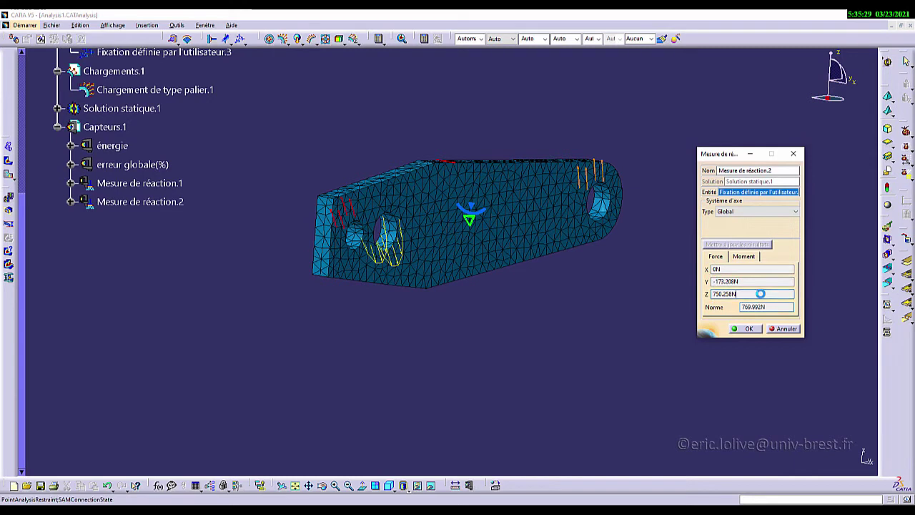
Switch the second reaction sensor to a Utilisateur axis system using Repère.1 at the rounded-end hole, and update its force results.
click(729, 212)
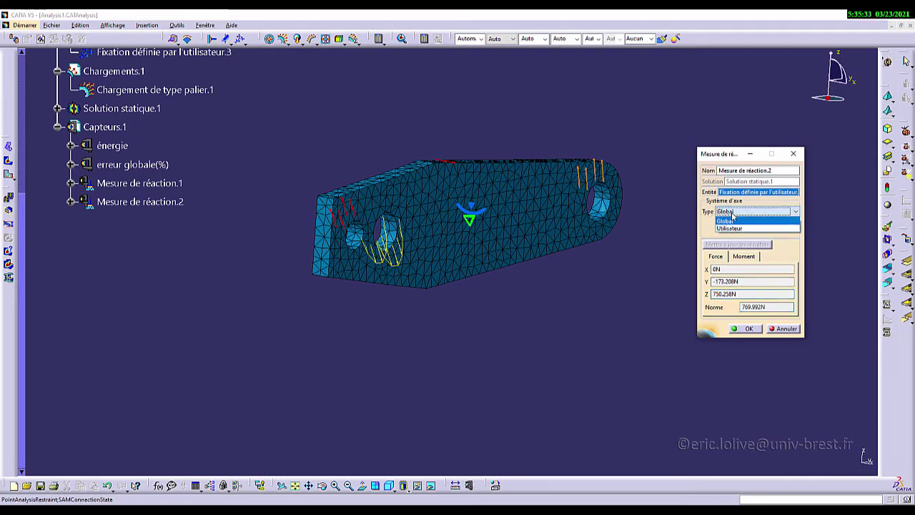
click(734, 228)
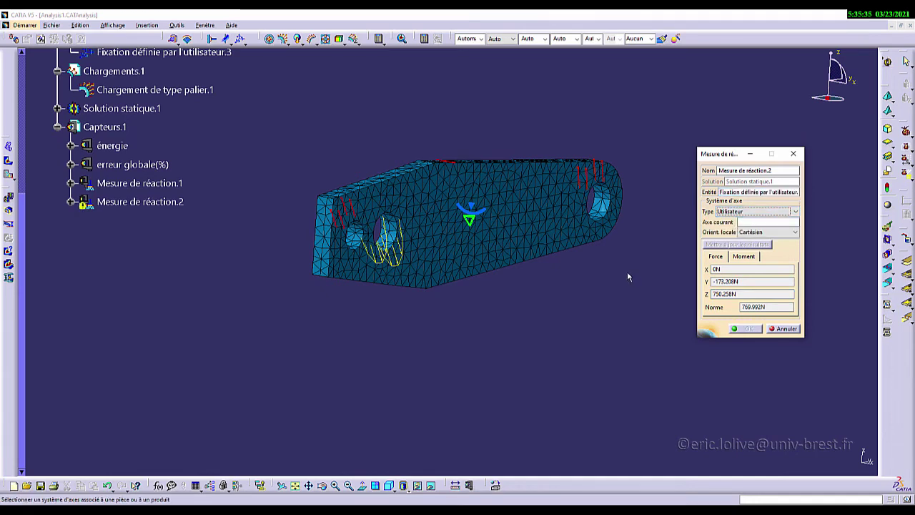
middle_drag(627, 277, 454, 417)
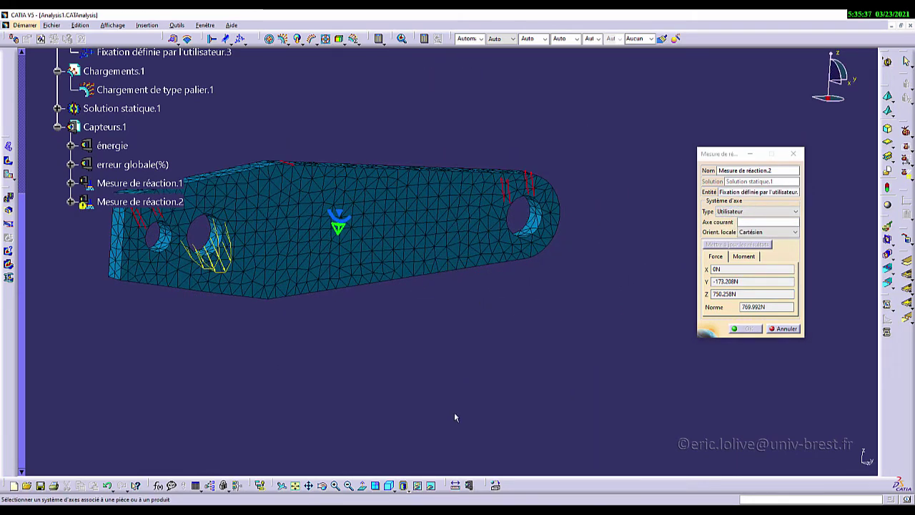
click(431, 487)
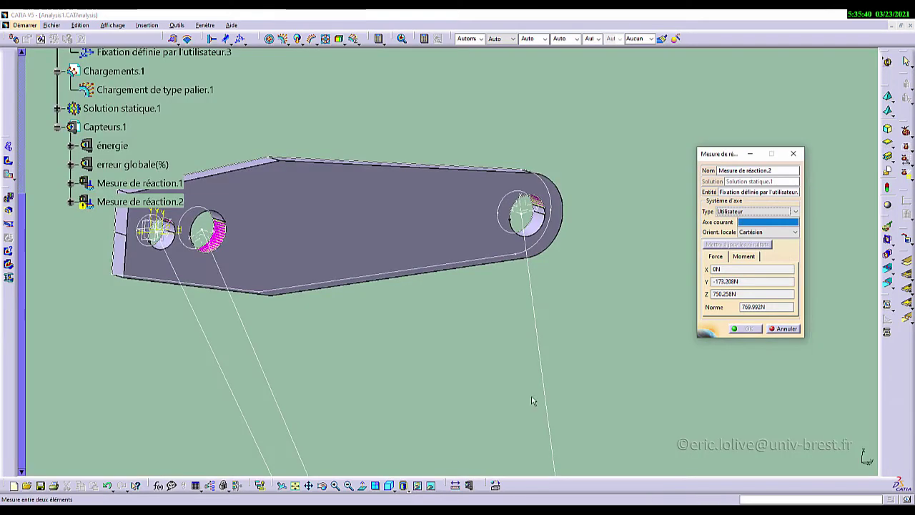
click(543, 213)
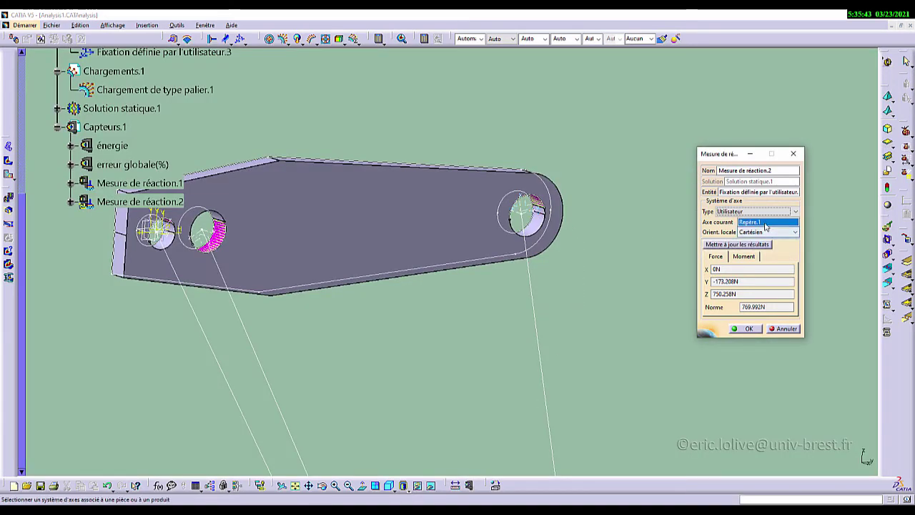
click(431, 487)
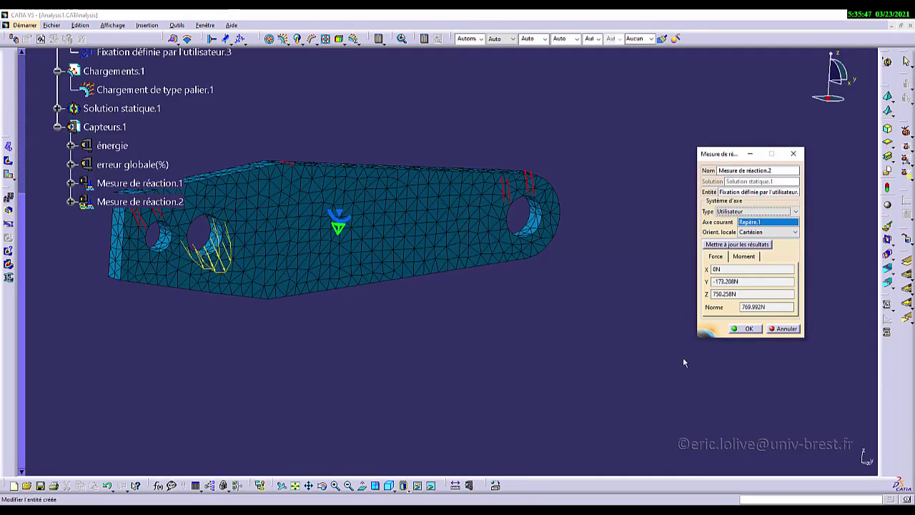
click(737, 244)
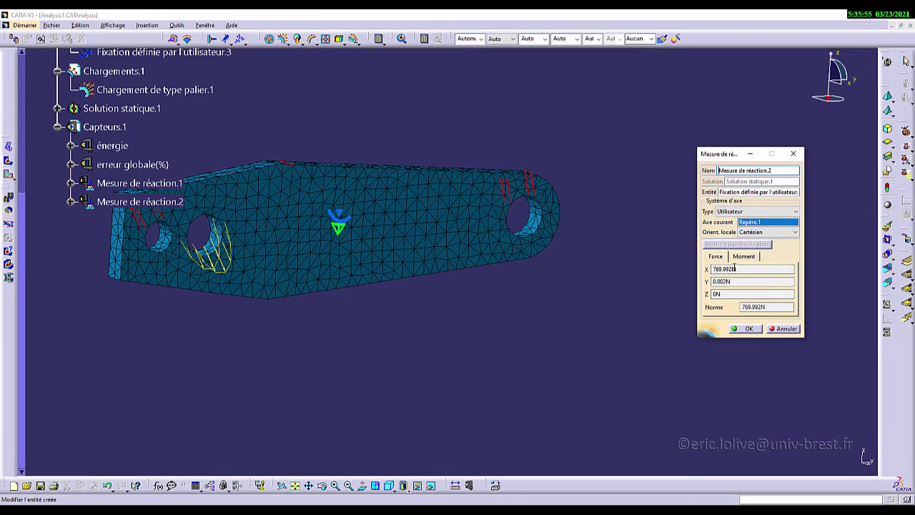
Switch to Calculatrice to compare the calculated piston thrust with the reaction force, return to CATIA and accept the second reaction sensor.
key(alt+Tab)
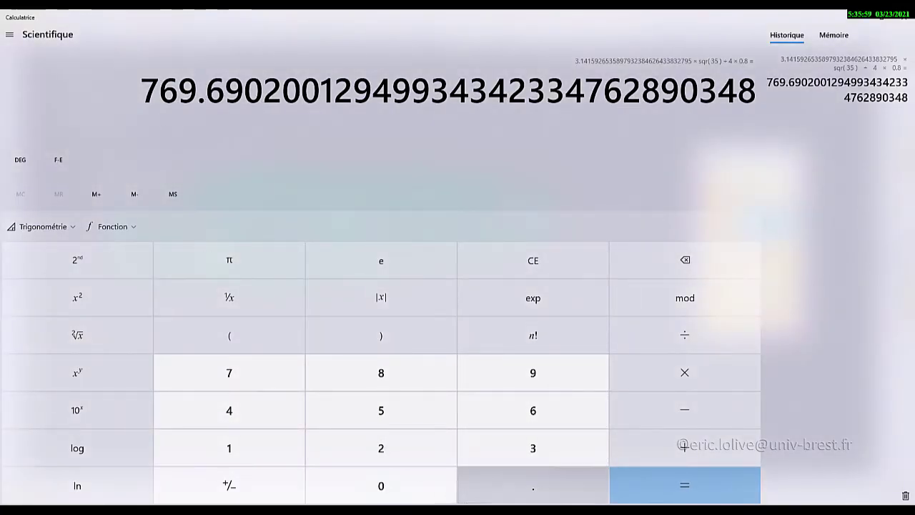
key(alt+Tab)
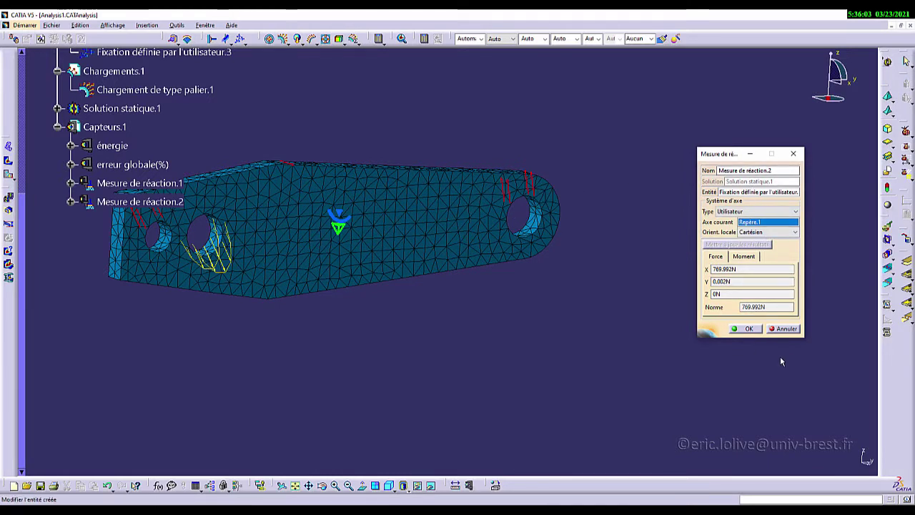
click(754, 331)
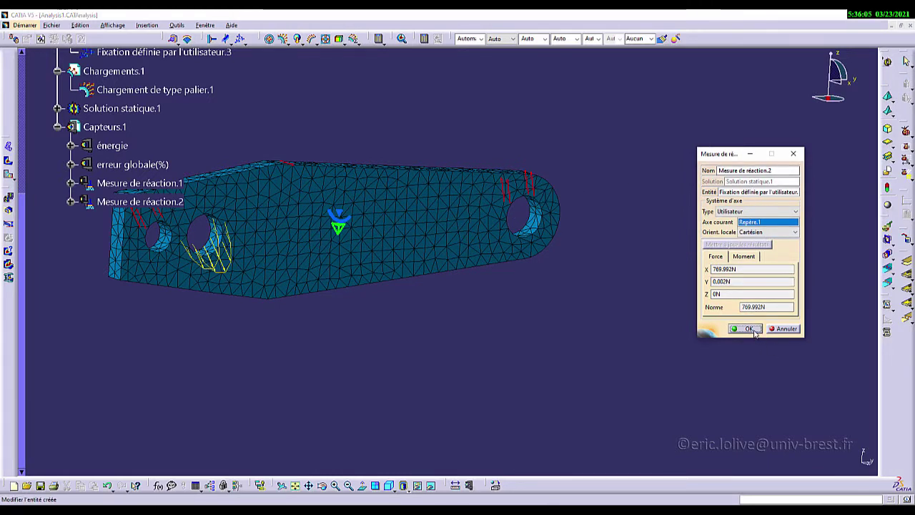
Create a third Mesure de réaction sensor in Capteurs.1 on the restraint of the small hole near the rod's flat end.
middle_drag(436, 328, 502, 306)
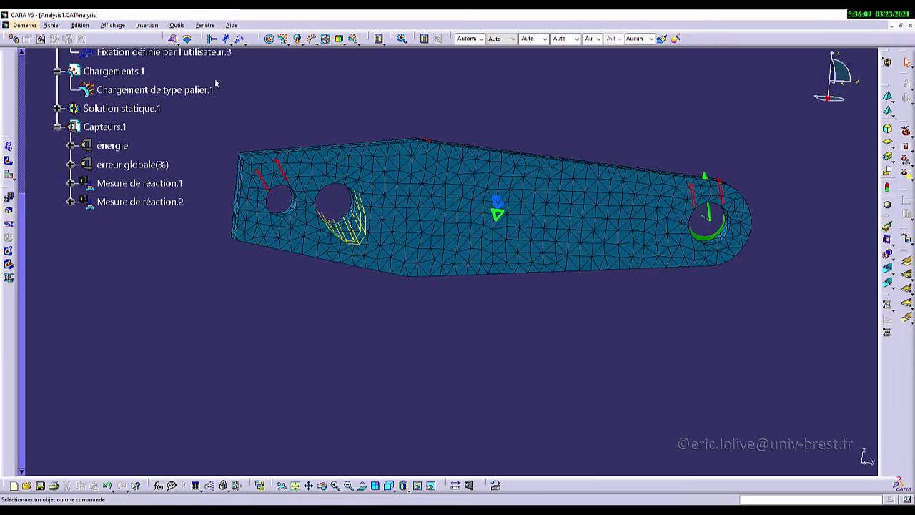
right_click(114, 128)
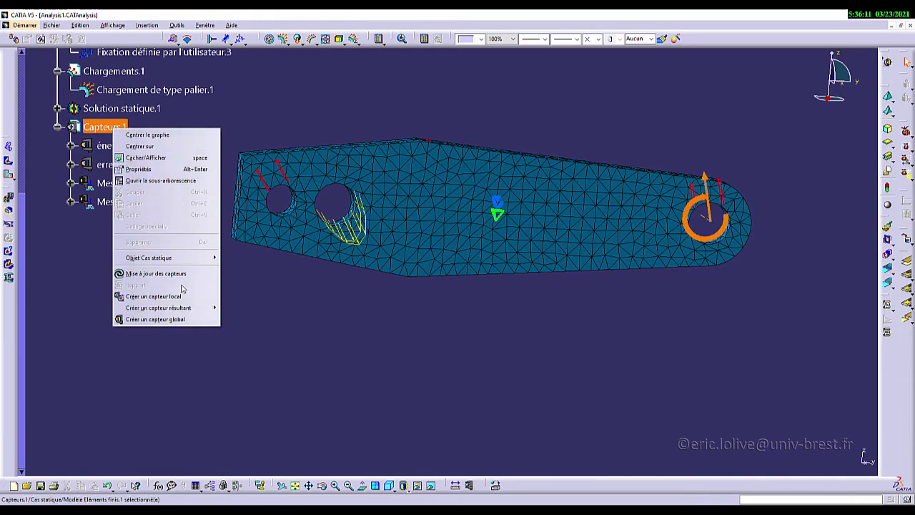
mouse_move(166, 307)
click(298, 336)
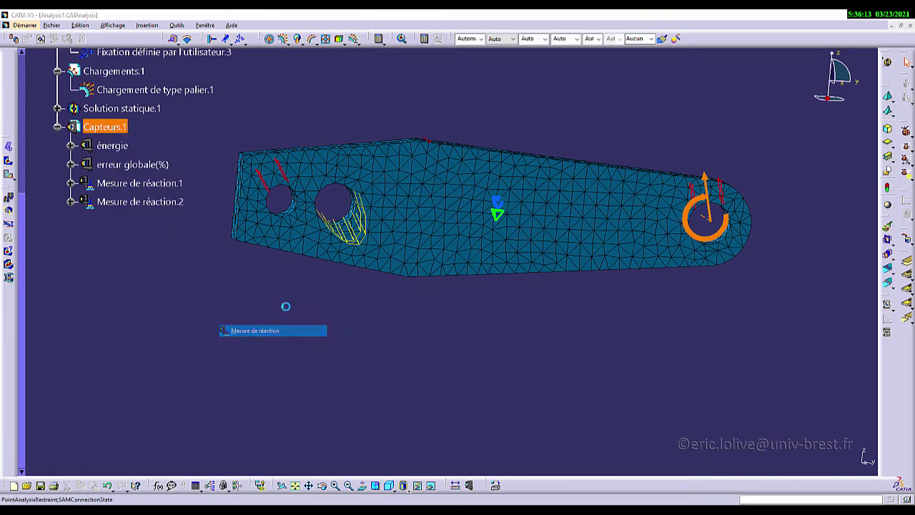
click(283, 168)
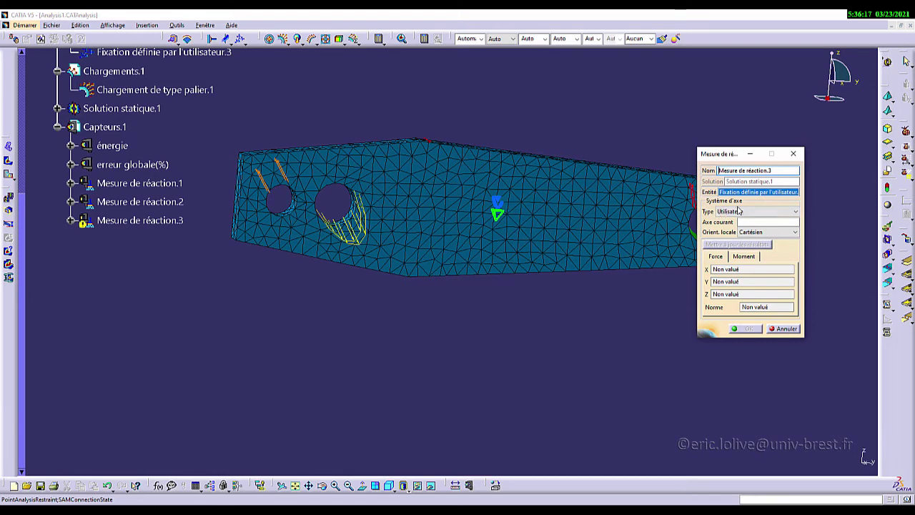
Set Repère.3 at the small hole as the third reaction sensor's axis system, update its force results and accept the sensor.
click(759, 223)
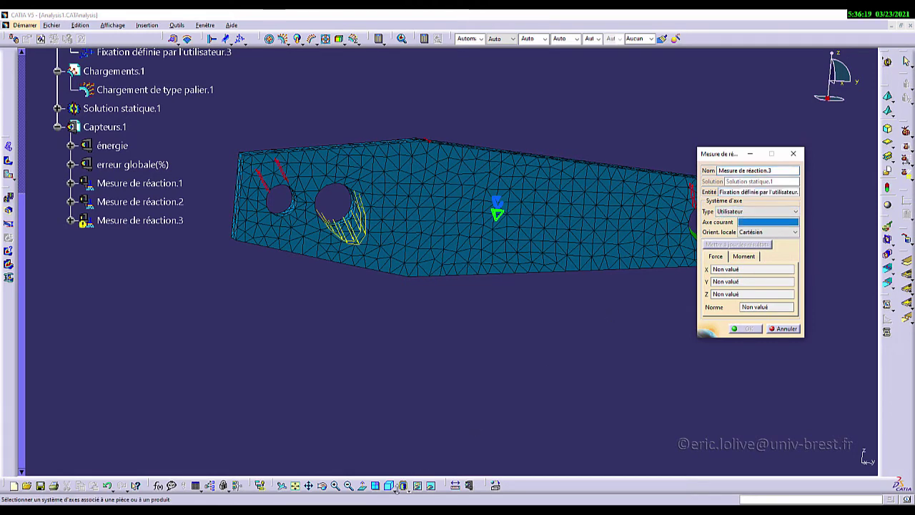
click(432, 486)
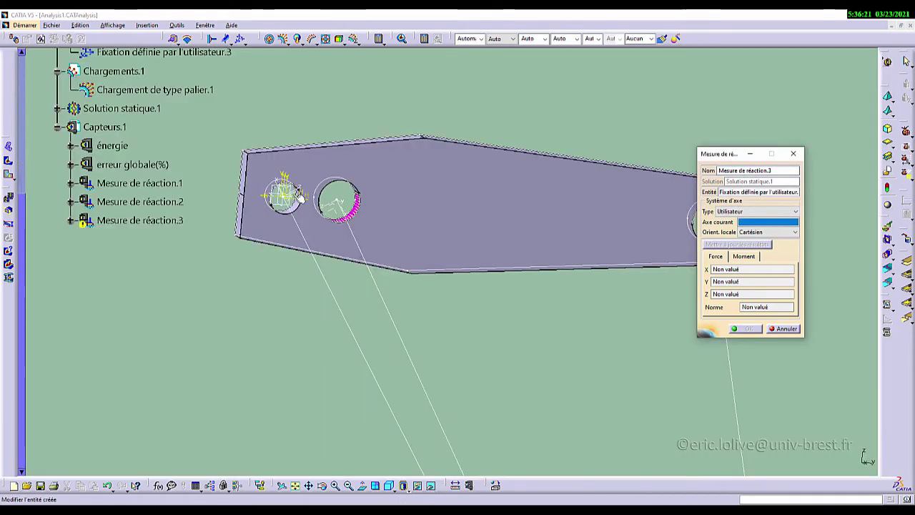
click(305, 188)
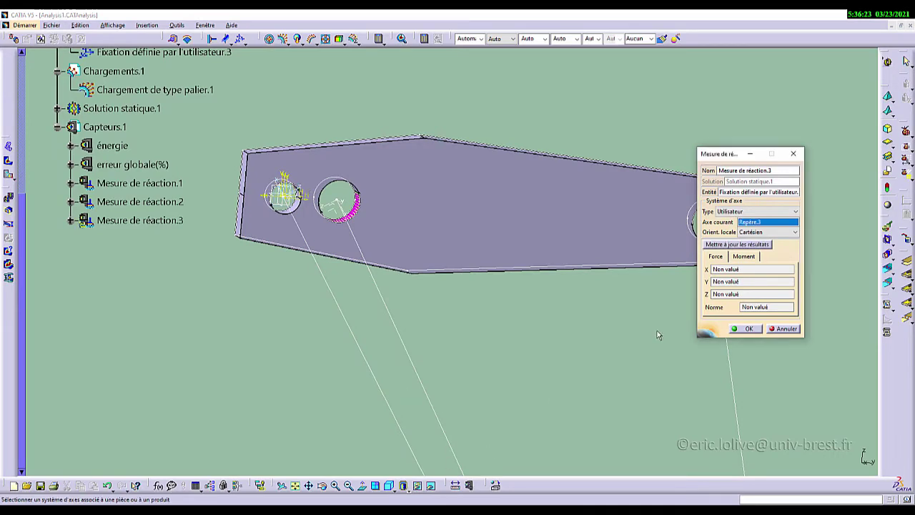
click(432, 486)
click(738, 244)
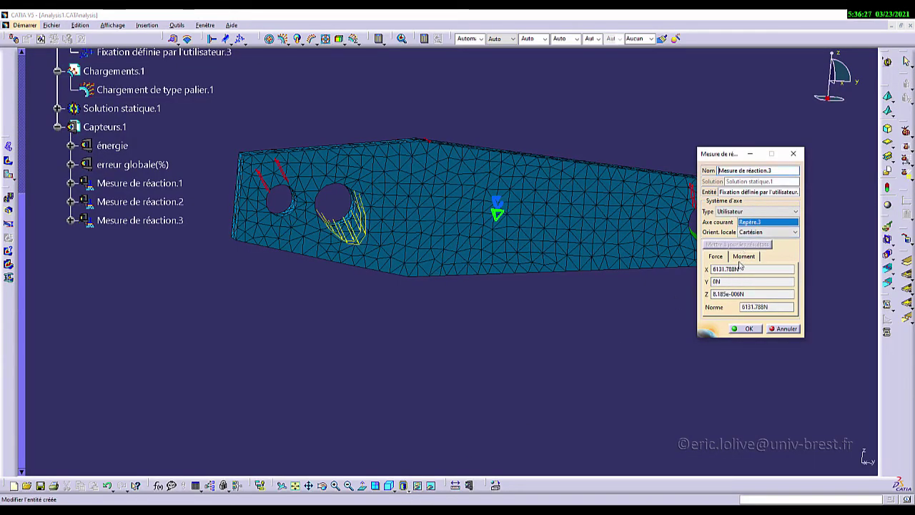
click(718, 281)
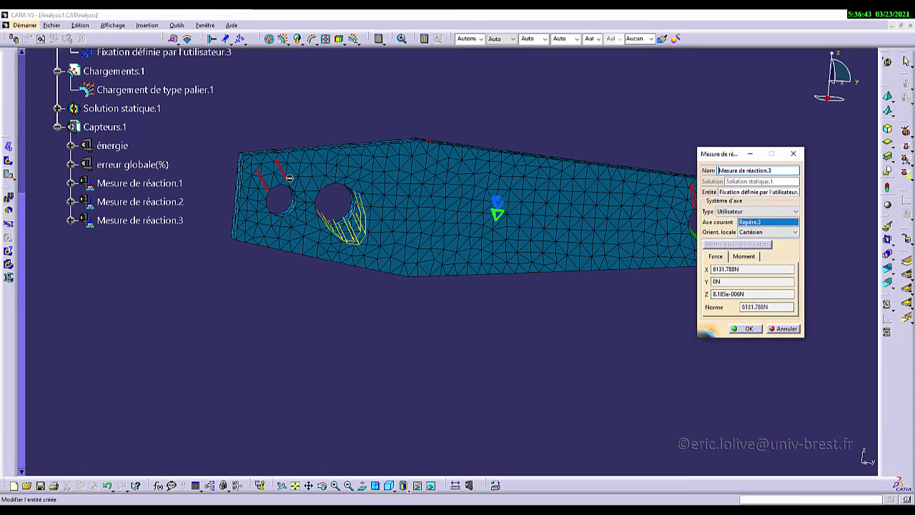
click(744, 329)
Switch to decolleteuse.pdf in Acrobat Reader to review the mesh refinement and maximum error requirement, and return to CATIA.
middle_drag(391, 300, 430, 363)
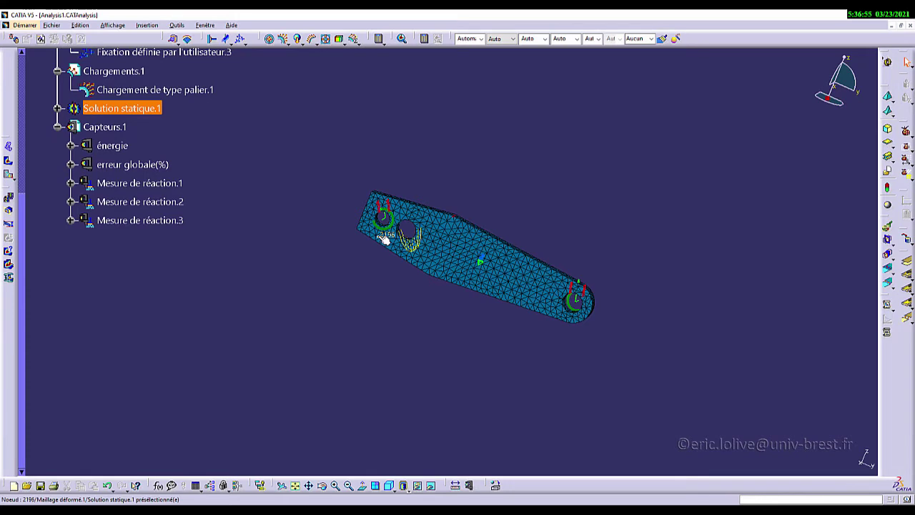
scroll(195, 229, up, 3)
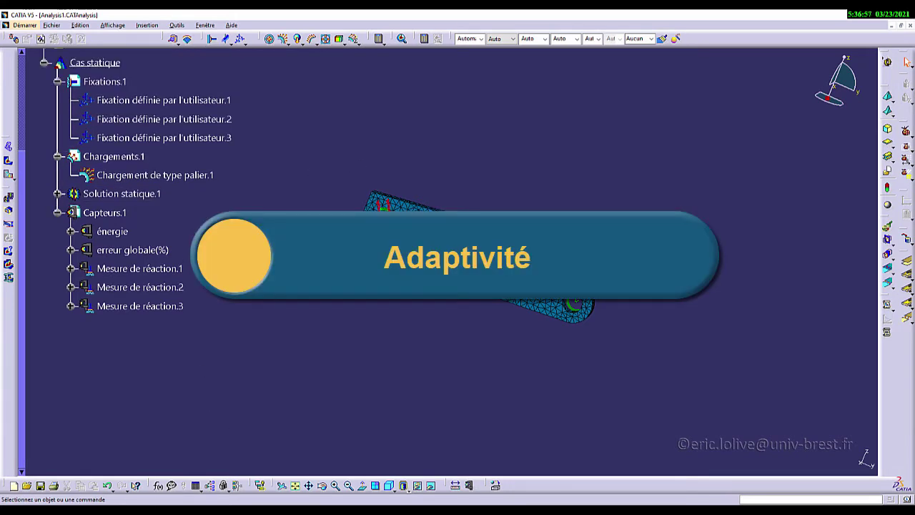
key(alt+Tab)
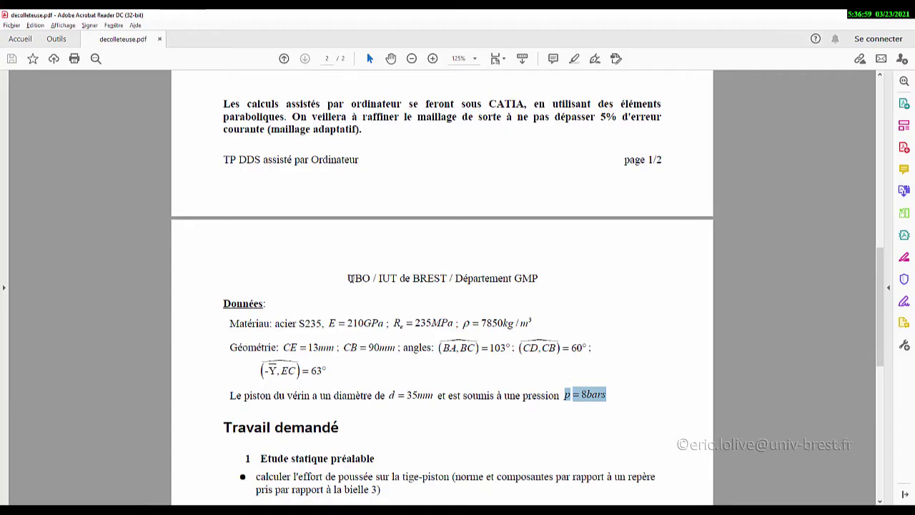
scroll(349, 278, up, 3)
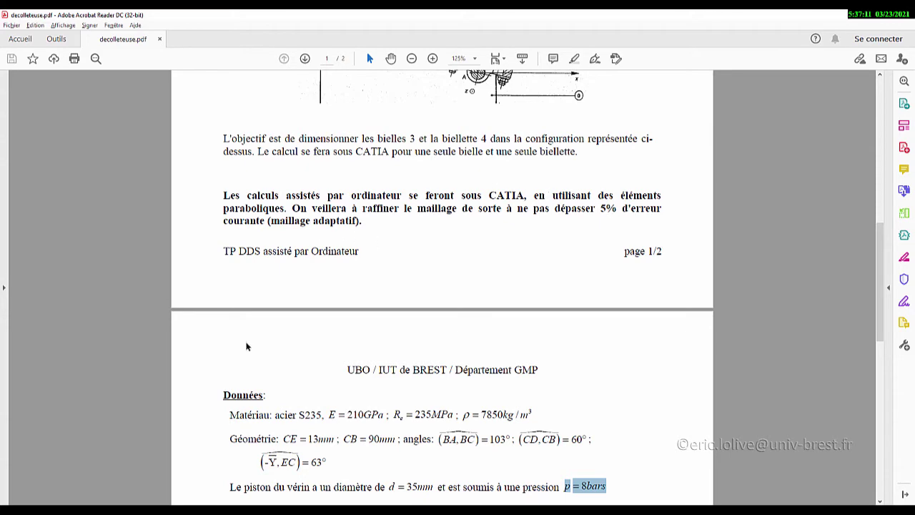
key(alt+Tab)
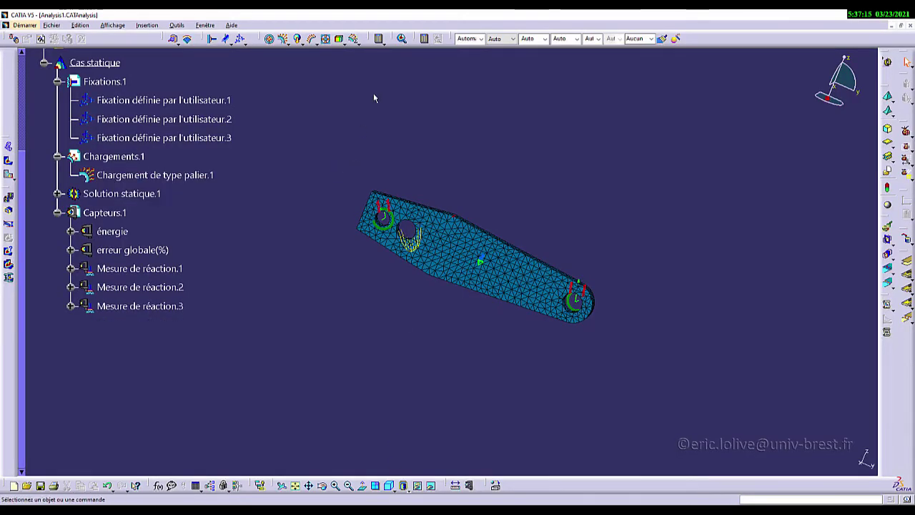
Create a global adaptivity specification on Maillage Octree3D.1 with a target error of 5%.
click(402, 40)
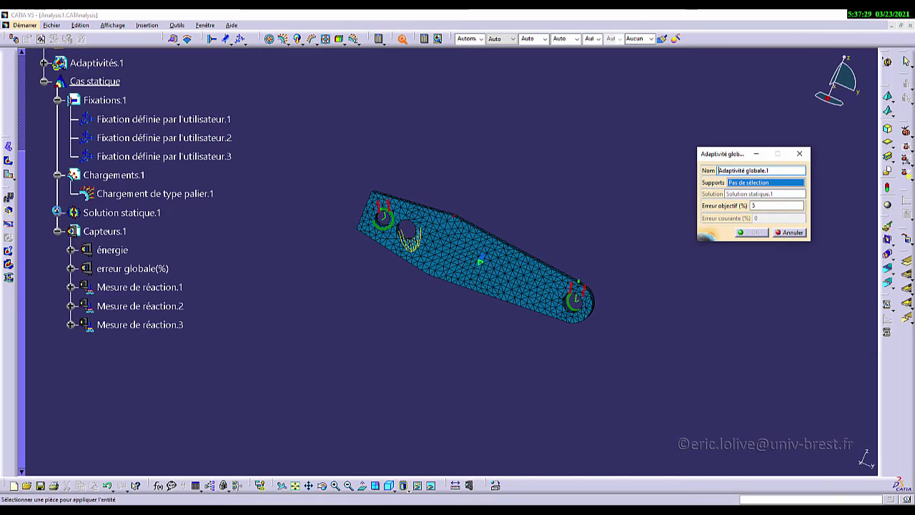
click(59, 213)
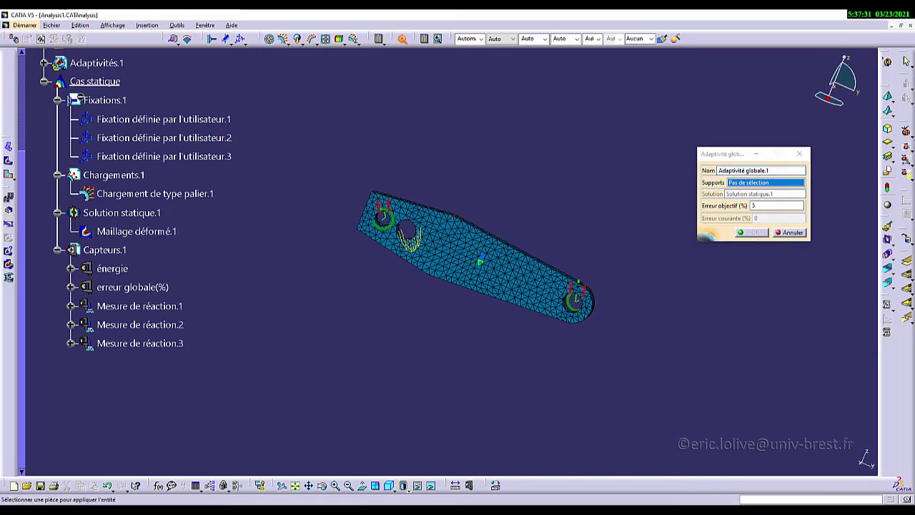
scroll(78, 98, up, 3)
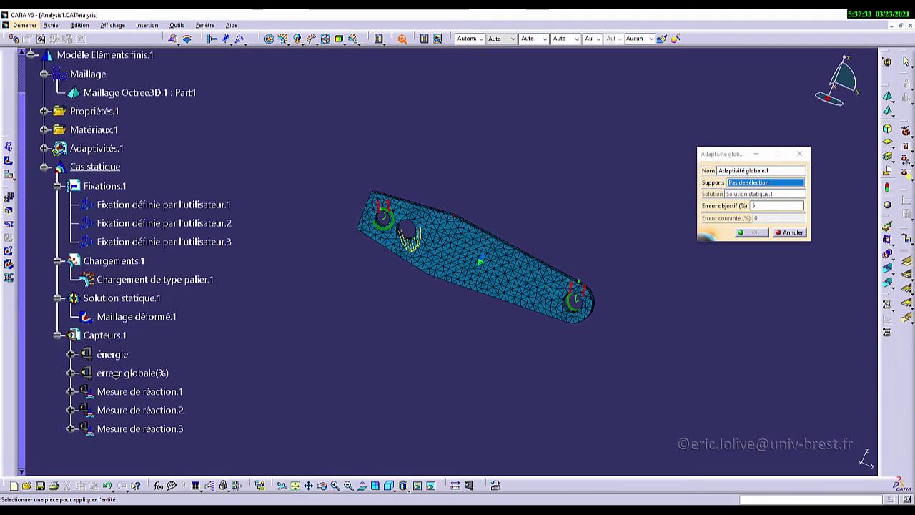
click(120, 95)
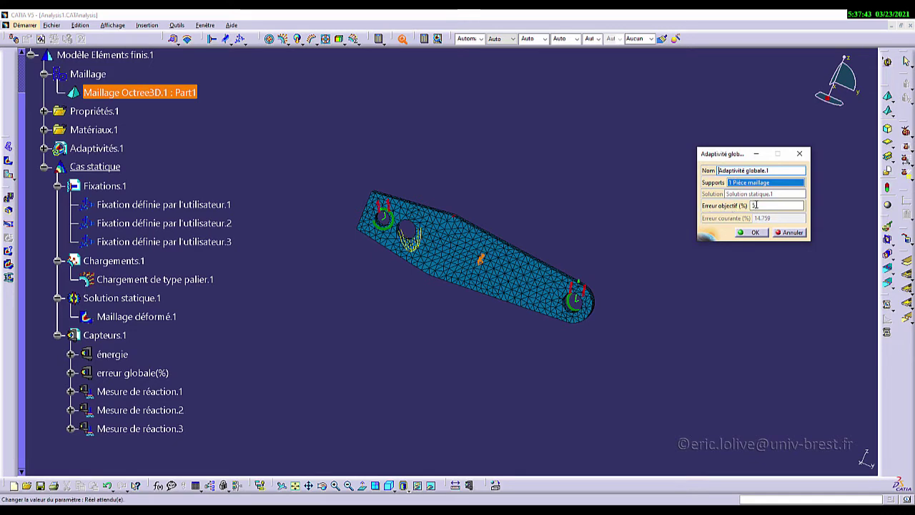
click(755, 236)
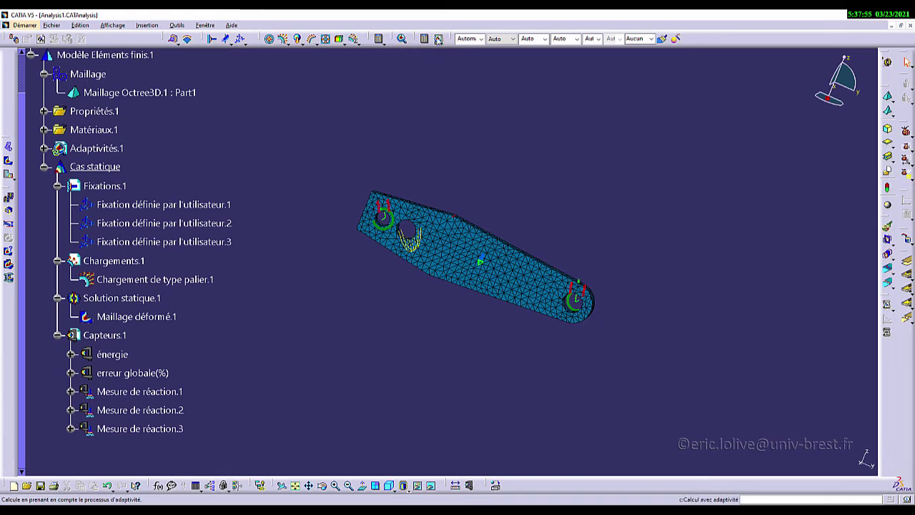
Run the adaptive calculation with 1 iteration and a minimum element size of 0.5 mm, and dismiss the resulting message.
click(438, 39)
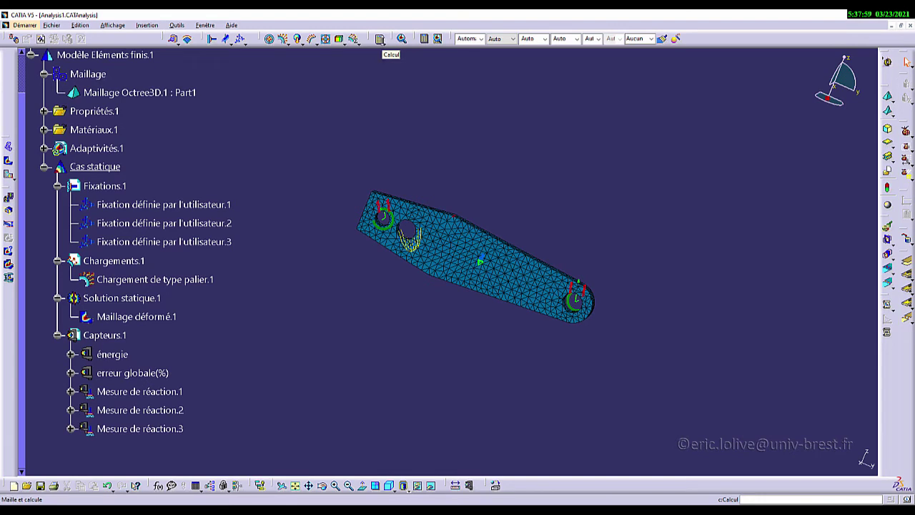
click(439, 39)
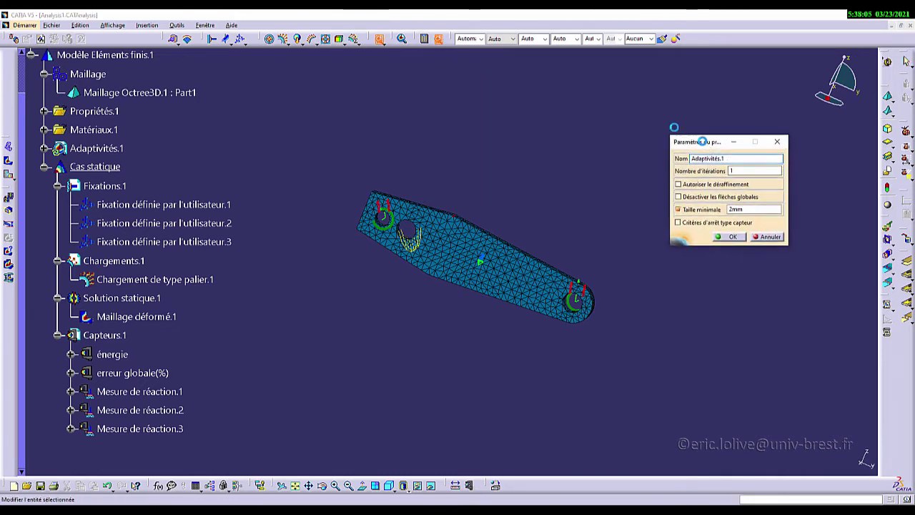
drag(703, 141, 629, 105)
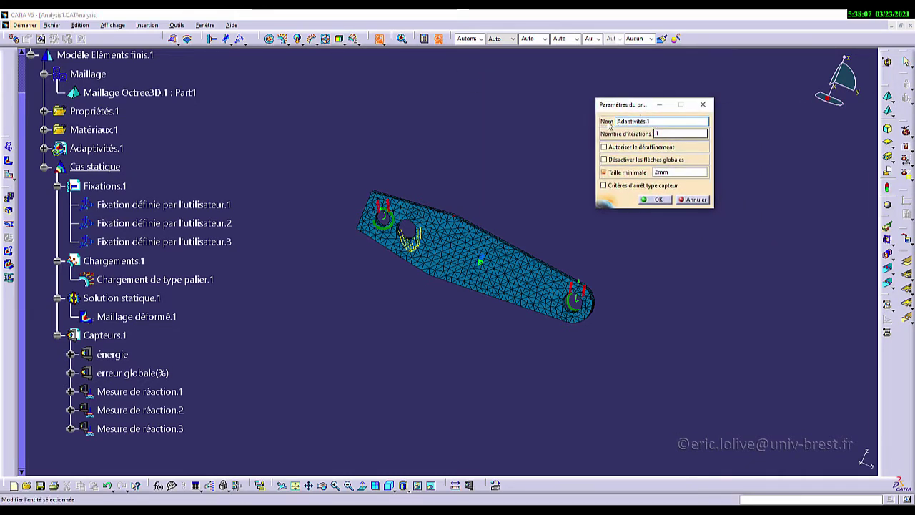
click(671, 134)
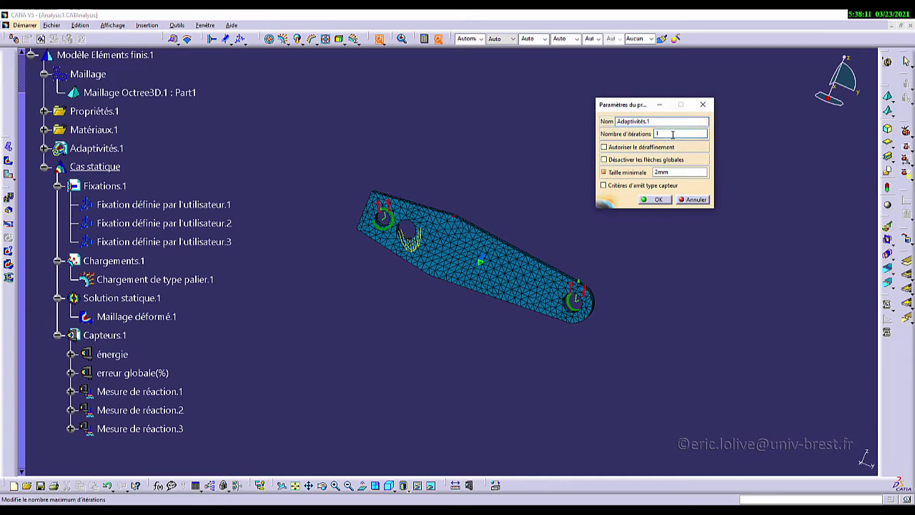
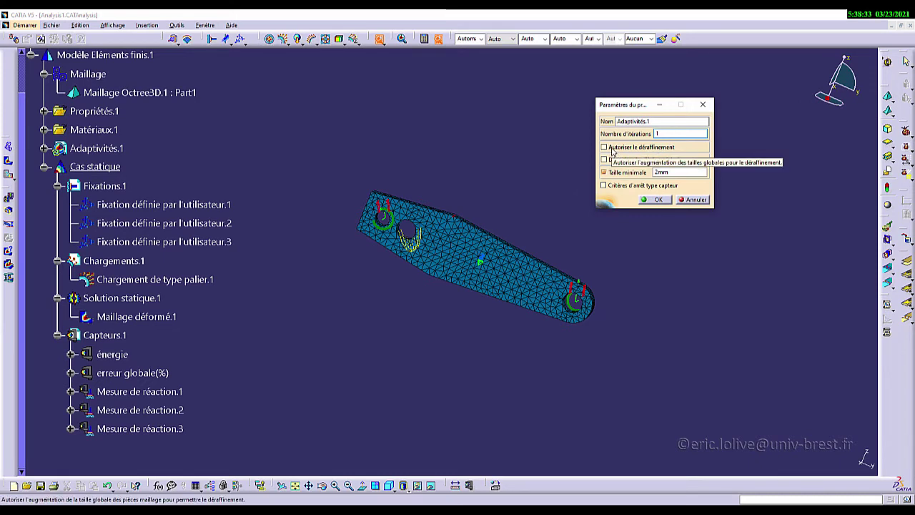
middle_click(481, 264)
middle_drag(414, 258, 506, 205)
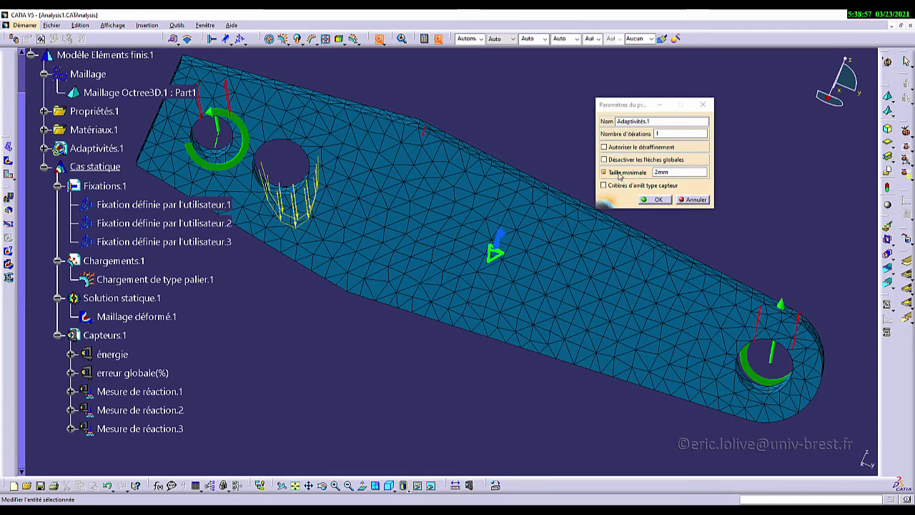
double_click(679, 172)
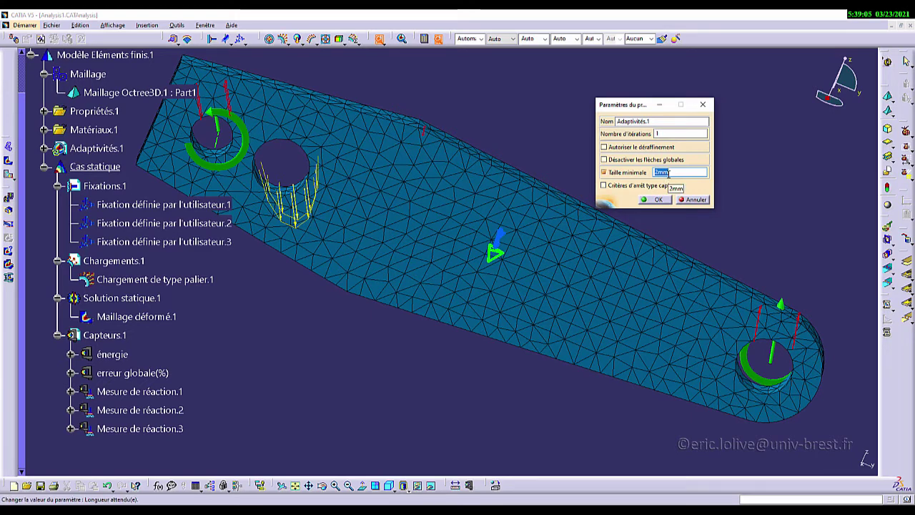
key(BackSpace)
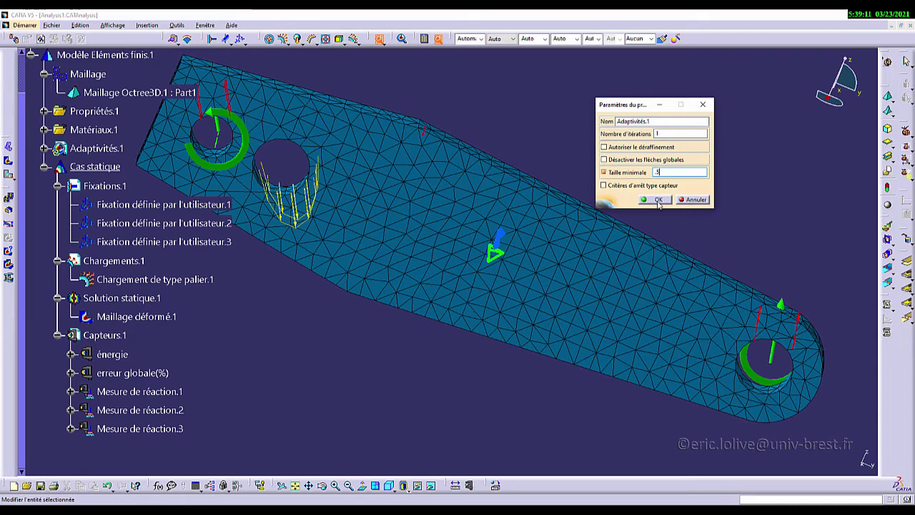
click(658, 201)
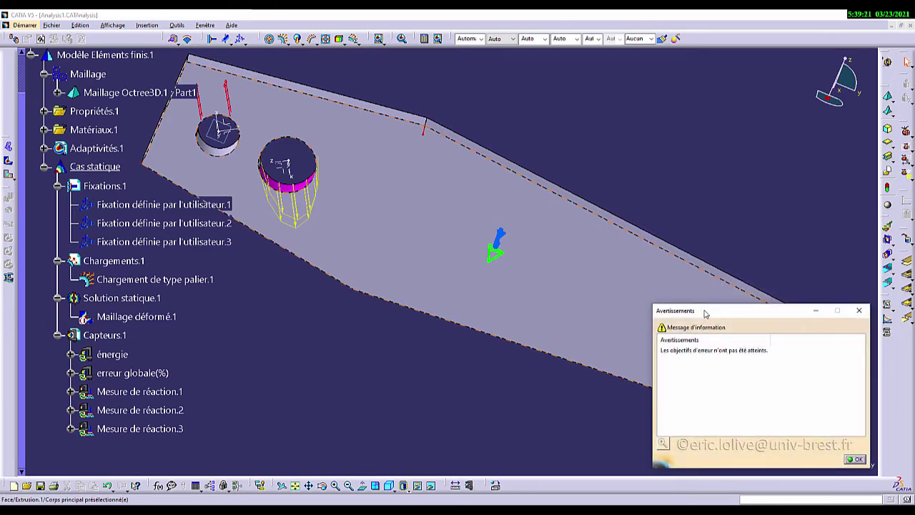
drag(710, 311, 648, 88)
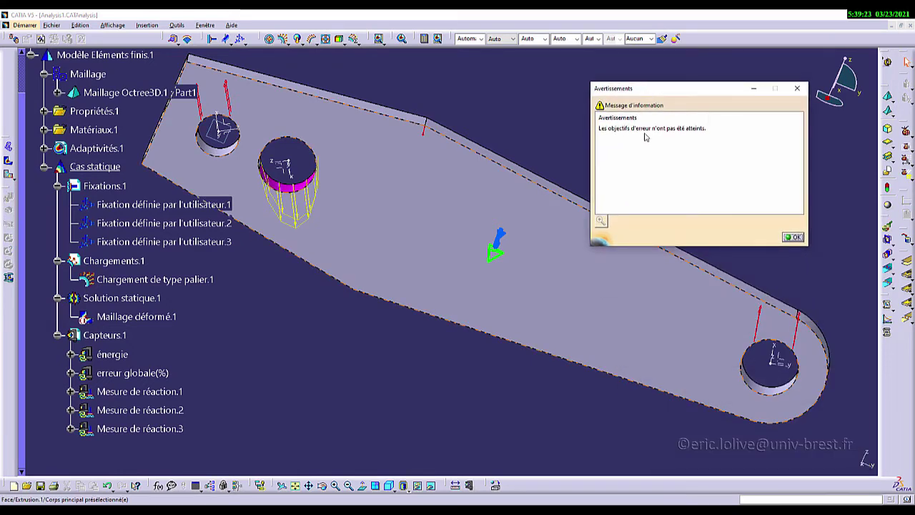
click(793, 237)
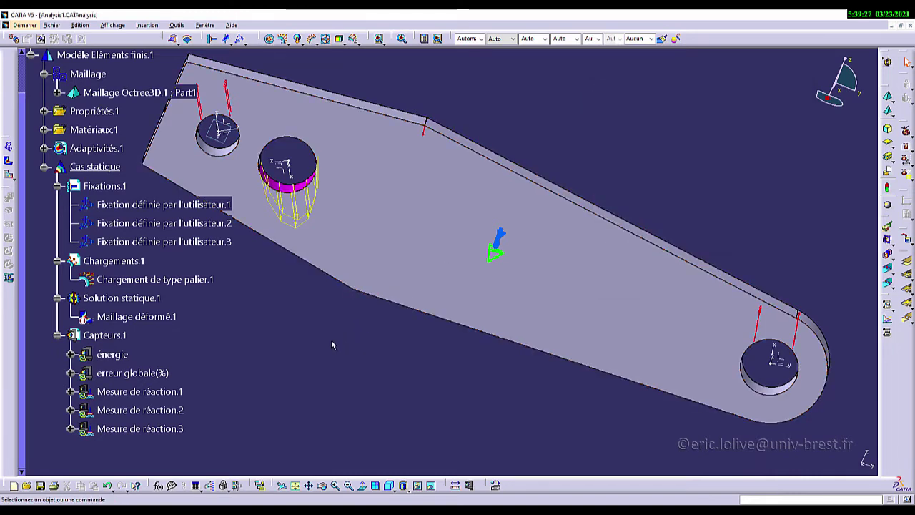
Expand Adaptivités.1 and check the current error in the definition of Adaptivité globale.1.
middle_drag(419, 246, 523, 263)
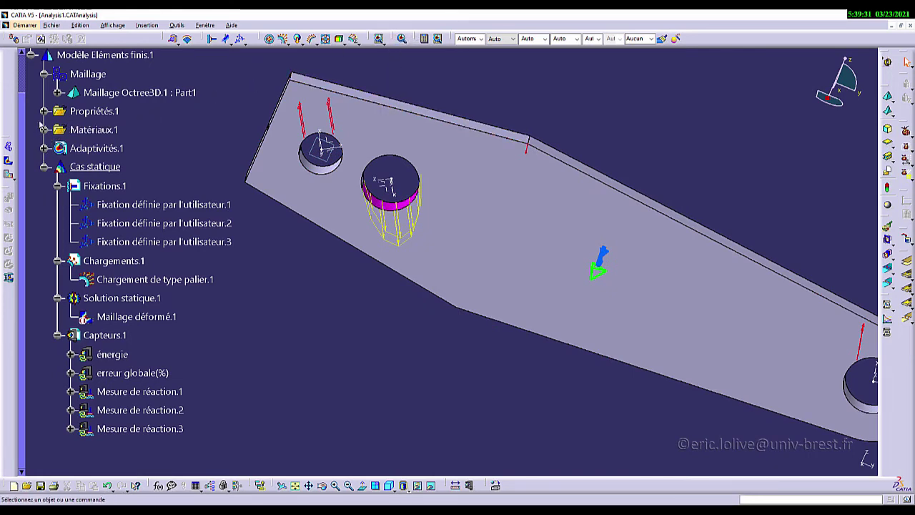
click(44, 148)
click(97, 148)
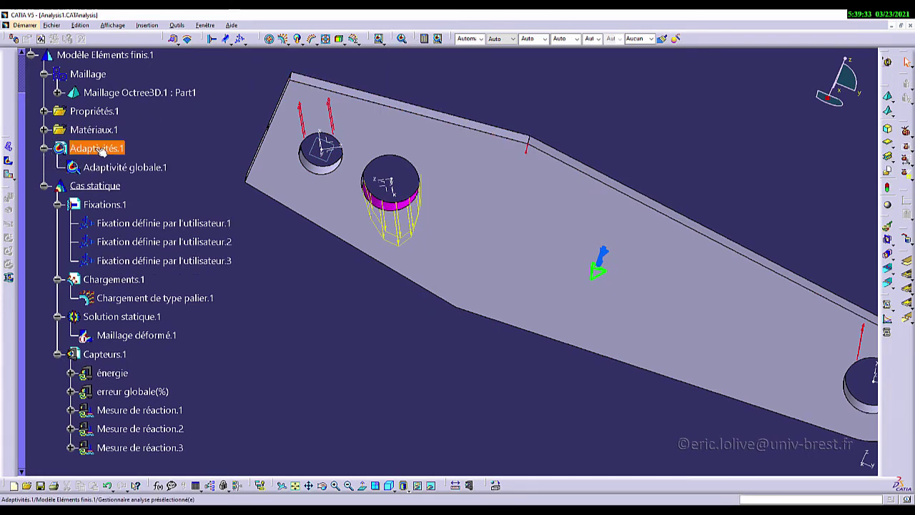
double_click(127, 170)
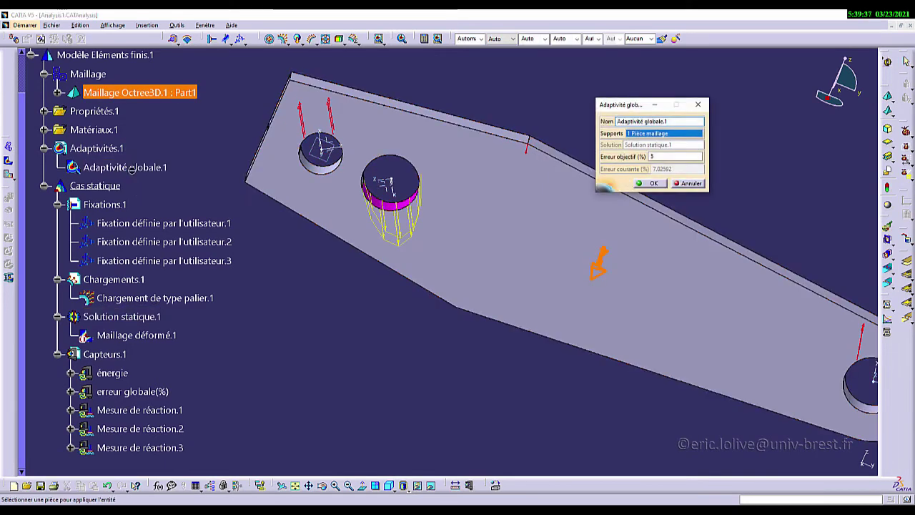
drag(636, 113, 658, 93)
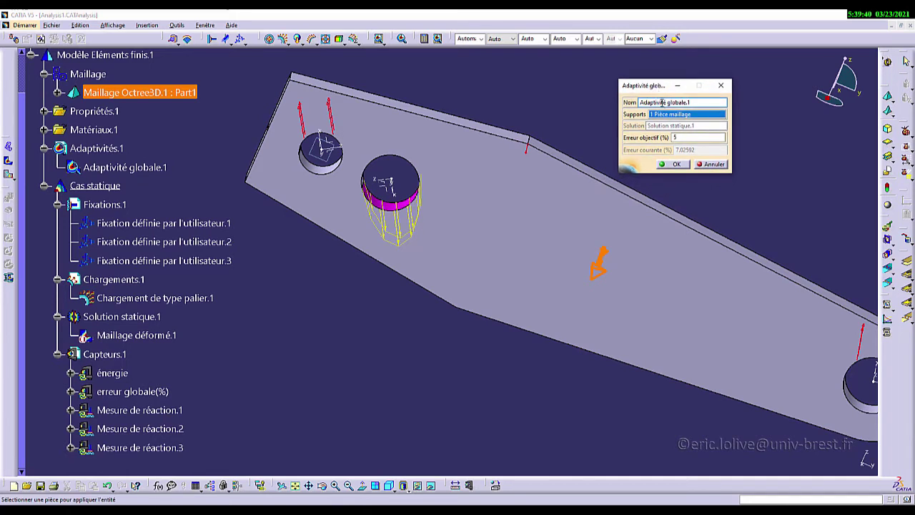
click(675, 164)
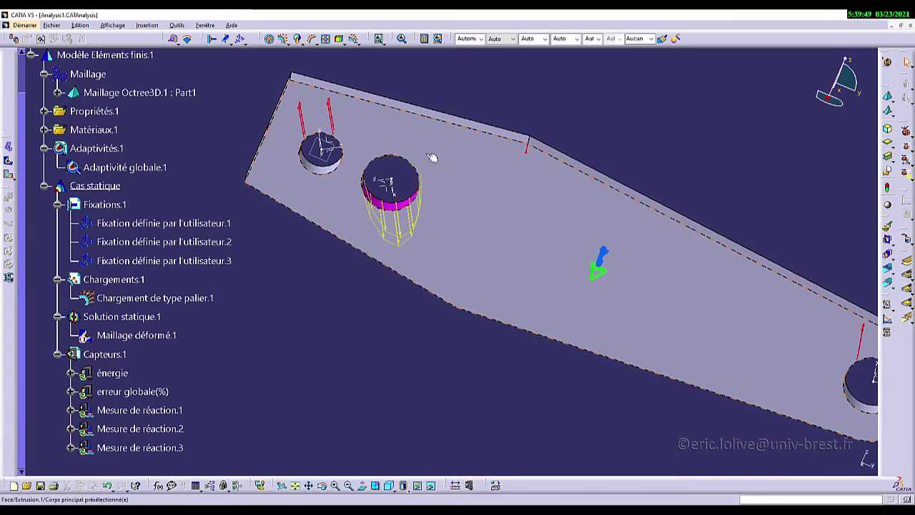
Rerun the adaptive calculation with 1 iteration and 0.5 mm minimum size, and recheck the current error of Adaptivité globale.1.
click(439, 39)
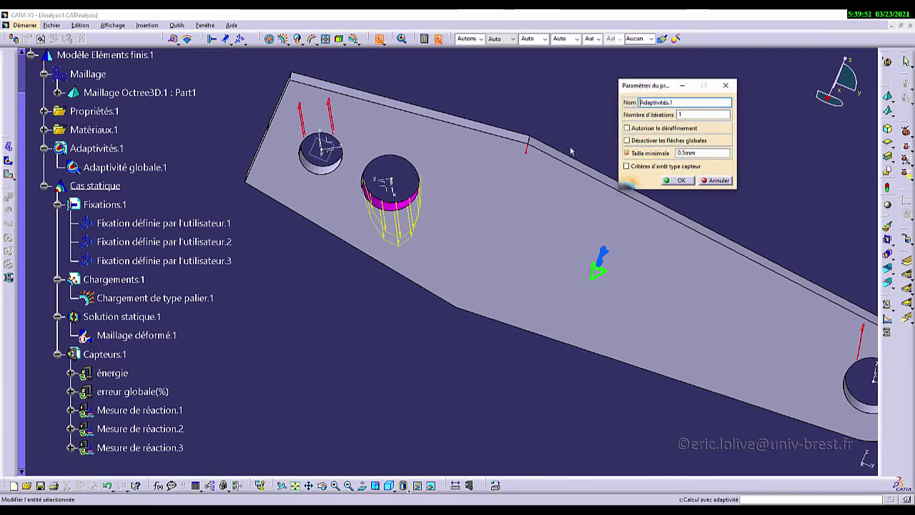
click(680, 181)
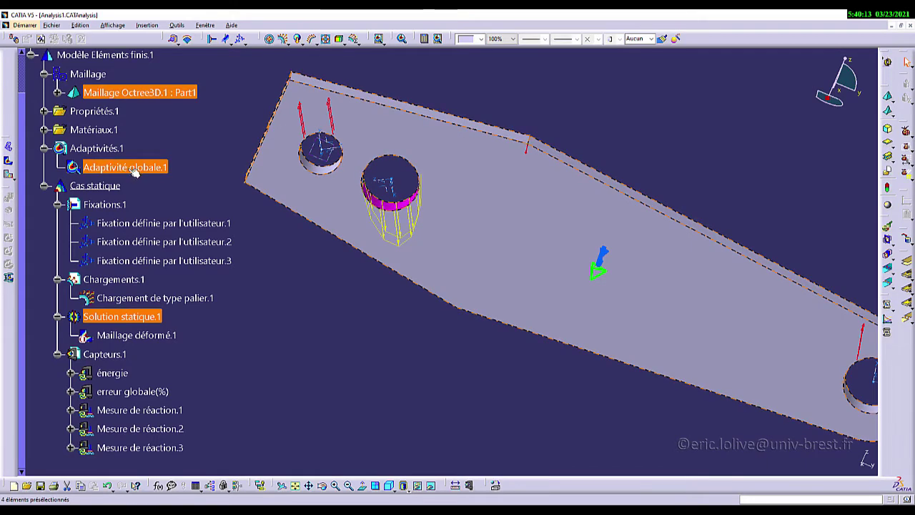
double_click(126, 169)
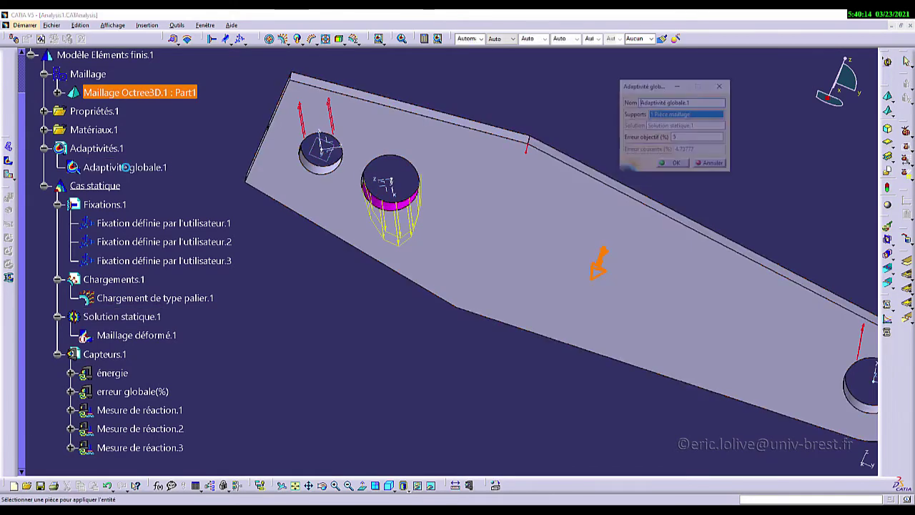
click(676, 167)
Display the deformed mesh of the rod, play its deformation animation and close it.
ctrl+middle_drag(531, 316, 498, 316)
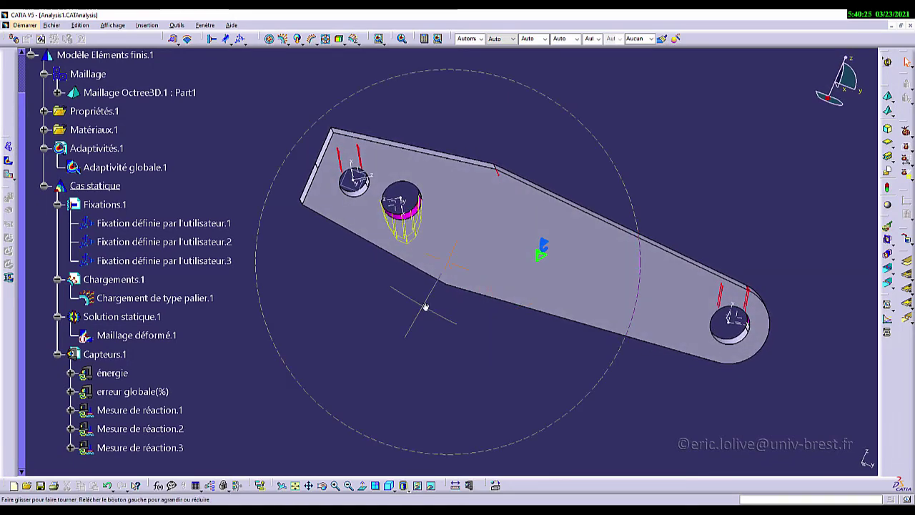
middle_drag(425, 307, 455, 279)
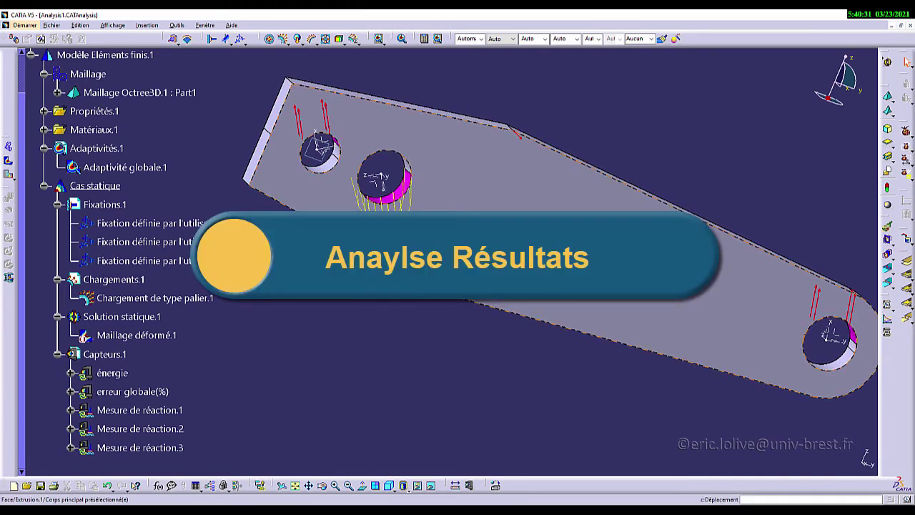
click(10, 149)
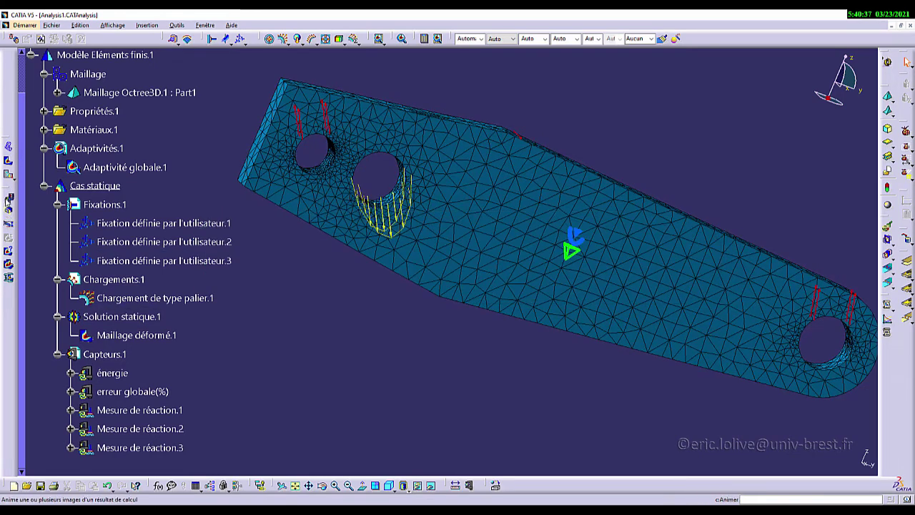
click(9, 202)
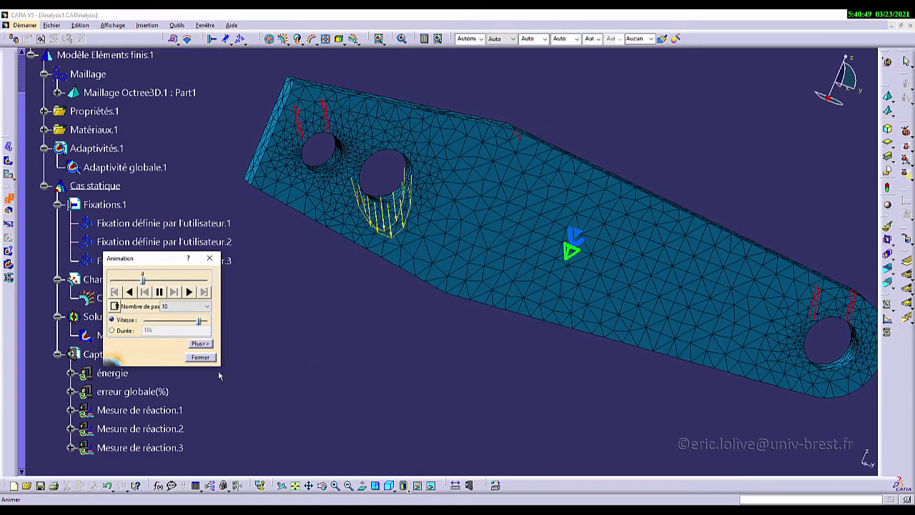
click(200, 357)
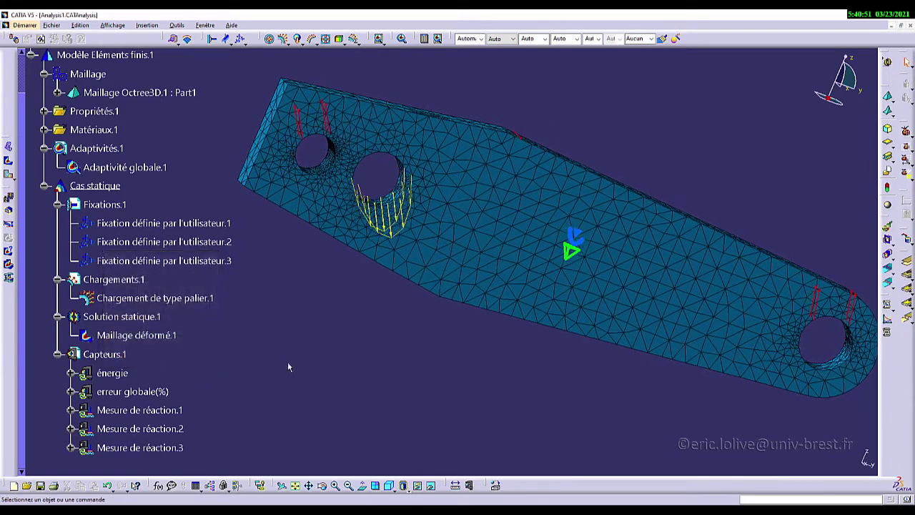
Display the nodal displacements of the rod as a result image of Solution statique.1.
click(11, 180)
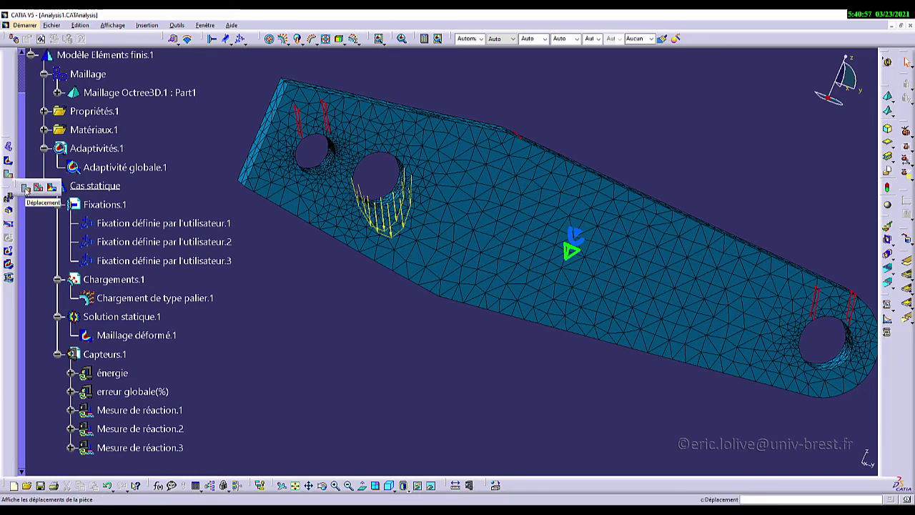
click(25, 188)
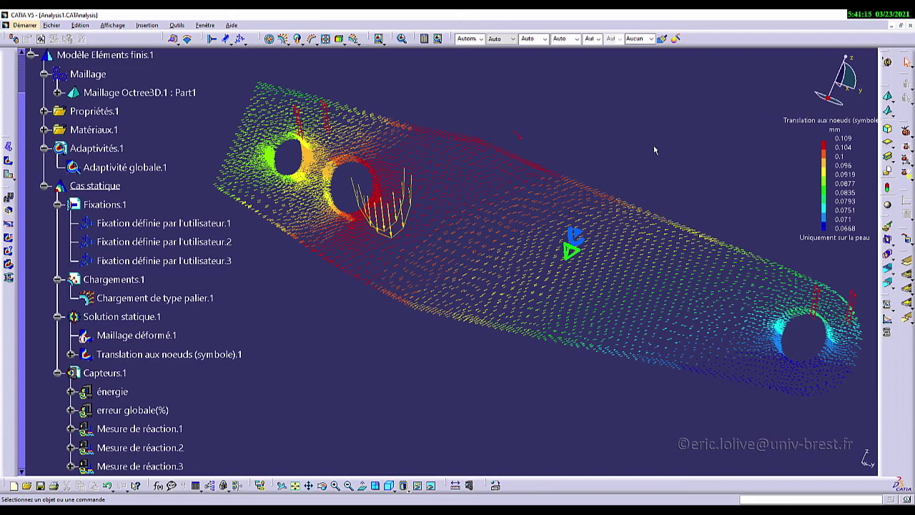
middle_drag(390, 196, 370, 193)
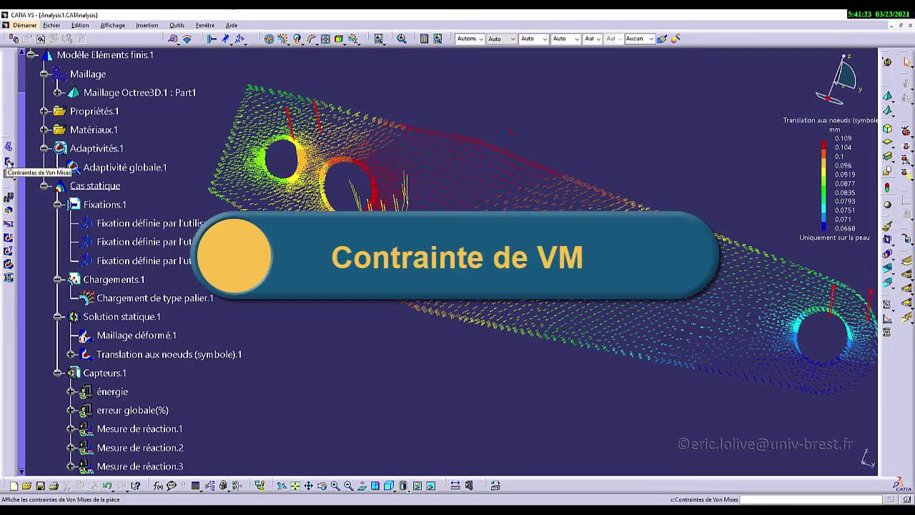
Display the Von Mises stress image of the rod and examine it around the holes.
click(8, 163)
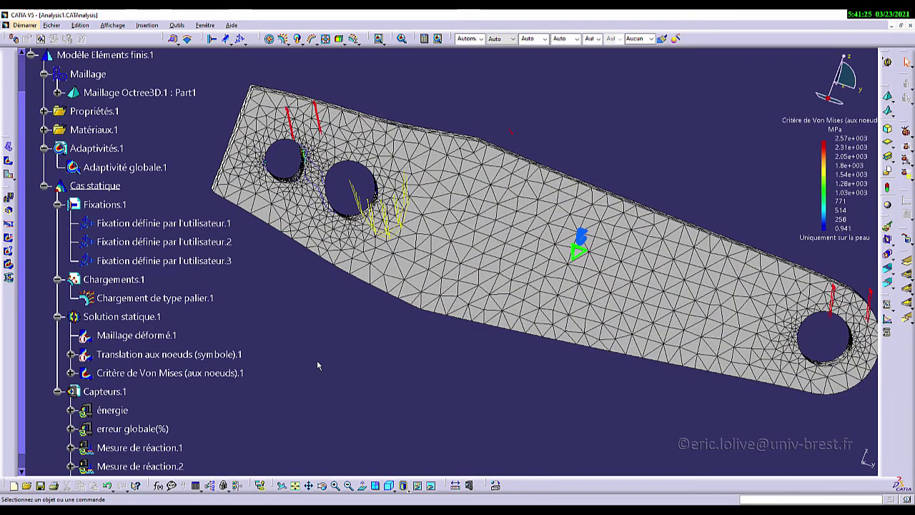
middle_drag(438, 365, 423, 351)
middle_drag(576, 331, 577, 327)
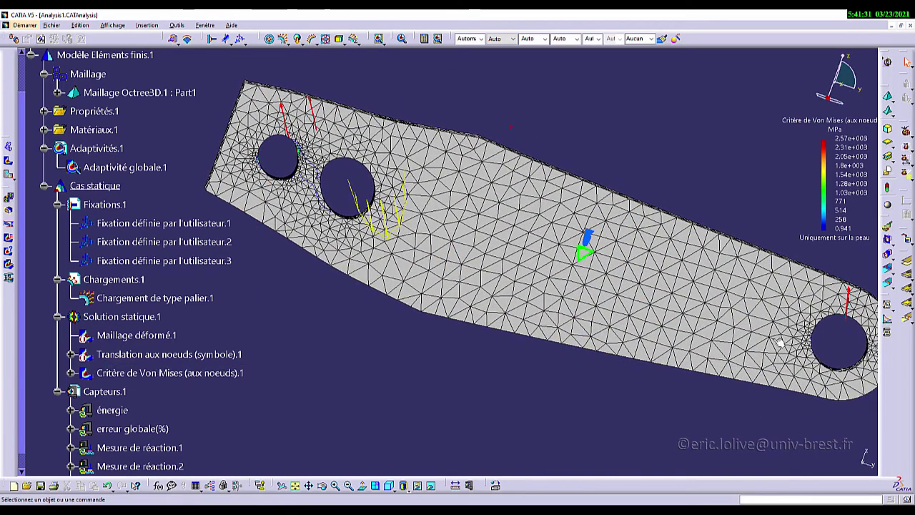
Set the deformation scale factor of the Von Mises stress image to 1.
click(10, 236)
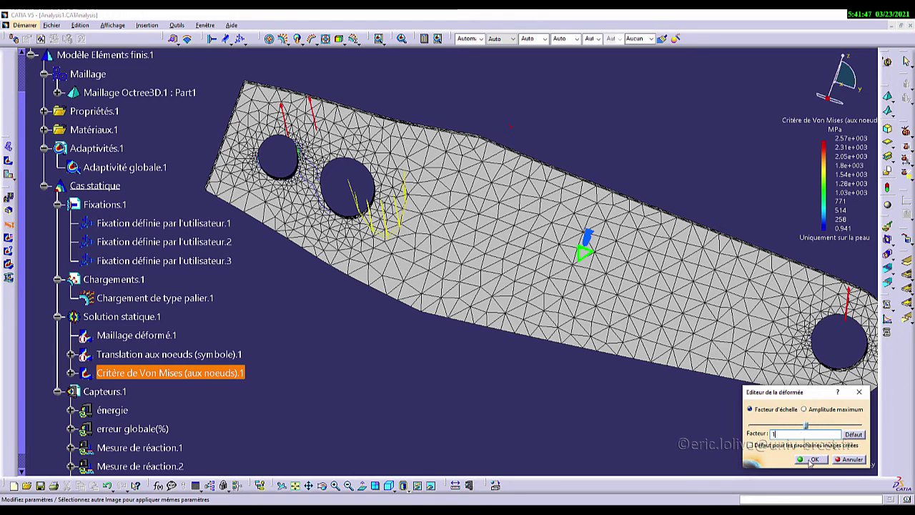
click(813, 459)
middle_drag(558, 342, 504, 276)
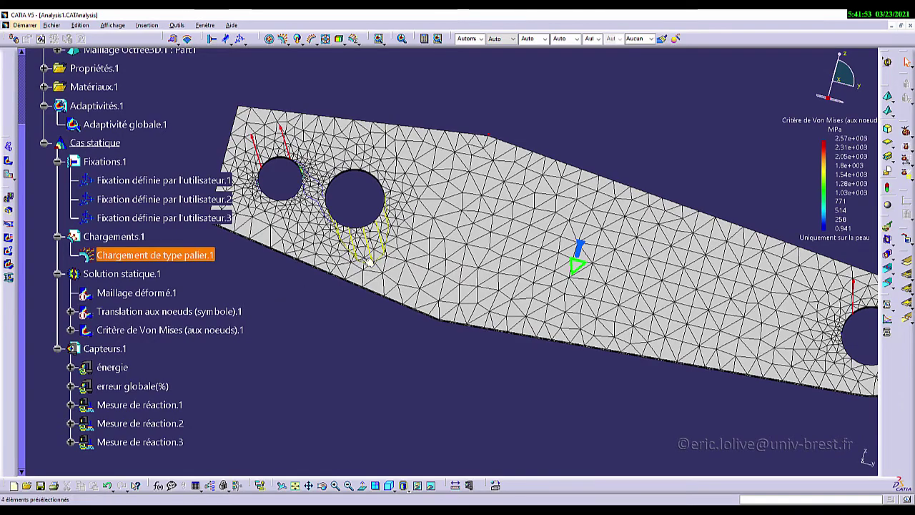
middle_drag(361, 246, 439, 272)
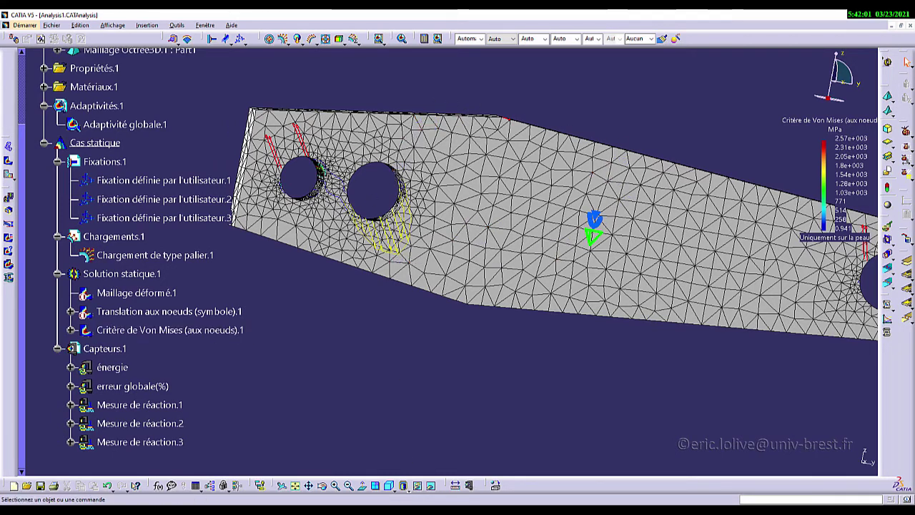
Customize the view mode with realistic mesh rendering set to Texture so the Von Mises stress colours are shown on the rod.
click(408, 488)
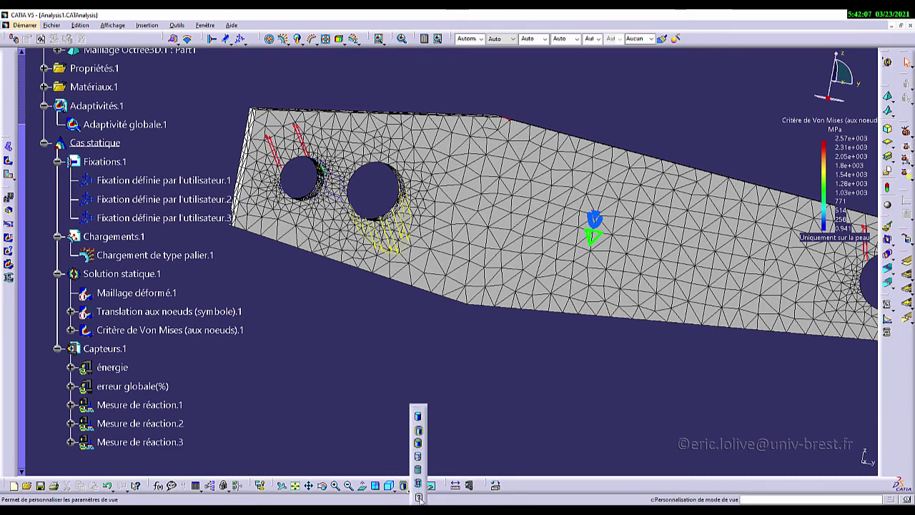
click(419, 498)
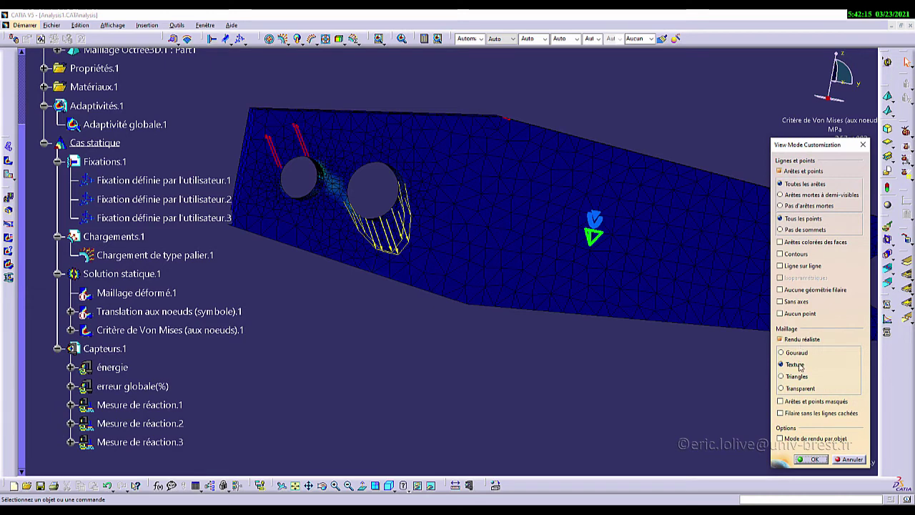
click(814, 459)
middle_drag(631, 329, 624, 355)
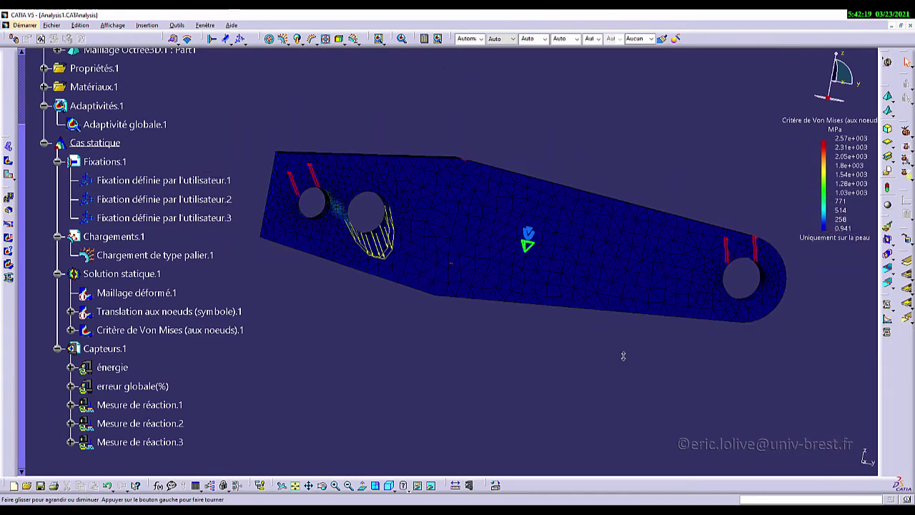
middle_drag(484, 312, 504, 304)
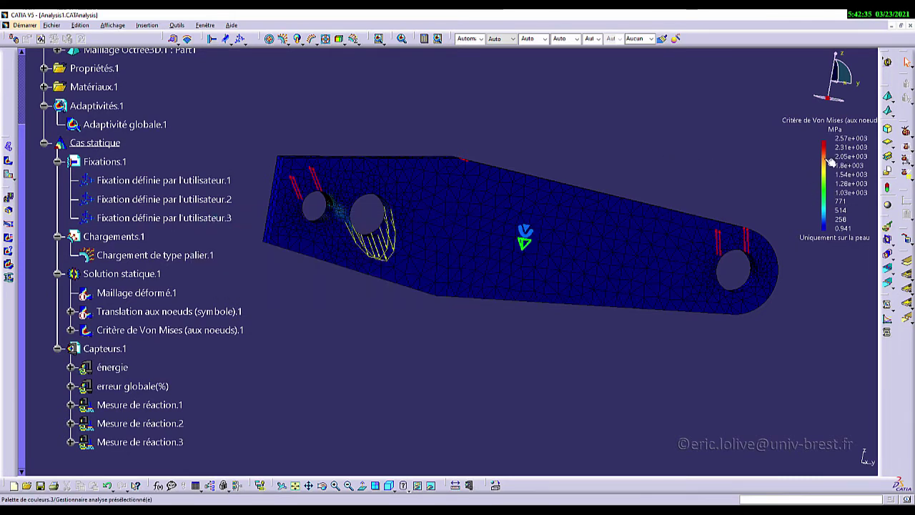
Open the colour palette editor of the Von Mises legend and enable the imposed maximum.
double_click(827, 160)
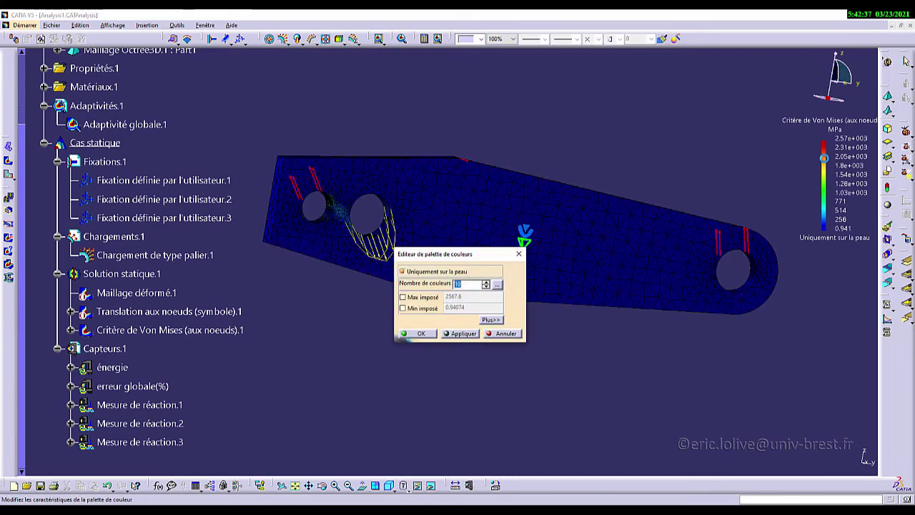
drag(445, 256, 373, 89)
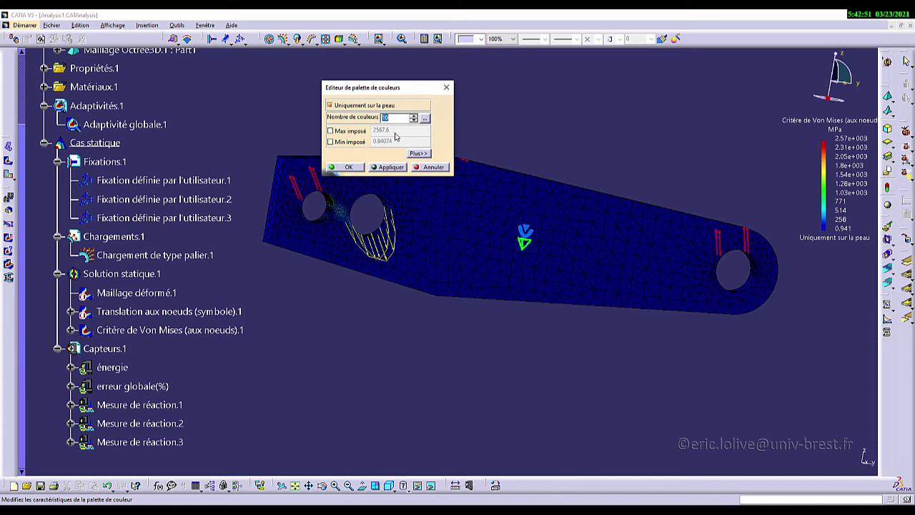
click(361, 132)
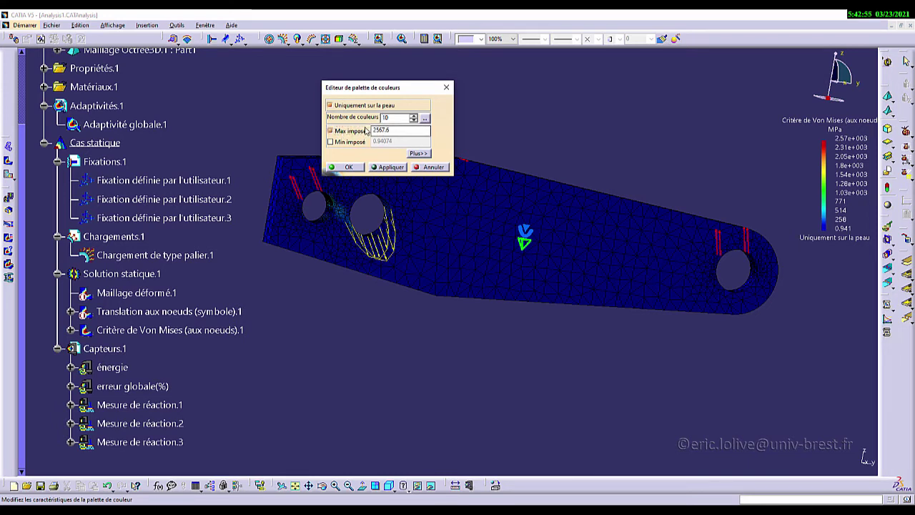
Switch to Calculator, compute 235 ÷ 0.9, and return to CATIA V5.
key(alt+Tab)
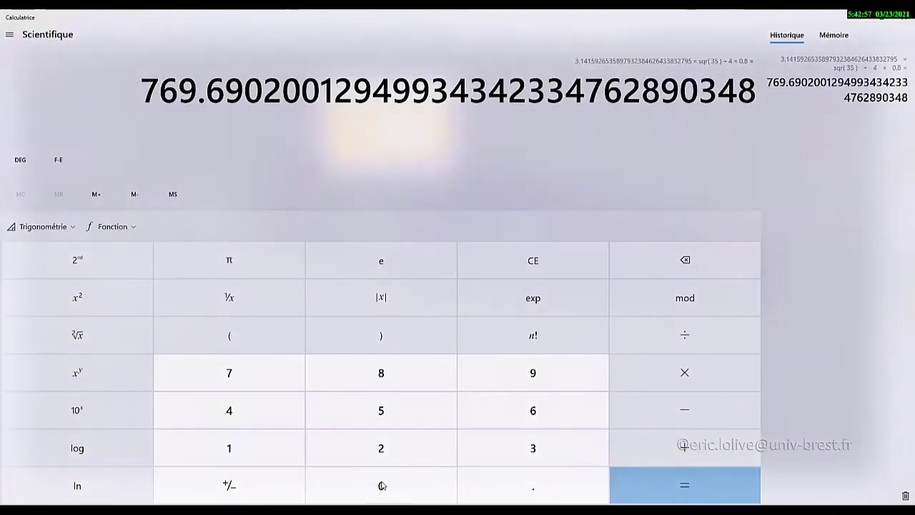
click(397, 444)
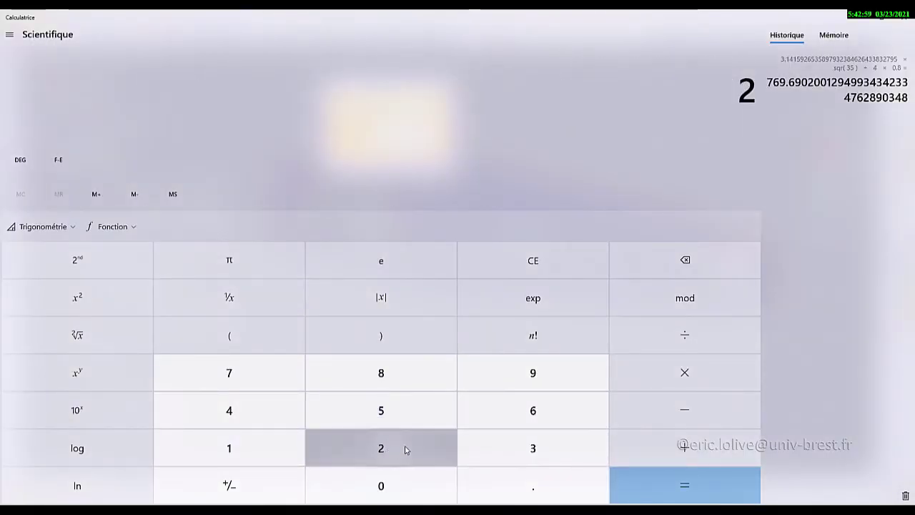
click(525, 448)
click(428, 422)
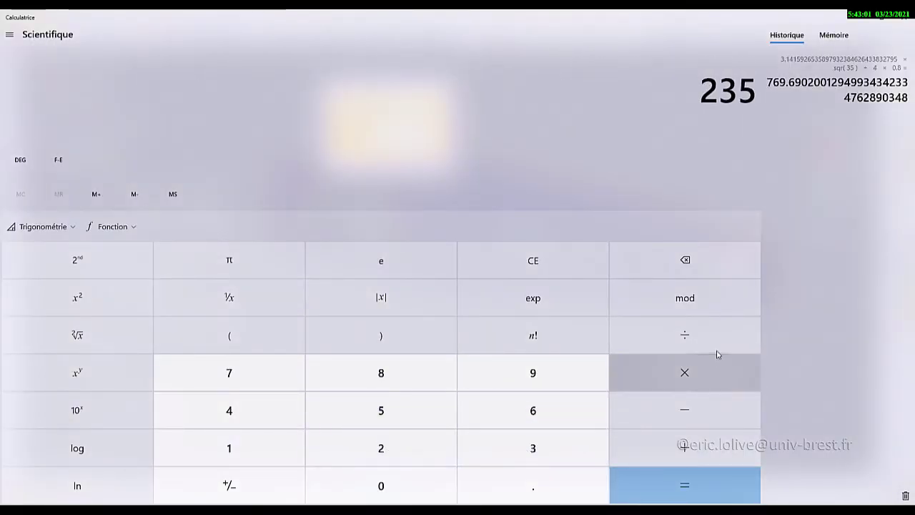
click(706, 334)
click(535, 489)
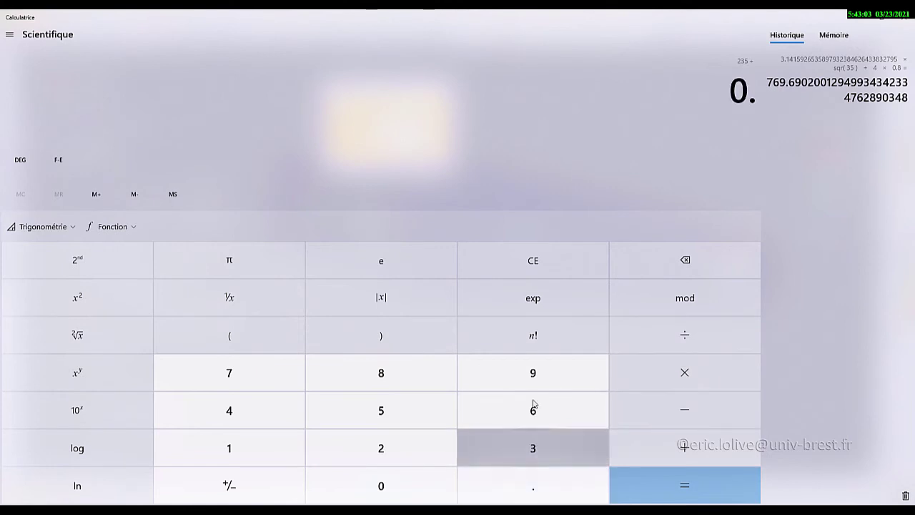
click(553, 376)
click(699, 495)
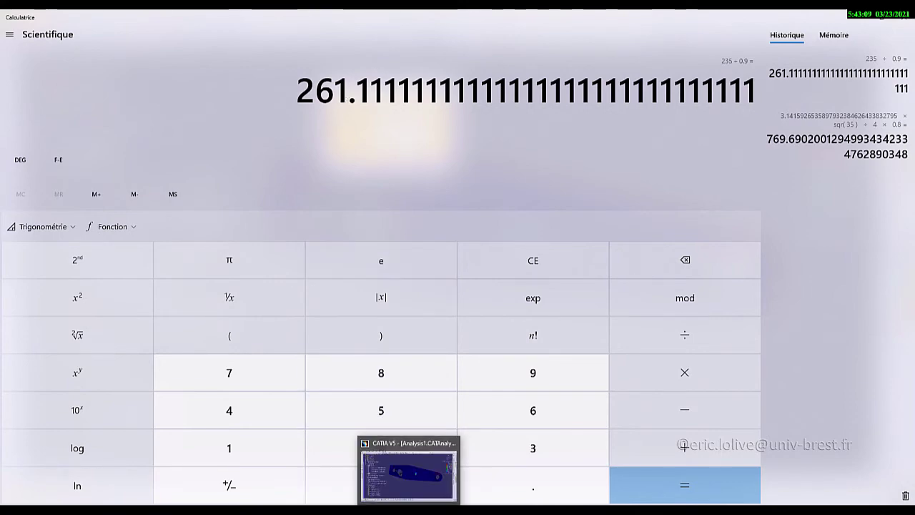
click(409, 468)
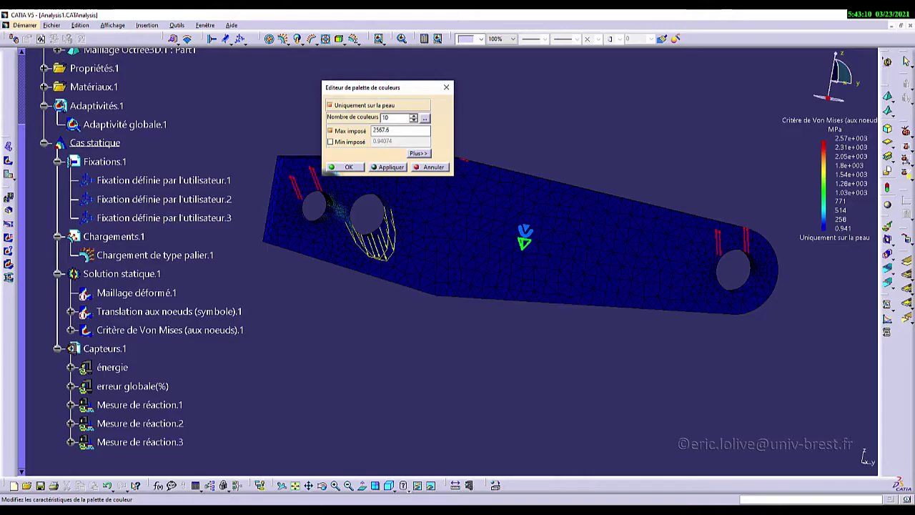
Set the imposed maximum of the Von Mises colour palette to 261 and expand its list of threshold values.
double_click(392, 131)
text(261)
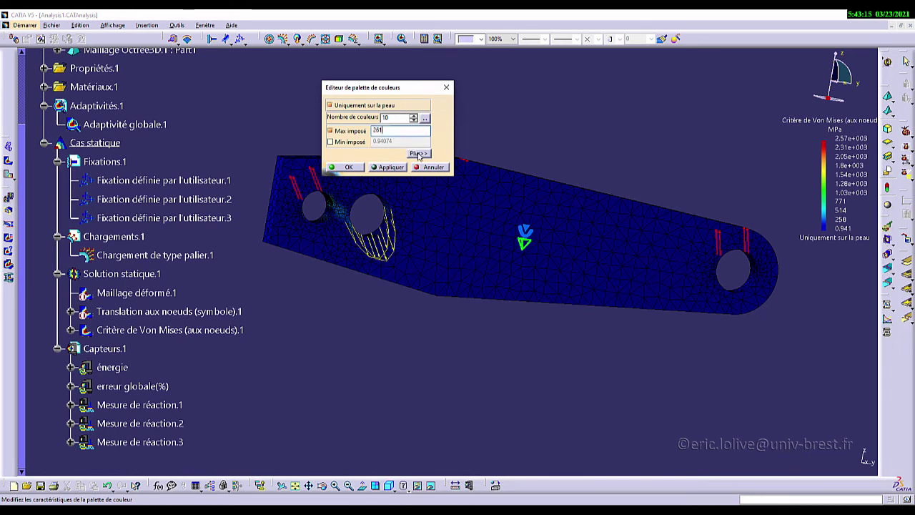
click(418, 153)
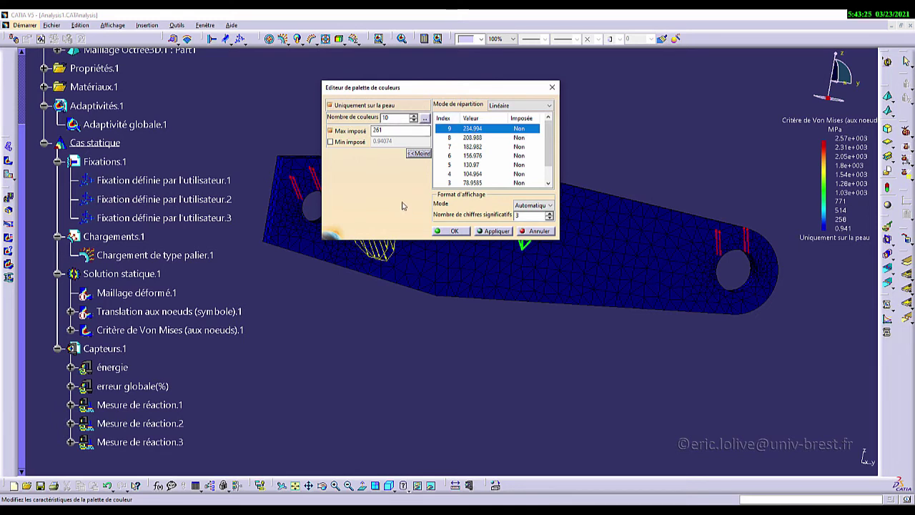
Disable colour smoothing (Lisser) in the palette, re-enable the imposed maximum of 261 and apply the palette.
click(424, 119)
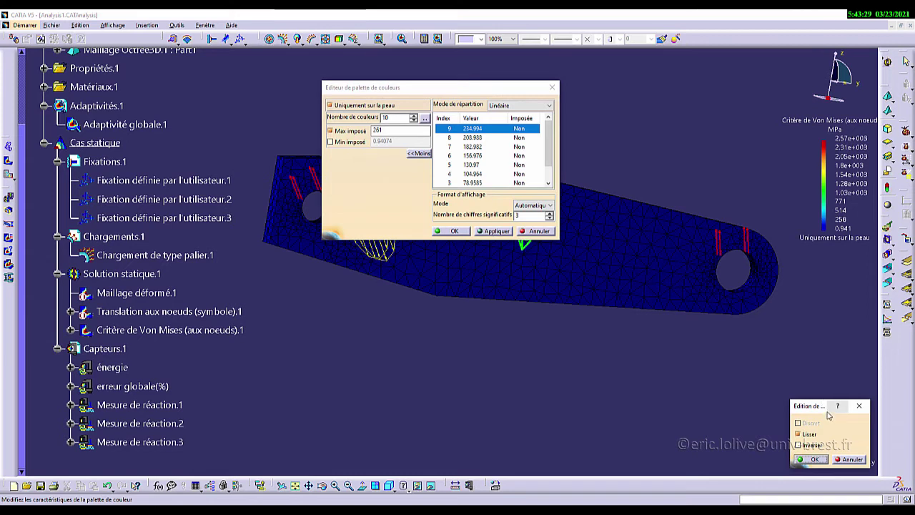
drag(822, 405, 689, 101)
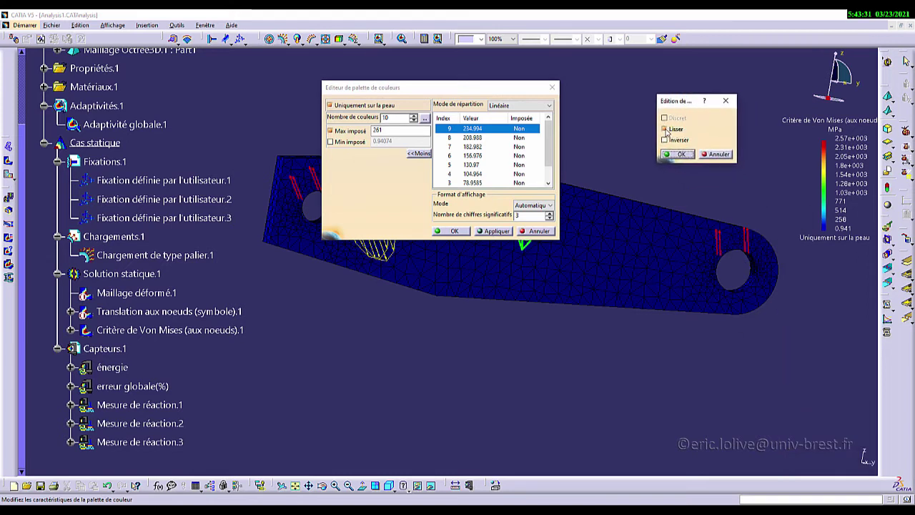
click(666, 130)
click(682, 155)
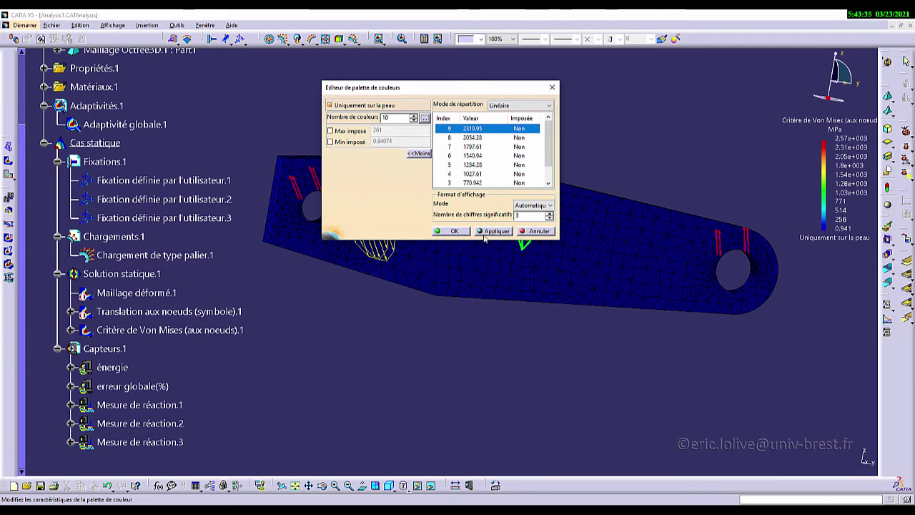
click(343, 131)
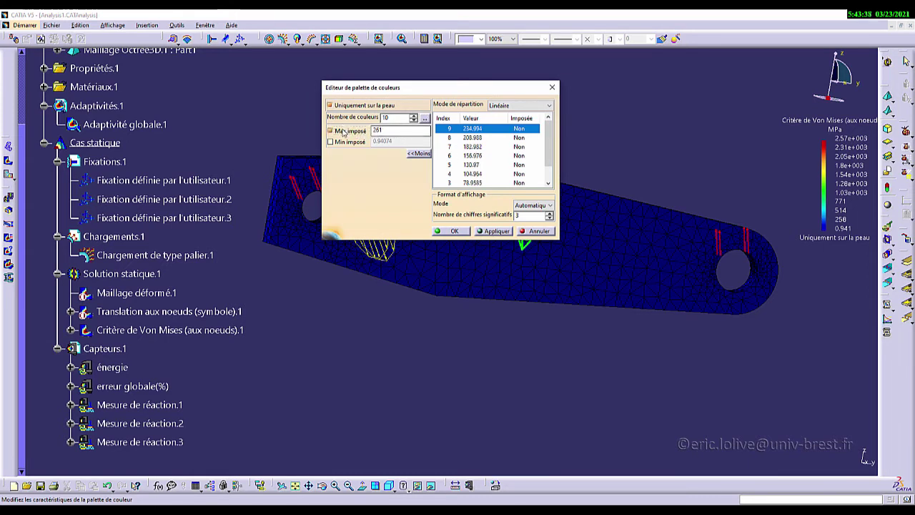
click(492, 232)
click(455, 231)
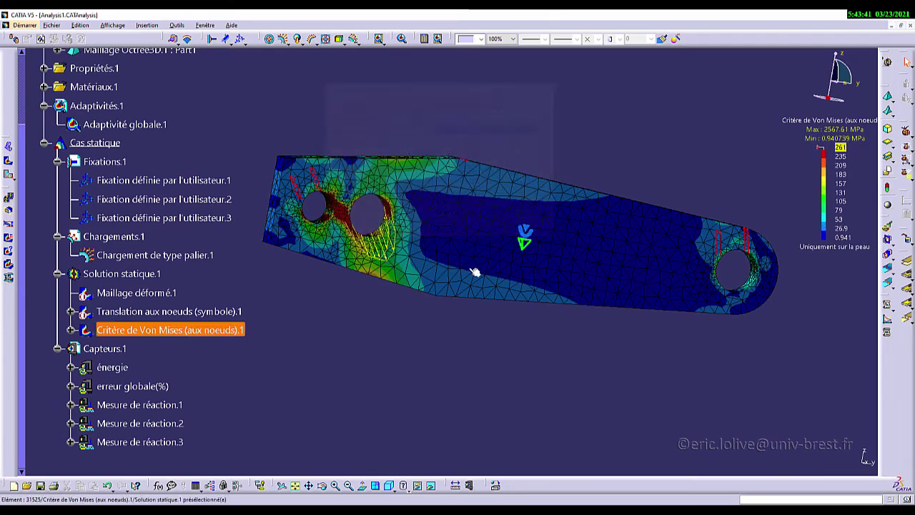
Enlarge the Von Mises colour legend and examine the stresses around the rod's two neighbouring holes.
middle_drag(401, 290, 471, 224)
middle_drag(419, 245, 427, 240)
middle_drag(463, 212, 474, 159)
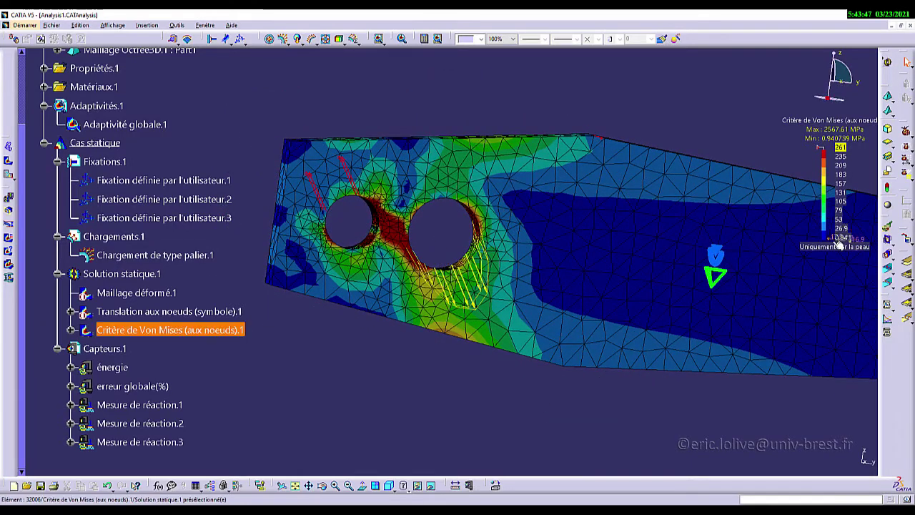
scroll(842, 170, down, 2)
click(827, 163)
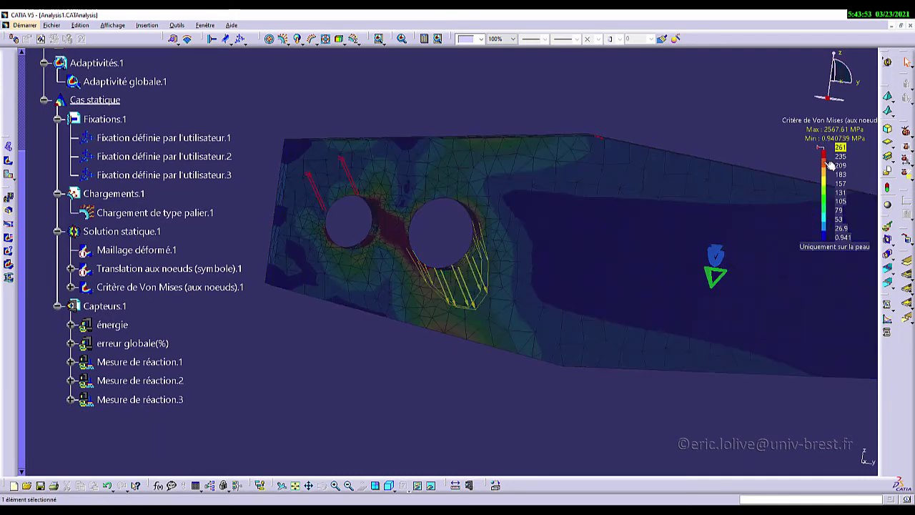
middle_drag(819, 193, 857, 113)
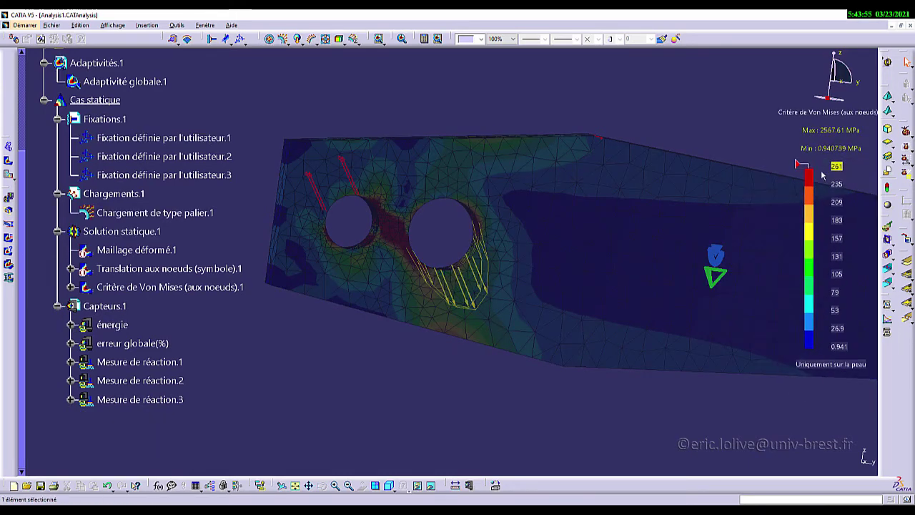
click(817, 177)
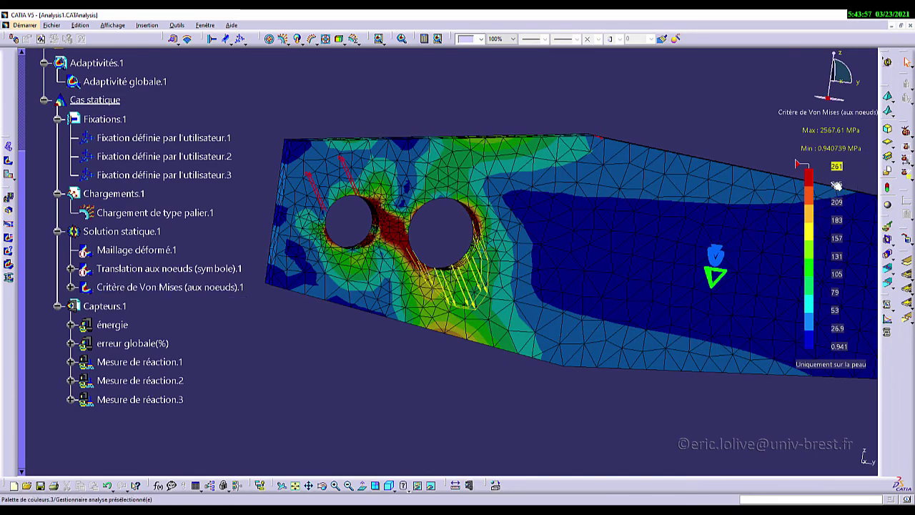
middle_drag(817, 177, 771, 183)
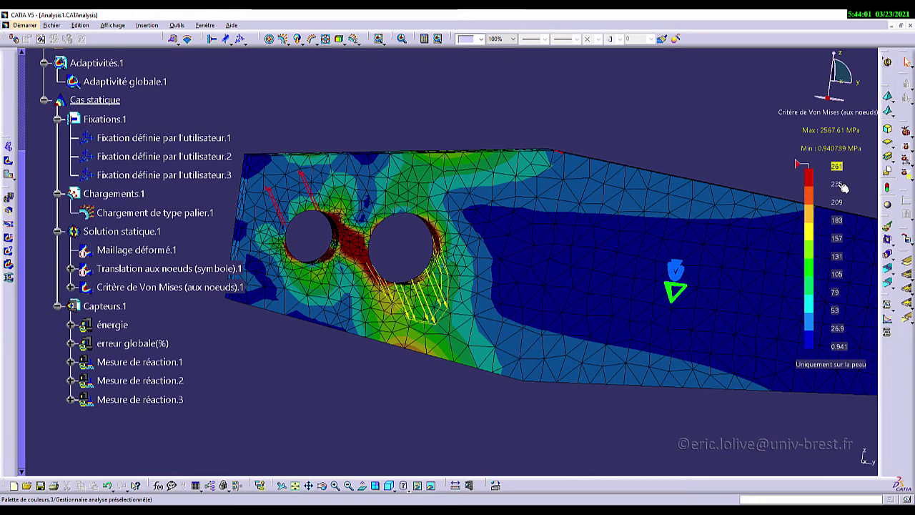
click(831, 156)
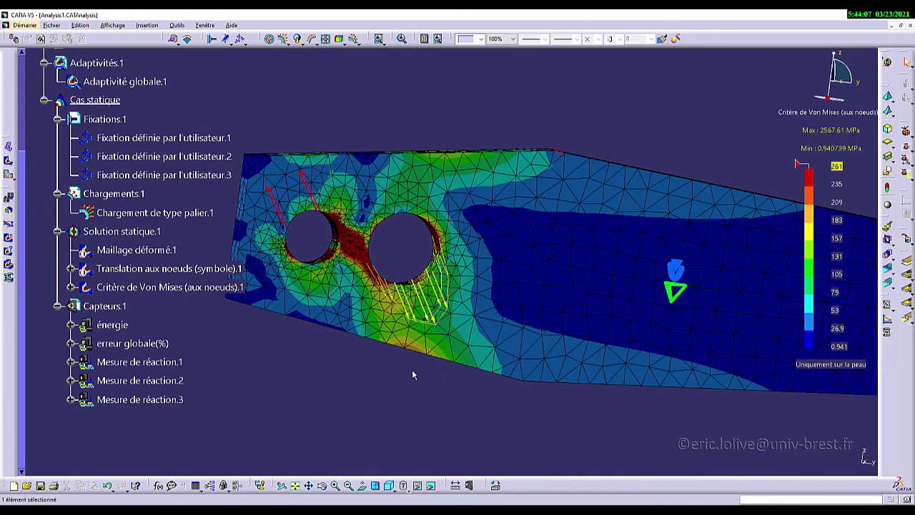
middle_drag(404, 354, 507, 327)
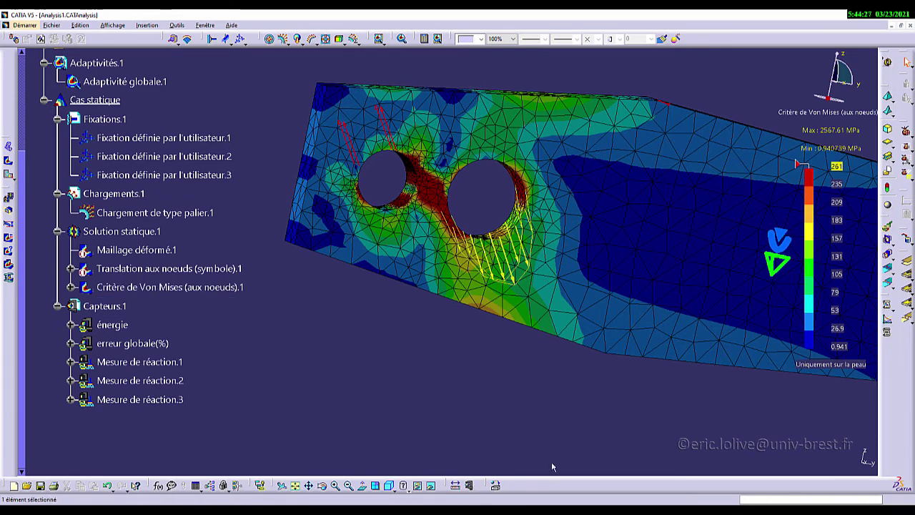
Switch to decolleteuse.pdf in Adobe Acrobat Reader and review the sizing objective and the system diagram.
key(alt+Tab)
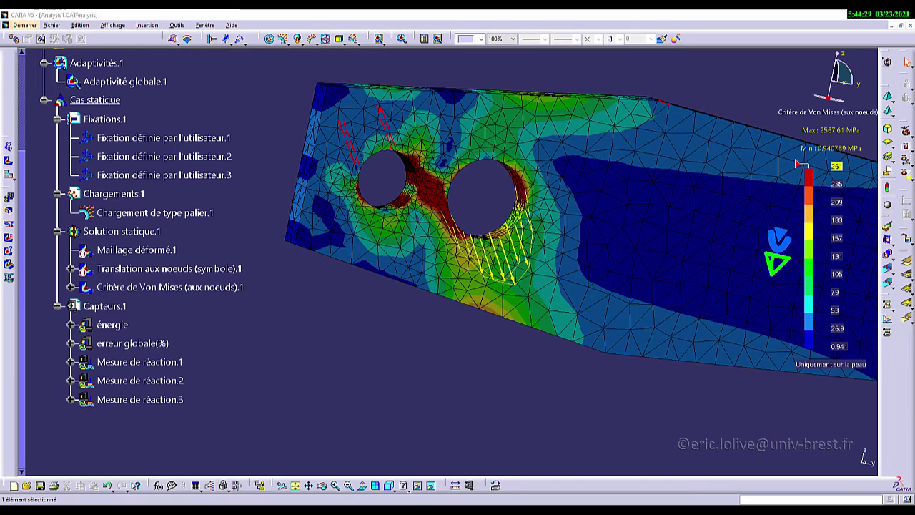
scroll(374, 234, up, 1)
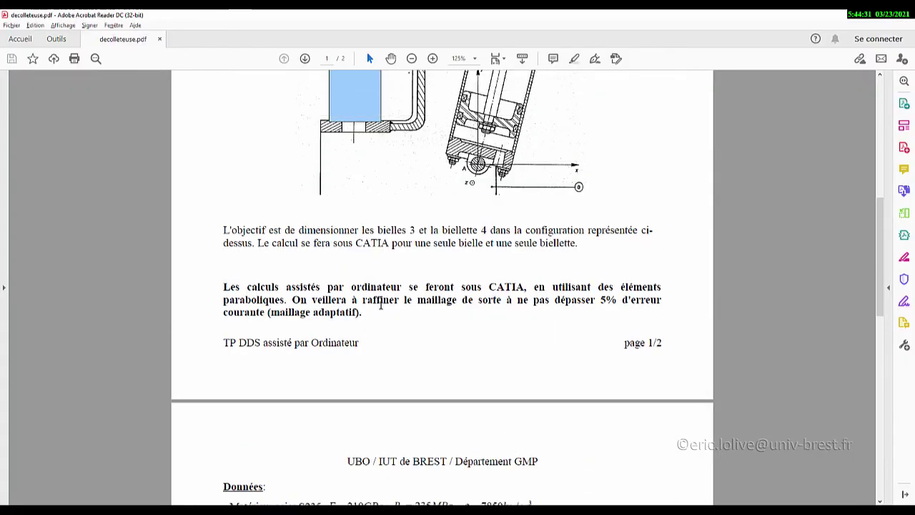
scroll(349, 291, up, 3)
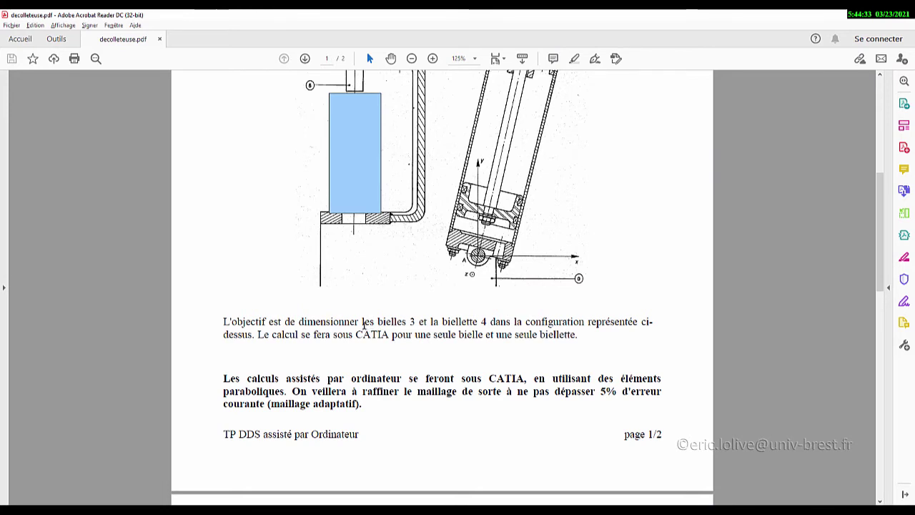
scroll(365, 325, up, 1)
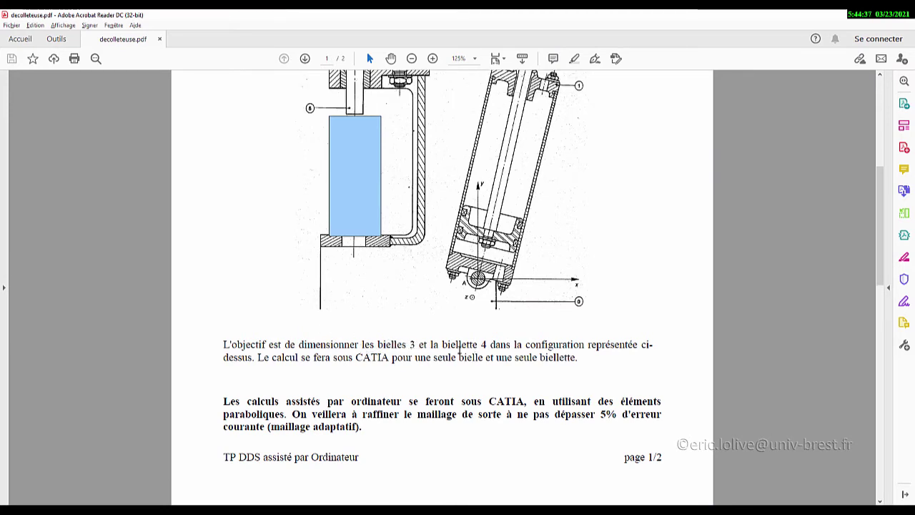
scroll(403, 350, up, 5)
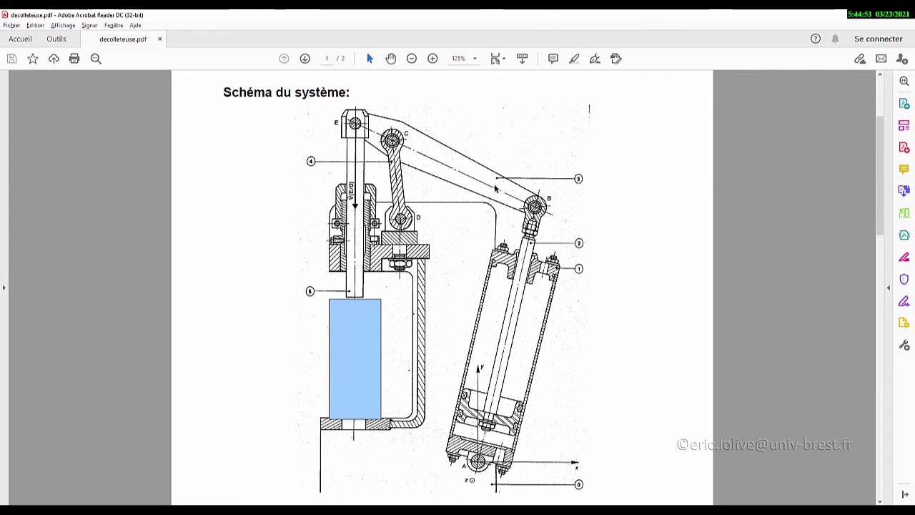
Read the sizing objective below the system diagram, then switch back to the Analysis1 study in CATIA.
scroll(341, 440, down, 1)
scroll(340, 440, down, 1)
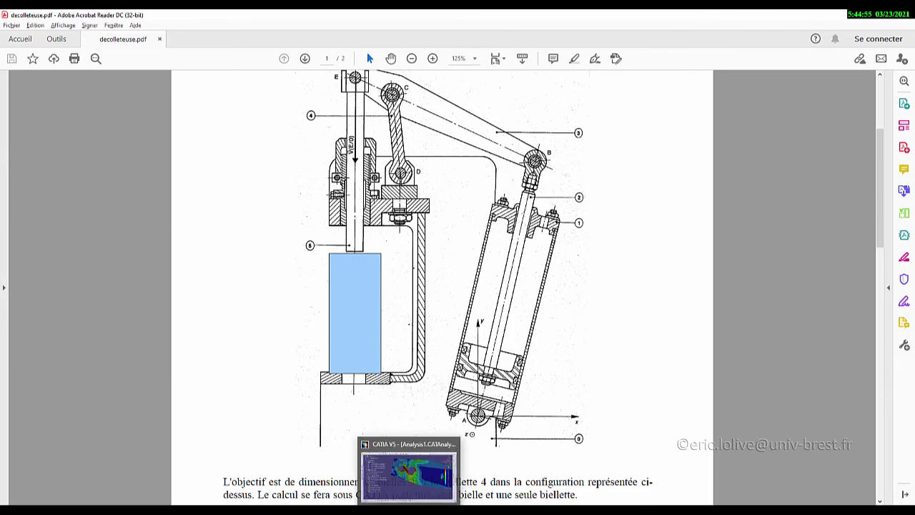
click(409, 468)
middle_drag(338, 313, 393, 331)
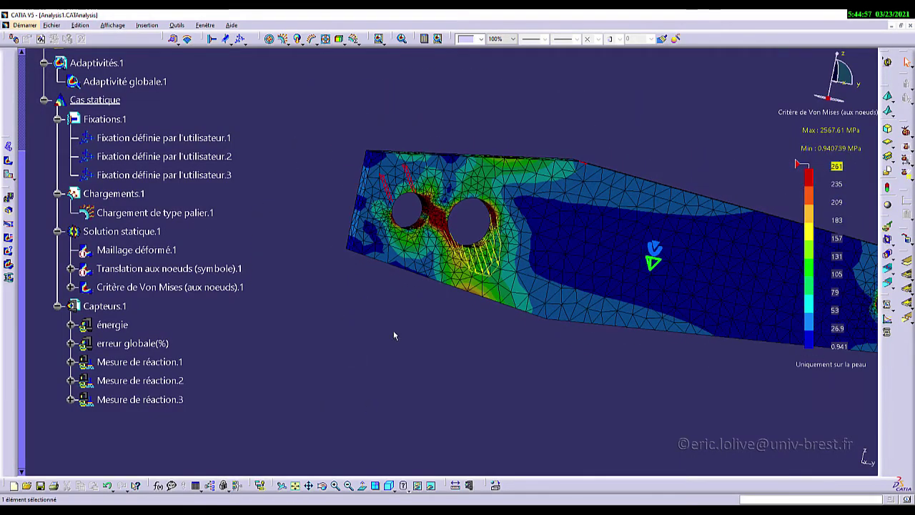
Set the X force component of the bearing load Chargement de type palier.1 to 3432 N.
double_click(190, 213)
click(637, 204)
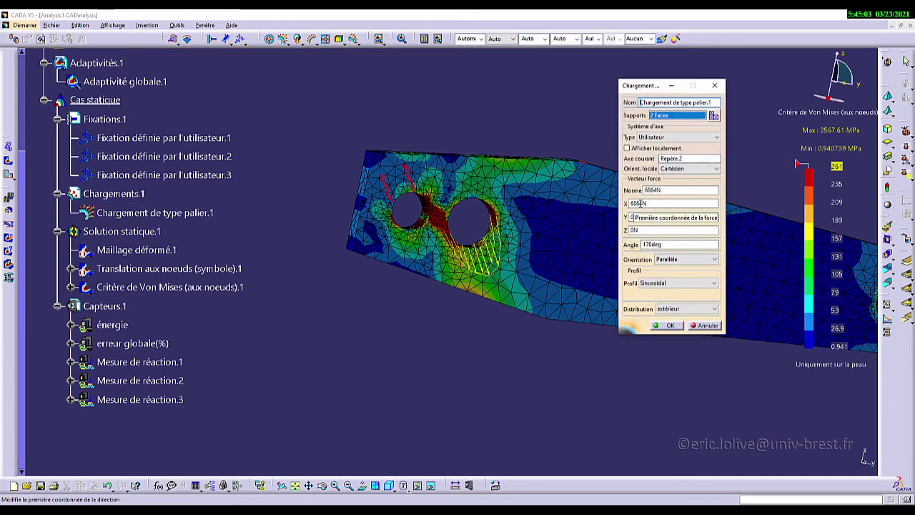
double_click(672, 203)
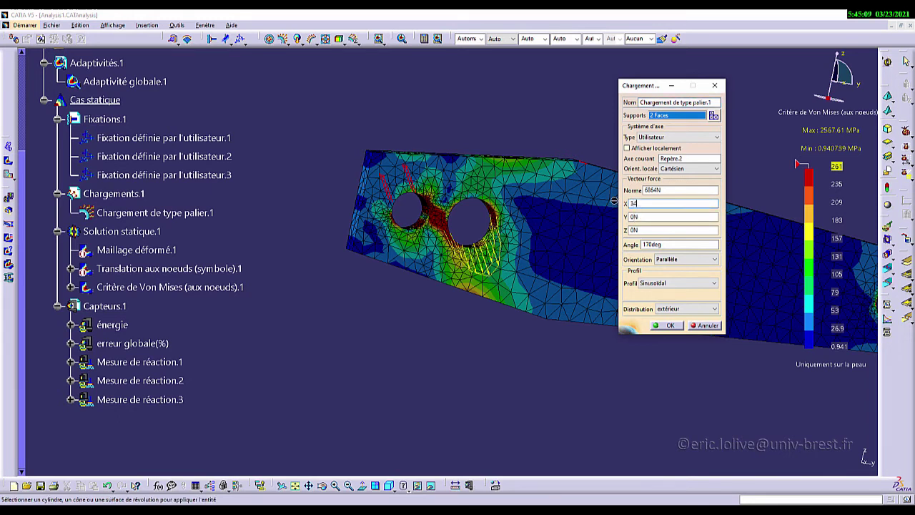
text(3432)
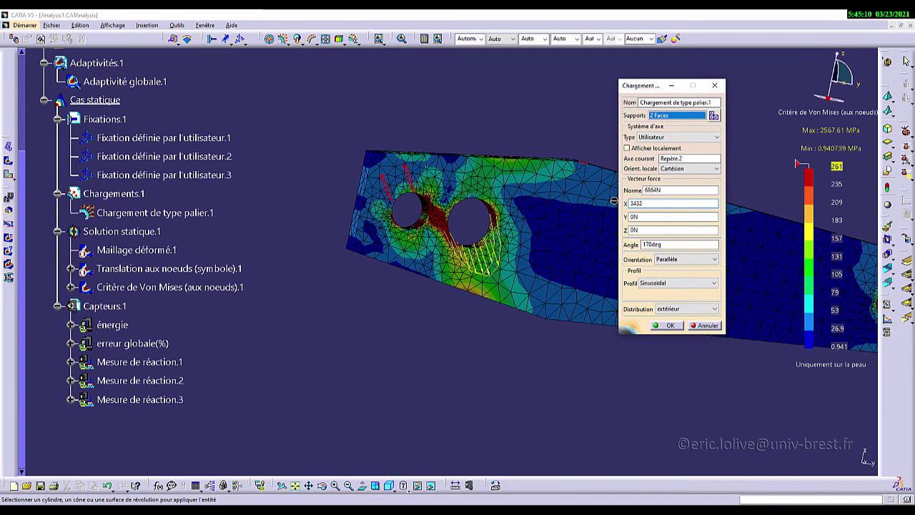
click(670, 326)
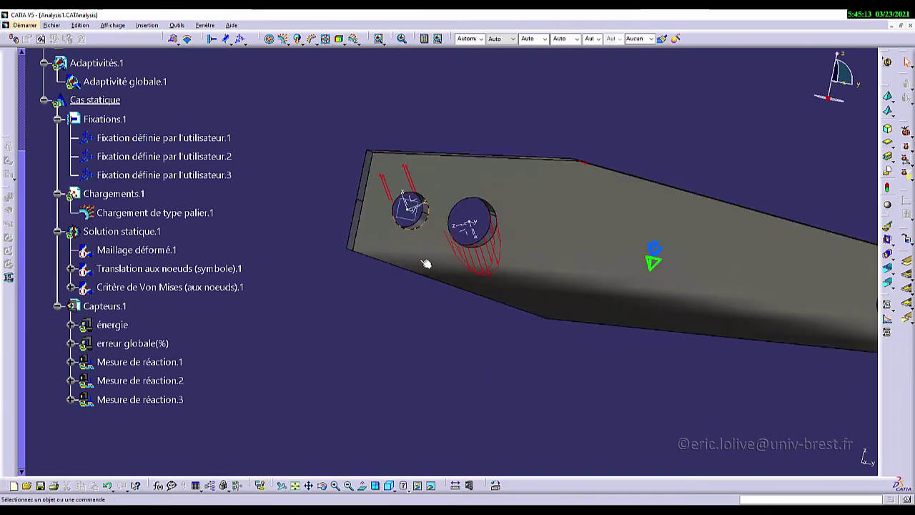
Recompute the whole analysis (Tout), then display and examine the Von Mises stresses around the rod's two neighbouring holes.
click(425, 39)
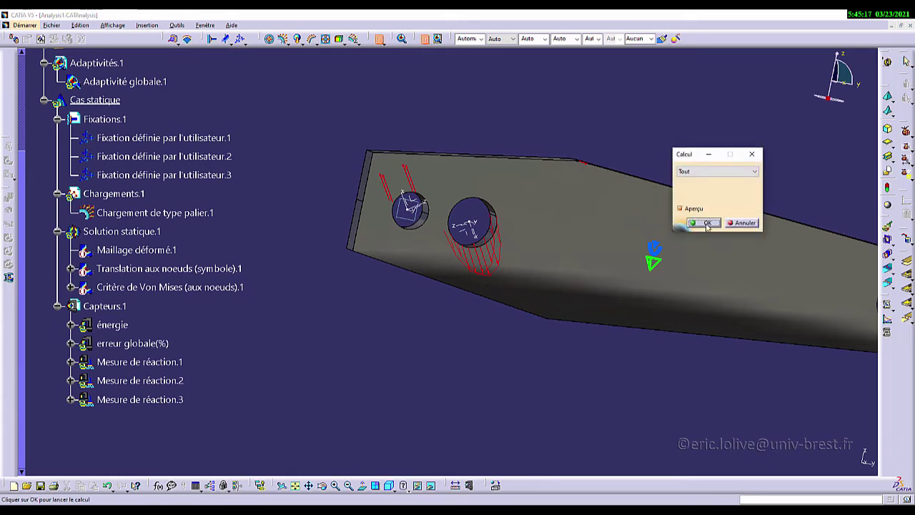
click(704, 223)
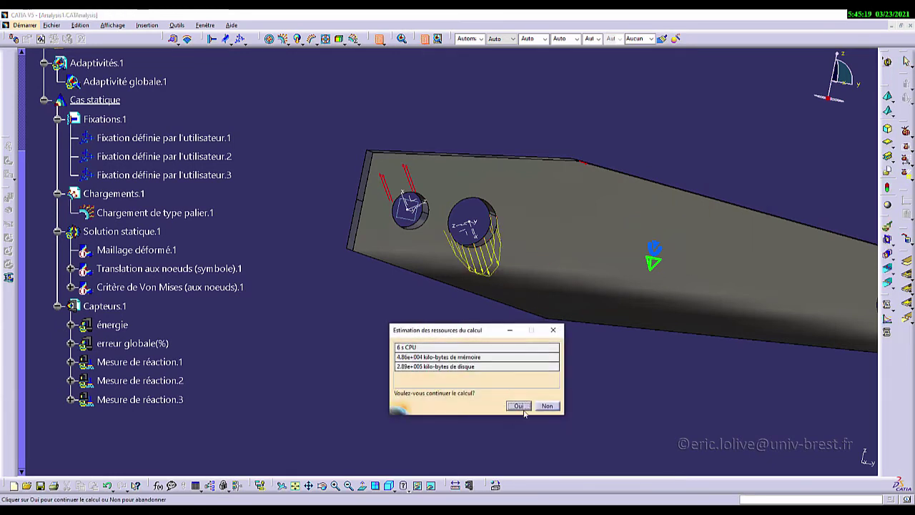
click(518, 405)
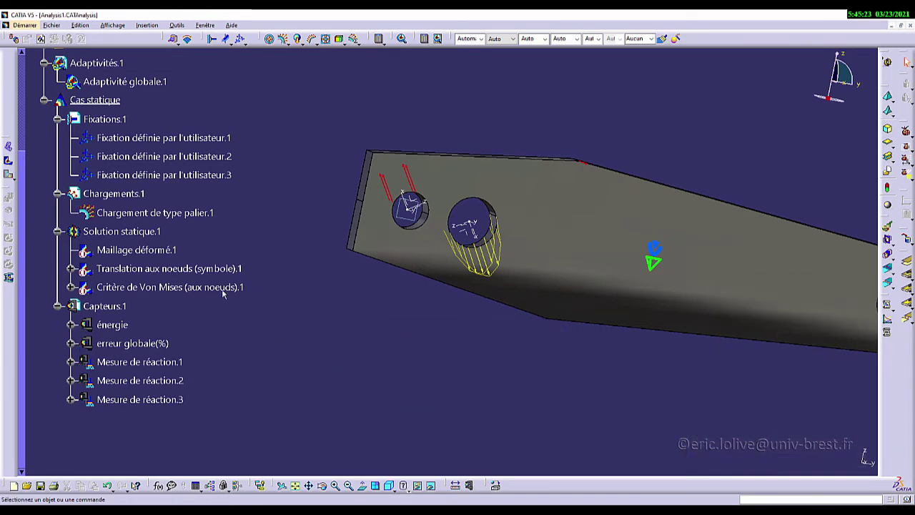
click(8, 160)
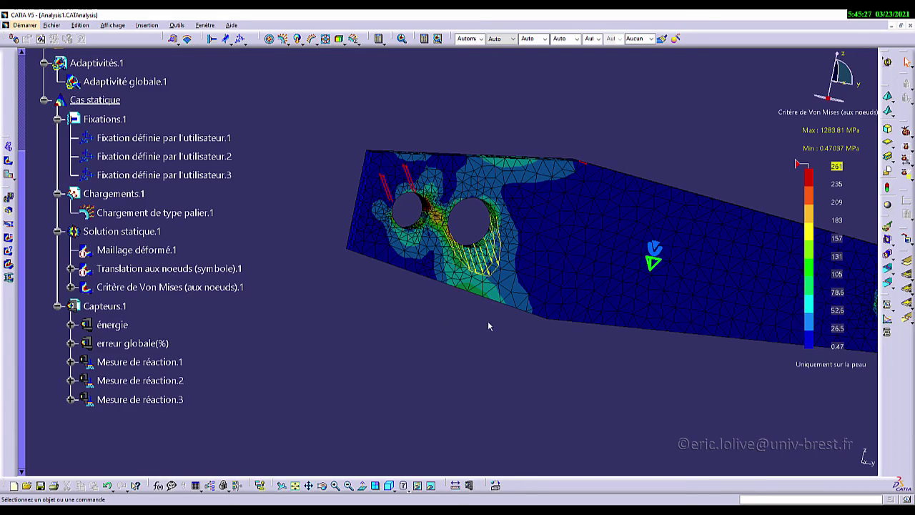
middle_drag(488, 325, 464, 264)
middle_drag(487, 326, 405, 226)
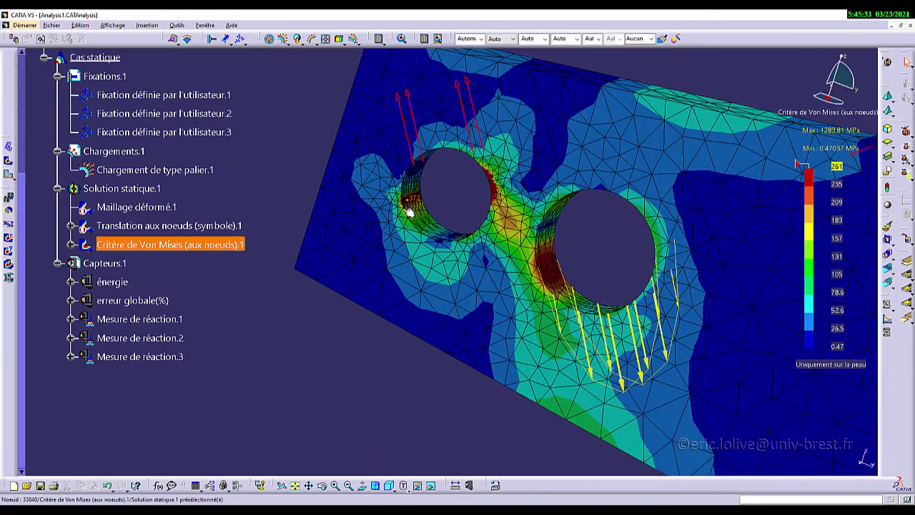
middle_drag(386, 266, 488, 251)
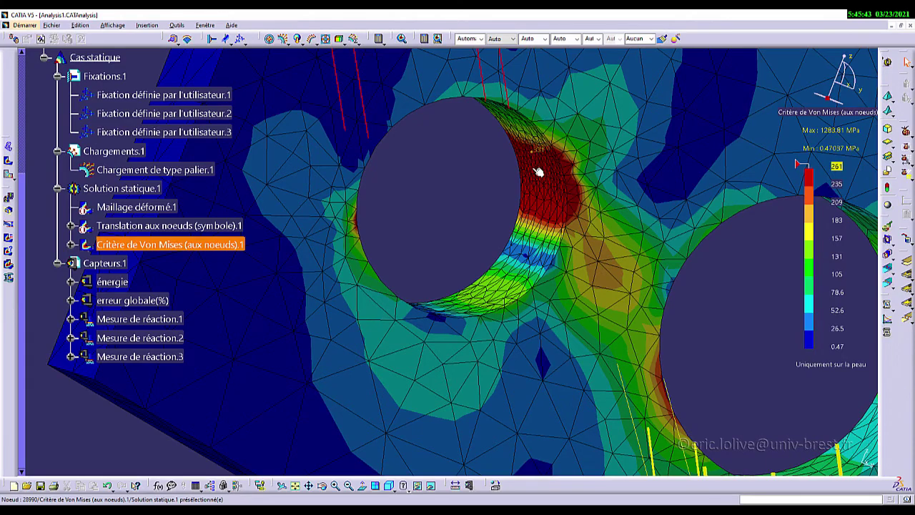
middle_drag(538, 186, 400, 235)
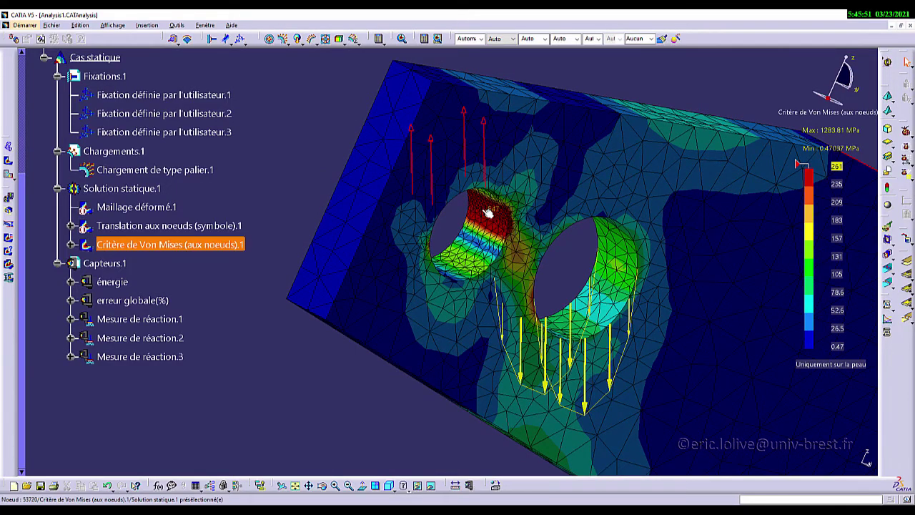
middle_drag(489, 213, 460, 252)
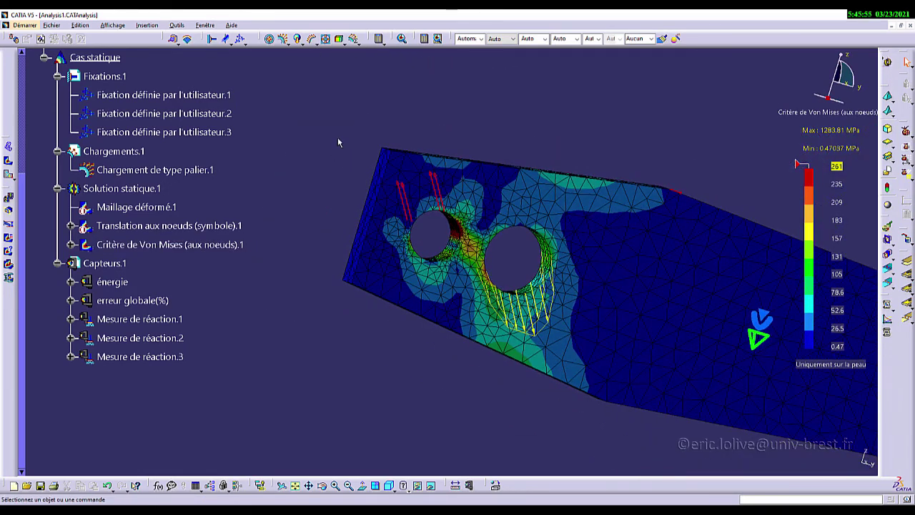
In bielle3.CATPart, increase the length of the solid Extrusion.1 to thicken the connecting rod.
click(205, 25)
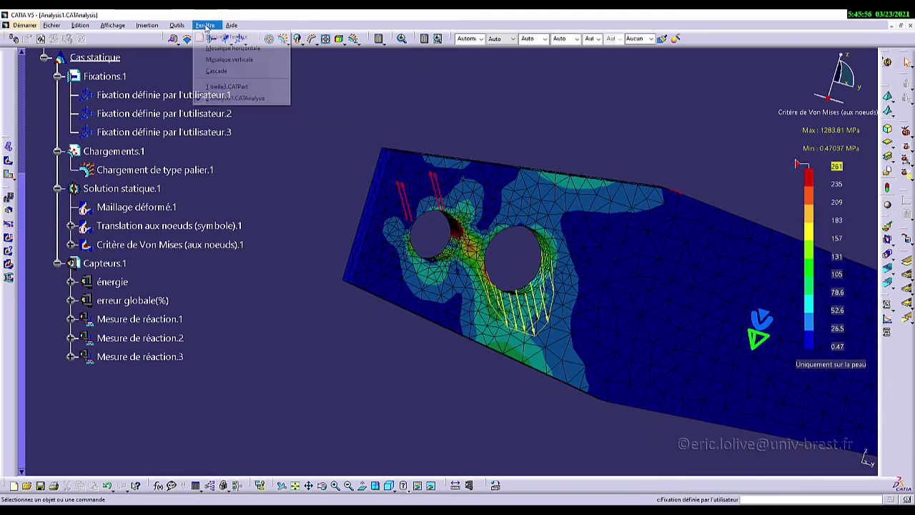
click(234, 88)
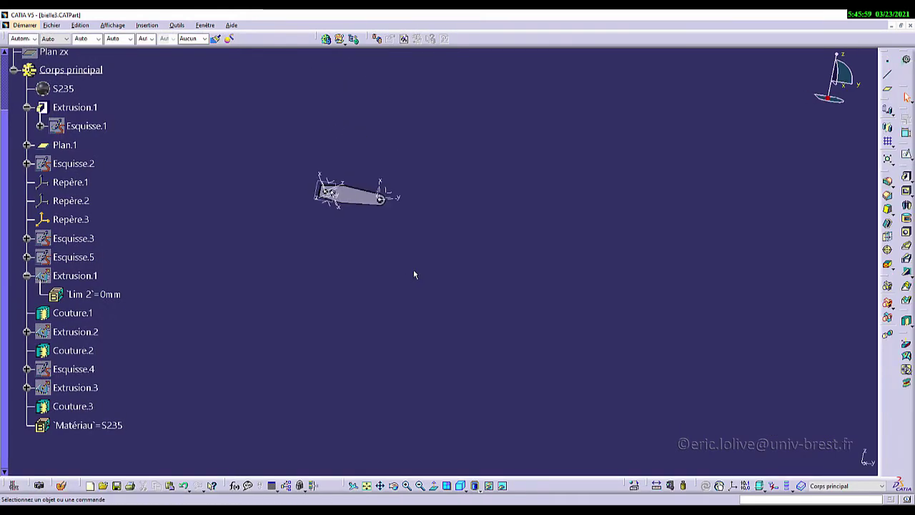
mouse_move(413, 271)
middle_down()
mouse_move(348, 233)
mouse_move(367, 172)
mouse_move(453, 308)
mouse_move(480, 285)
mouse_move(474, 243)
mouse_move(419, 271)
middle_up()
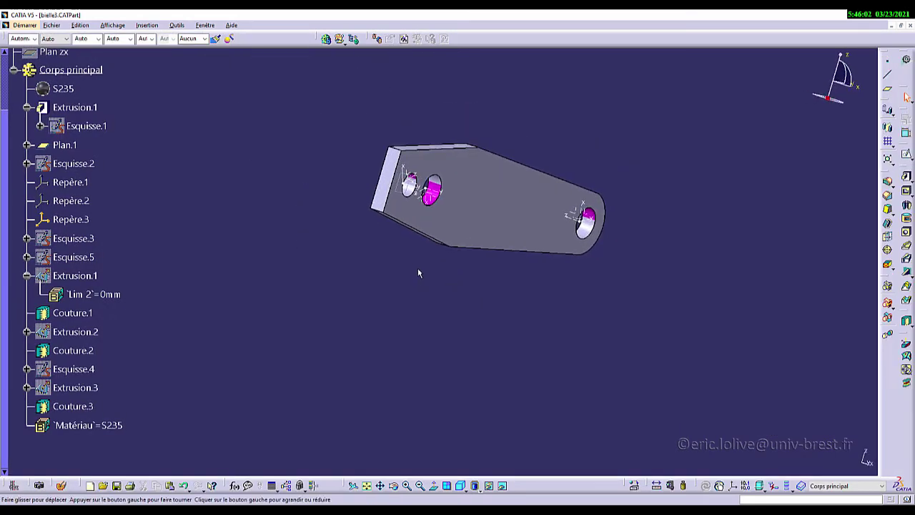
double_click(92, 108)
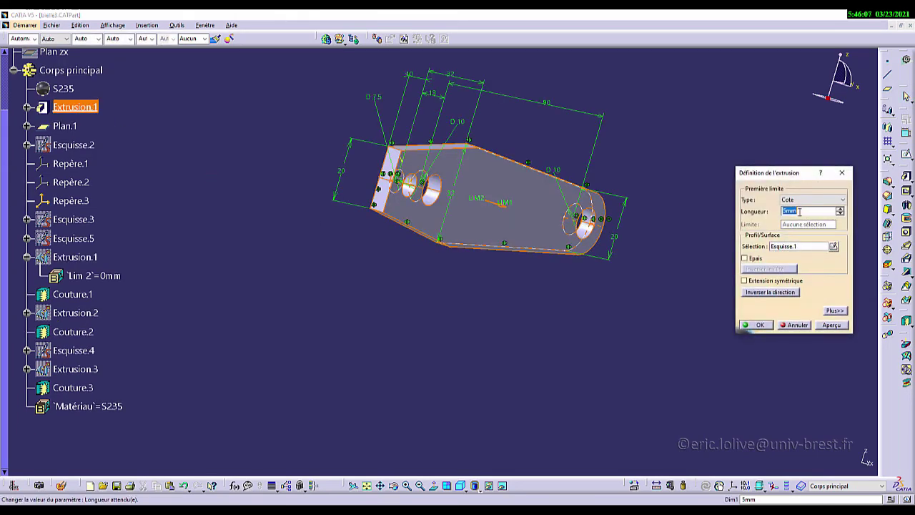
click(759, 326)
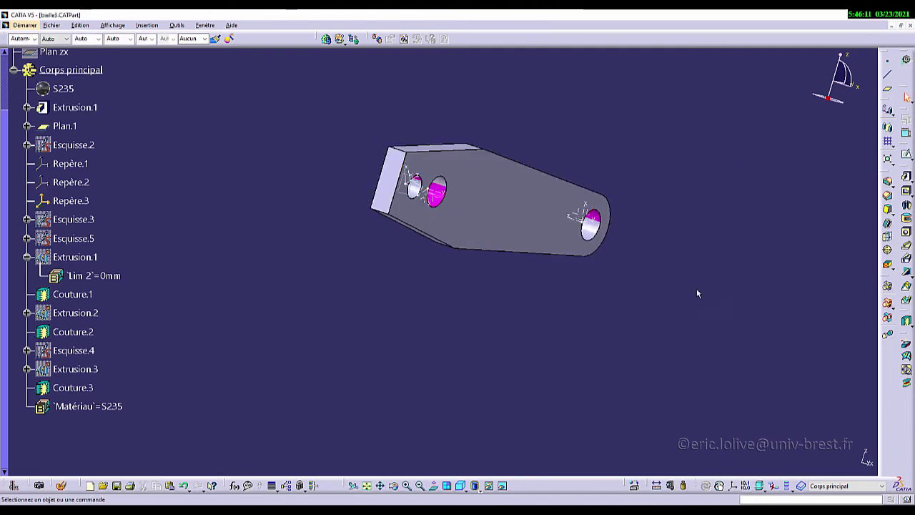
Inspect the thickened rod from the front and save the bielle3 part.
middle_drag(674, 288, 883, 286)
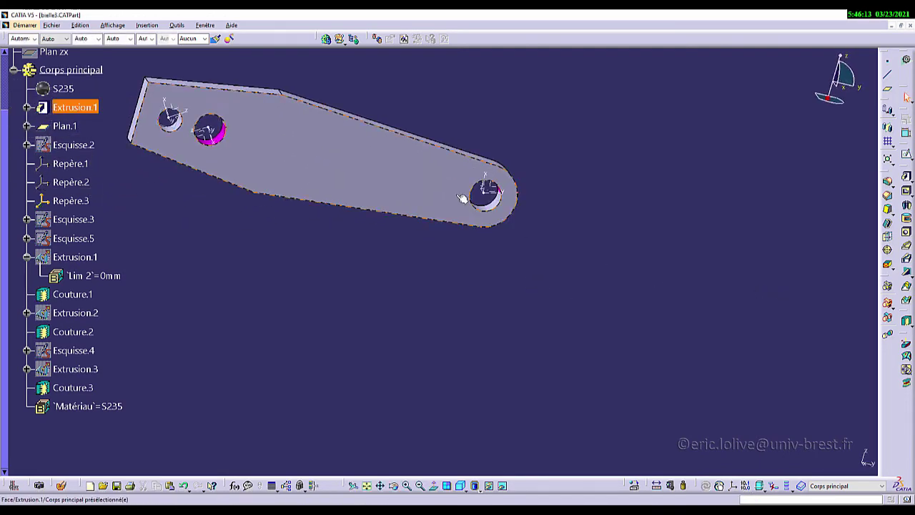
middle_click(494, 194)
middle_drag(503, 217, 484, 327)
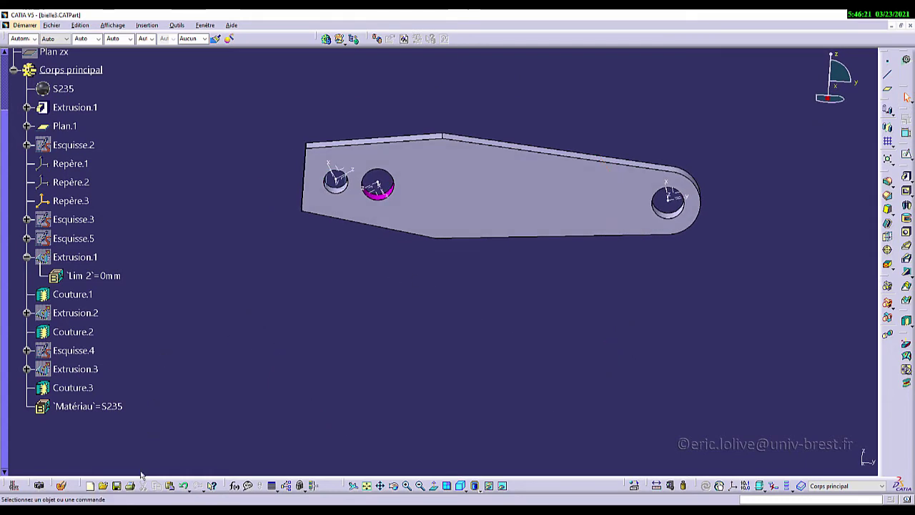
click(117, 487)
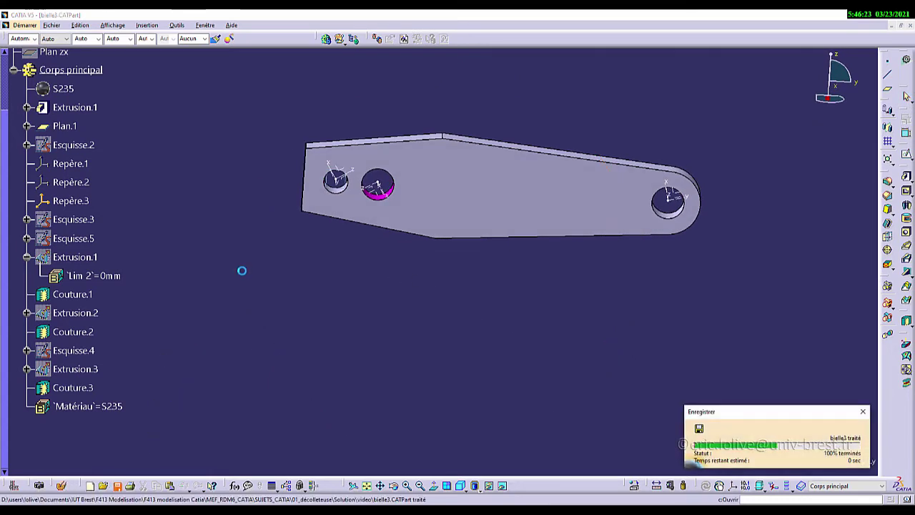
Return to Analysis1.CATAnalysis and recompute the static case with the thickened rod.
click(206, 26)
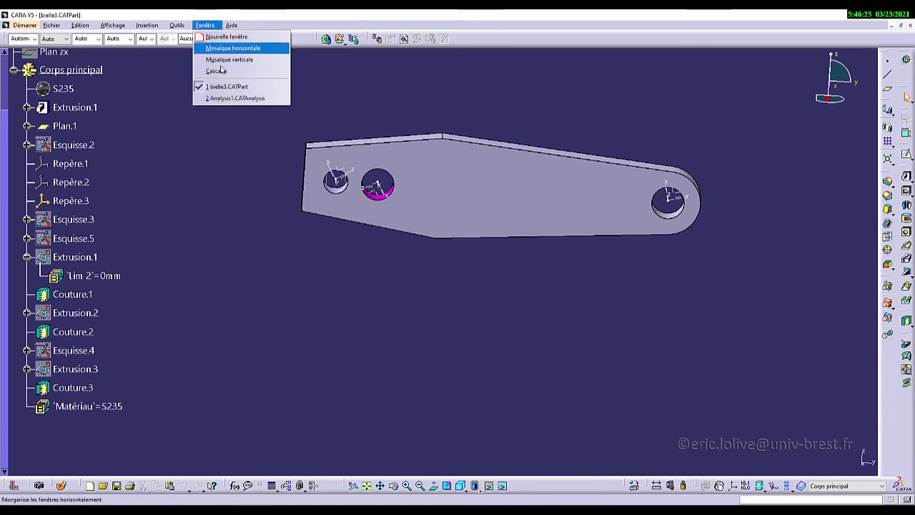
click(229, 100)
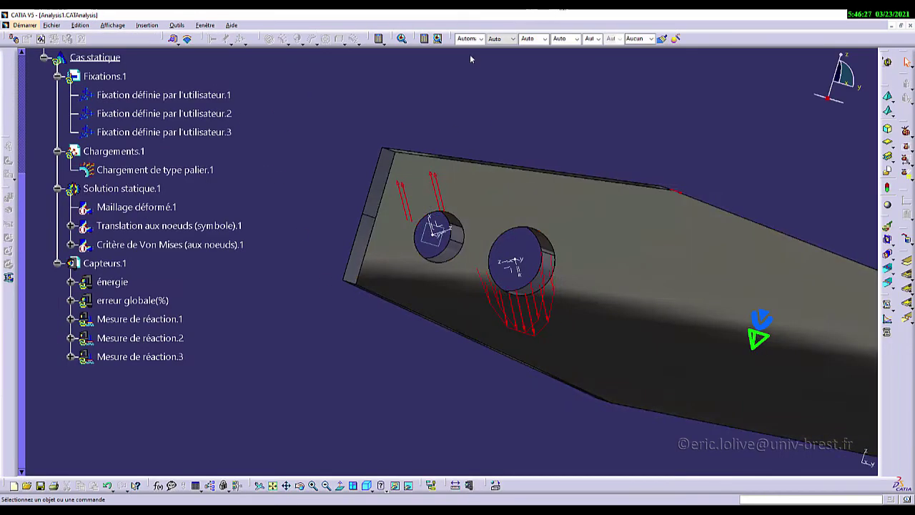
middle_drag(502, 248, 402, 200)
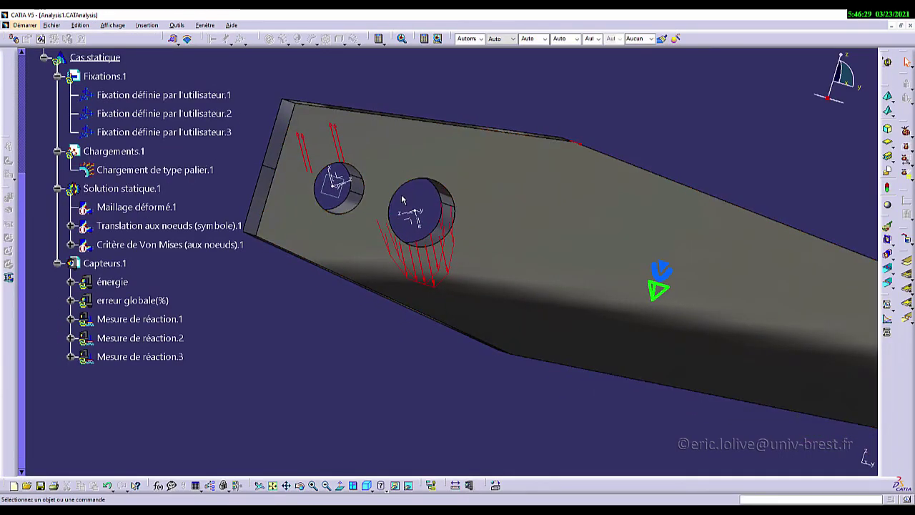
click(379, 39)
click(703, 223)
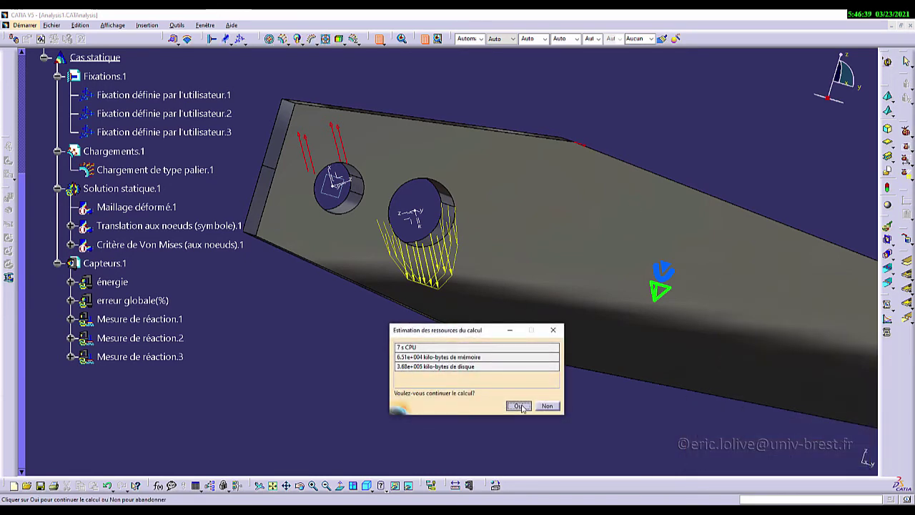
click(519, 406)
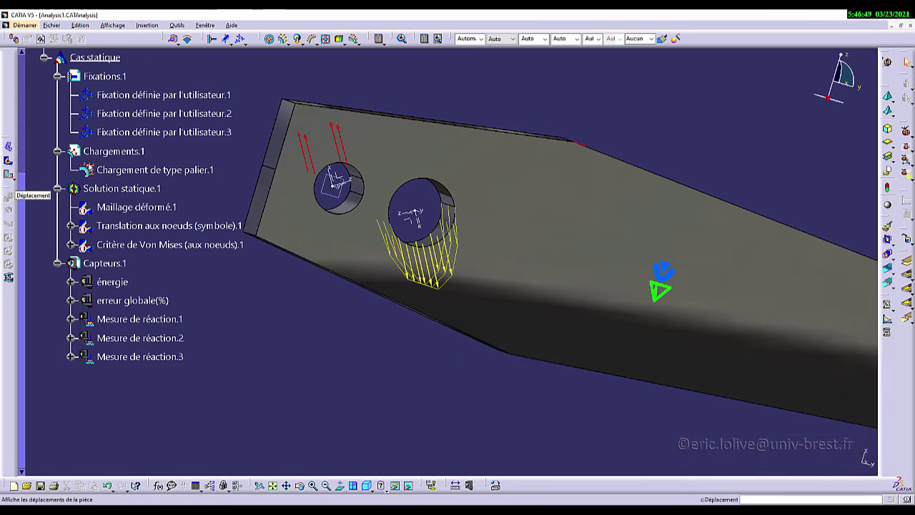
Check Adaptivité globale.1, keeping its 5% error objective, and run the computation with adaptivity.
scroll(126, 234, up, 2)
scroll(126, 235, up, 1)
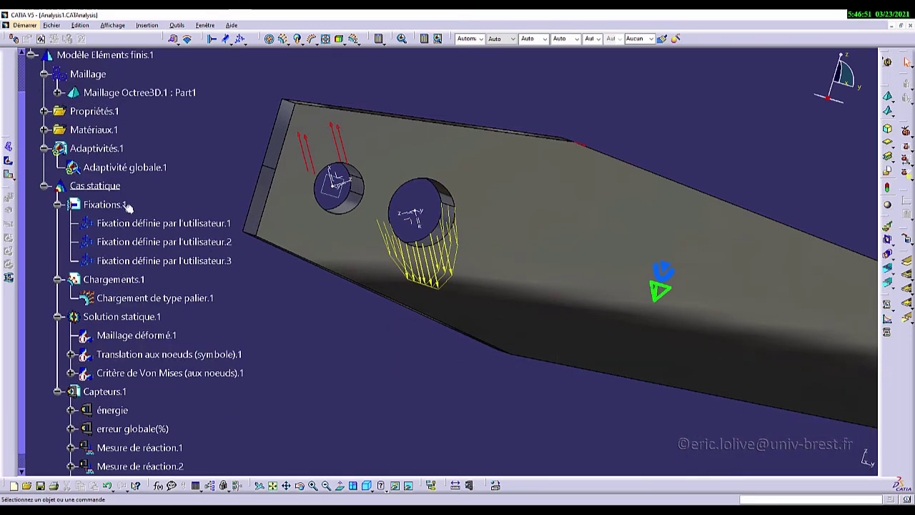
double_click(118, 167)
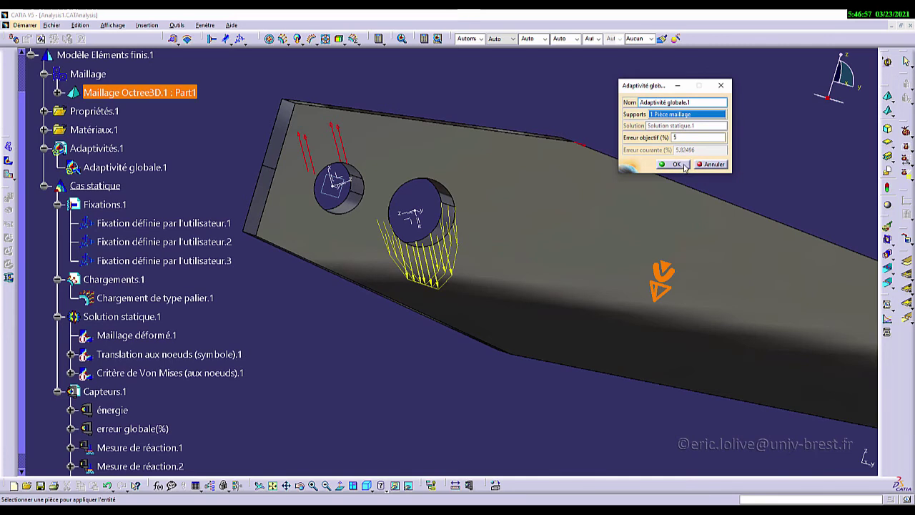
click(681, 165)
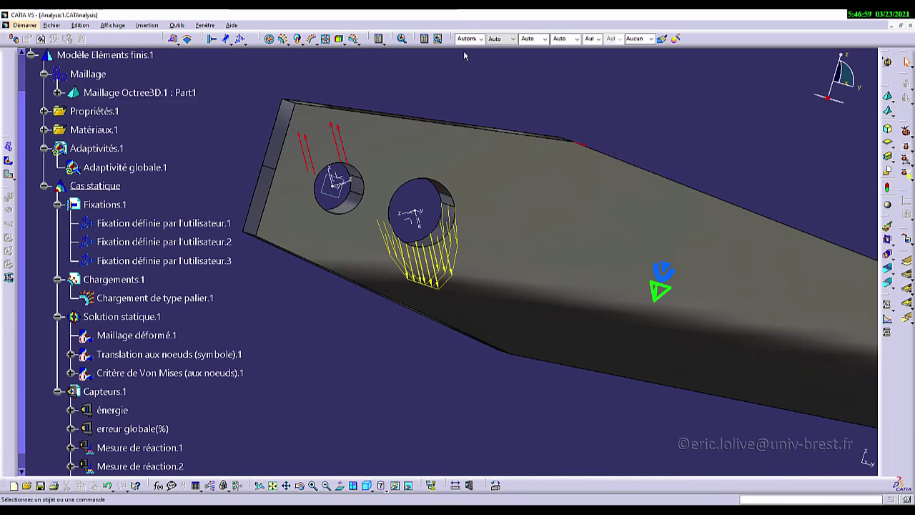
click(439, 39)
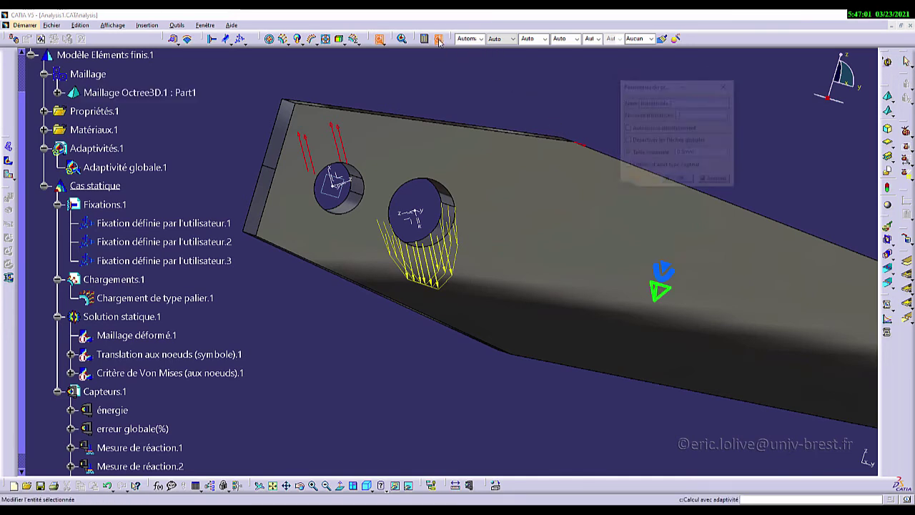
click(675, 180)
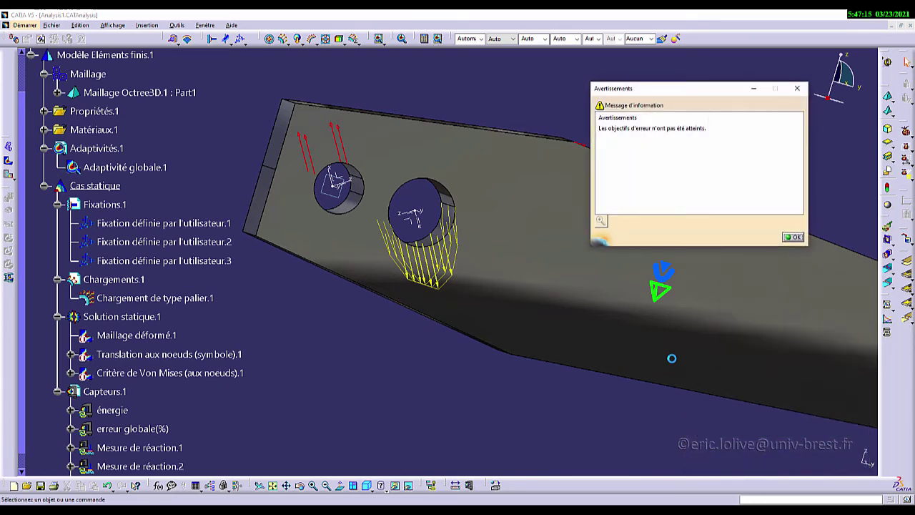
click(793, 237)
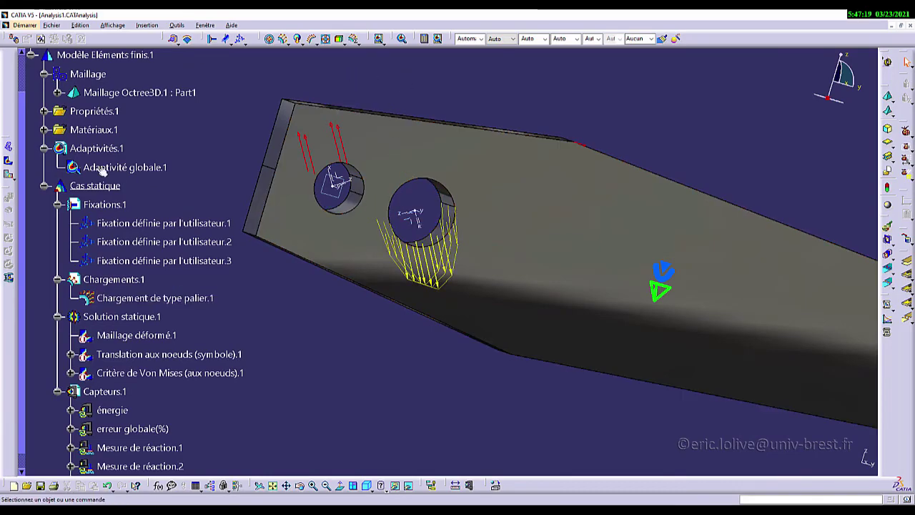
Display the deformed mesh around the holes and check the current error of Adaptivité globale.1.
click(10, 148)
mouse_move(432, 260)
middle_down()
mouse_move(466, 289)
mouse_move(672, 319)
mouse_move(399, 264)
mouse_move(333, 231)
mouse_move(284, 249)
mouse_move(327, 257)
mouse_move(392, 240)
mouse_move(438, 250)
mouse_move(286, 205)
middle_up()
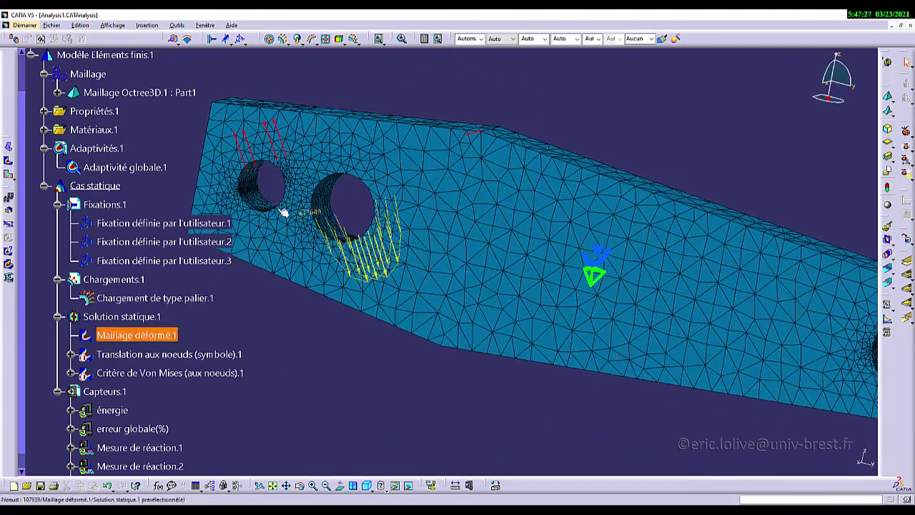
double_click(152, 169)
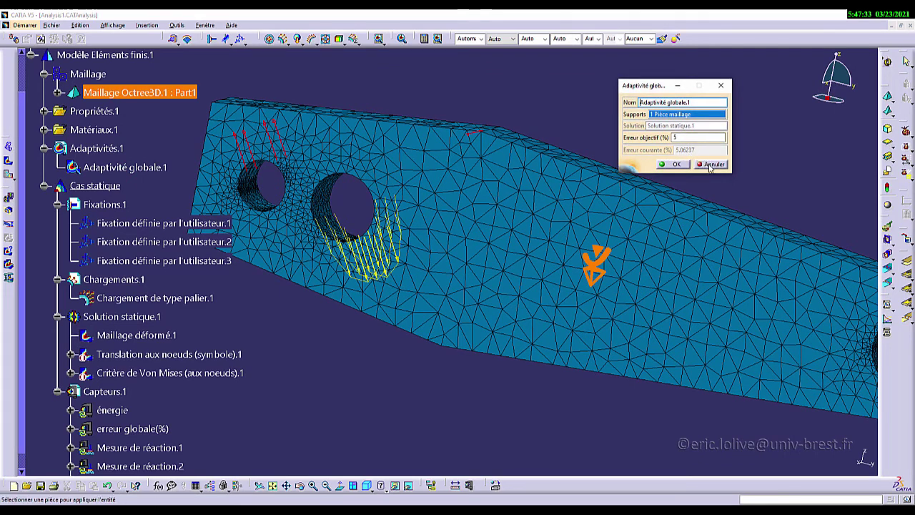
Close the adaptivity settings and recompute with adaptivity using one iteration and a minimum element size.
click(711, 164)
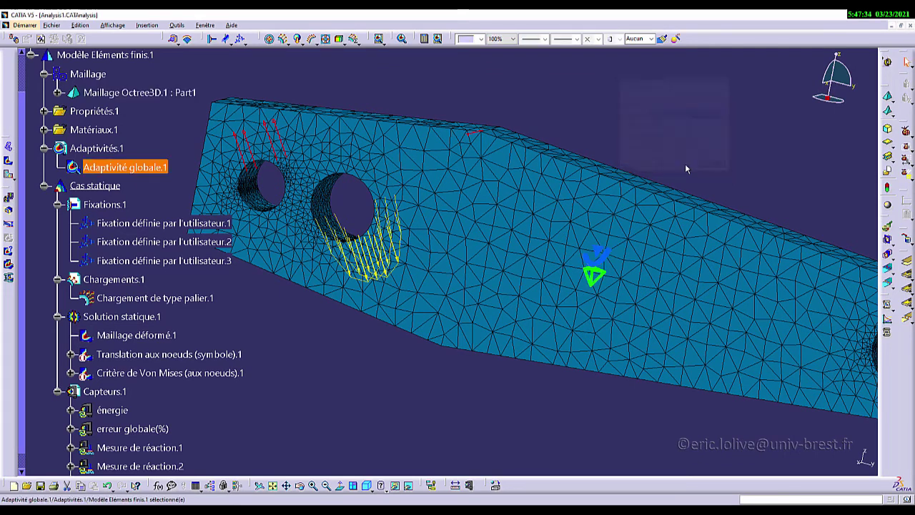
click(437, 38)
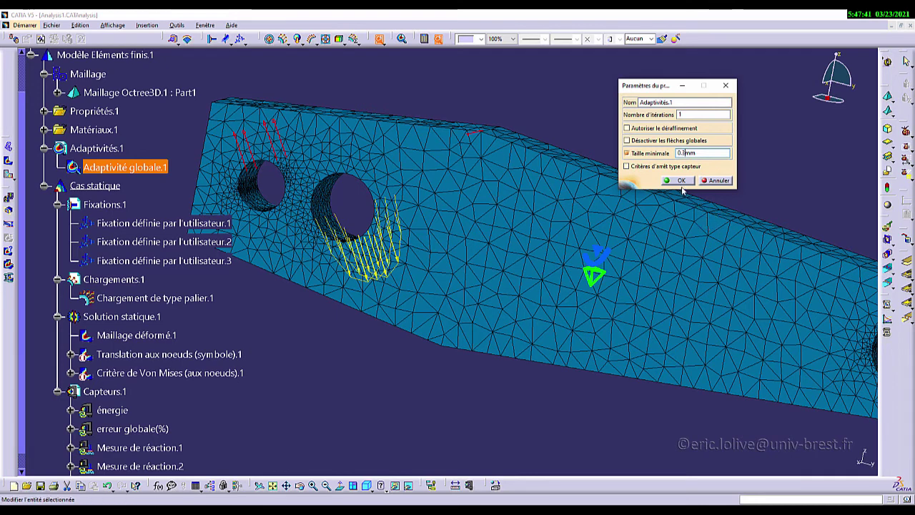
click(681, 181)
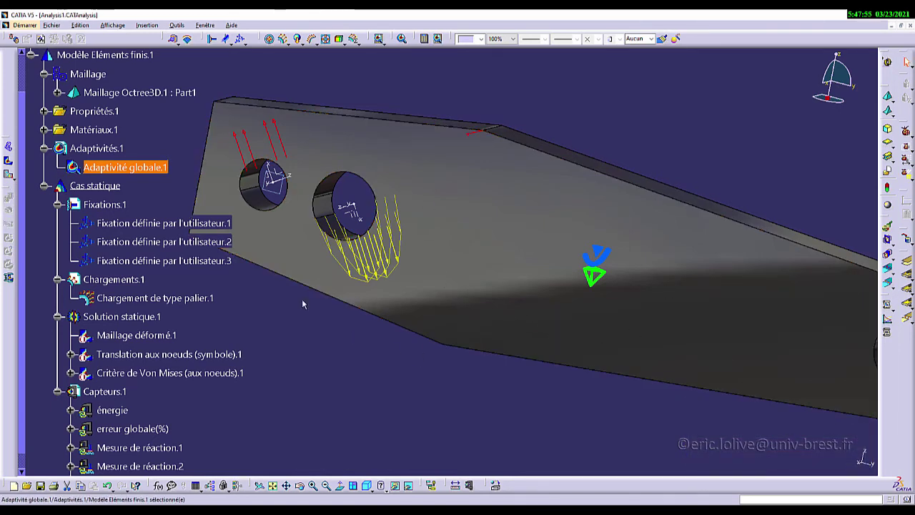
Check the current error of Adaptivité globale.1 after the new adaptive computation.
click(369, 346)
middle_drag(372, 343, 383, 330)
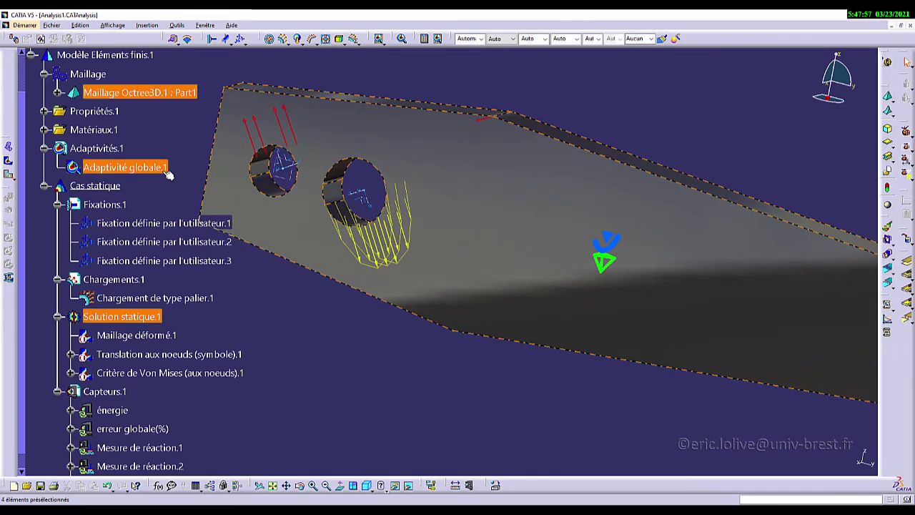
double_click(167, 172)
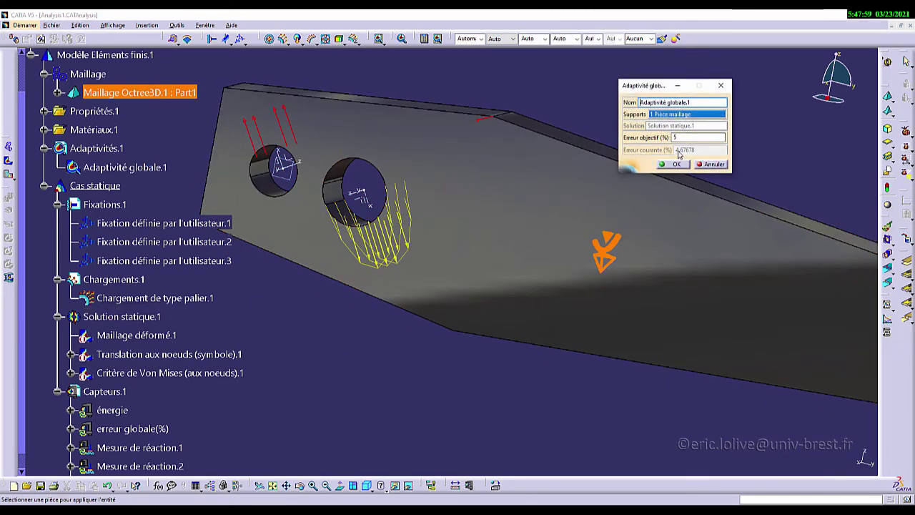
click(677, 164)
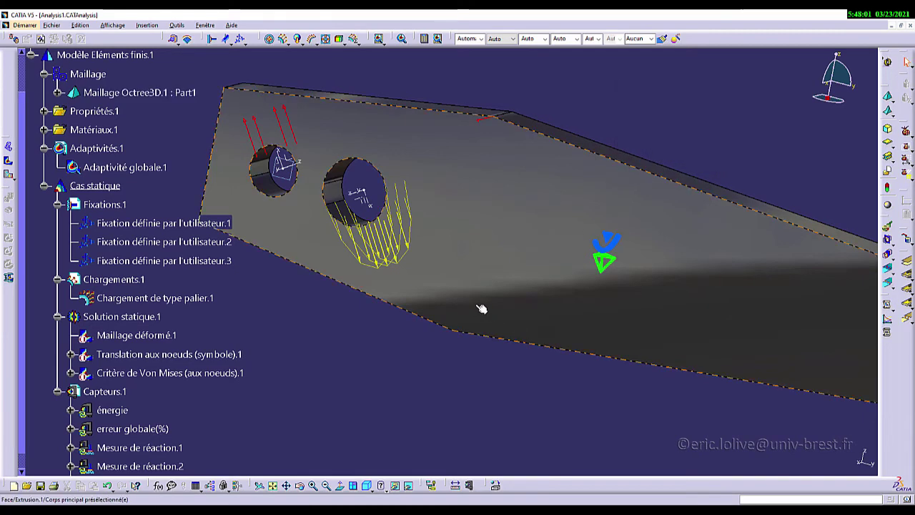
Expand Mesure de réaction.1 and update all sensors of the static case.
middle_drag(482, 308, 500, 290)
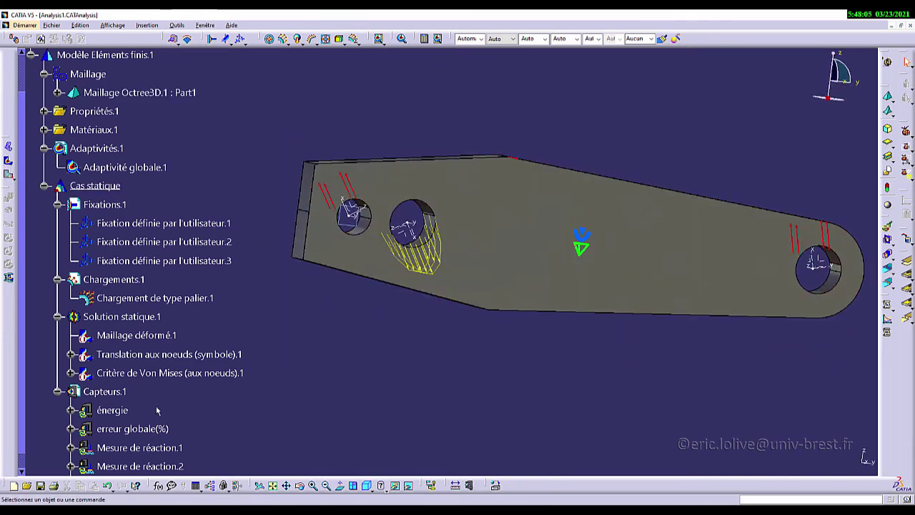
scroll(158, 410, down, 3)
click(71, 276)
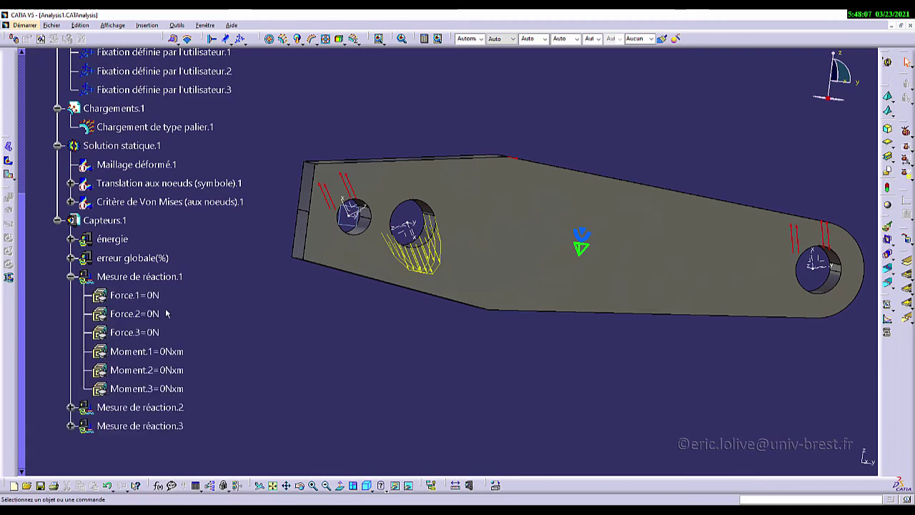
right_click(107, 222)
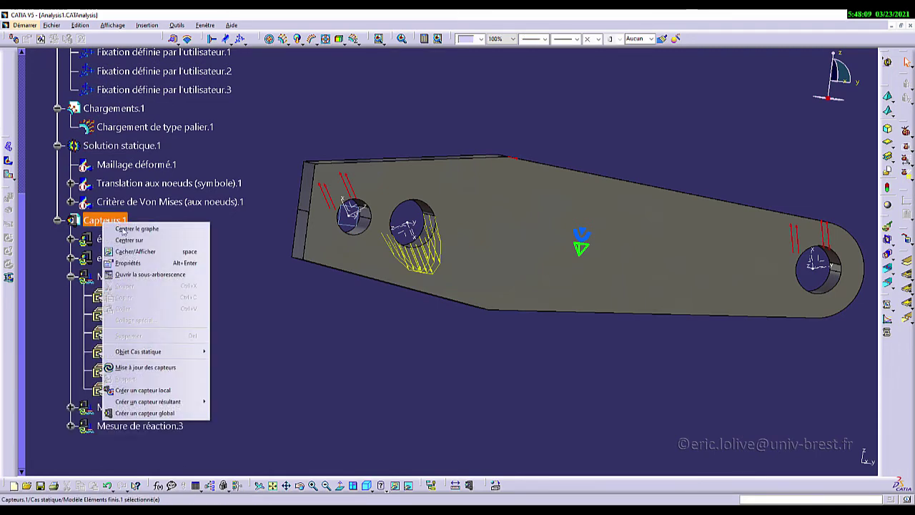
click(152, 368)
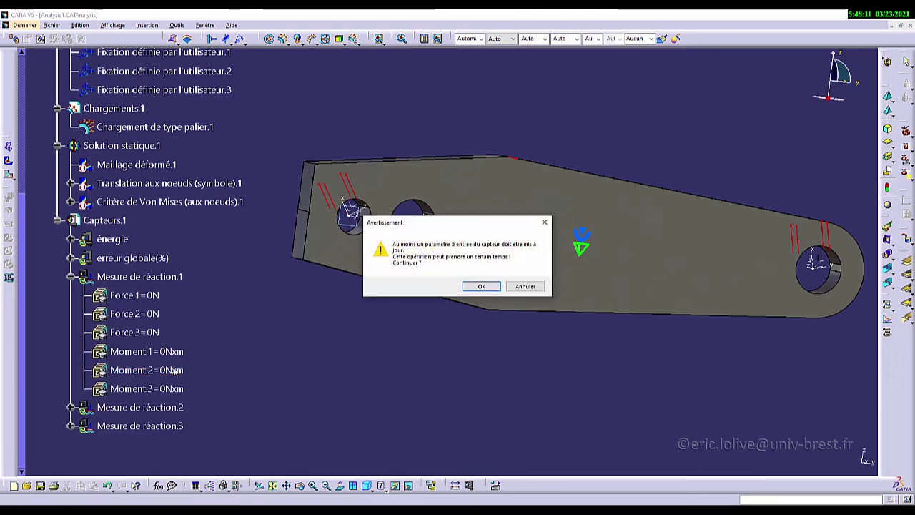
click(480, 287)
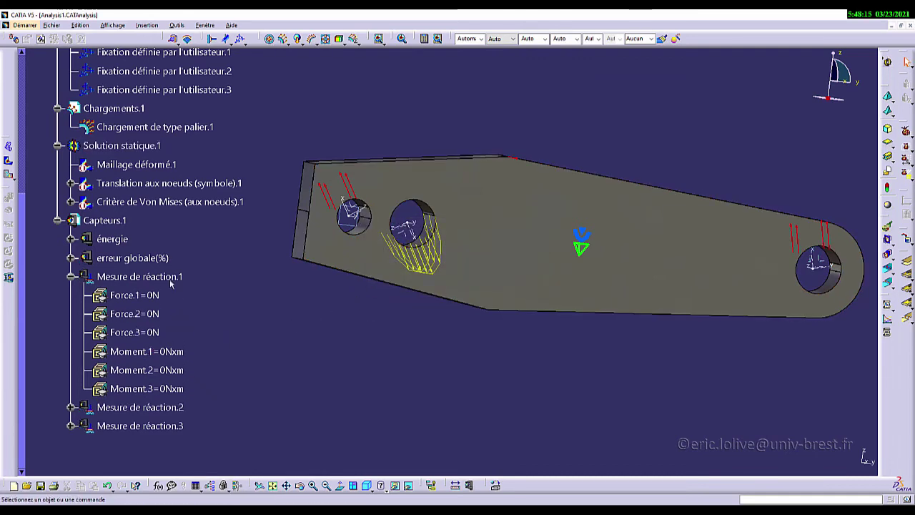
Expand Mesure de réaction.2 and Mesure de réaction.3 to read their reaction forces and moments.
scroll(84, 394, down, 3)
click(71, 237)
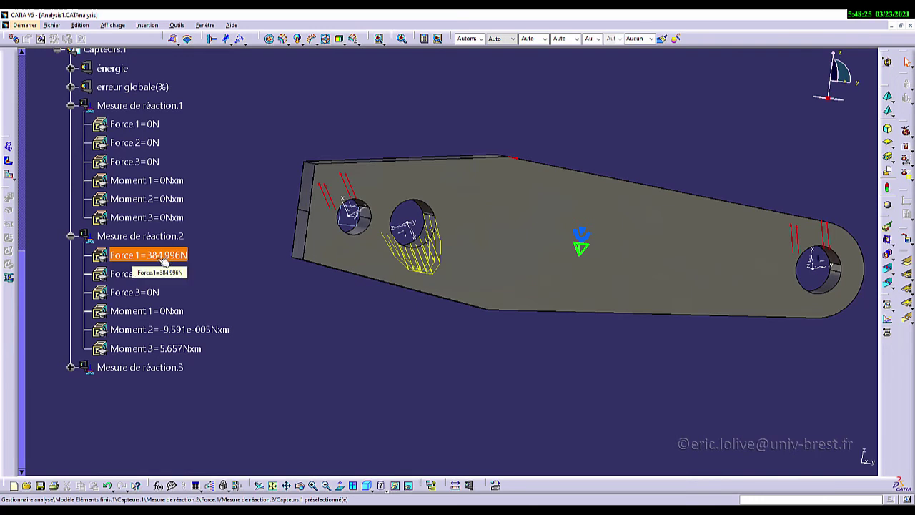
click(71, 366)
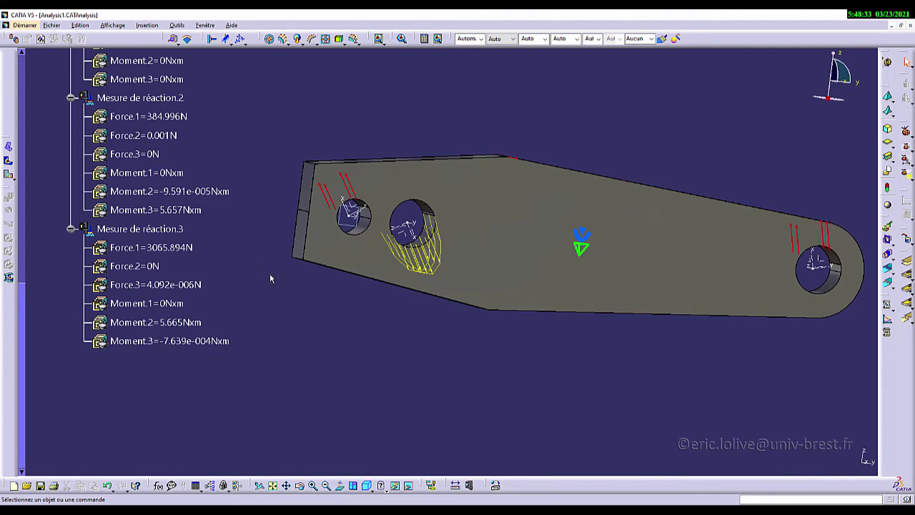
Display the Von Mises stress result and examine the stress concentrations inside the two neighbouring holes against the 261 MPa limit.
scroll(259, 287, up, 7)
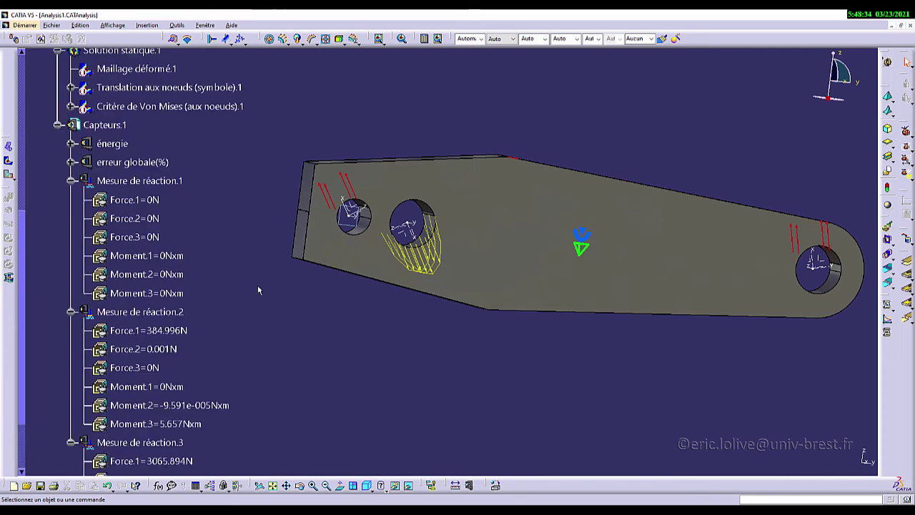
click(8, 163)
middle_drag(378, 288, 329, 219)
scroll(213, 189, down, 2)
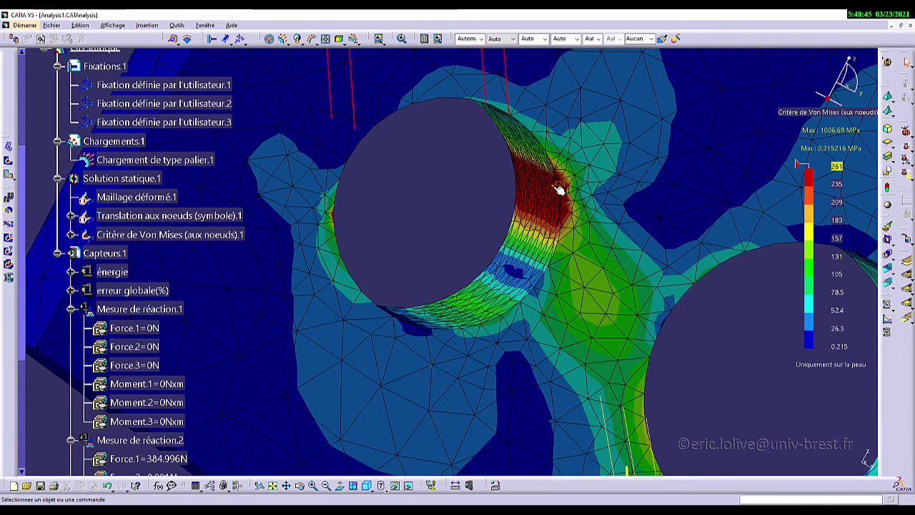
middle_drag(600, 304, 454, 268)
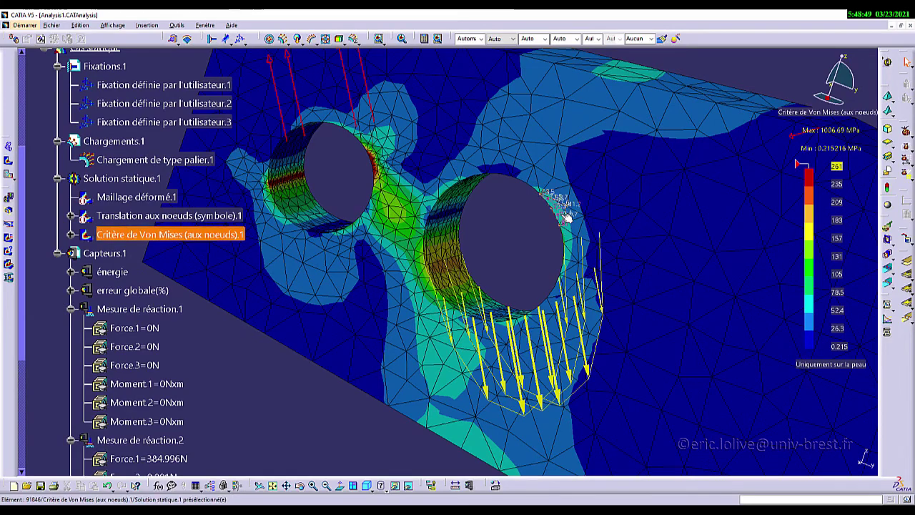
middle_drag(485, 294, 407, 278)
middle_click(636, 289)
middle_drag(638, 306, 636, 395)
scroll(636, 394, down, 1)
middle_click(220, 211)
middle_drag(392, 225, 477, 235)
middle_drag(239, 196, 452, 266)
middle_drag(396, 371, 492, 215)
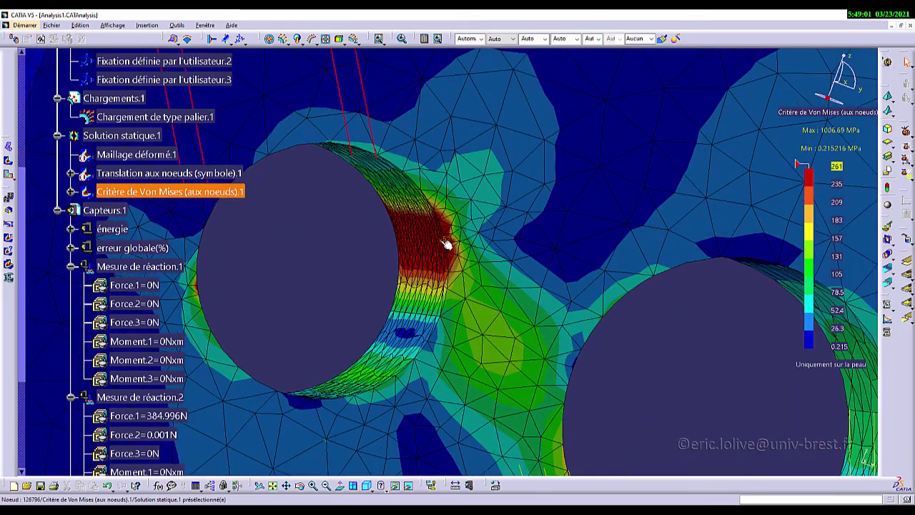
middle_drag(424, 239, 446, 213)
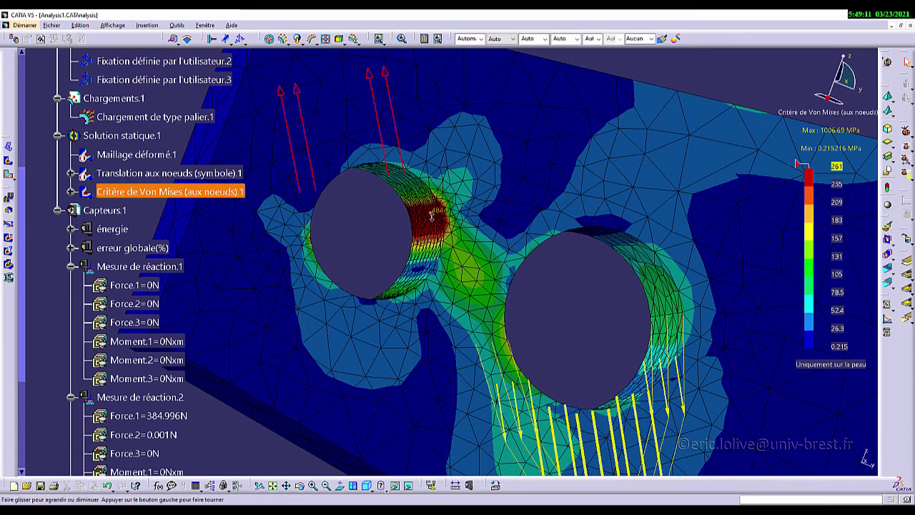
middle_drag(433, 214, 434, 227)
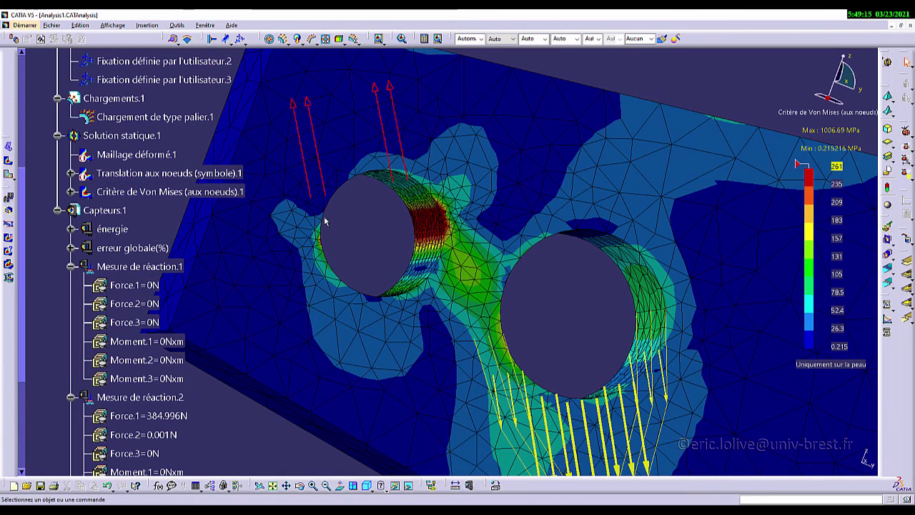
Examine the overstressed area of the smaller hole up close and compare it with the reaction forces of the sensors.
scroll(439, 227, down, 2)
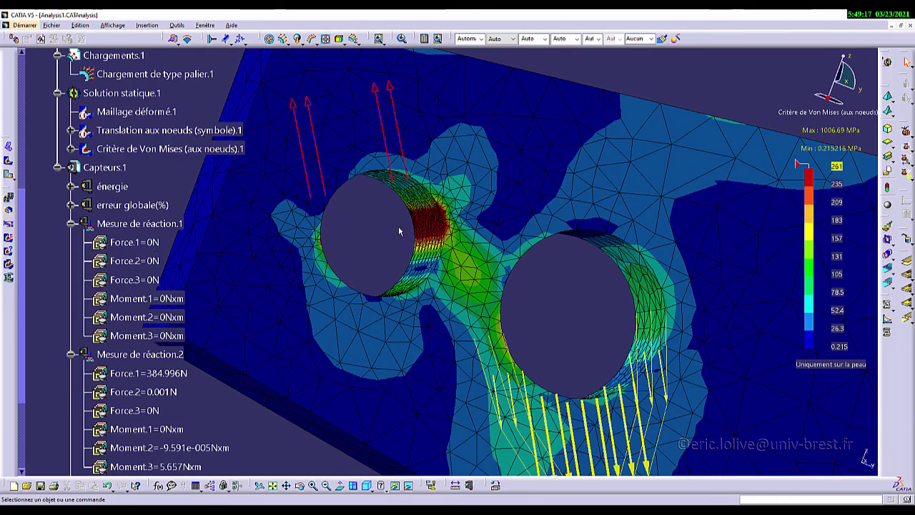
middle_drag(429, 224, 402, 180)
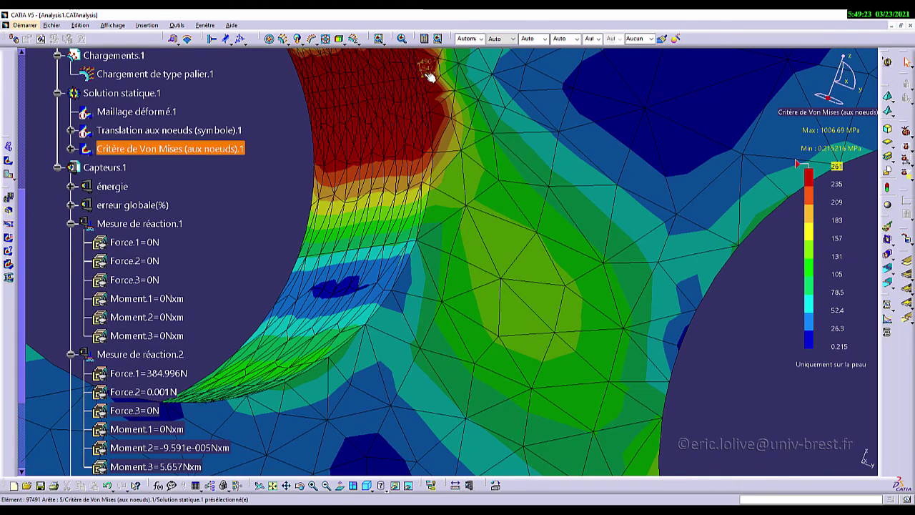
ctrl+middle_drag(336, 147, 368, 252)
middle_drag(423, 263, 476, 233)
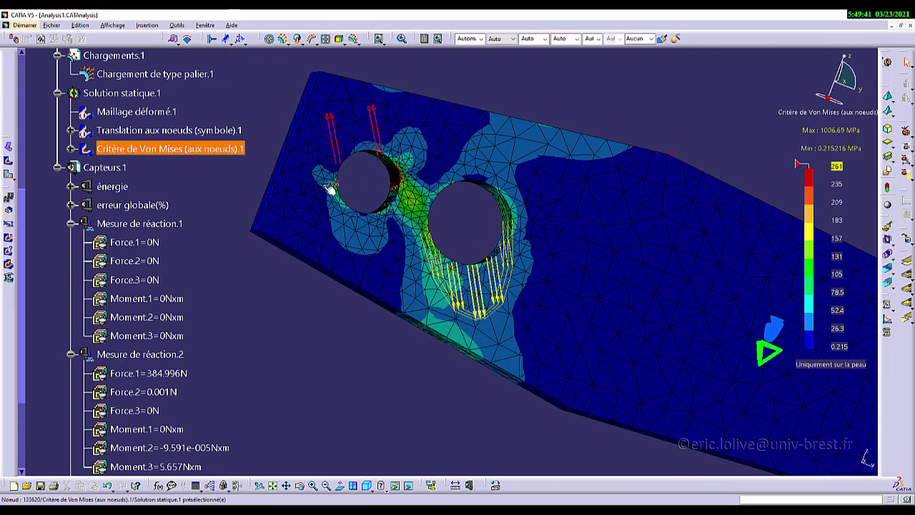
scroll(259, 325, down, 3)
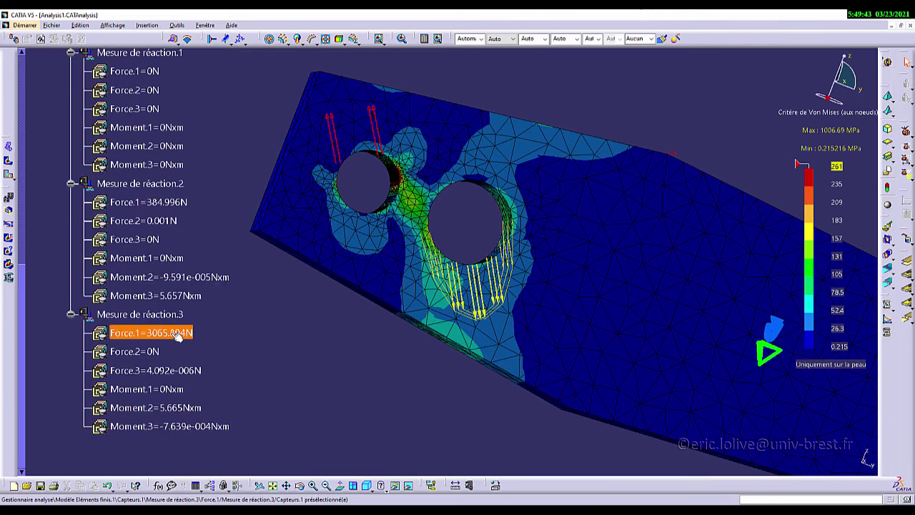
scroll(407, 190, up, 2)
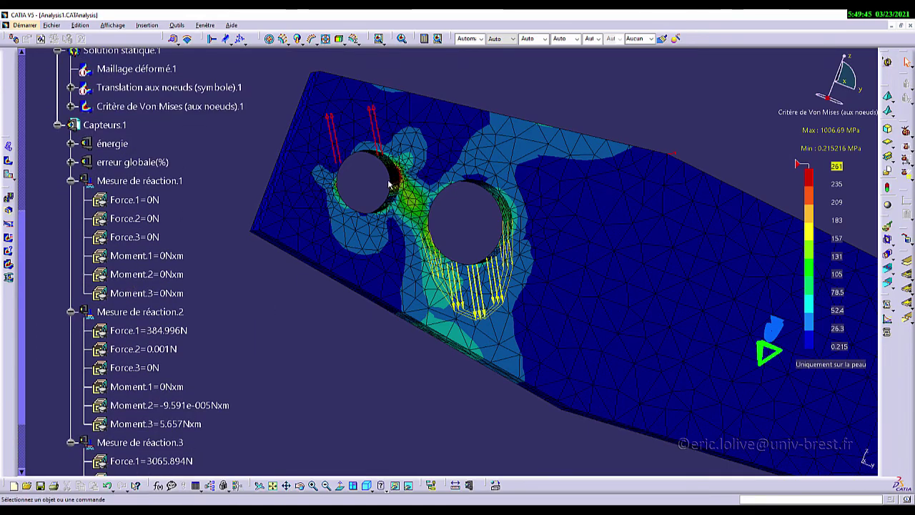
ctrl+middle_drag(390, 168, 604, 184)
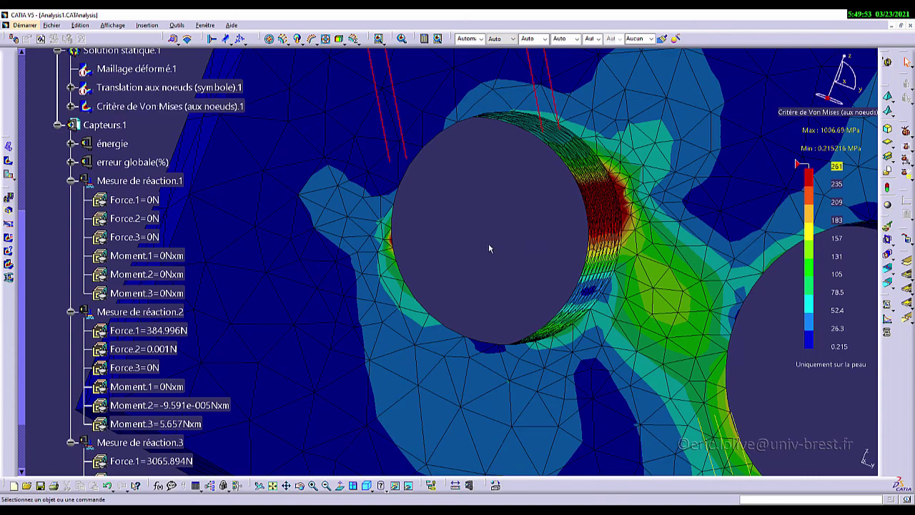
scroll(489, 214, down, 2)
ctrl+middle_drag(490, 219, 520, 244)
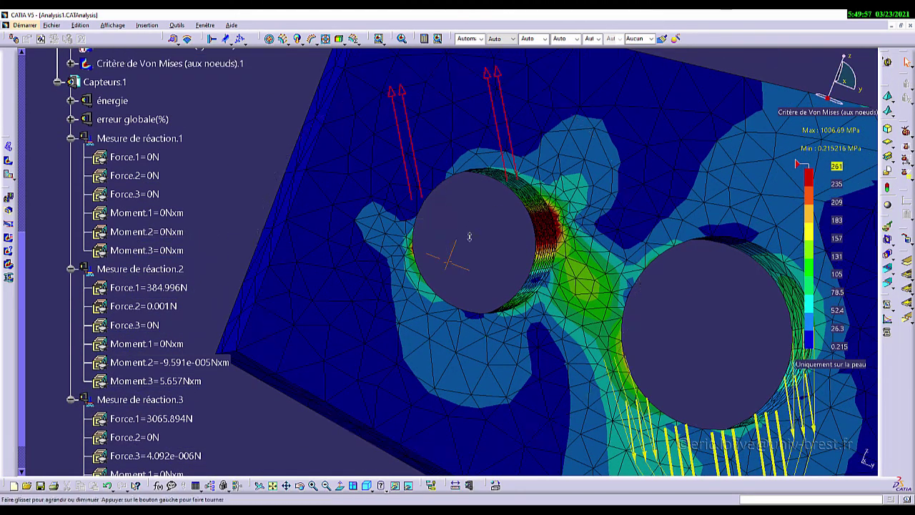
ctrl+middle_drag(578, 229, 512, 308)
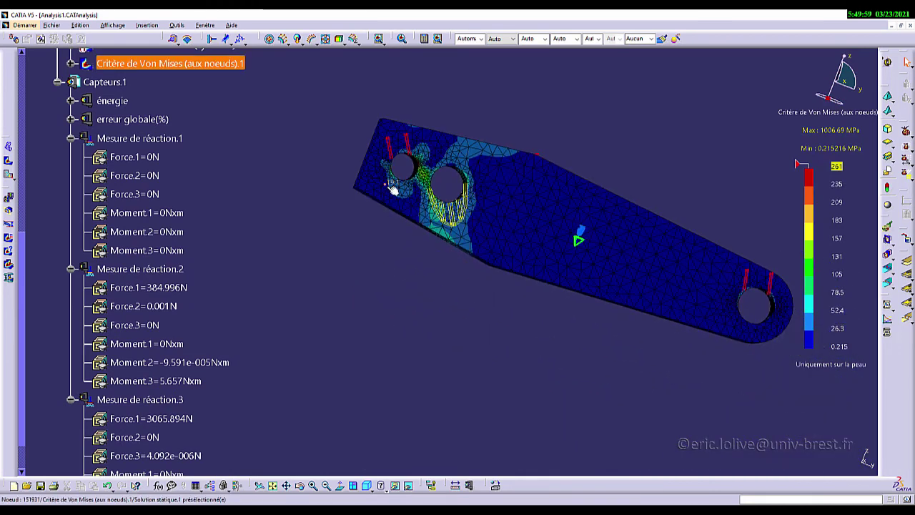
Collapse the static case's sensors and insert a buckling case that references Solution statique.1.
click(57, 81)
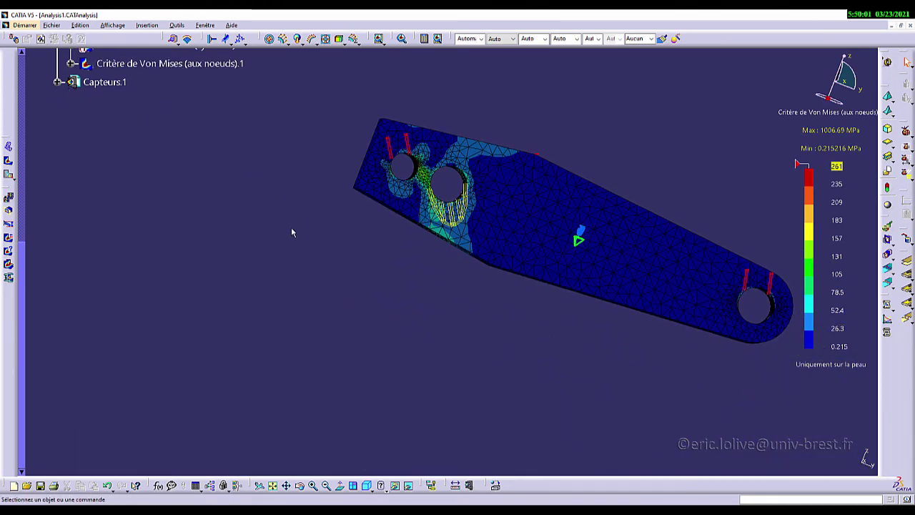
scroll(291, 232, up, 3)
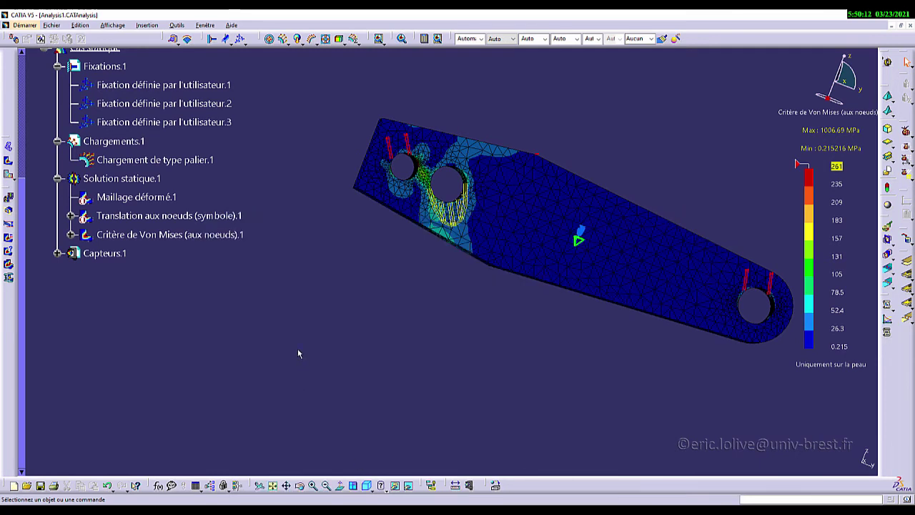
click(149, 25)
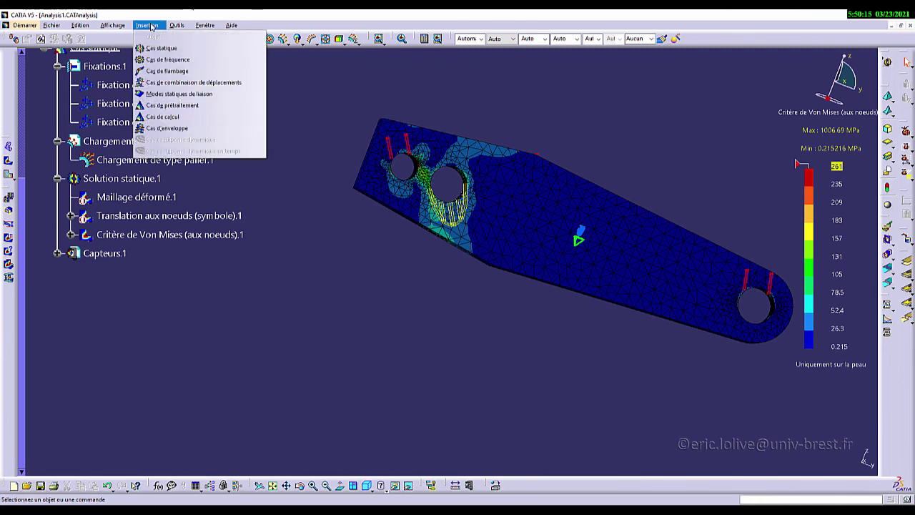
click(174, 71)
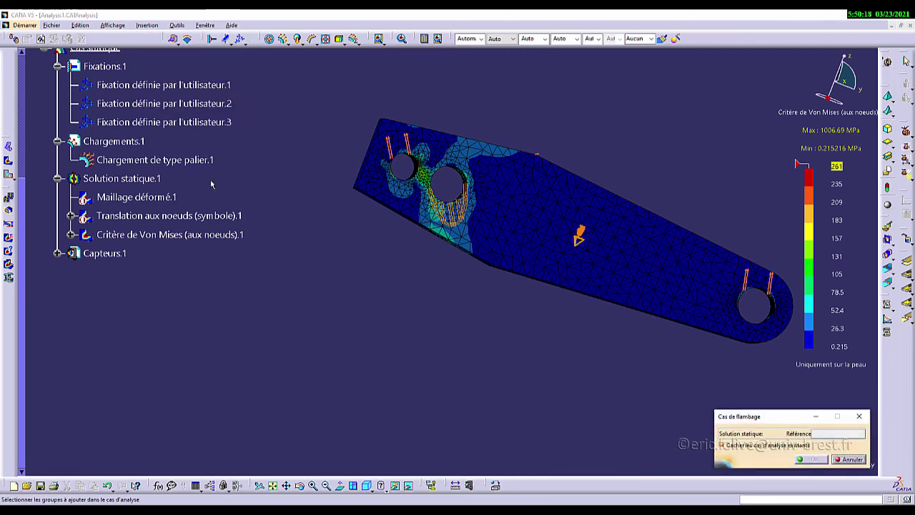
drag(764, 417, 717, 395)
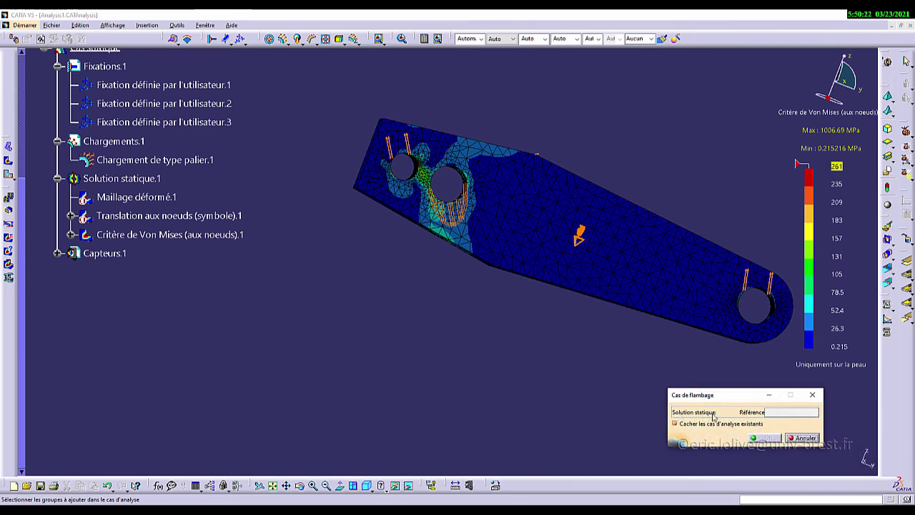
scroll(270, 359, up, 3)
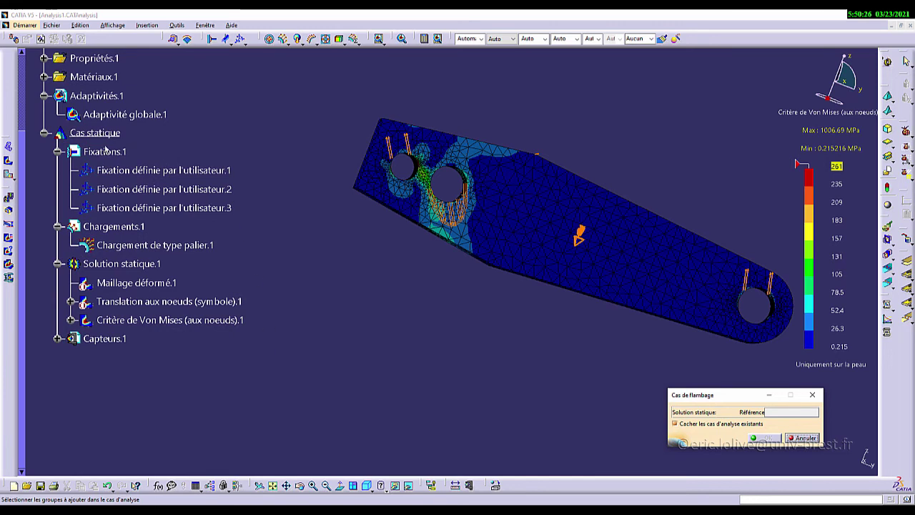
scroll(123, 219, up, 3)
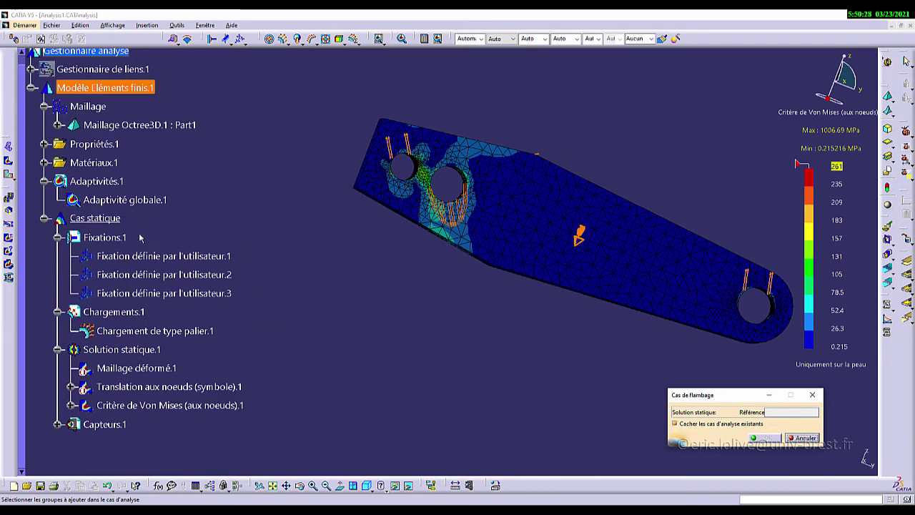
click(120, 352)
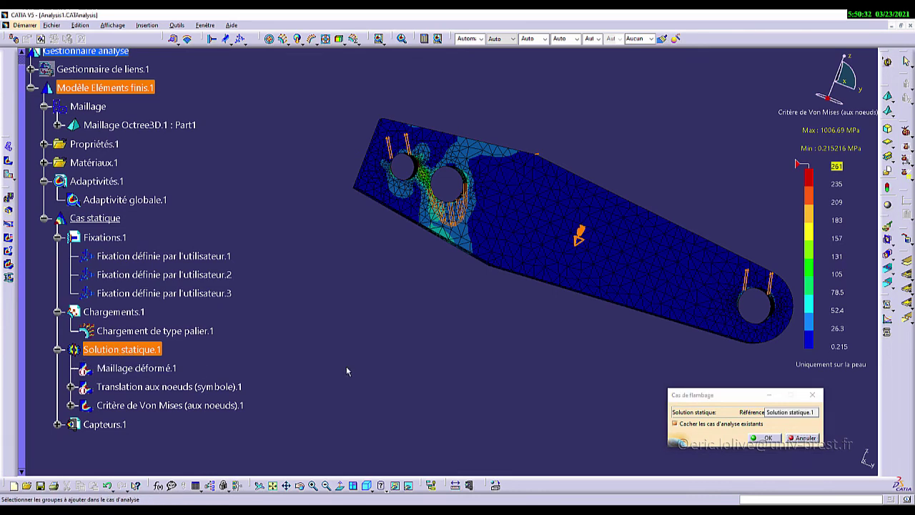
click(764, 437)
scroll(165, 188, down, 3)
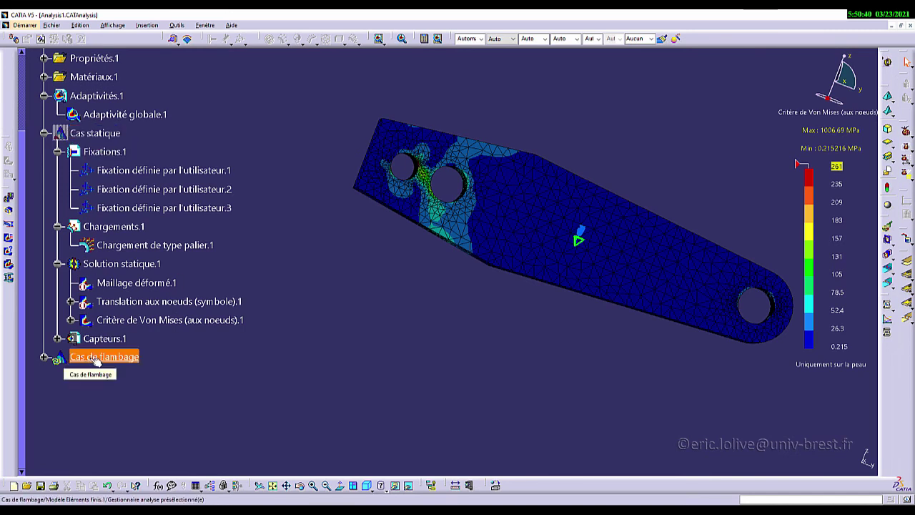
Set Cas statique as the current case and switch back to Cas de flambage as the current case.
right_click(98, 135)
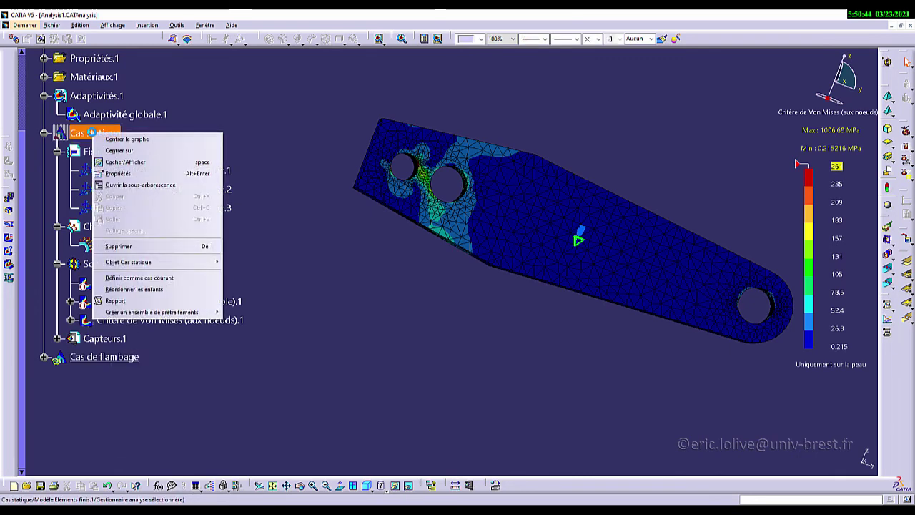
click(153, 279)
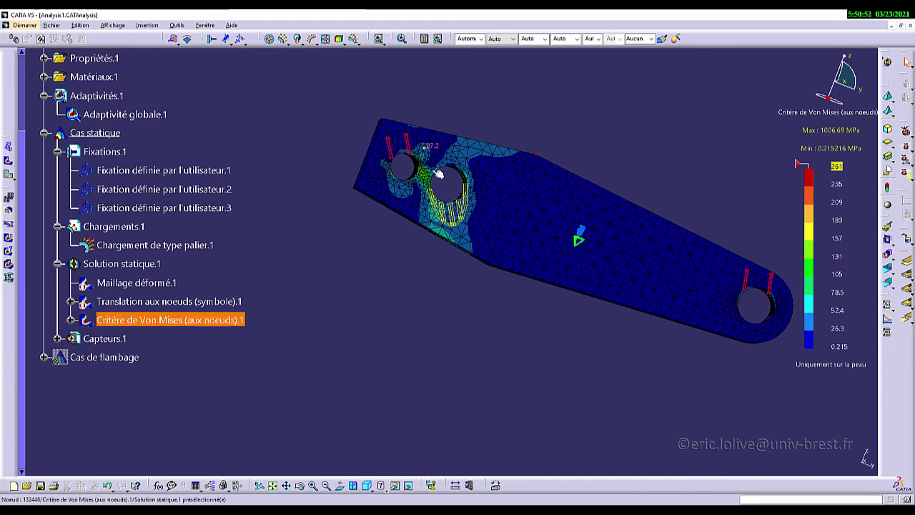
right_click(107, 359)
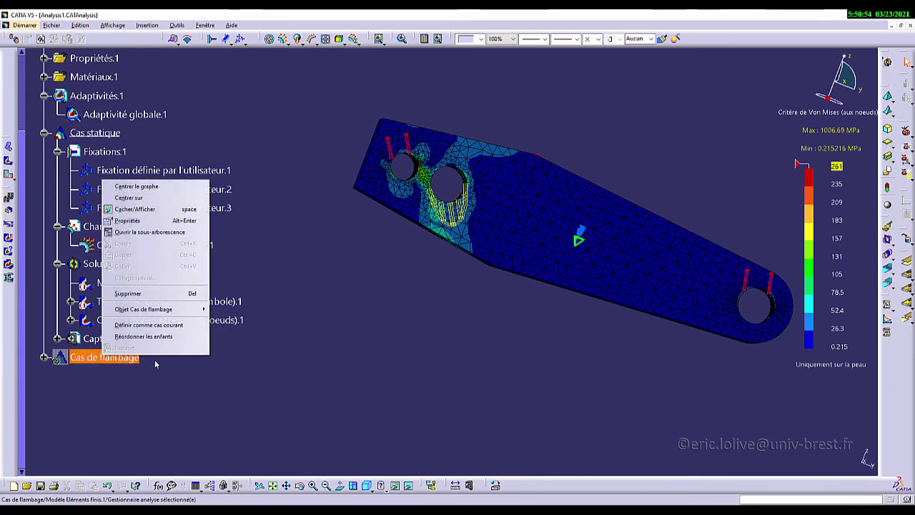
click(148, 325)
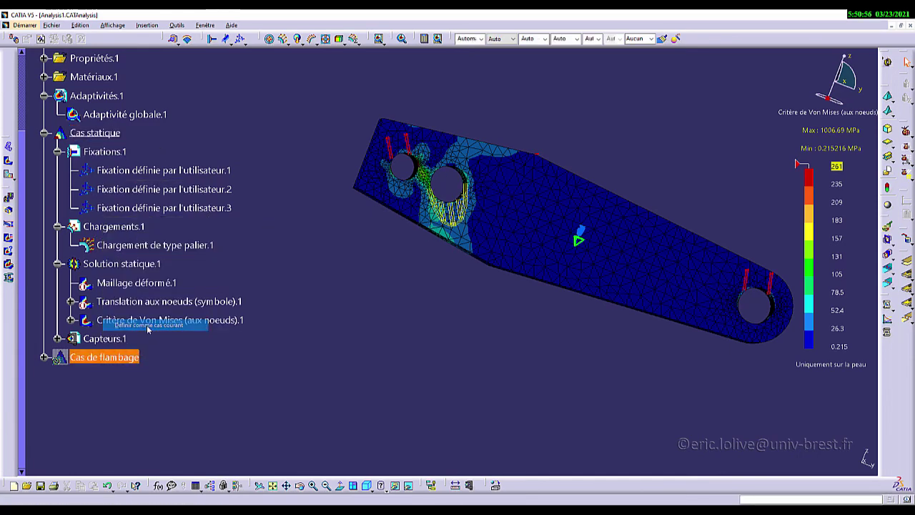
Expand the buckling case in the tree and run its computation, accepting the resource estimate.
click(44, 357)
scroll(193, 392, down, 2)
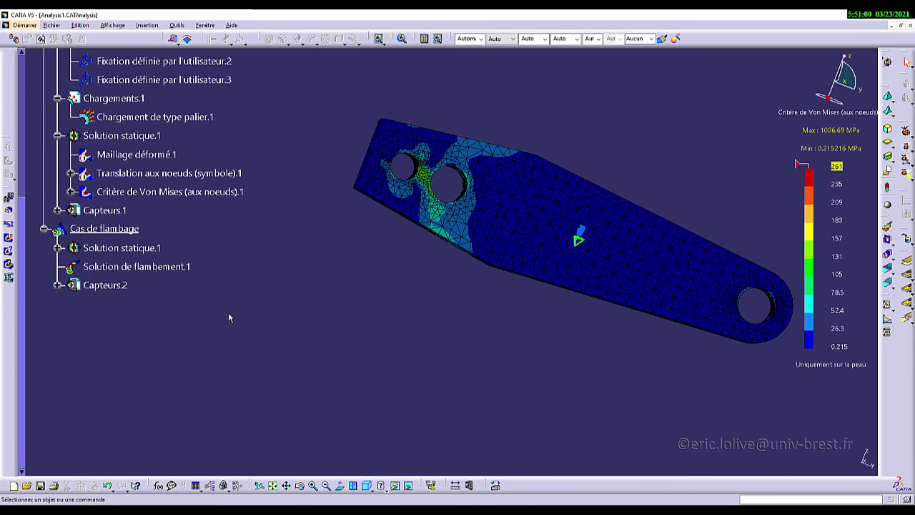
click(425, 39)
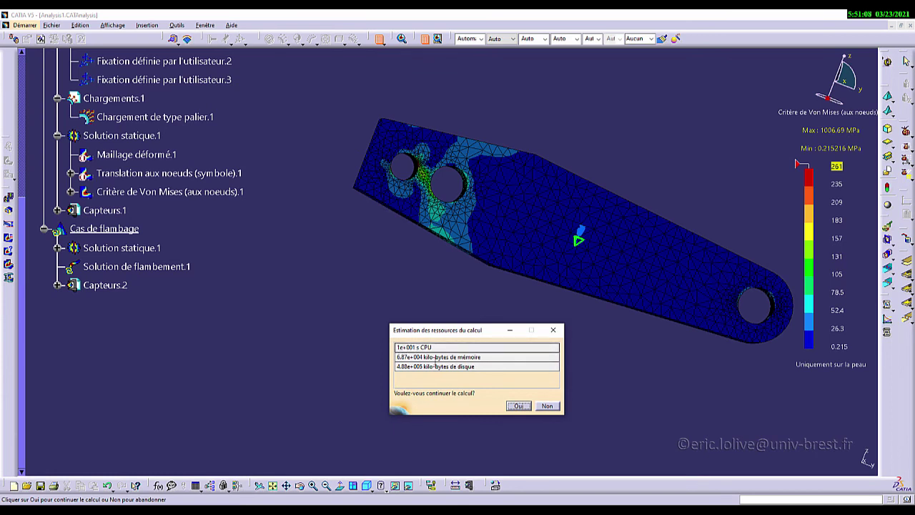
key(Return)
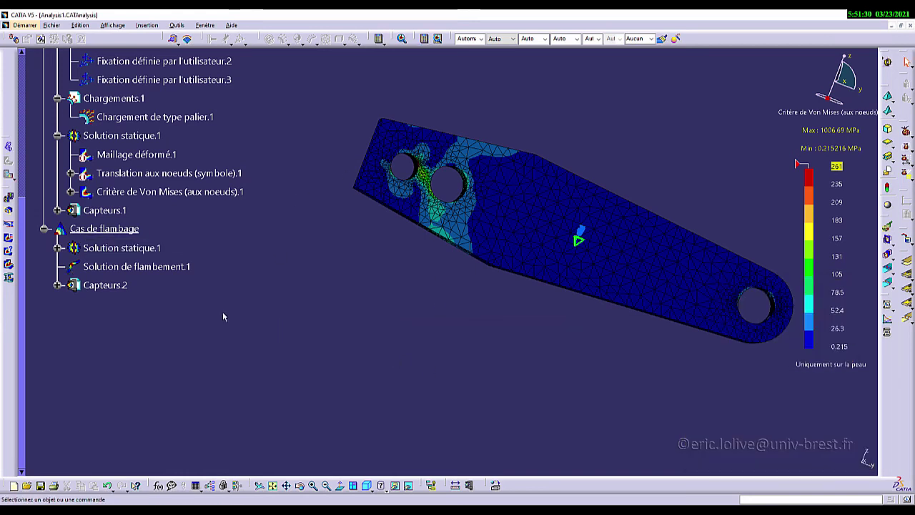
Display the deformed mesh of the buckling case and animate it, viewing the rod edge-on.
click(107, 230)
click(234, 287)
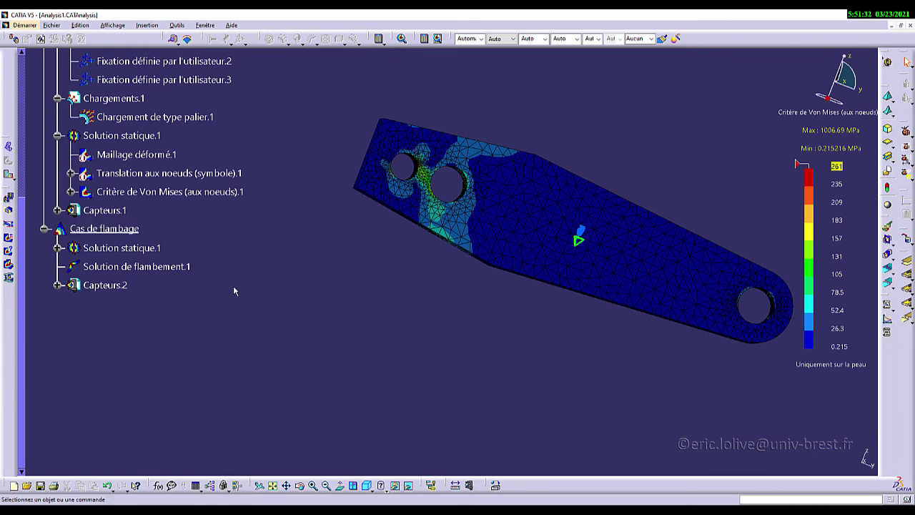
middle_drag(320, 288, 445, 329)
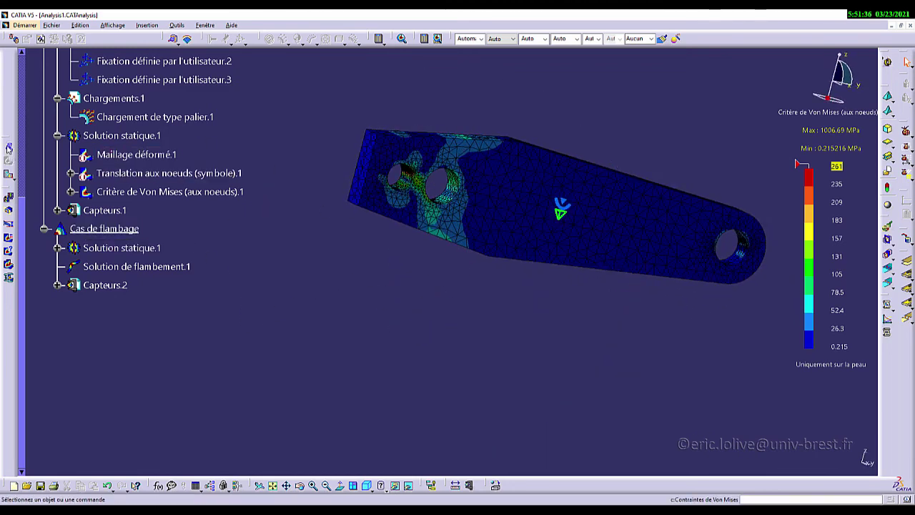
click(8, 148)
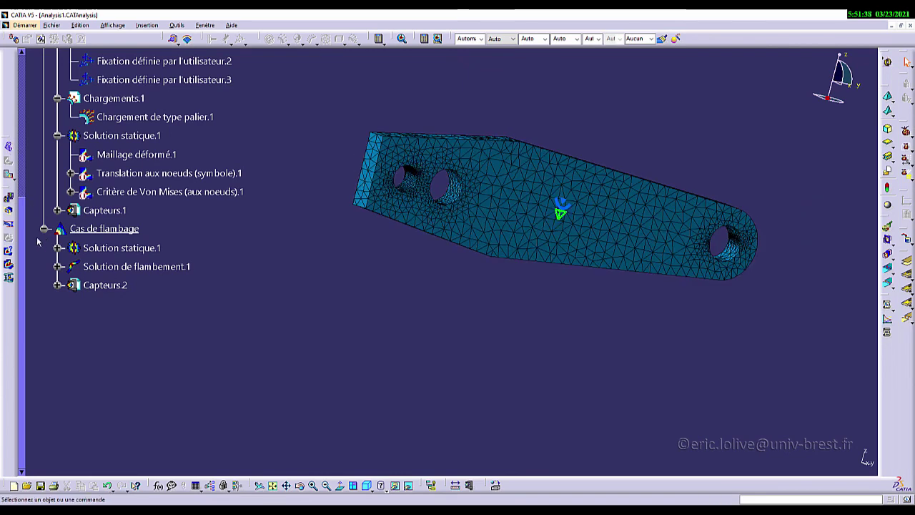
click(10, 201)
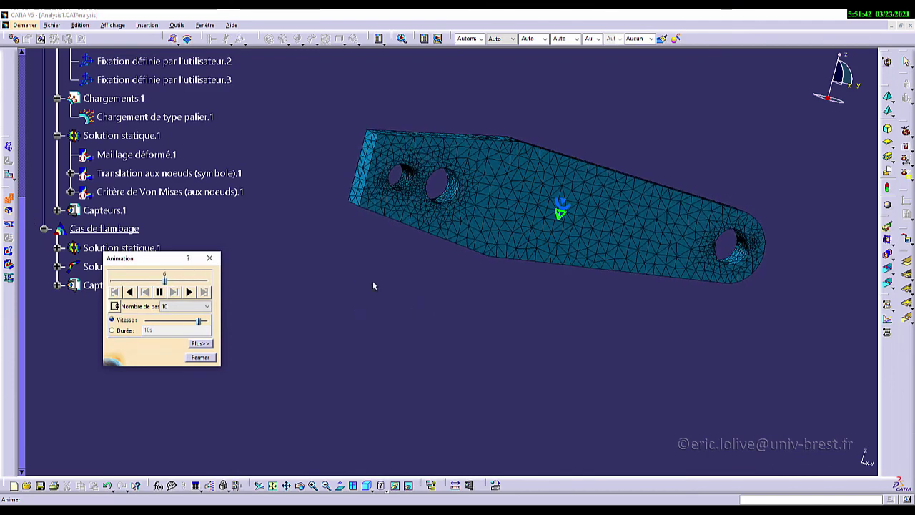
middle_drag(373, 280, 464, 298)
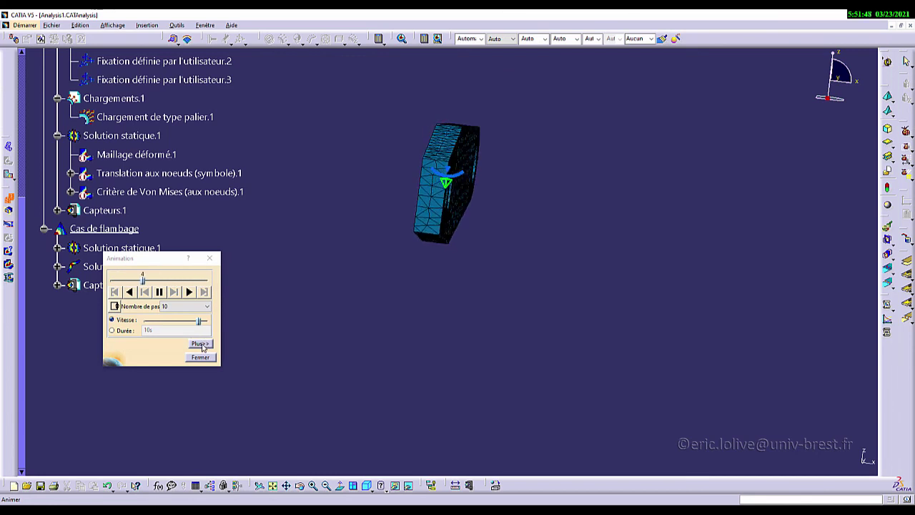
Show the extended animation options, list the buckling factors and animate mode 2 of the rod.
click(200, 343)
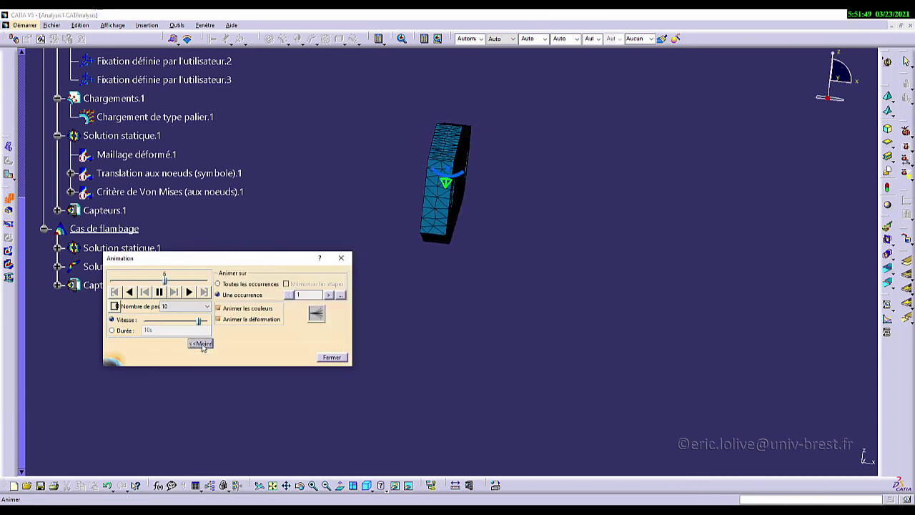
click(341, 295)
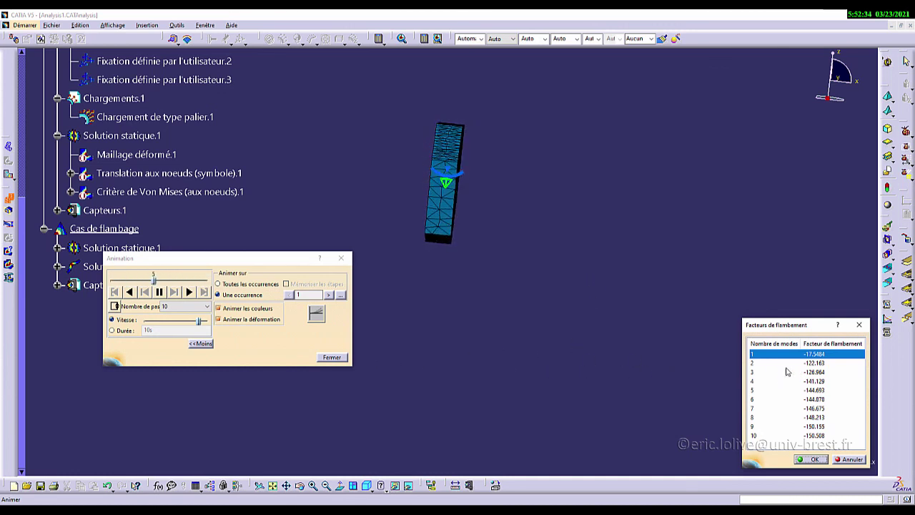
click(785, 364)
click(814, 461)
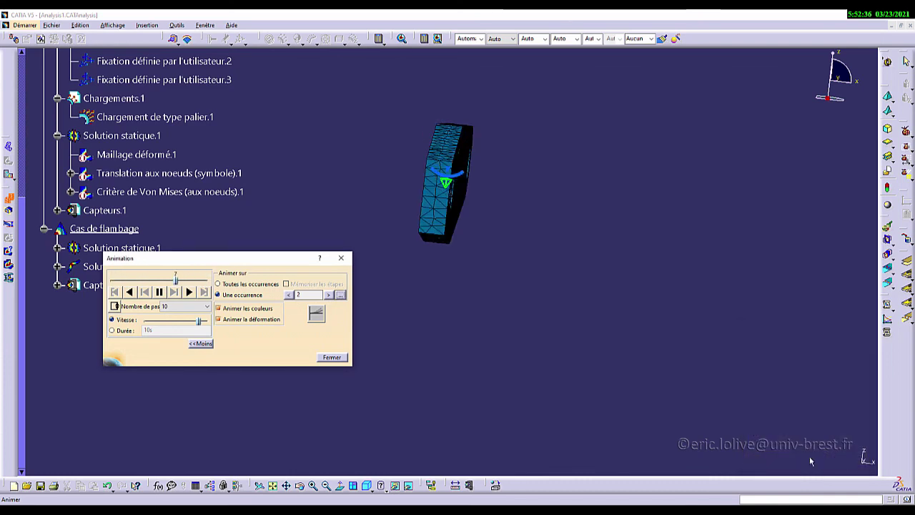
middle_drag(461, 308, 361, 312)
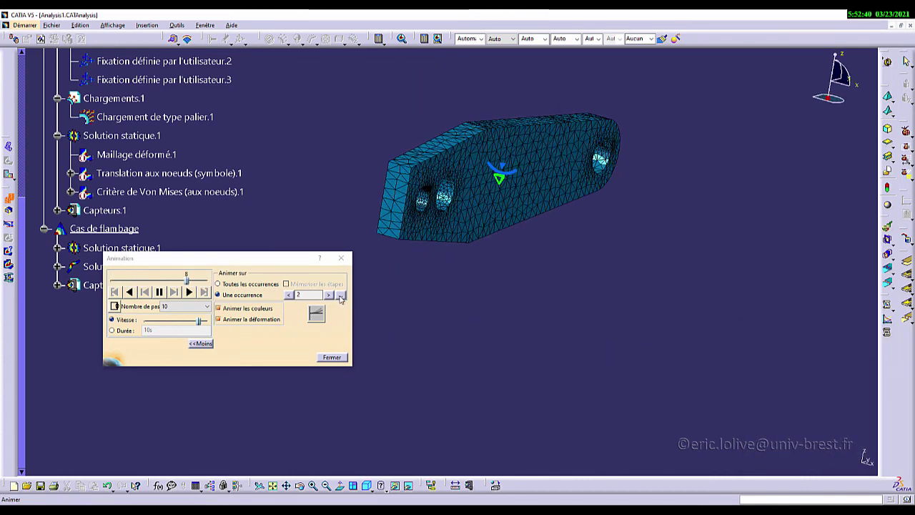
Switch the animation back to buckling mode 1, watch the deformation and end the animation.
click(340, 294)
click(800, 354)
click(814, 458)
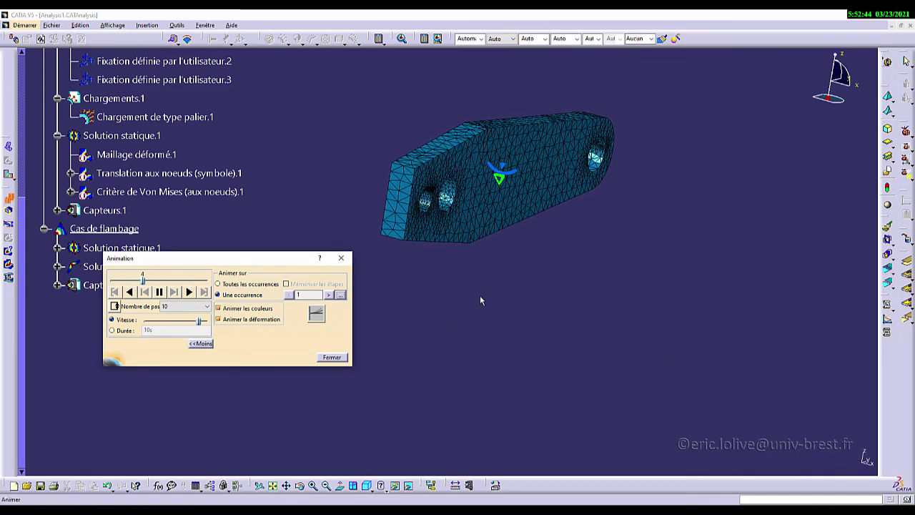
click(331, 358)
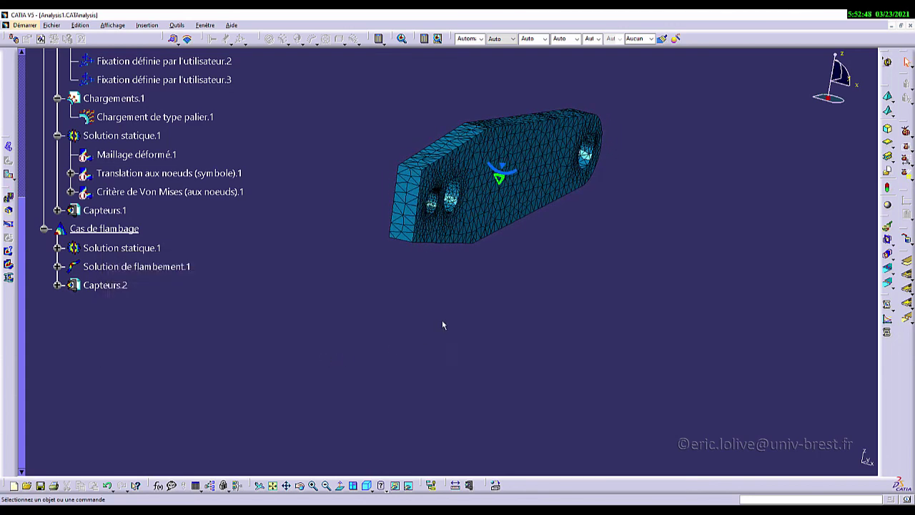
middle_drag(443, 322, 537, 269)
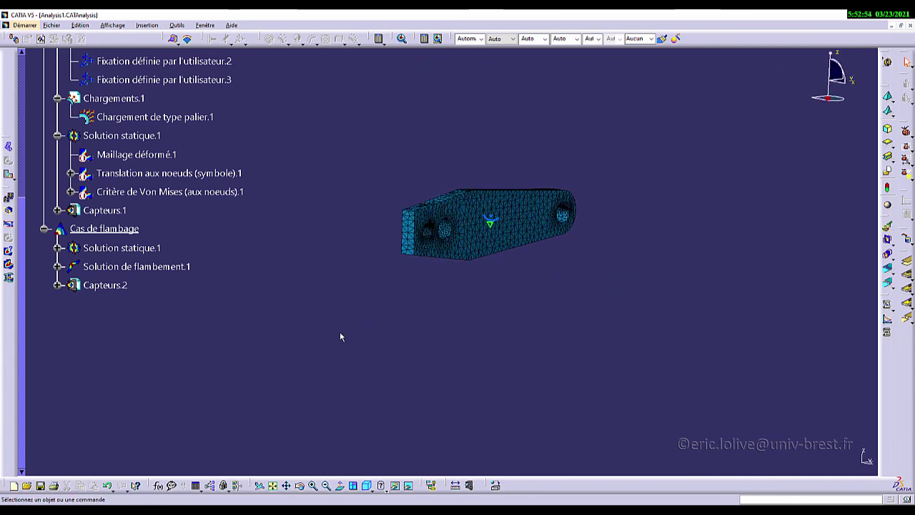
scroll(340, 336, up, 4)
scroll(340, 336, up, 2)
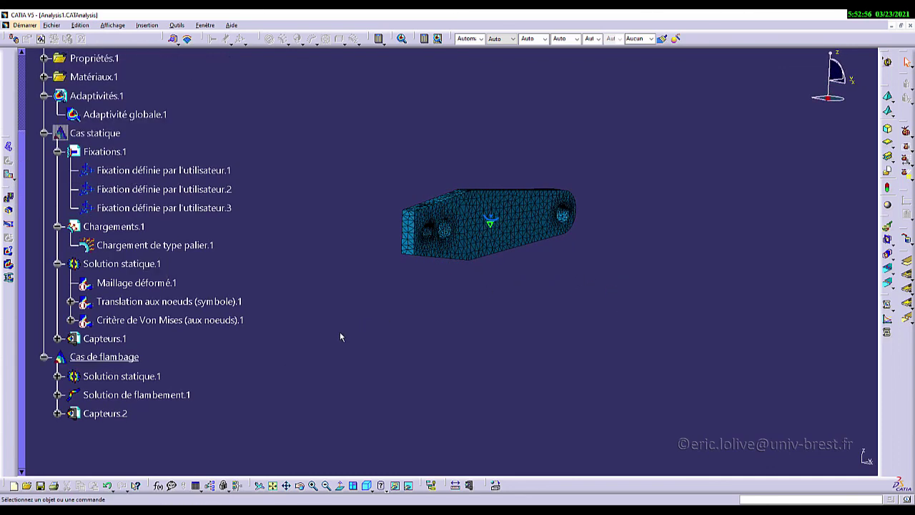